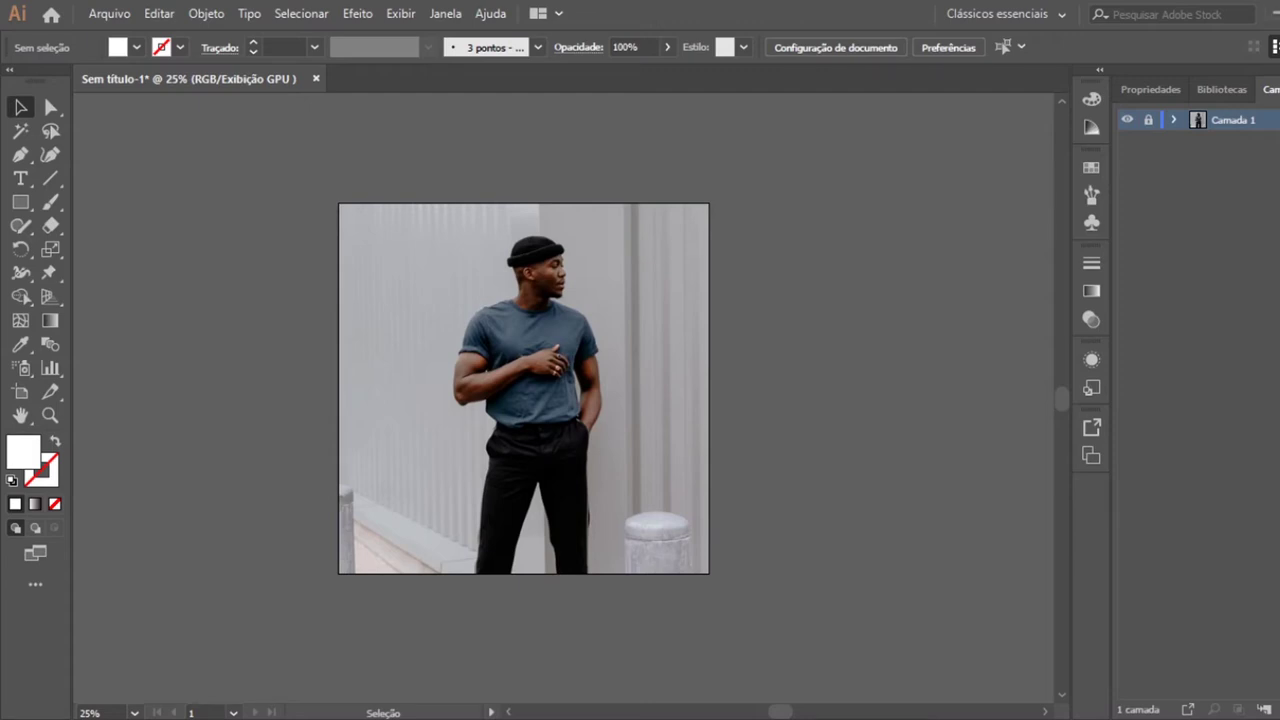
Zoom in on the beanie to about 115% and add a new layer, Camada 2, above the photo.
left_click(50, 414)
left_click_drag(521, 241, 807, 564)
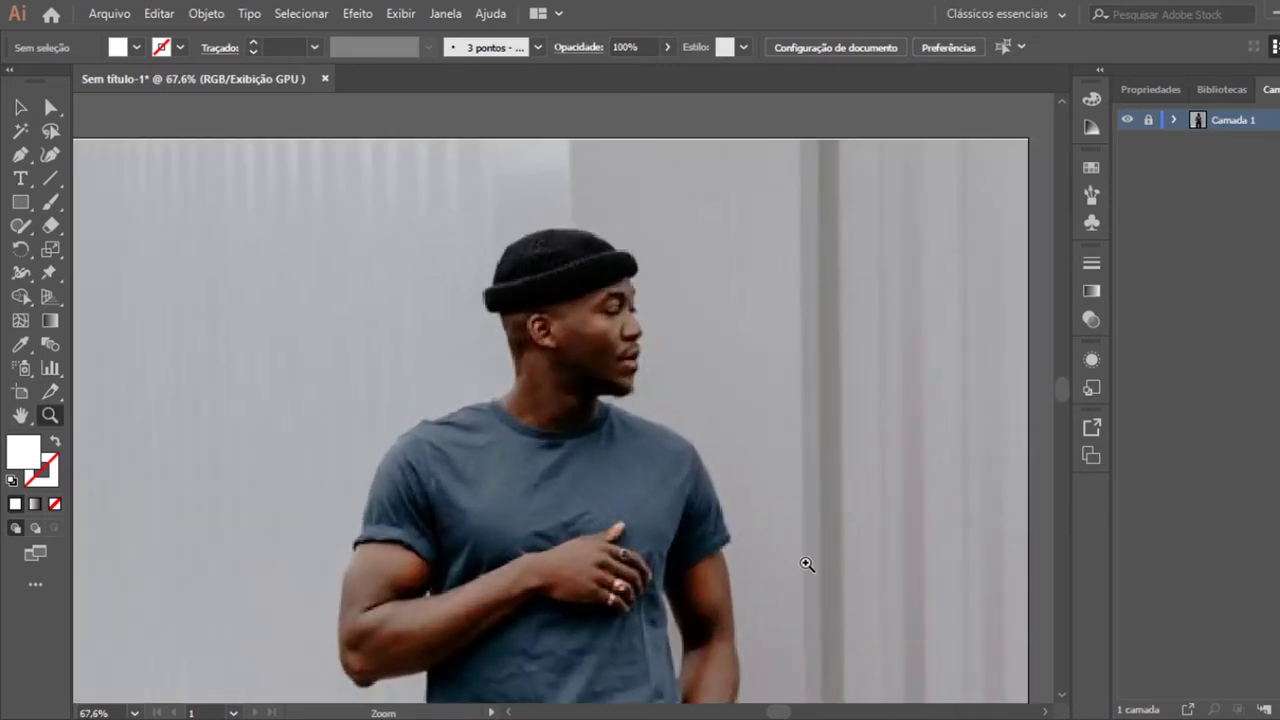
mouse_move(630, 269)
left_mouse_down()
mouse_move(734, 446)
mouse_move(783, 489)
left_mouse_up()
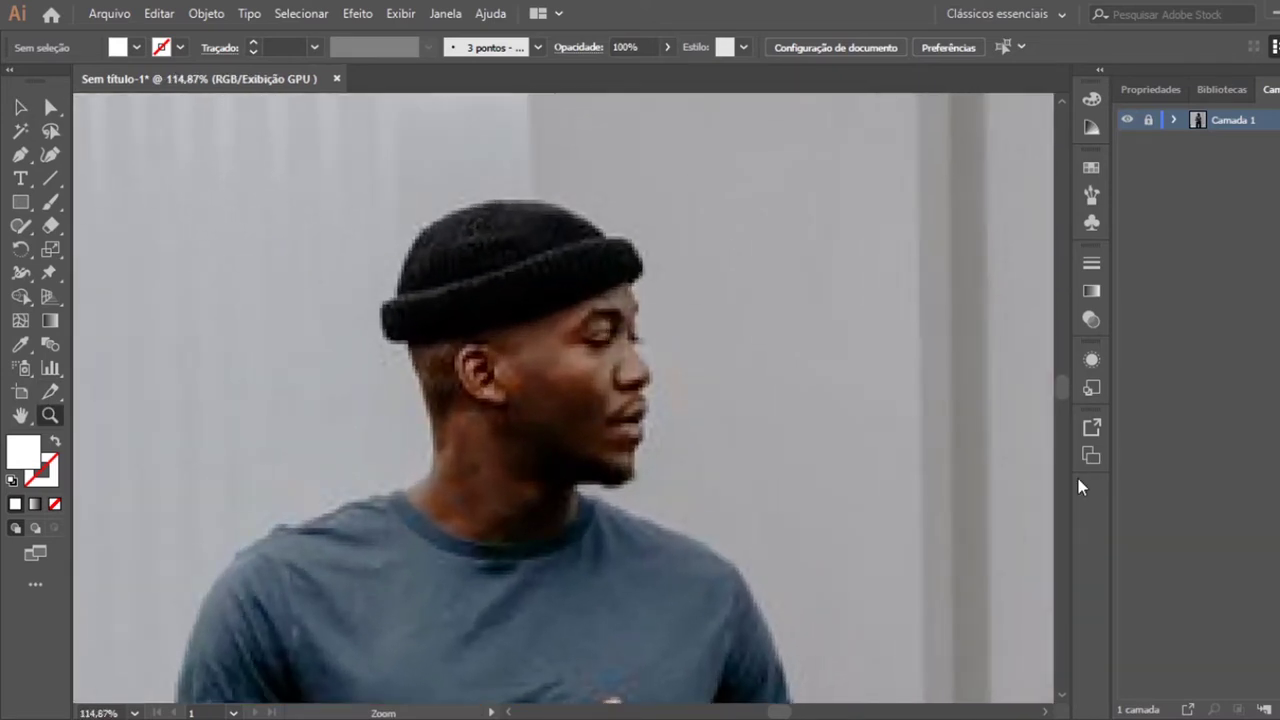
key("ctrl+l")
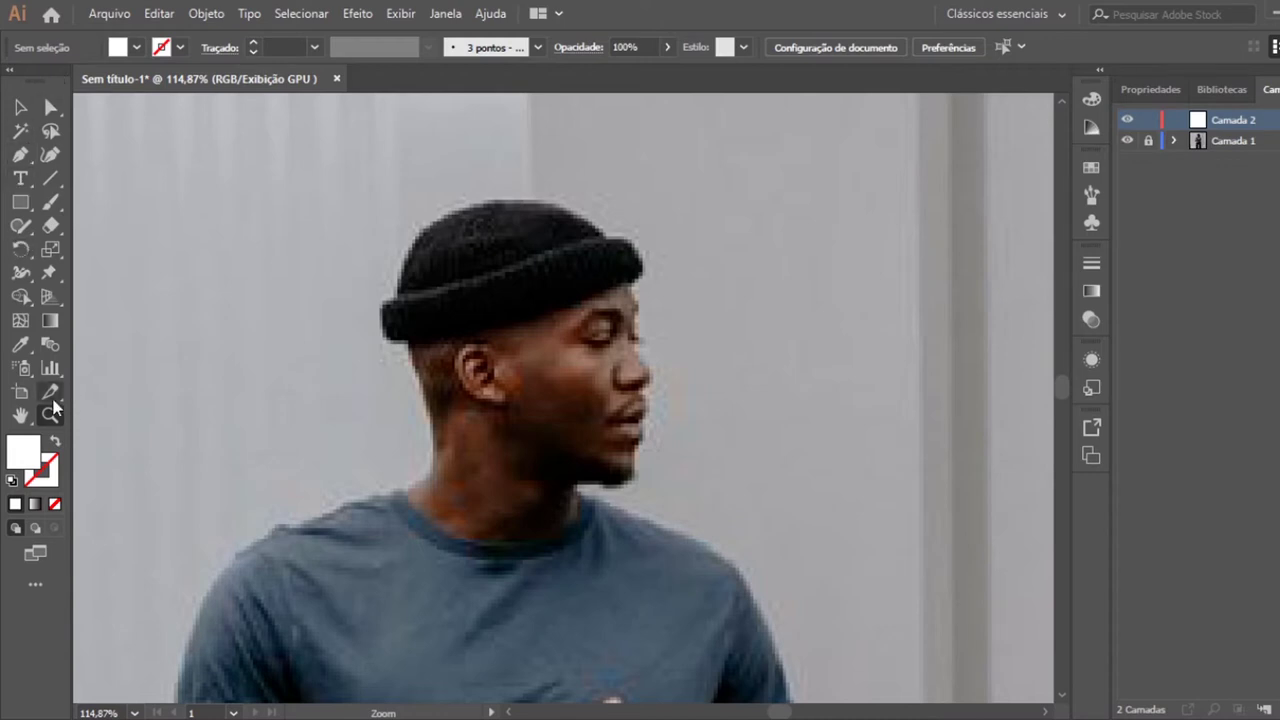
Sample the hat's black and trace the beanie dome's left edge, curved top and right side.
left_click(20, 344)
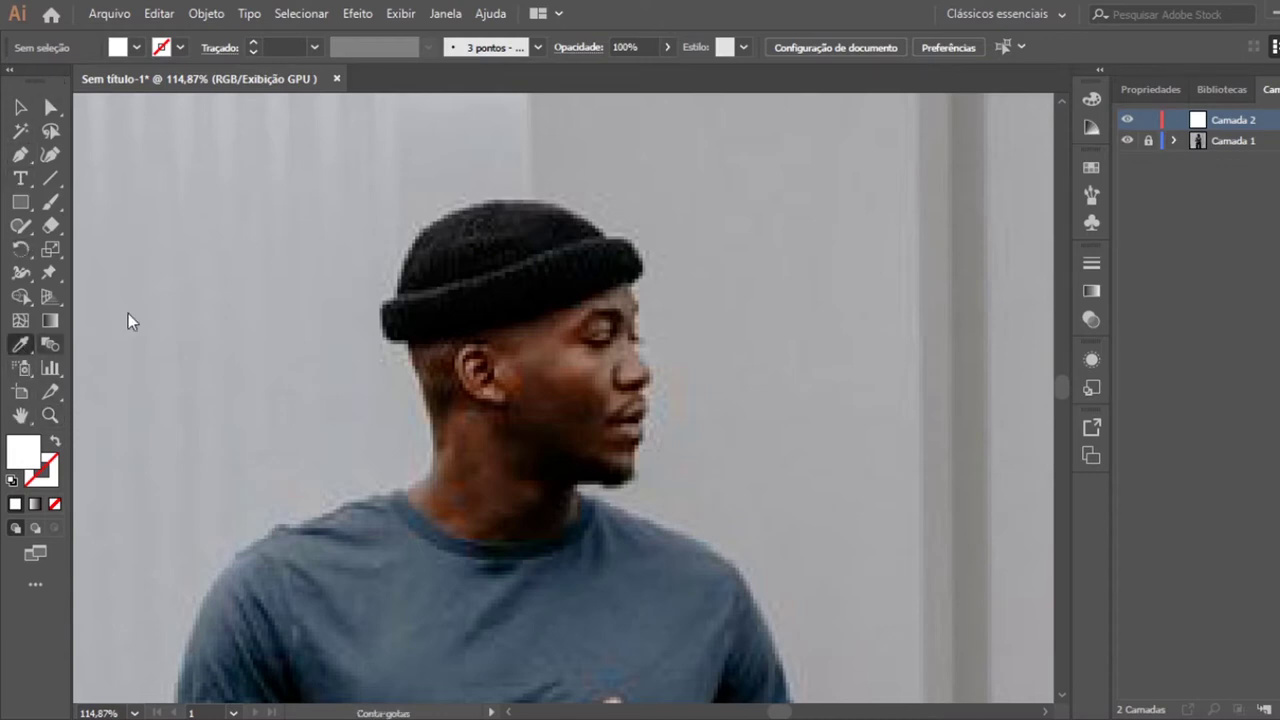
left_click(483, 237)
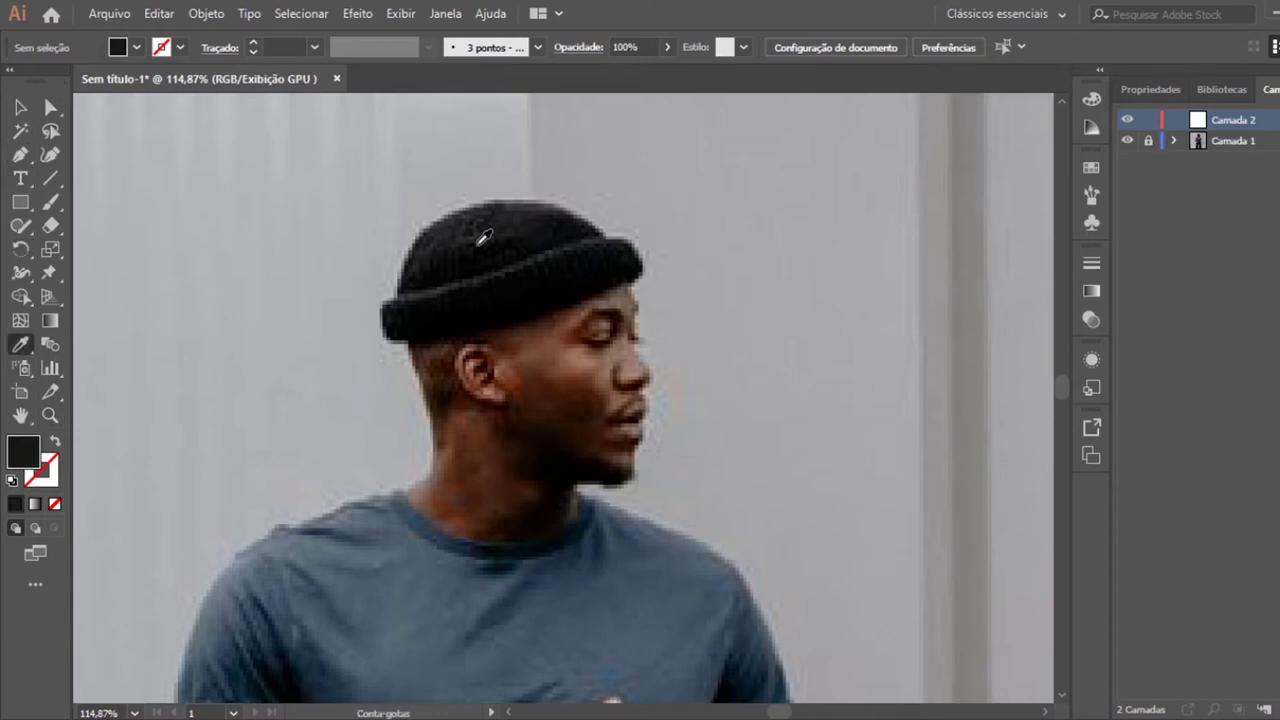
left_click(20, 155)
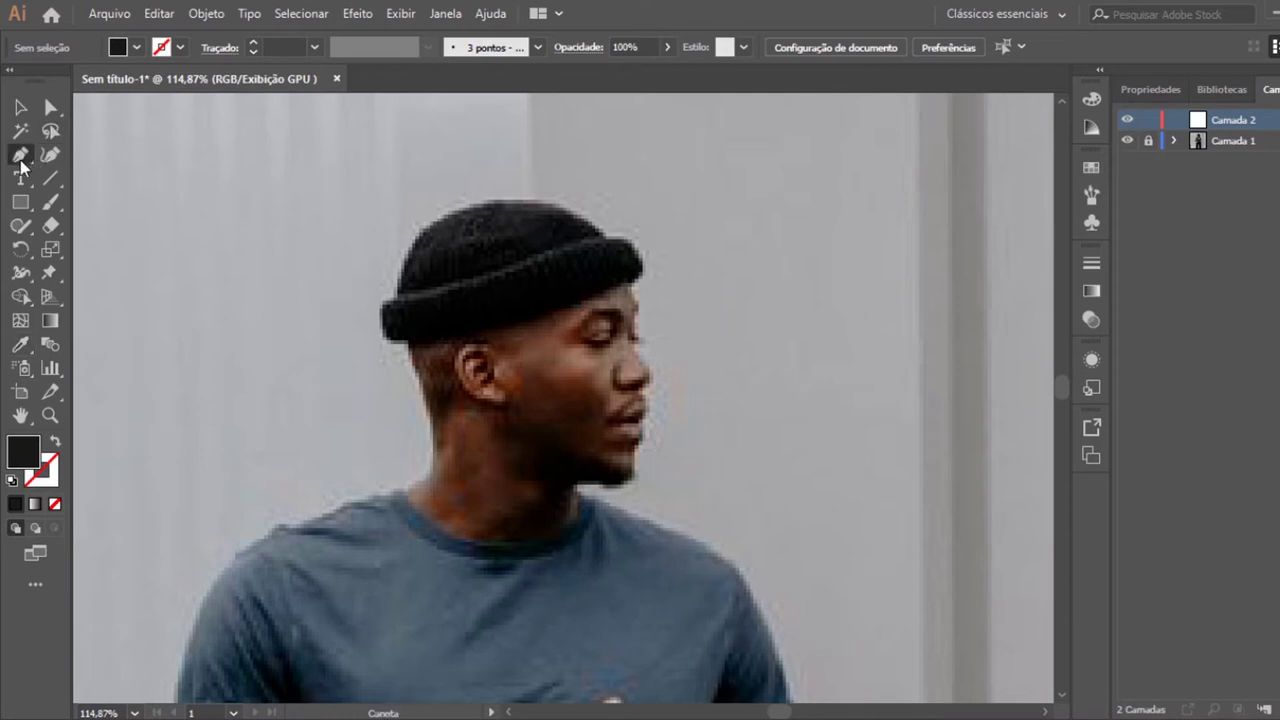
left_click(397, 297)
left_click_drag(498, 202, 596, 193)
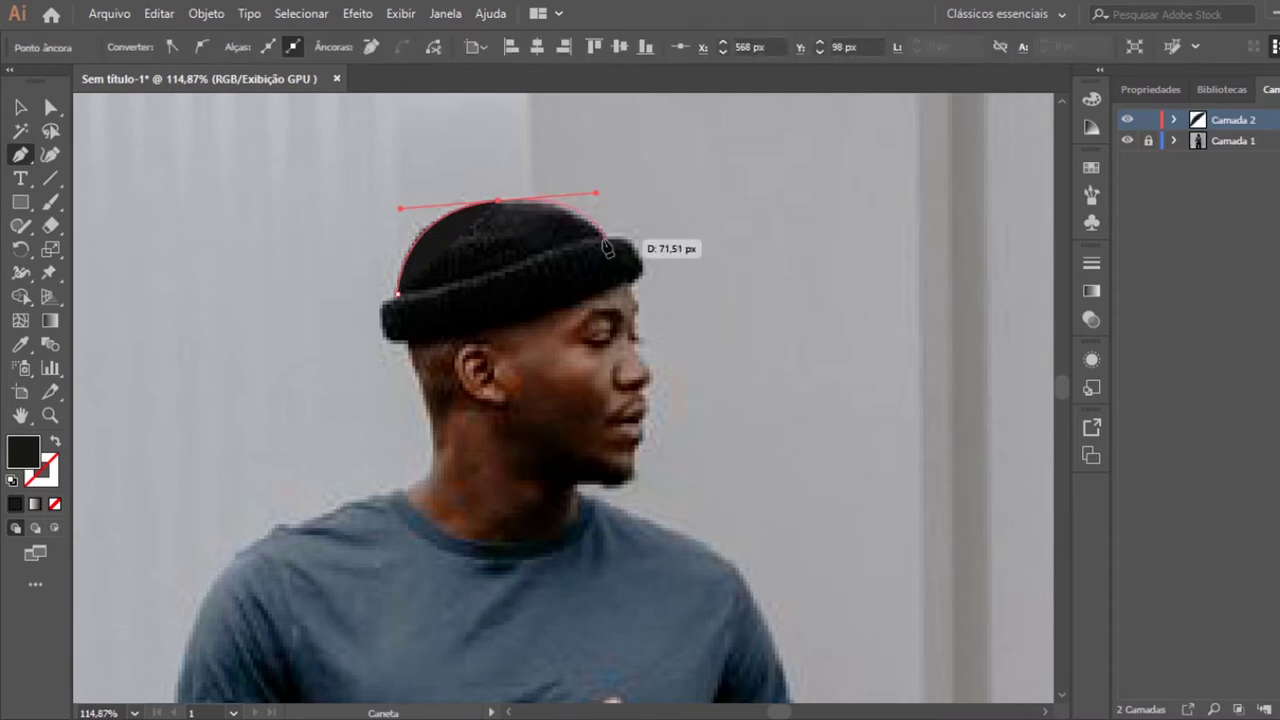
left_click(498, 203)
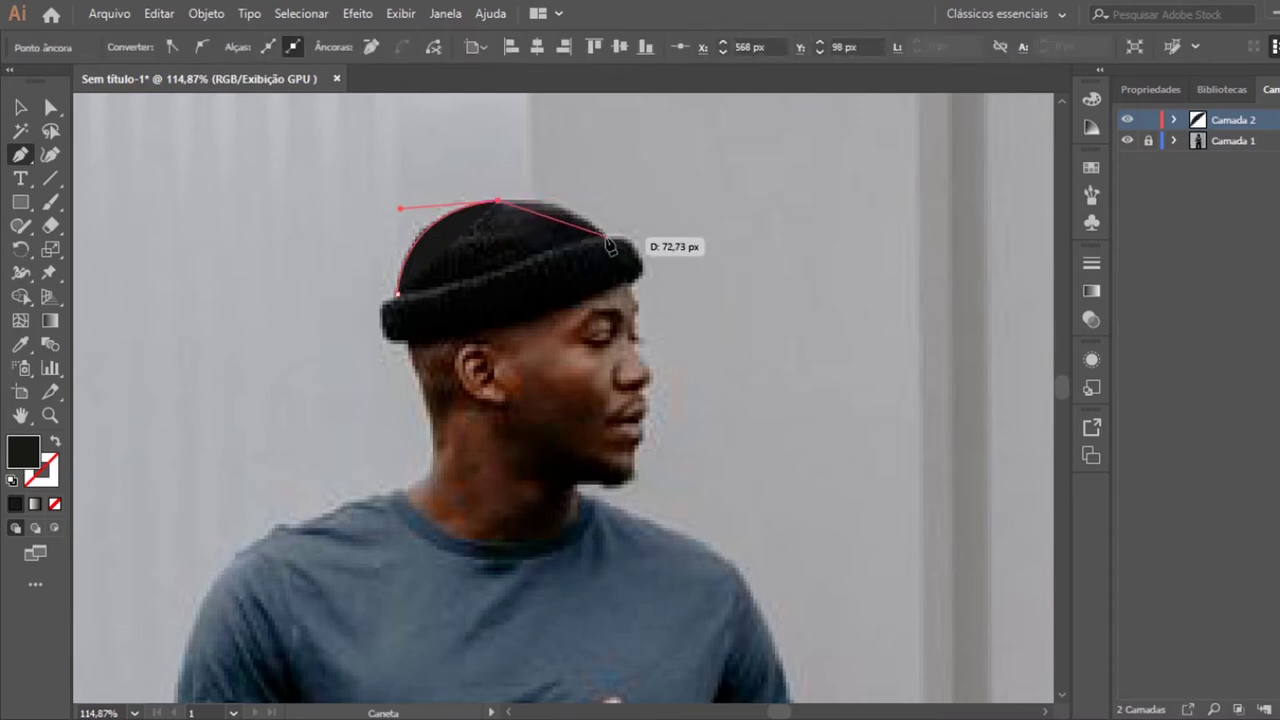
left_click_drag(607, 237, 654, 282)
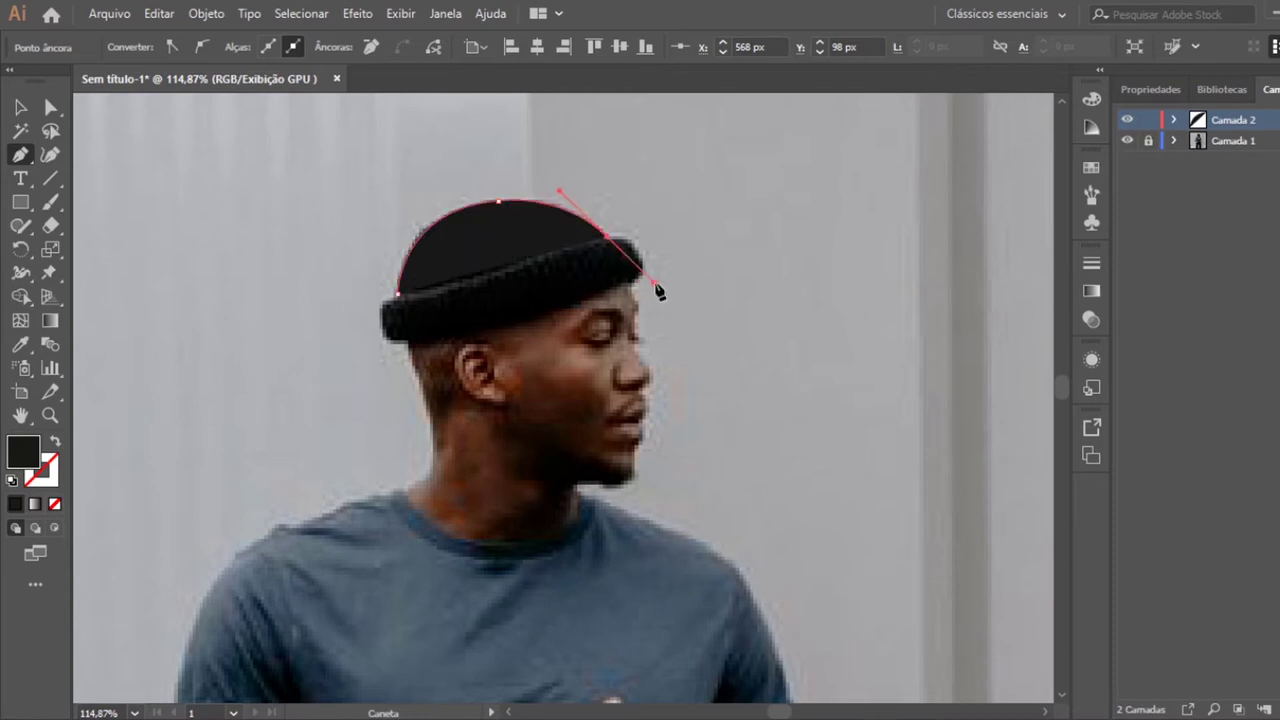
left_click(608, 238)
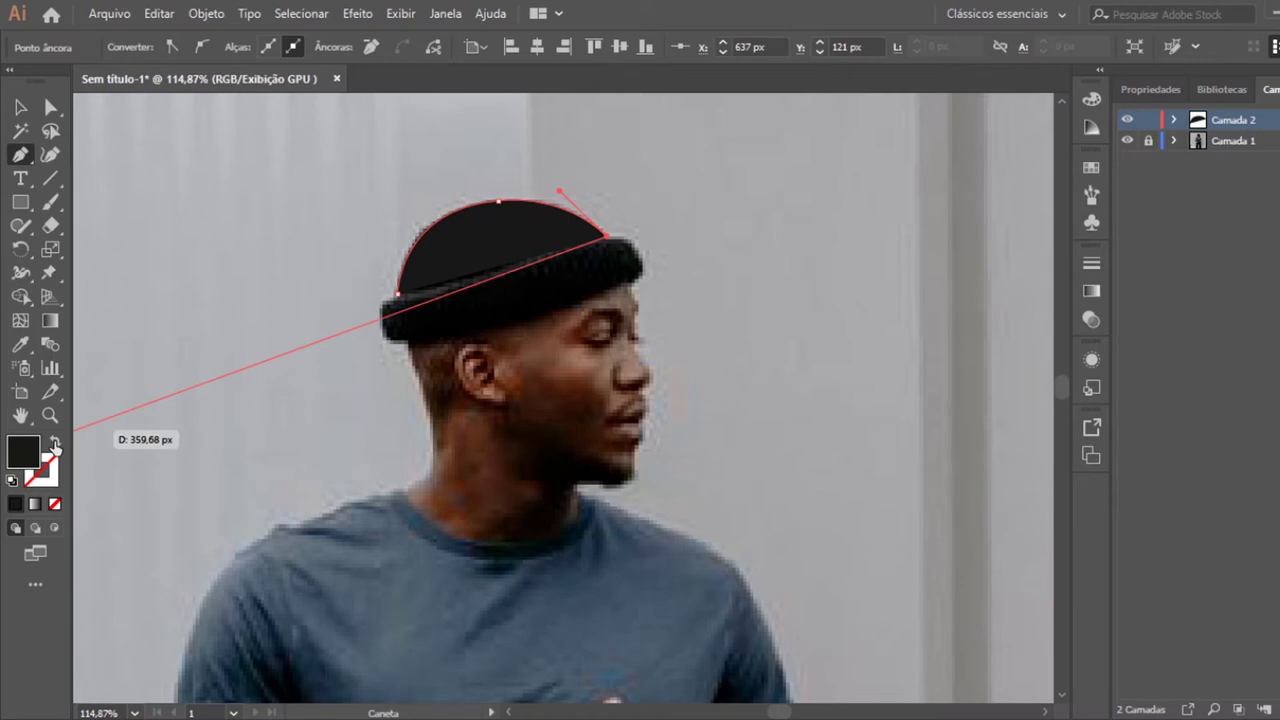
Make the path stroke-only, add the brim-line point, close the dome outline and deselect it.
key("shift+x")
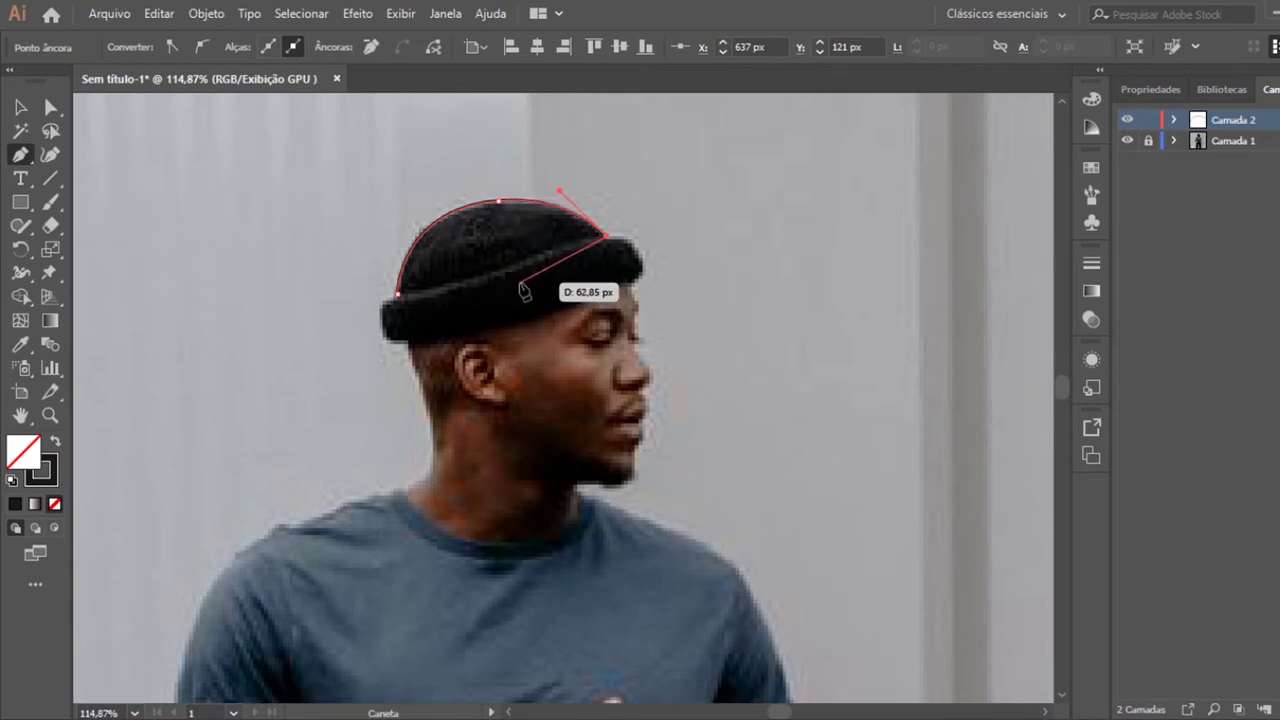
left_click(520, 285)
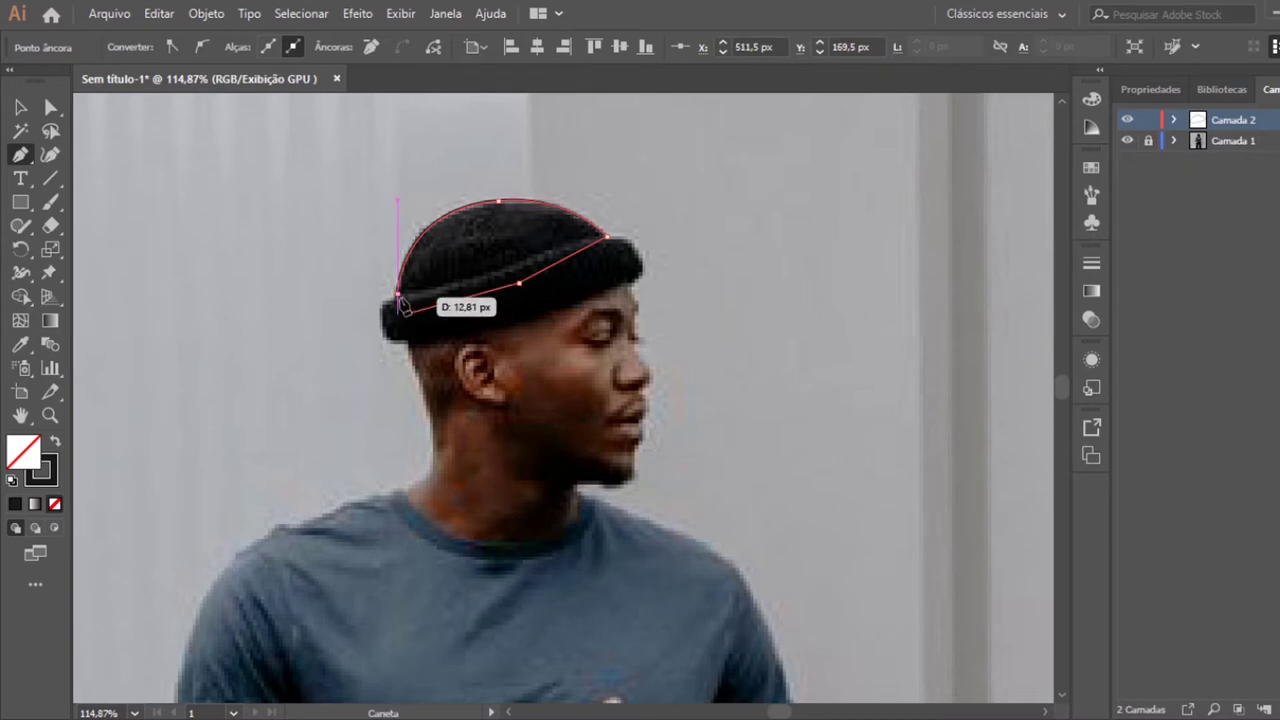
left_click_drag(403, 305, 410, 313)
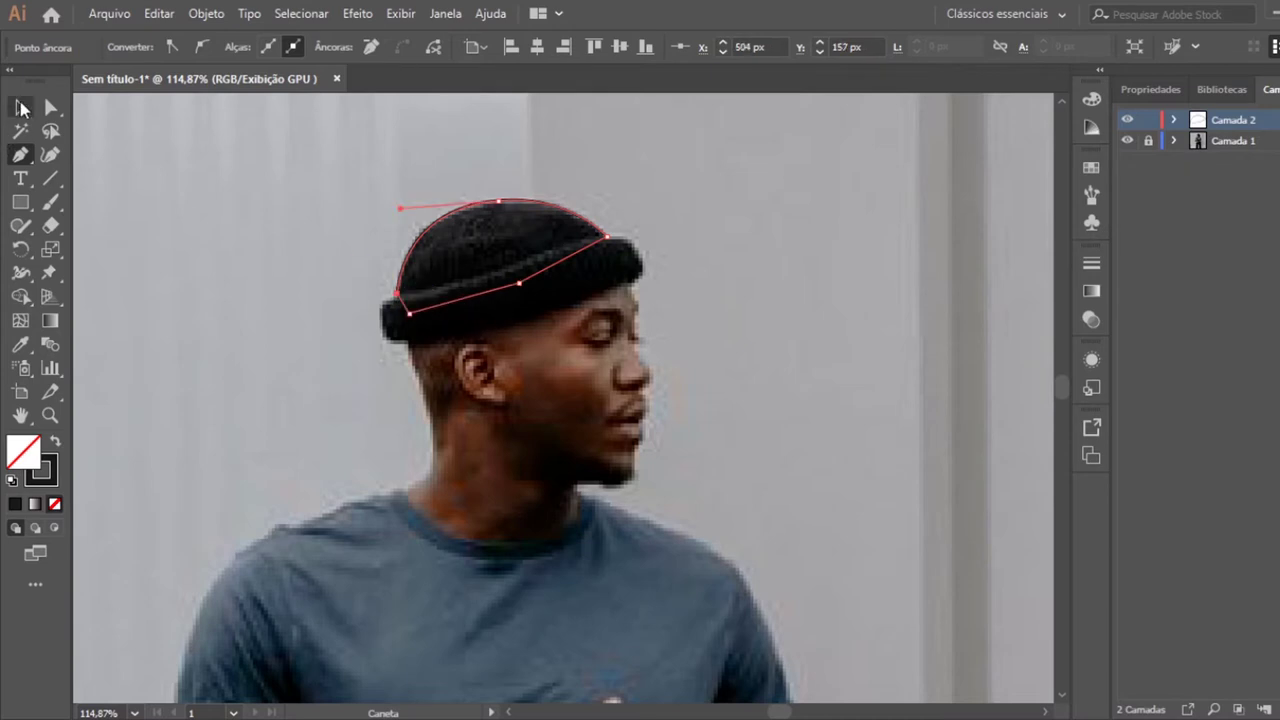
left_click(22, 107)
left_click(228, 247)
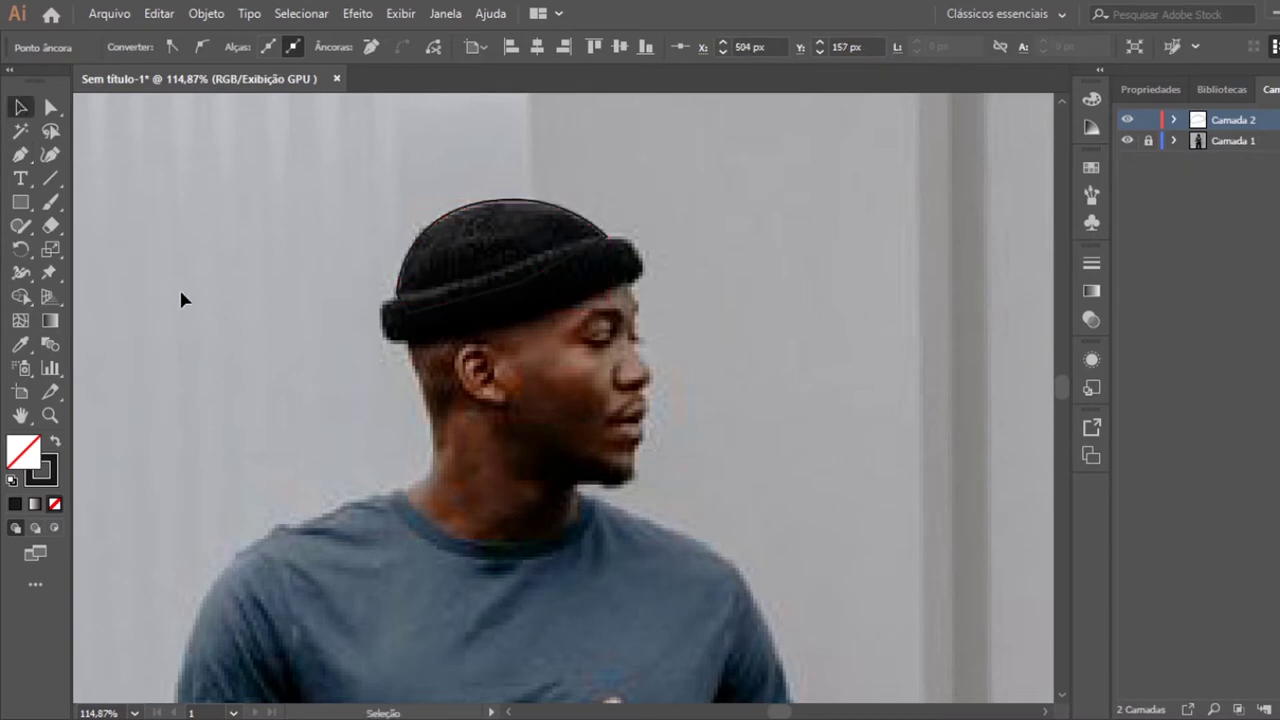
Sample the hat's black and trace the rolled brim band as a closed stroke-only outline.
left_click(24, 348)
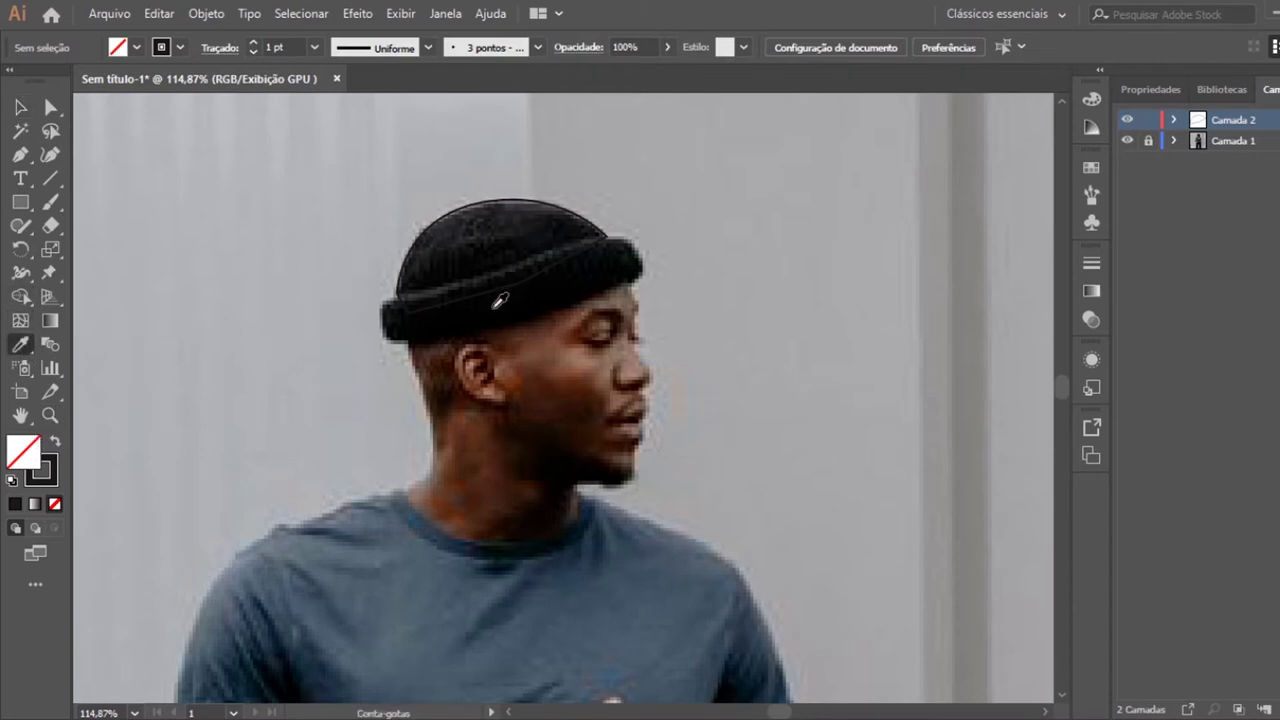
left_click(495, 306)
left_click(20, 154)
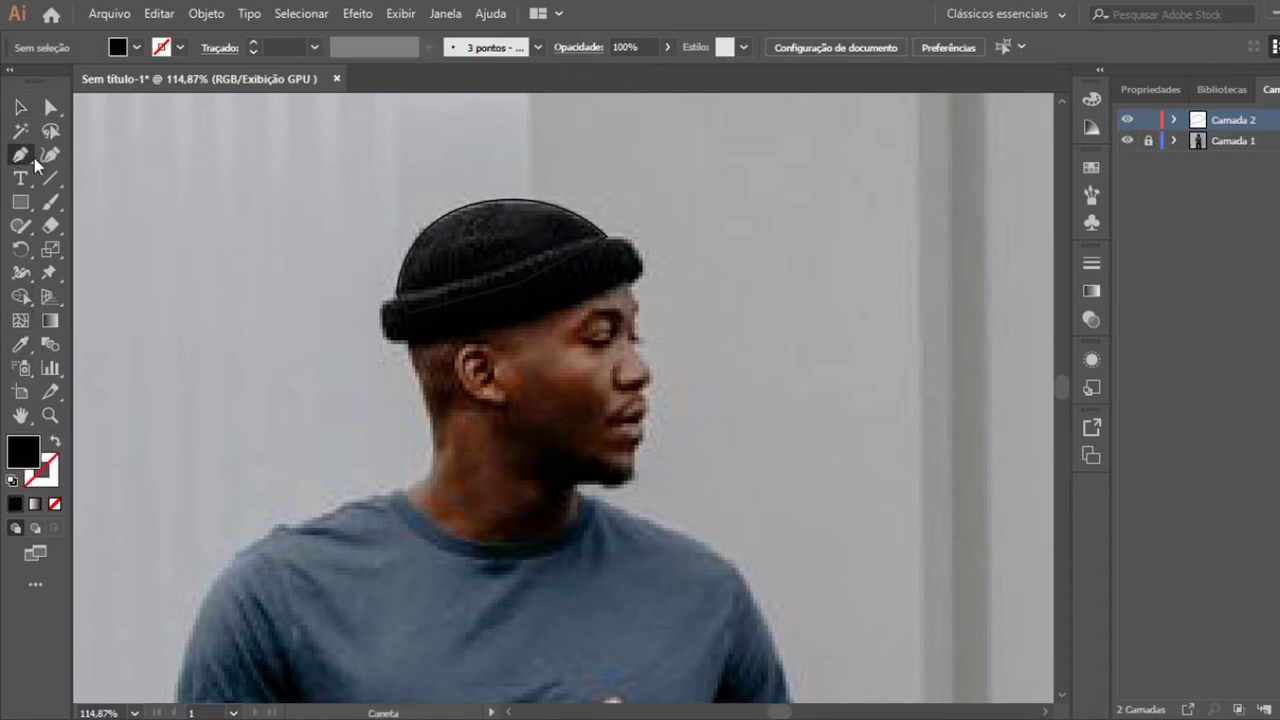
mouse_move(398, 252)
left_mouse_down()
mouse_move(393, 354)
mouse_move(643, 280)
left_mouse_up()
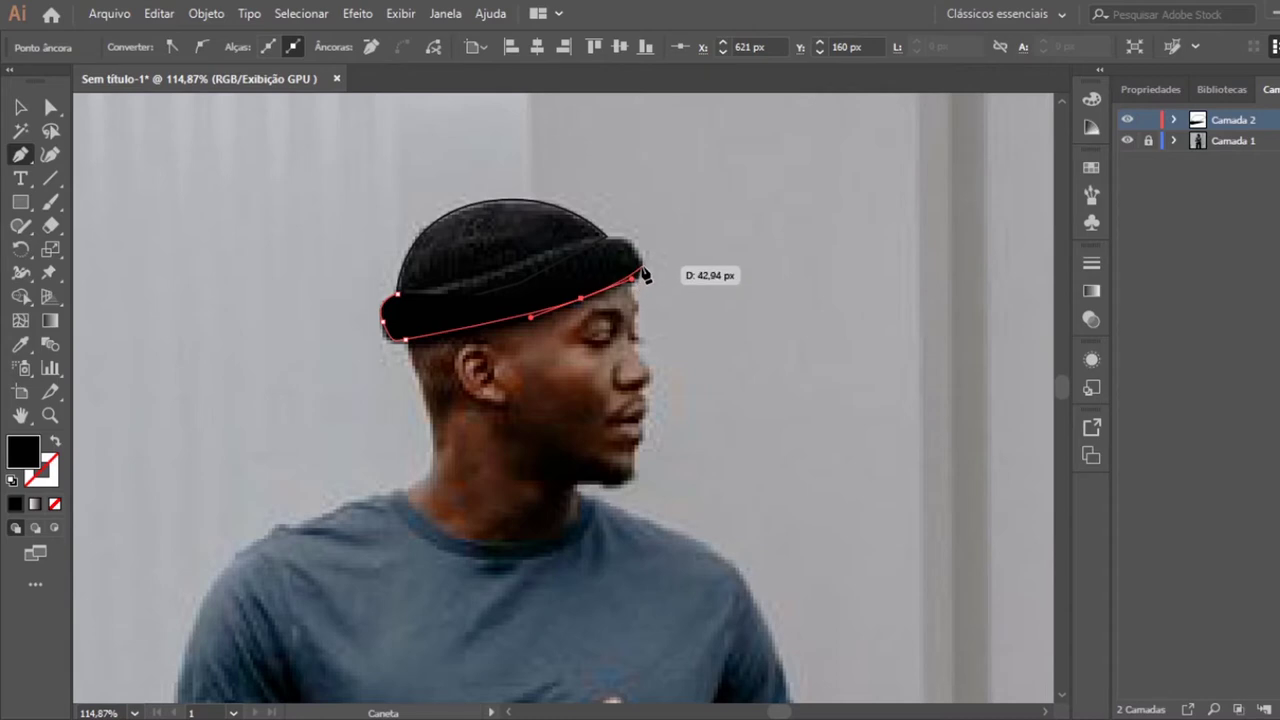
left_click_drag(640, 280, 612, 245)
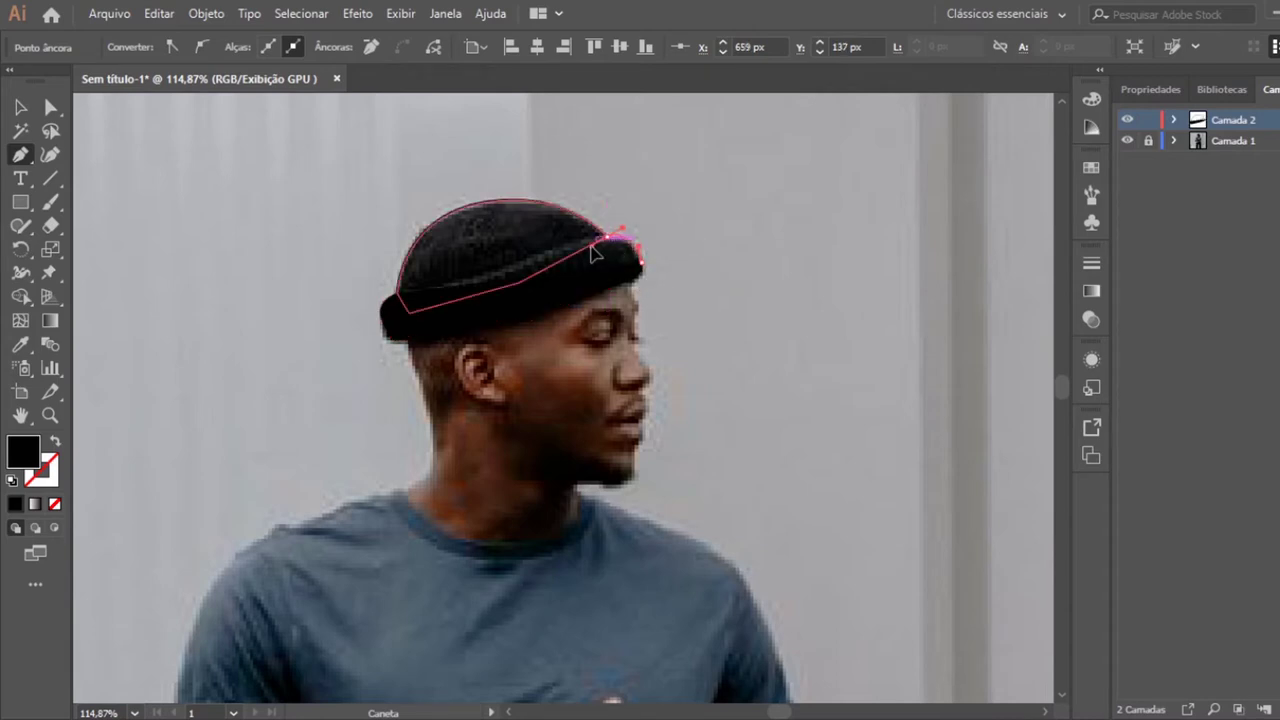
left_click_drag(622, 230, 5, 455)
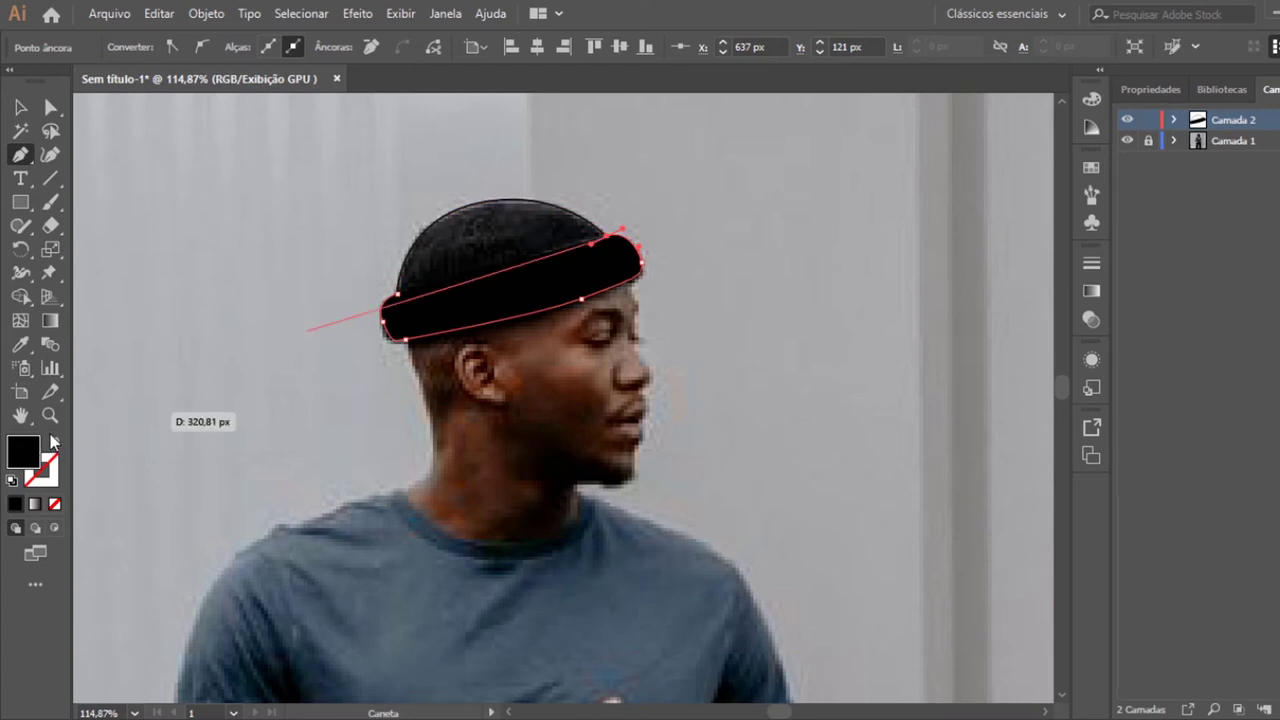
key("shift+x")
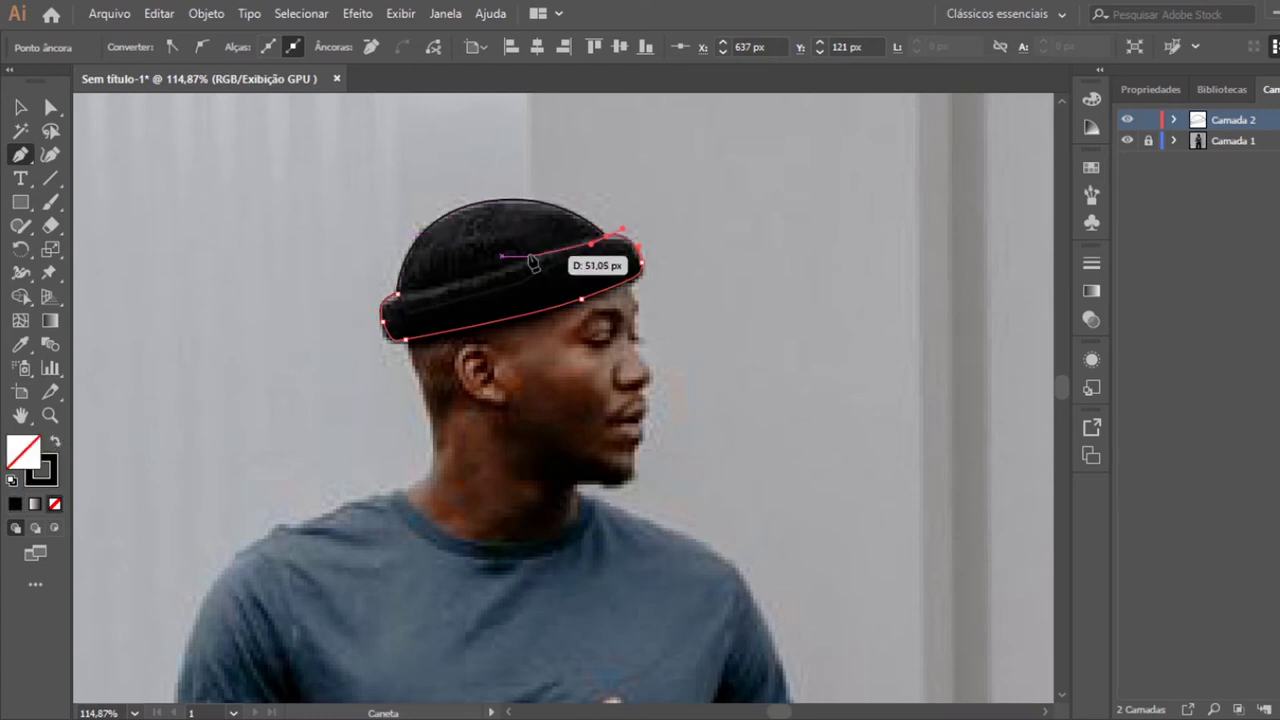
mouse_move(57, 447)
left_mouse_down()
mouse_move(597, 252)
mouse_move(562, 259)
left_mouse_up()
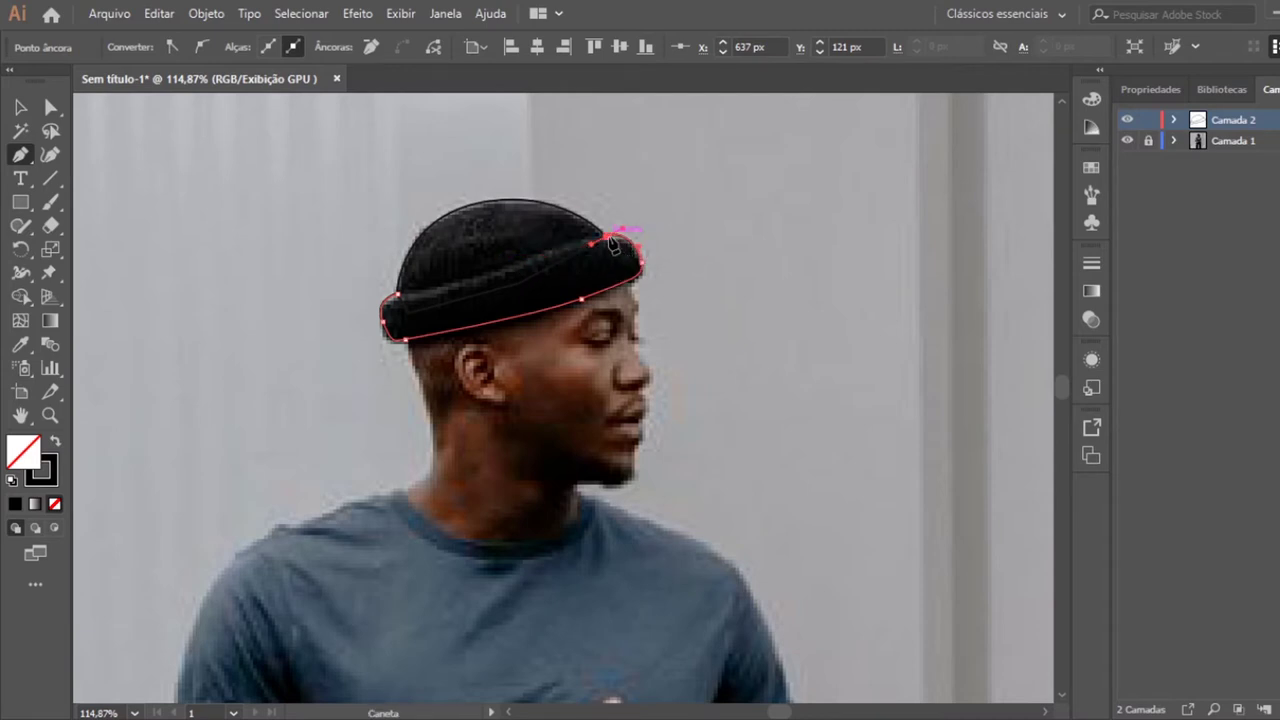
left_click_drag(562, 259, 545, 263)
mouse_move(527, 257)
left_mouse_down()
mouse_move(444, 292)
mouse_move(375, 300)
left_mouse_up()
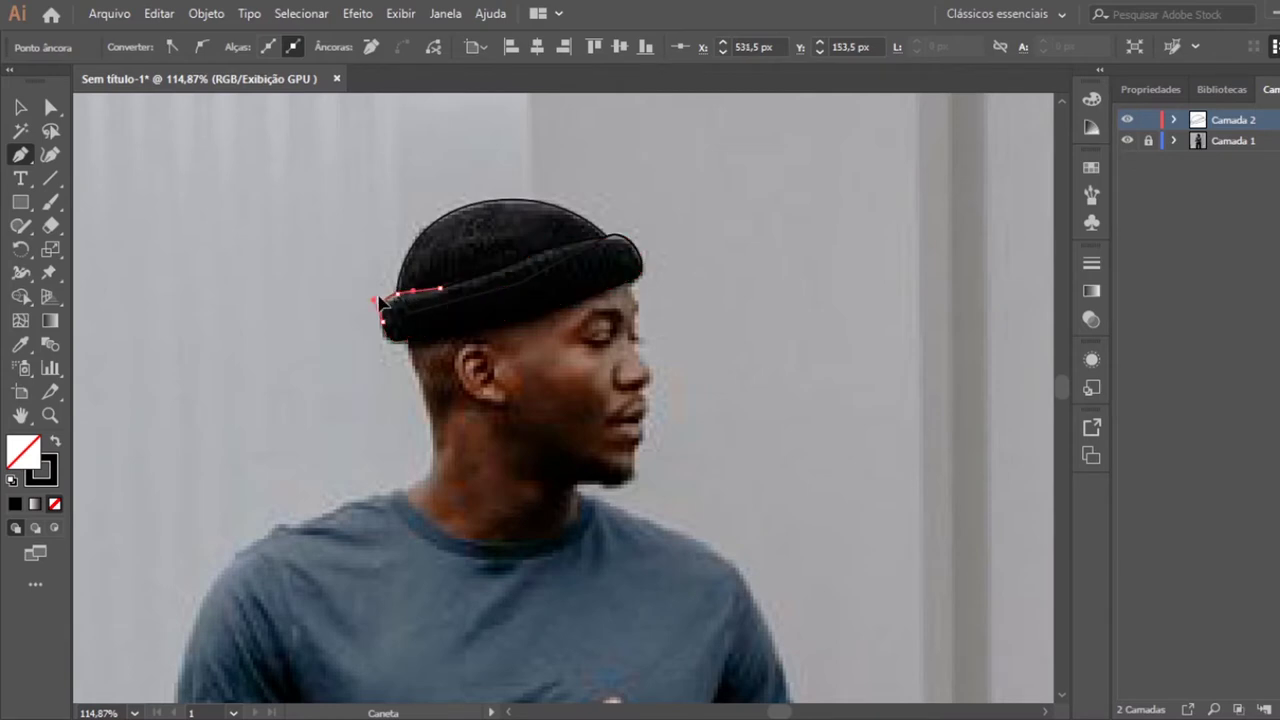
Fill both the brim and the dome shapes solid black.
left_click(22, 113)
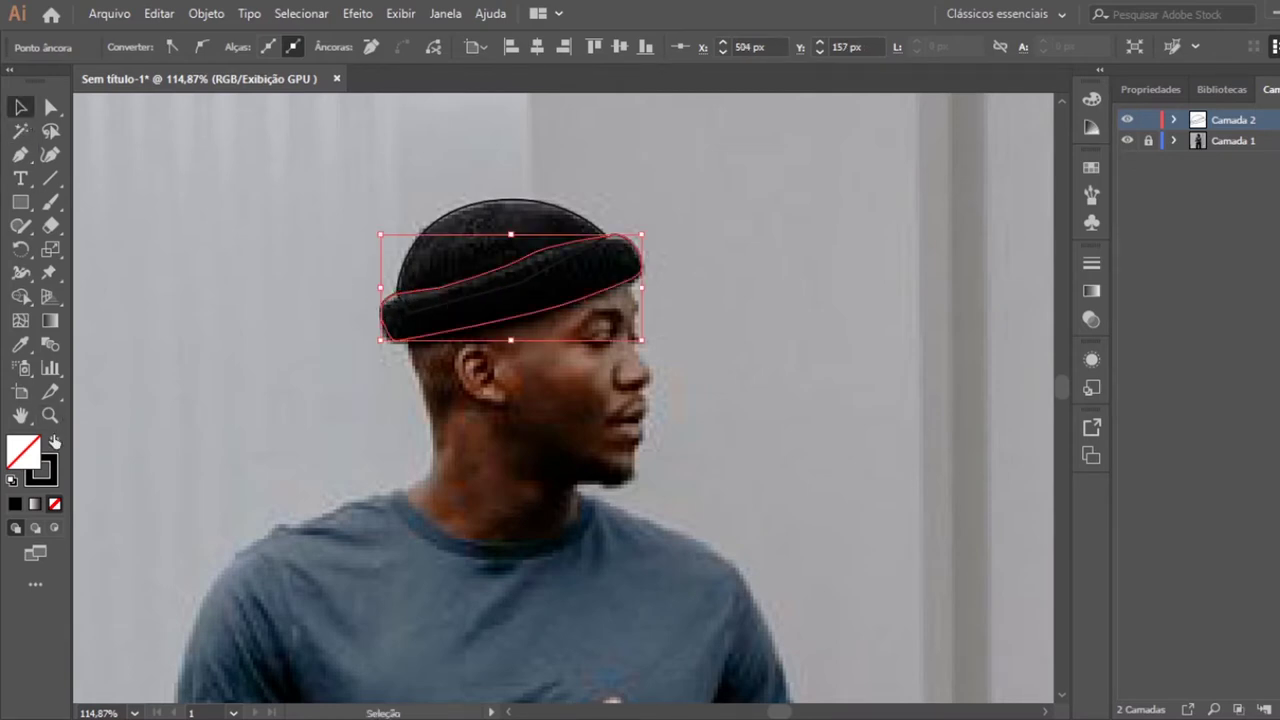
left_click(55, 444)
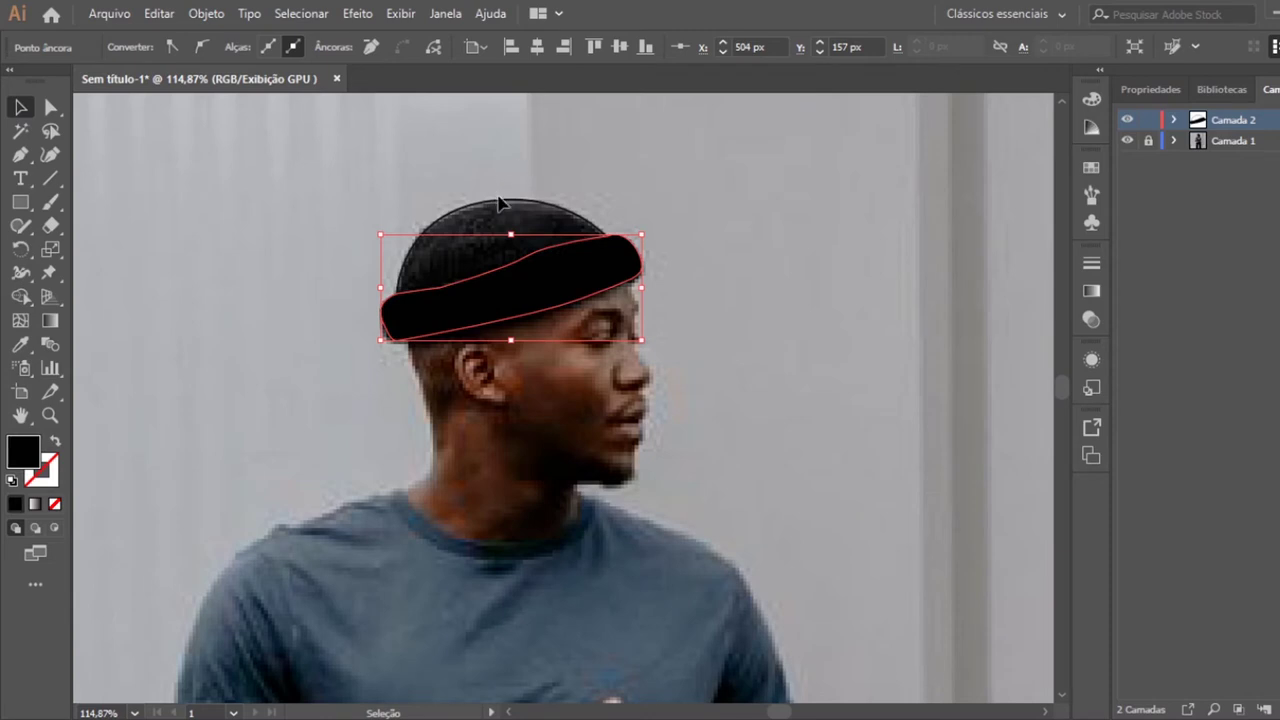
left_click_drag(499, 203, 504, 208)
left_click(503, 205)
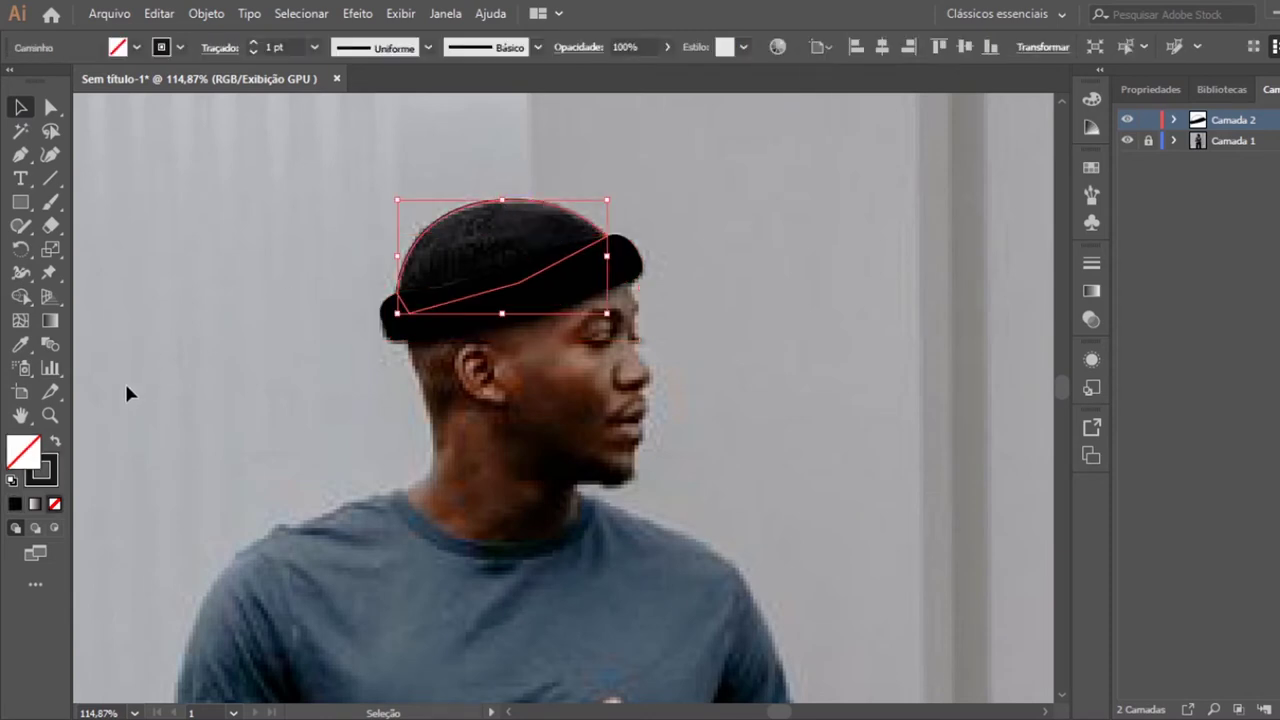
left_click(57, 441)
left_click(222, 331)
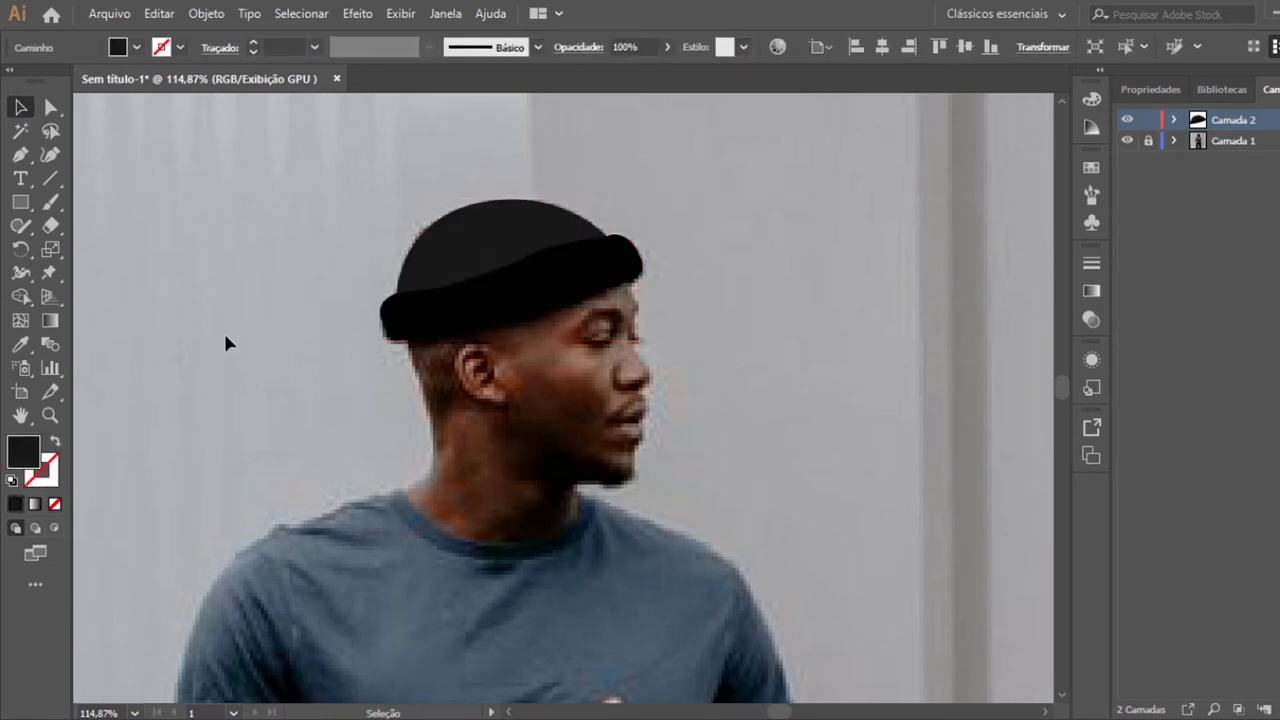
Give the dome the hat's exact sampled black, then deselect the finished hat.
left_click(452, 257)
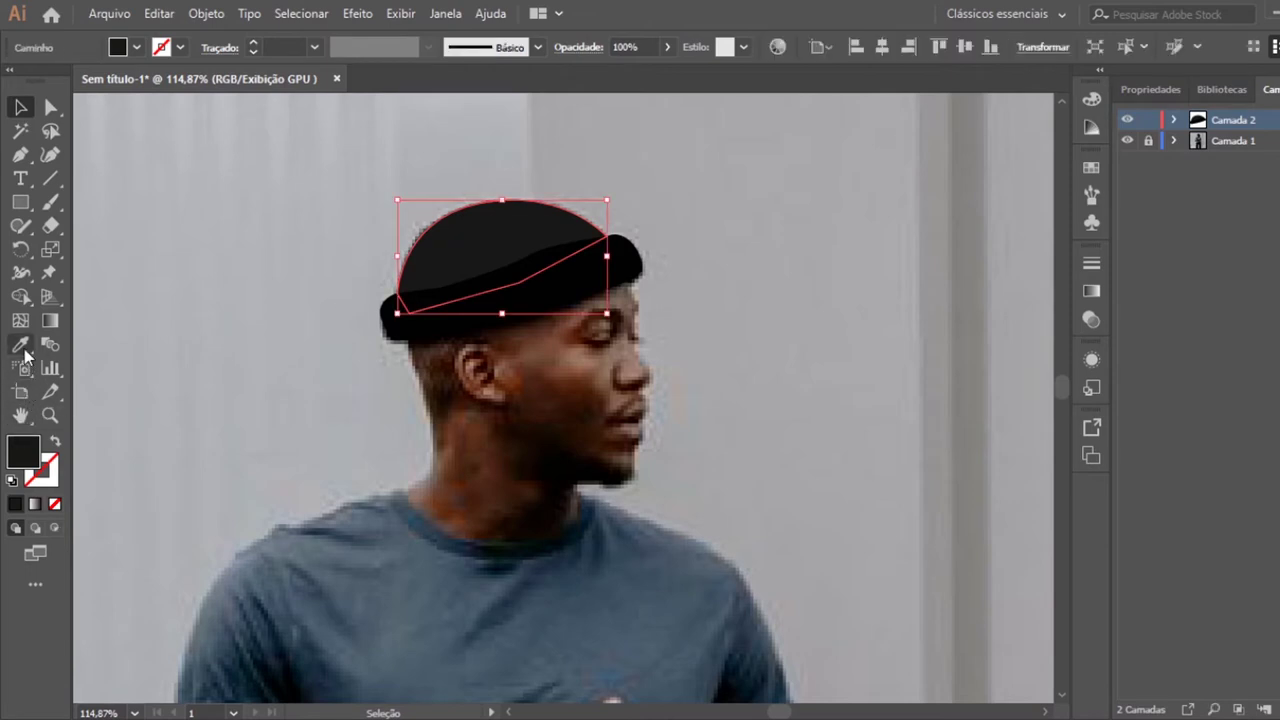
left_click(20, 344)
left_click(574, 268)
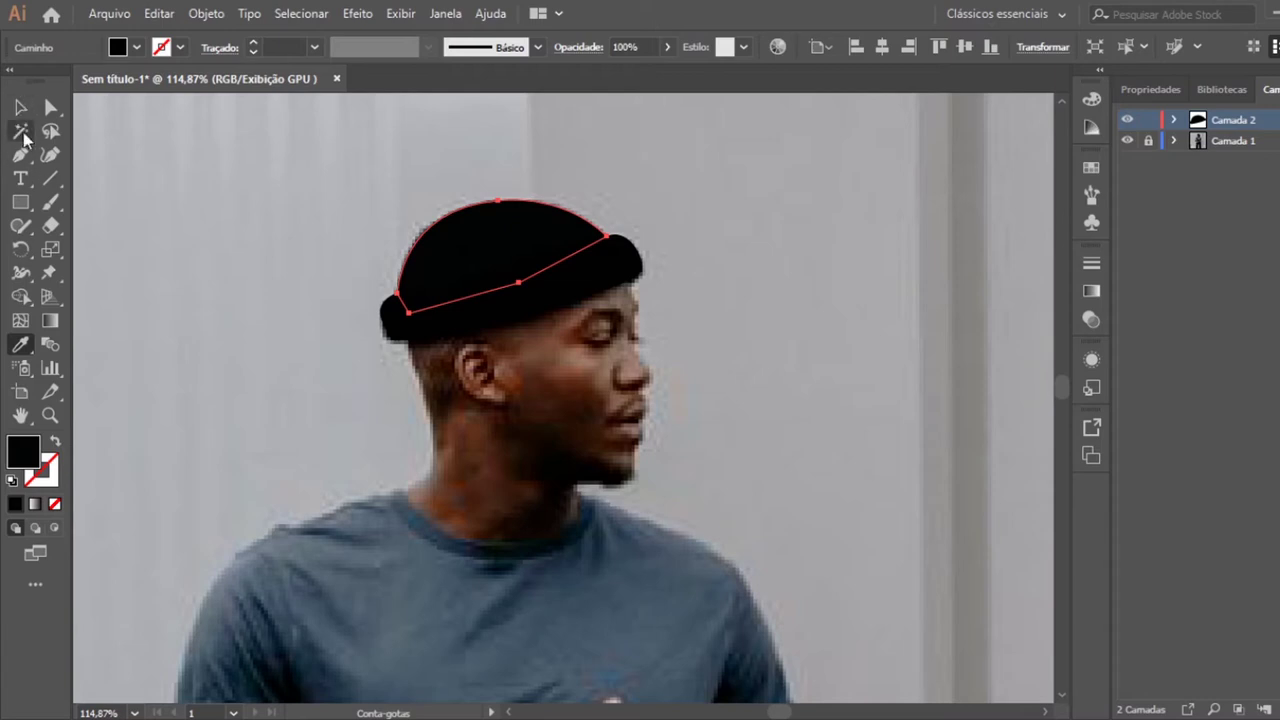
left_click(22, 104)
left_click(268, 262)
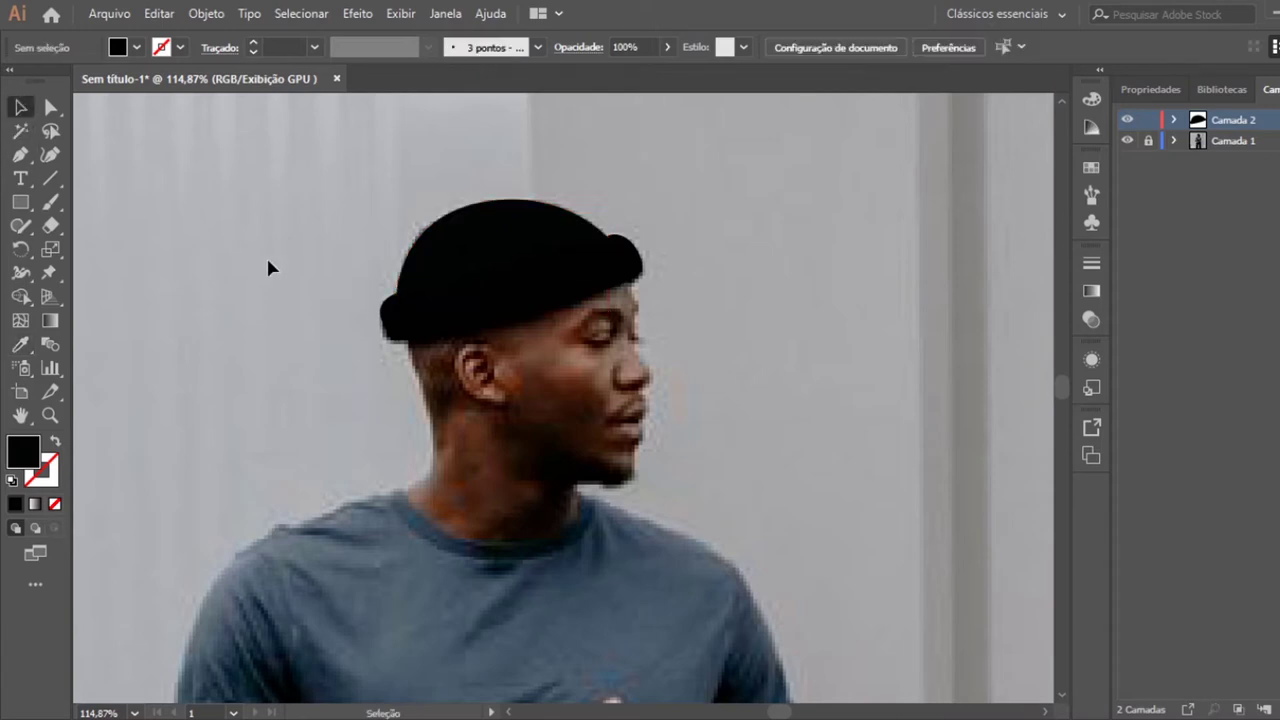
left_click(486, 271)
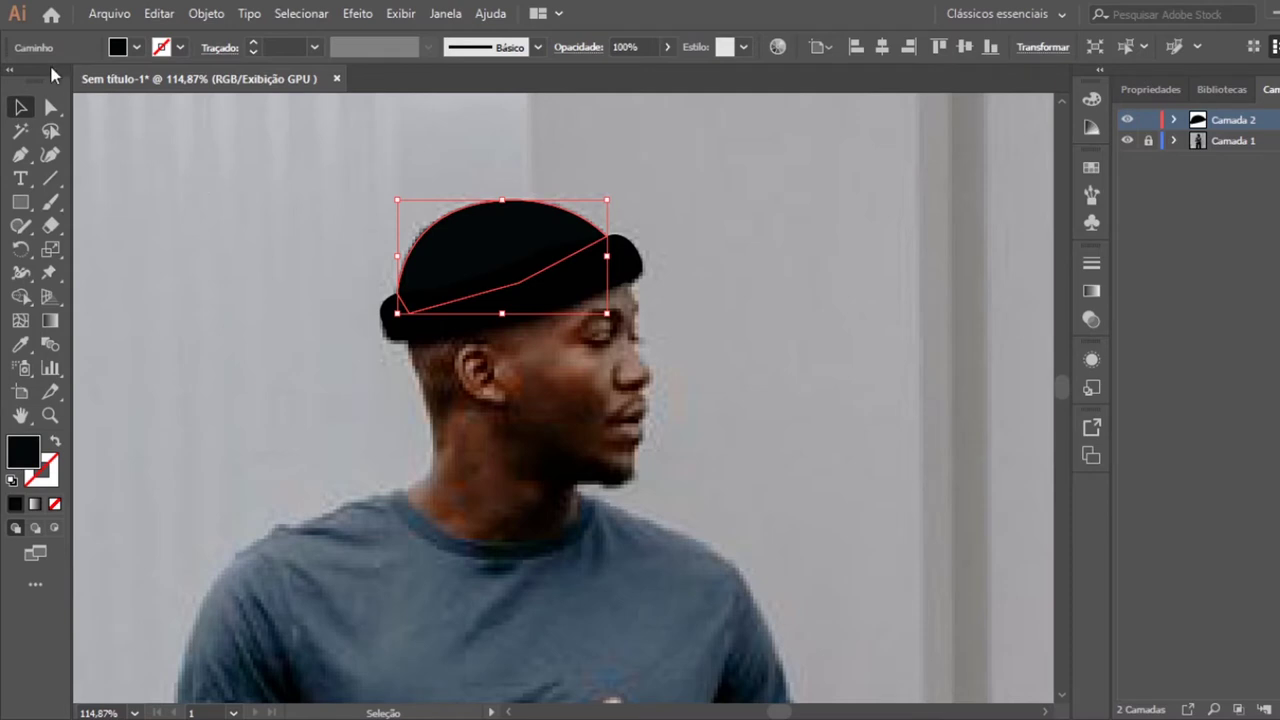
left_click(250, 196)
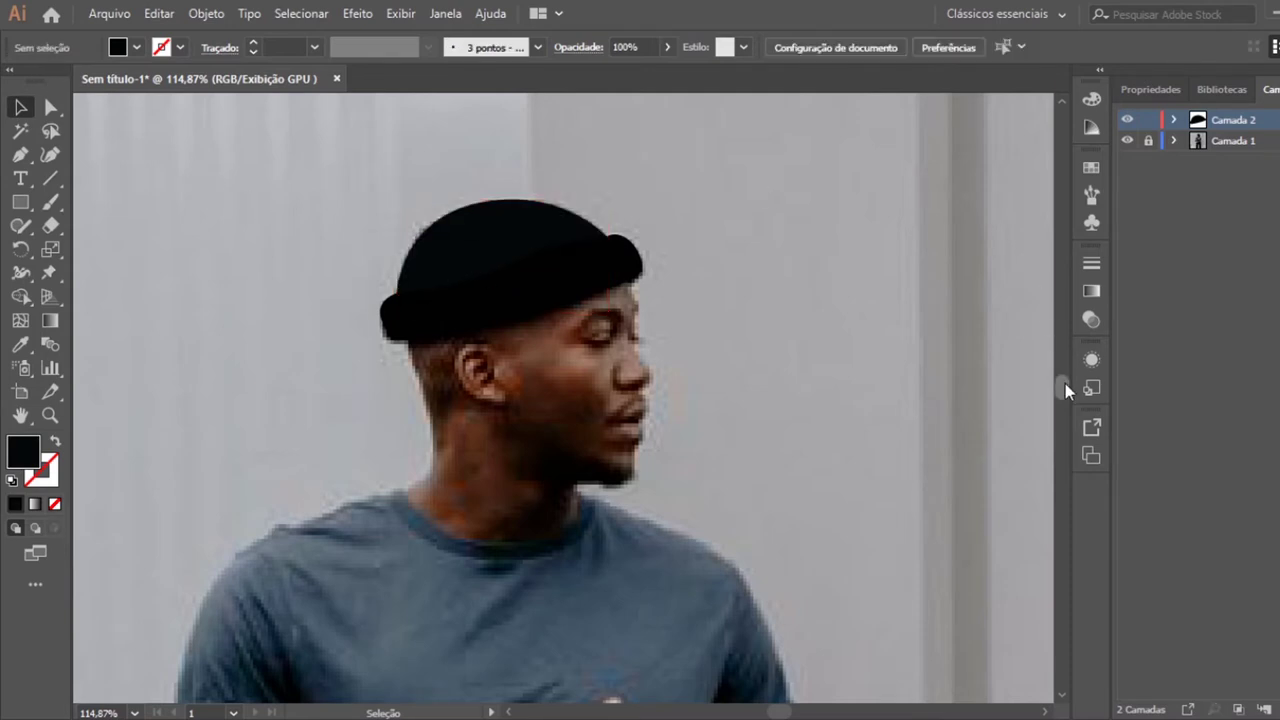
Zoom out and trace an unfilled black outline from the left trouser hem up to the waistband.
left_click_drag(1067, 393, 1070, 416)
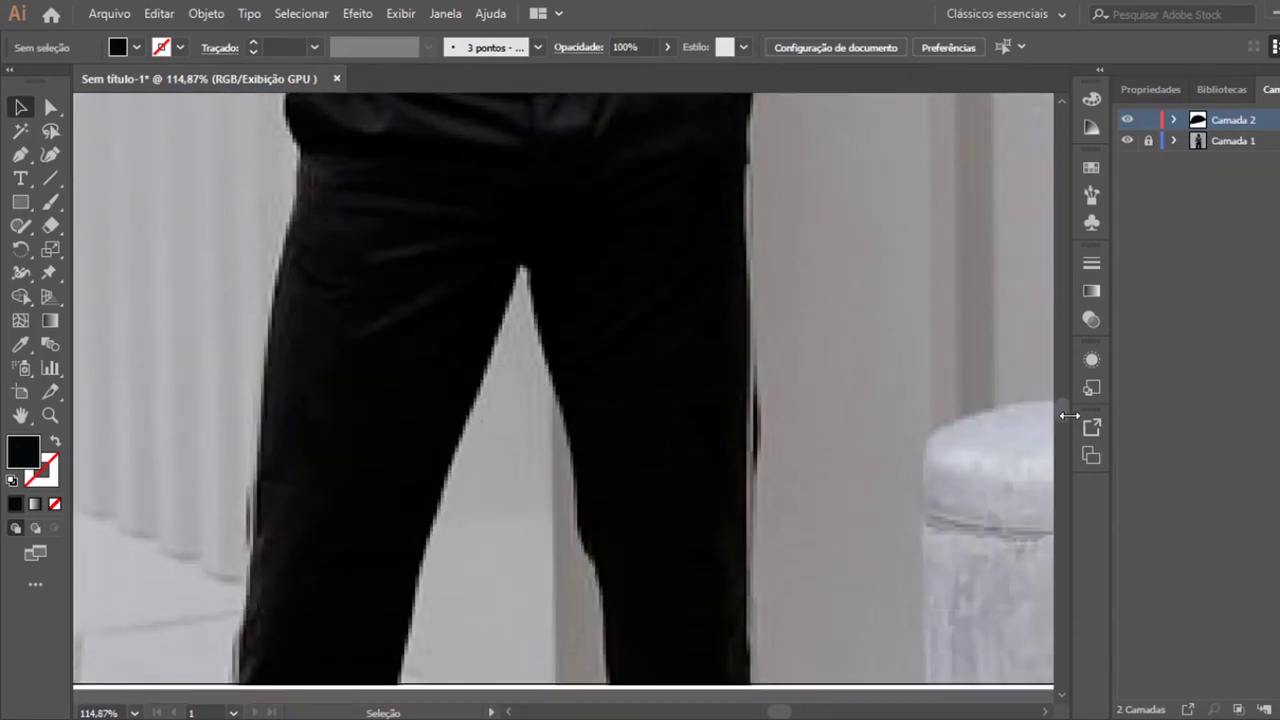
key("ctrl+minus")
key("ctrl+minus")
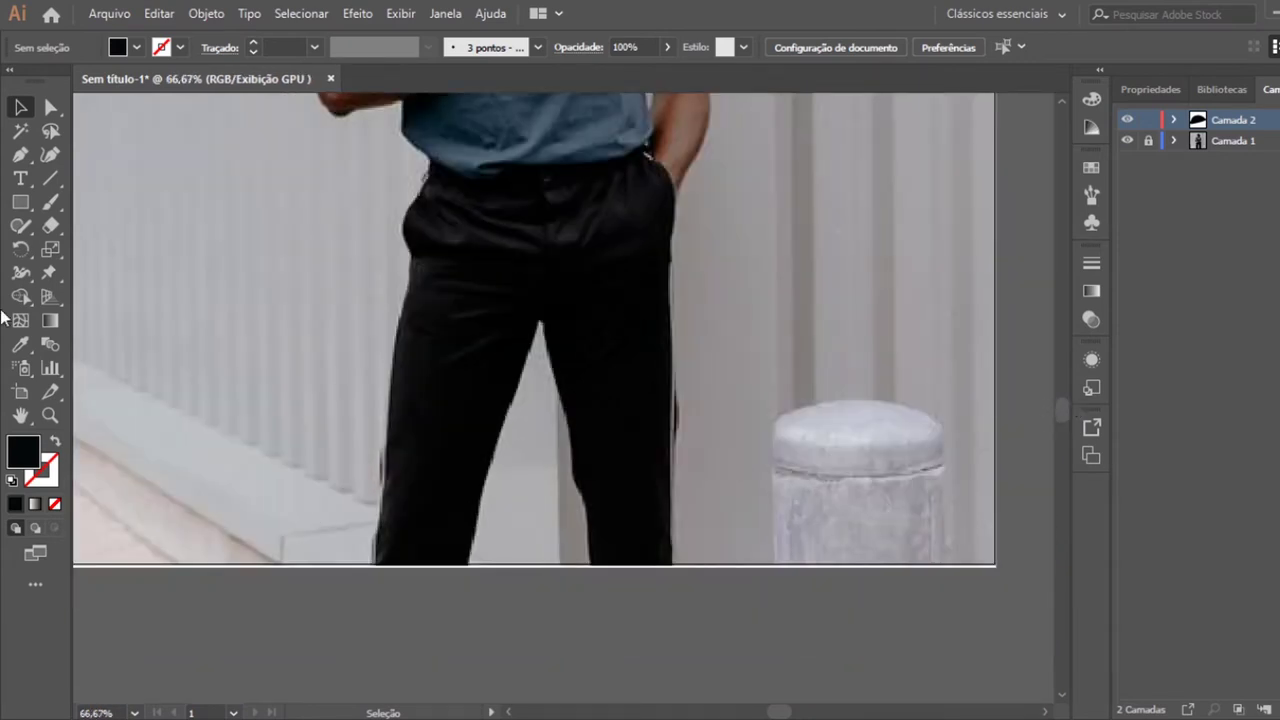
left_click(20, 343)
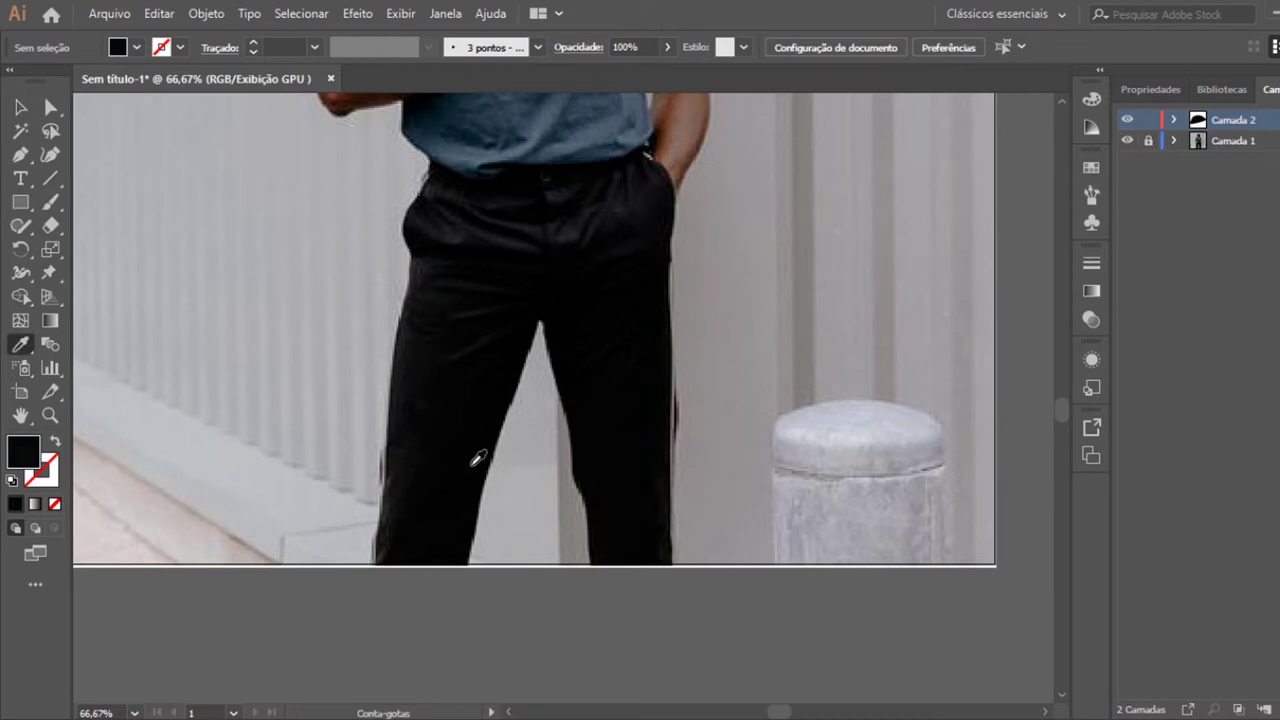
left_click(20, 155)
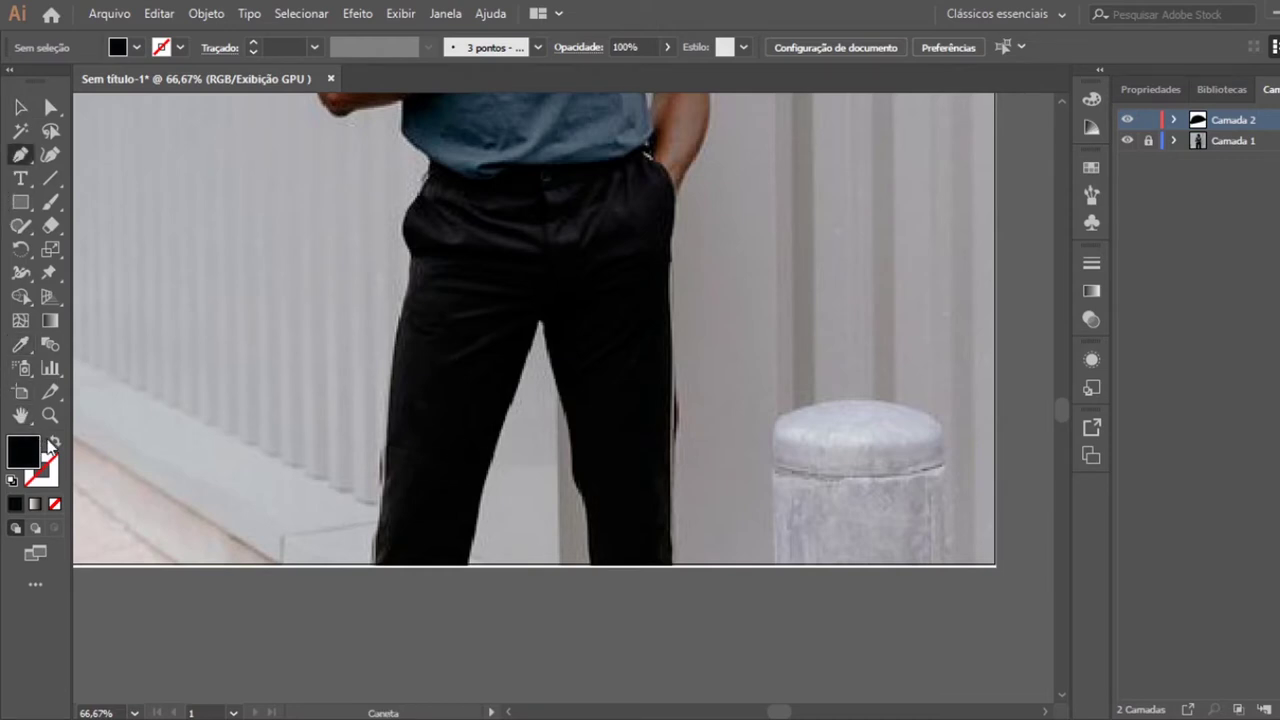
left_click(55, 442)
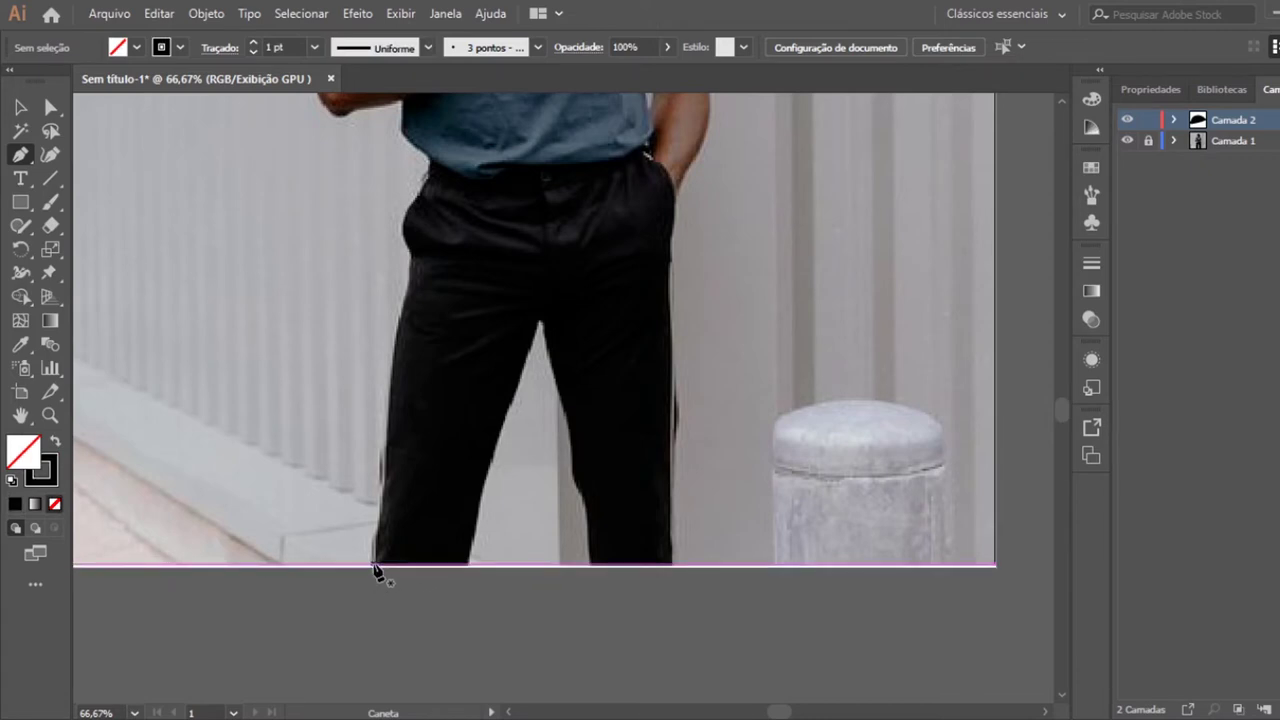
left_click(375, 565)
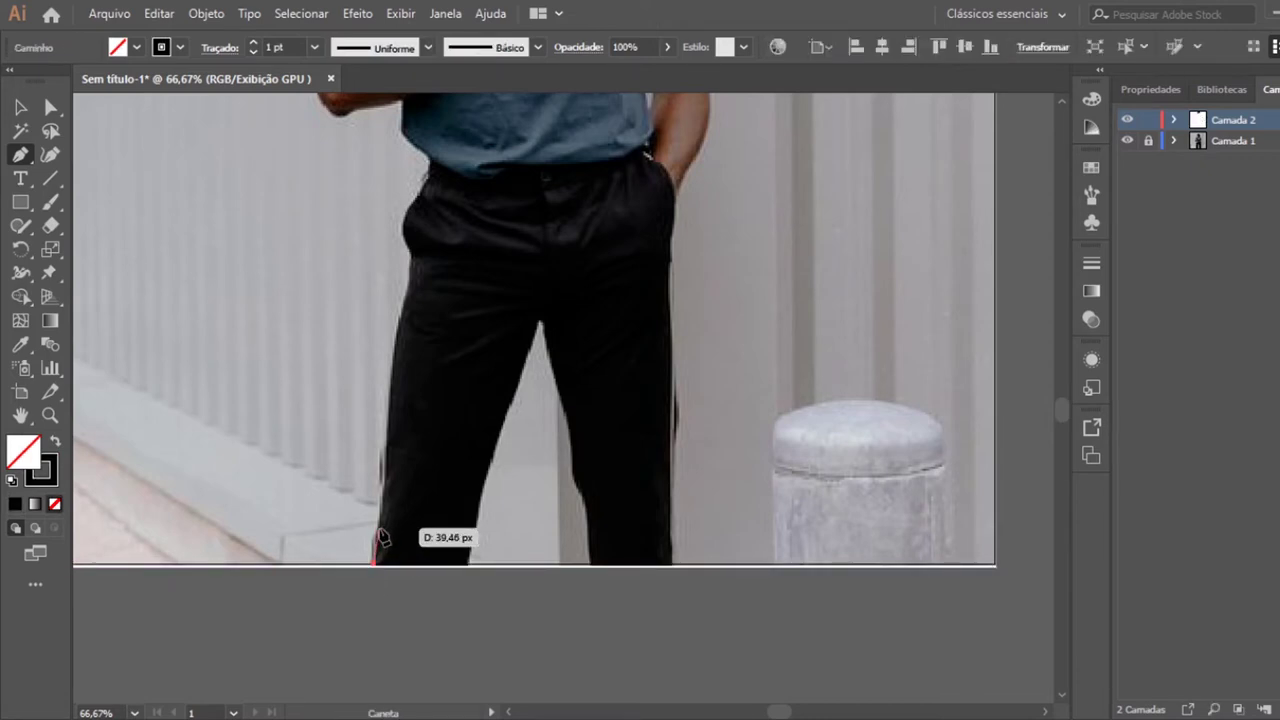
left_click(380, 527)
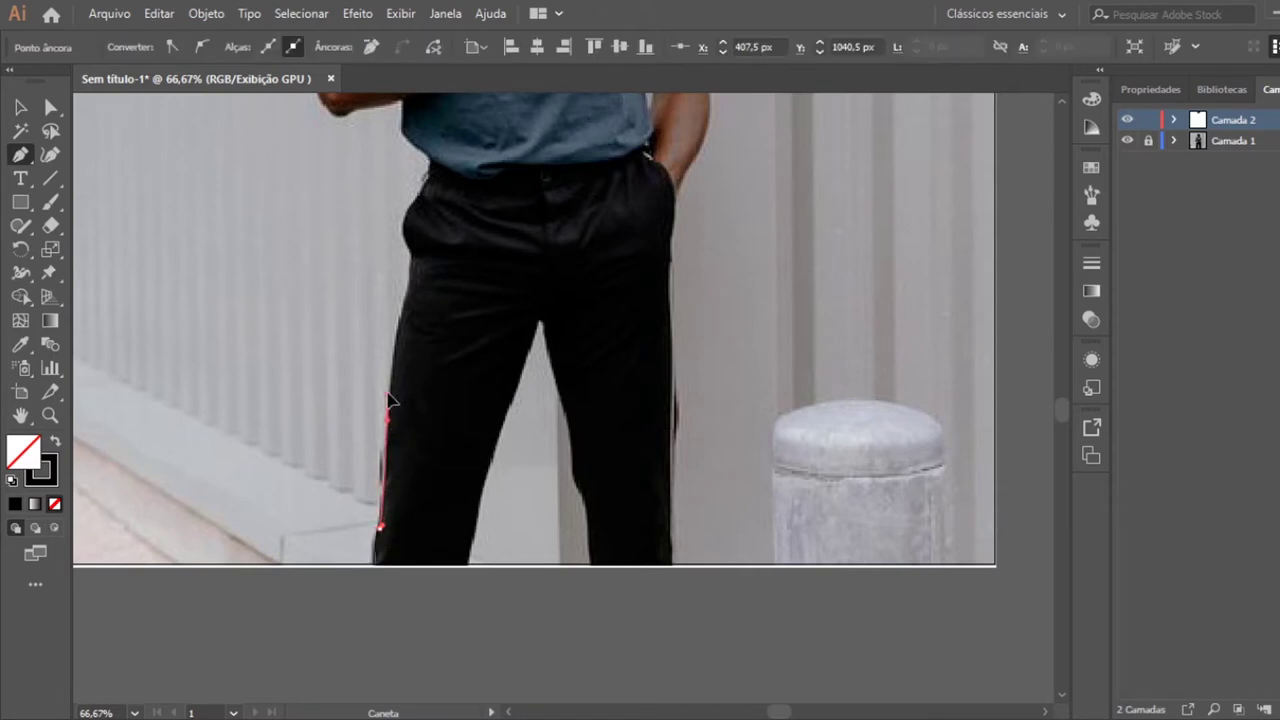
left_click(387, 407)
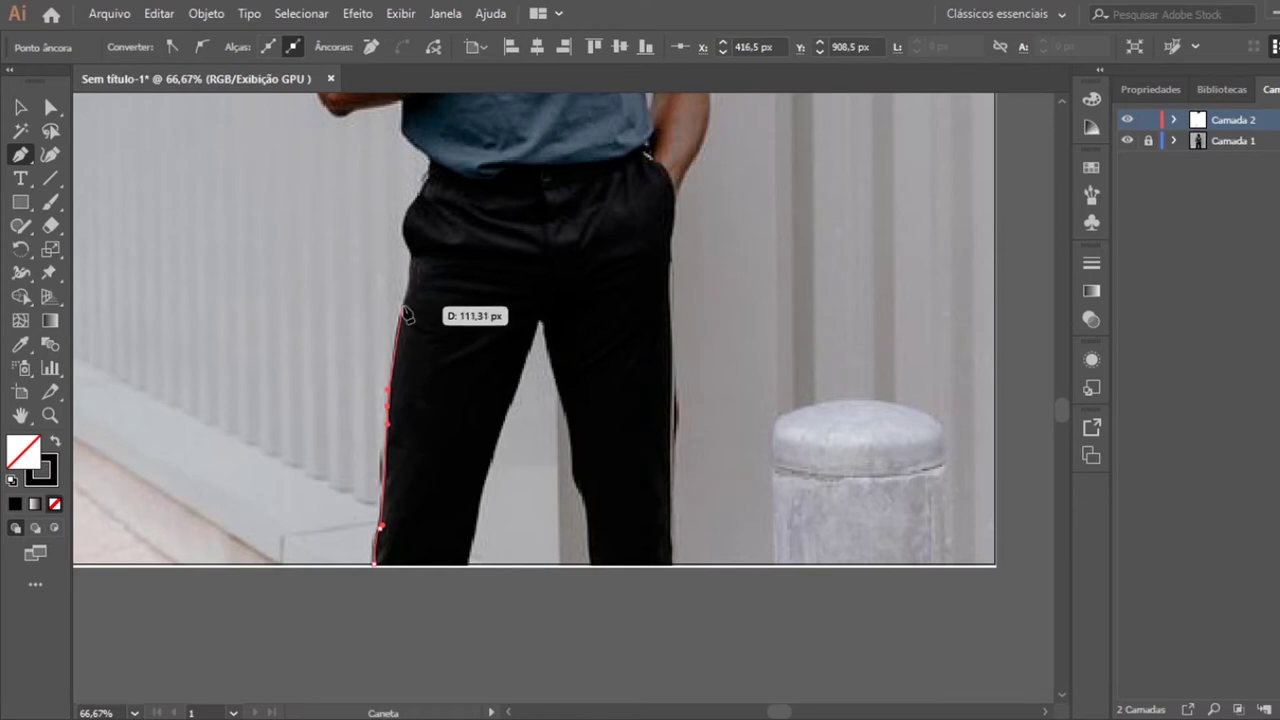
left_click_drag(409, 290, 420, 281)
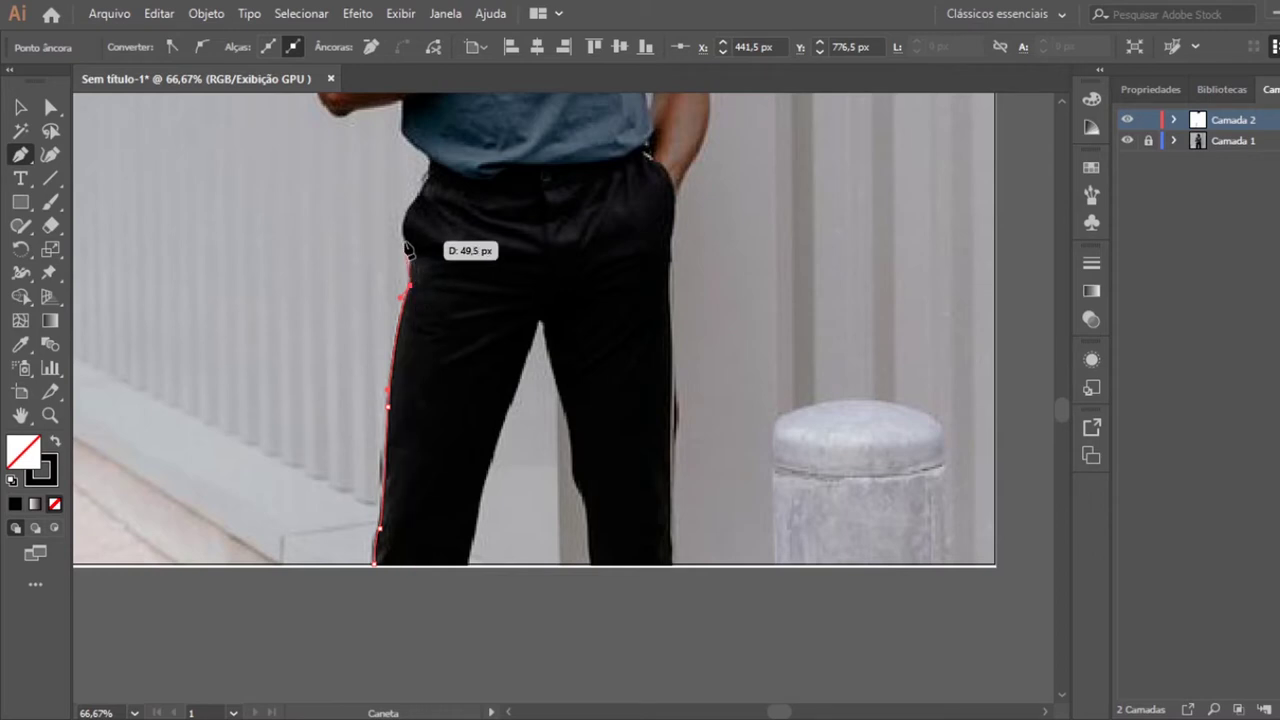
left_click_drag(411, 250, 398, 237)
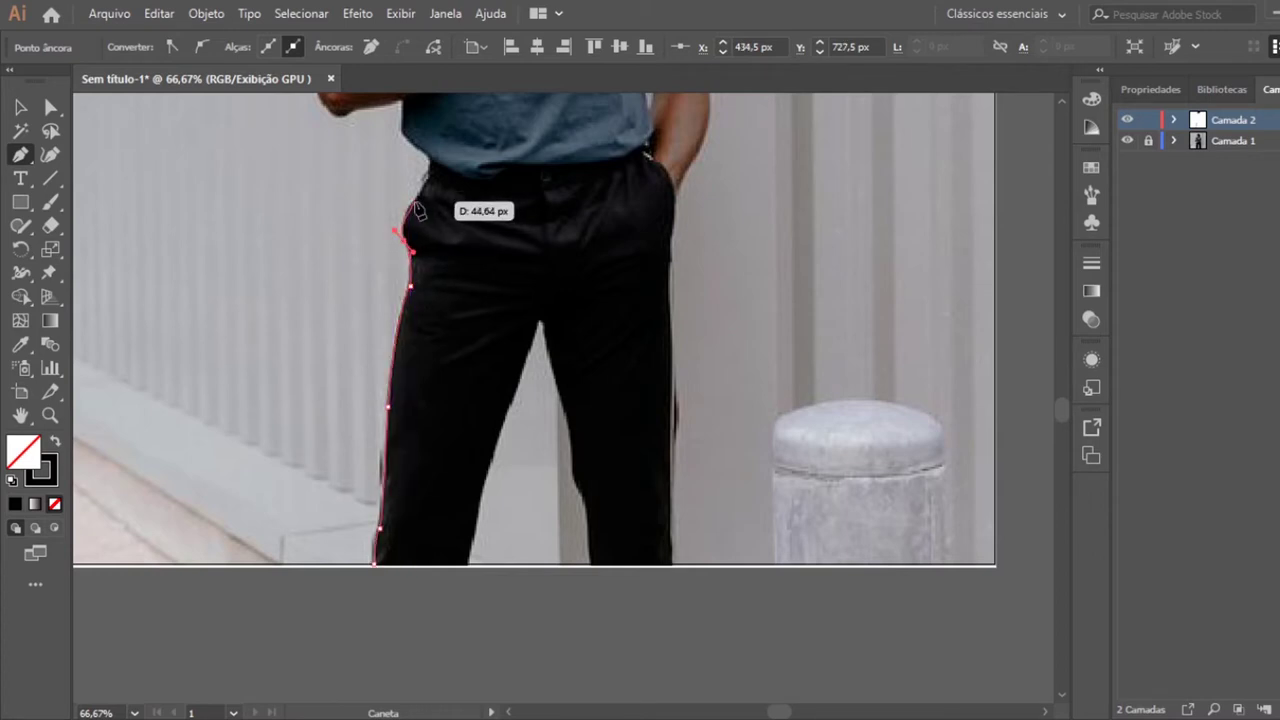
left_click(412, 206)
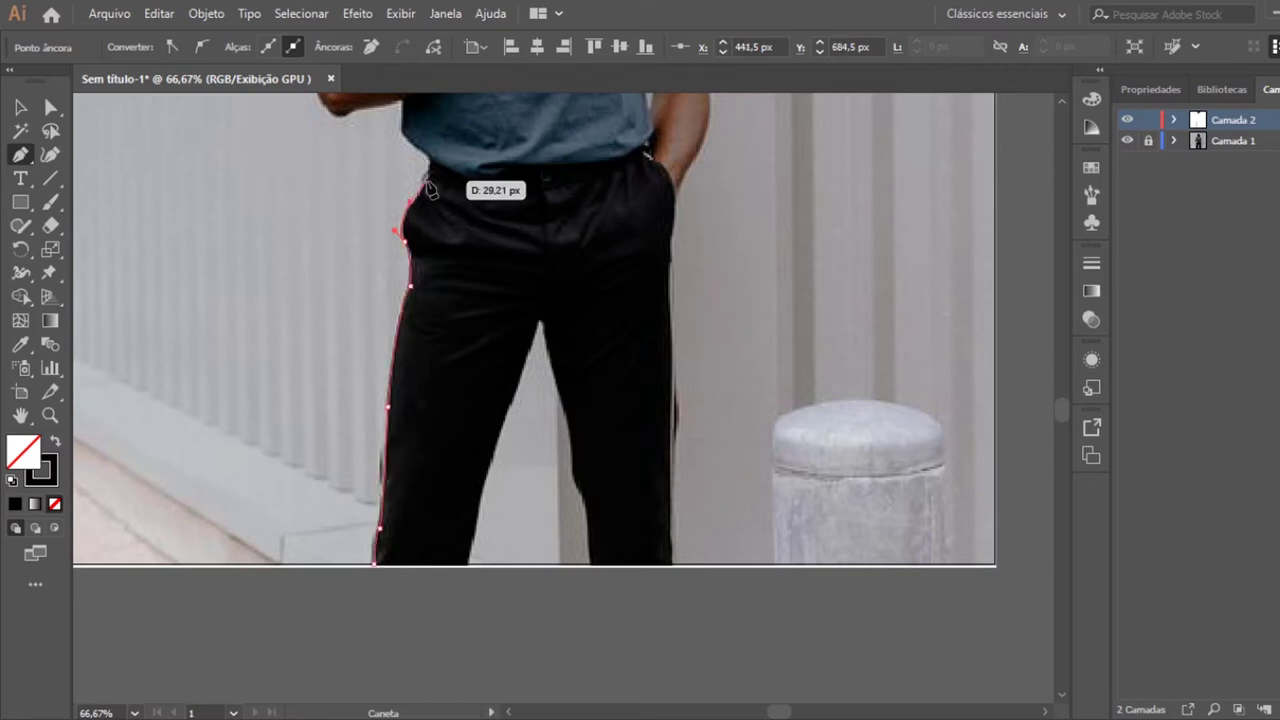
left_click(430, 172)
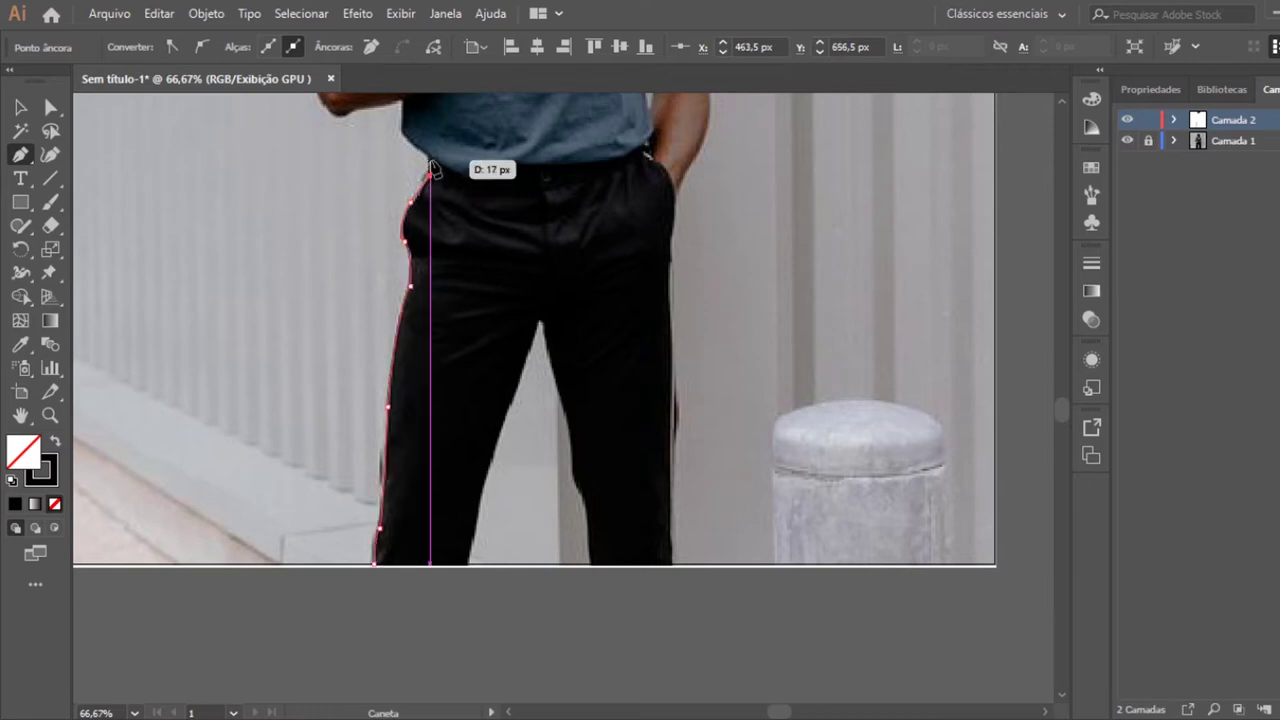
left_click(430, 158)
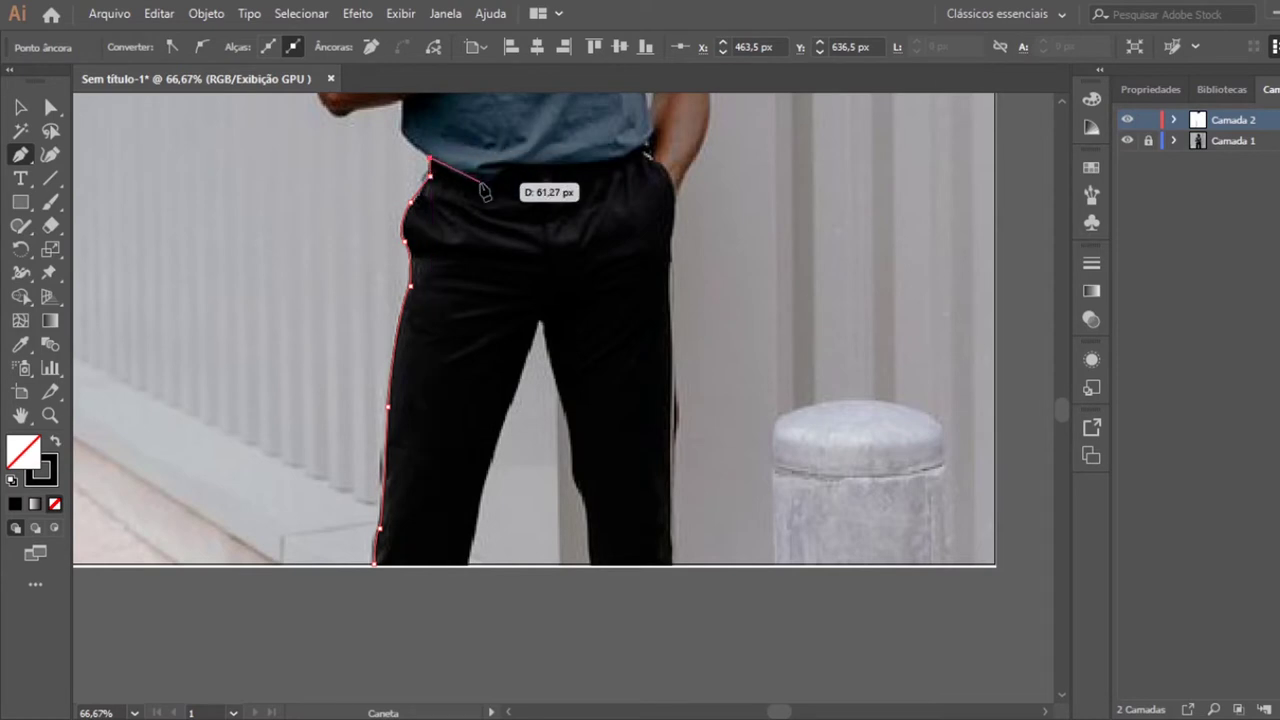
Curve the trouser outline along the shirt hem and waistband to its right end.
key("ctrl+plus")
key("ctrl+plus")
key("ctrl+plus")
key("ctrl+plus")
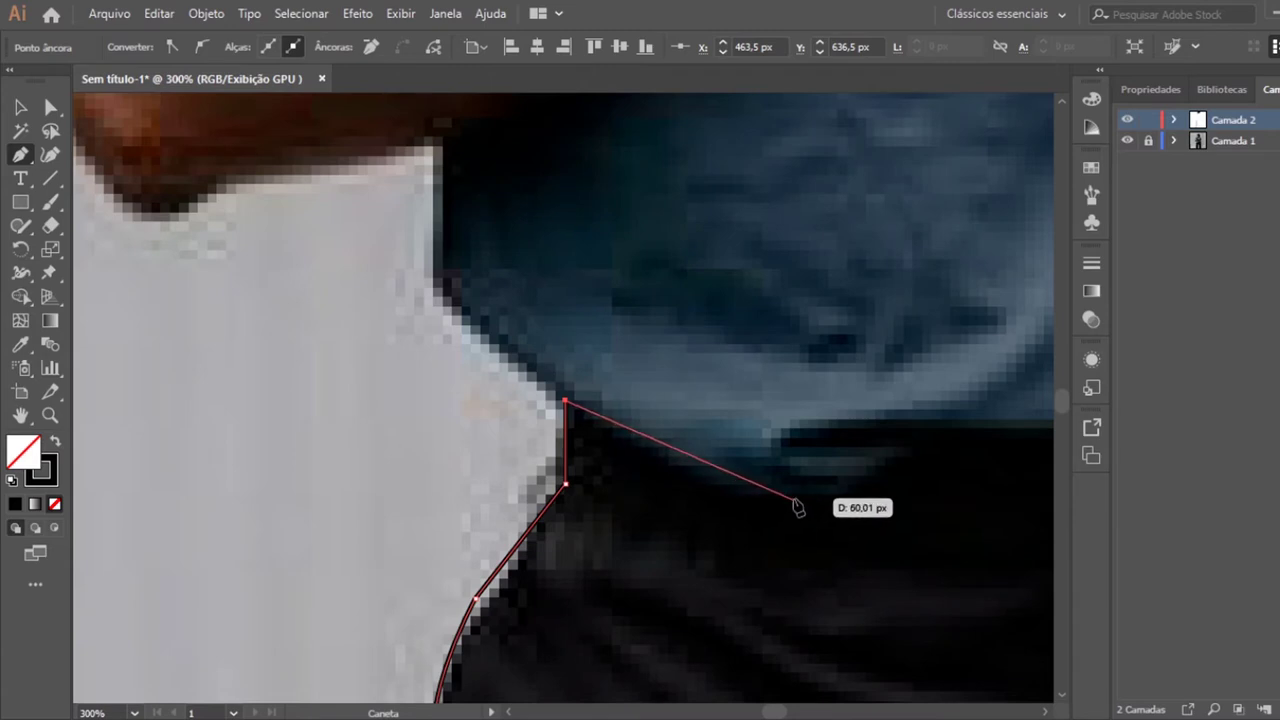
left_click_drag(793, 499, 895, 491)
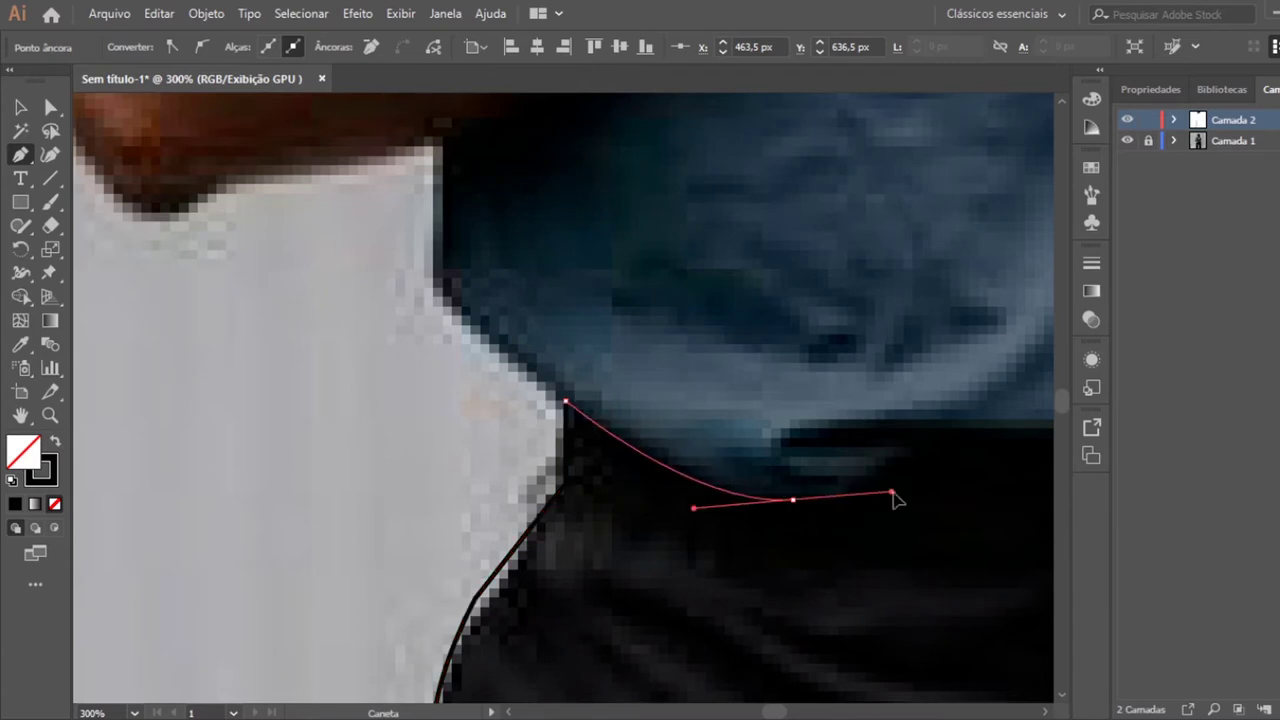
left_click(948, 430)
key("ctrl")
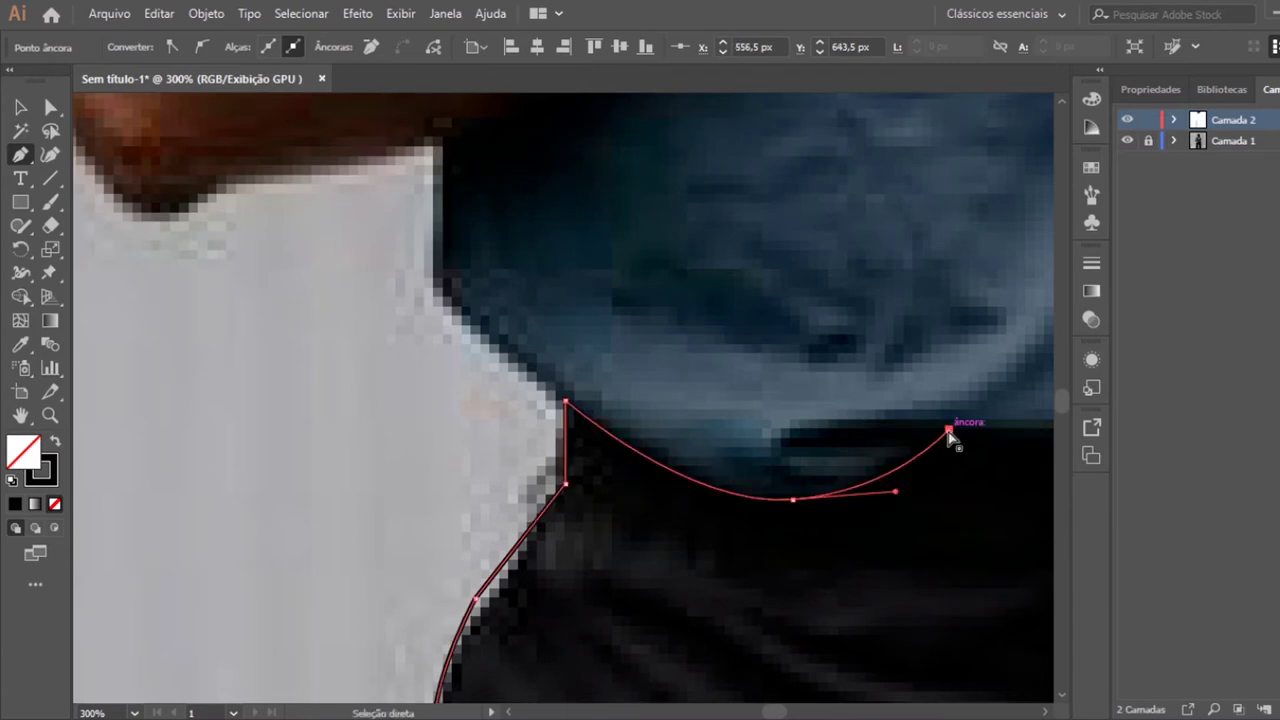
key("ctrl+minus")
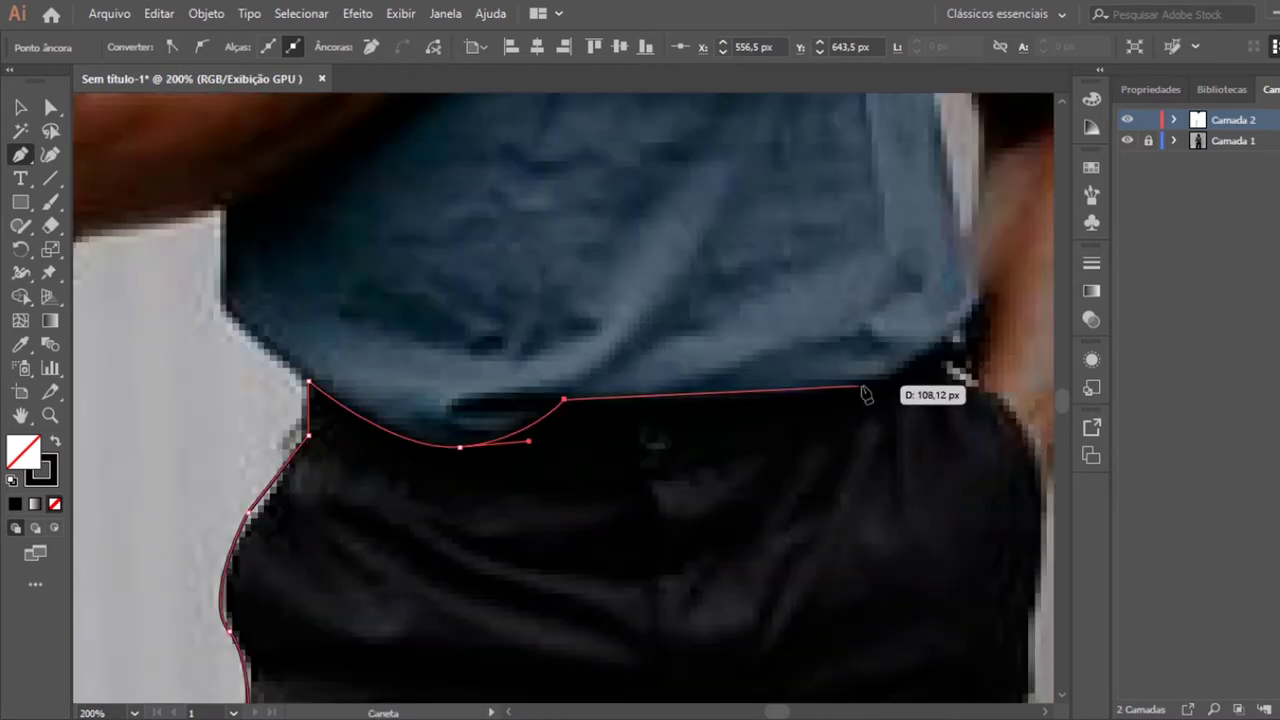
left_click_drag(865, 387, 911, 370)
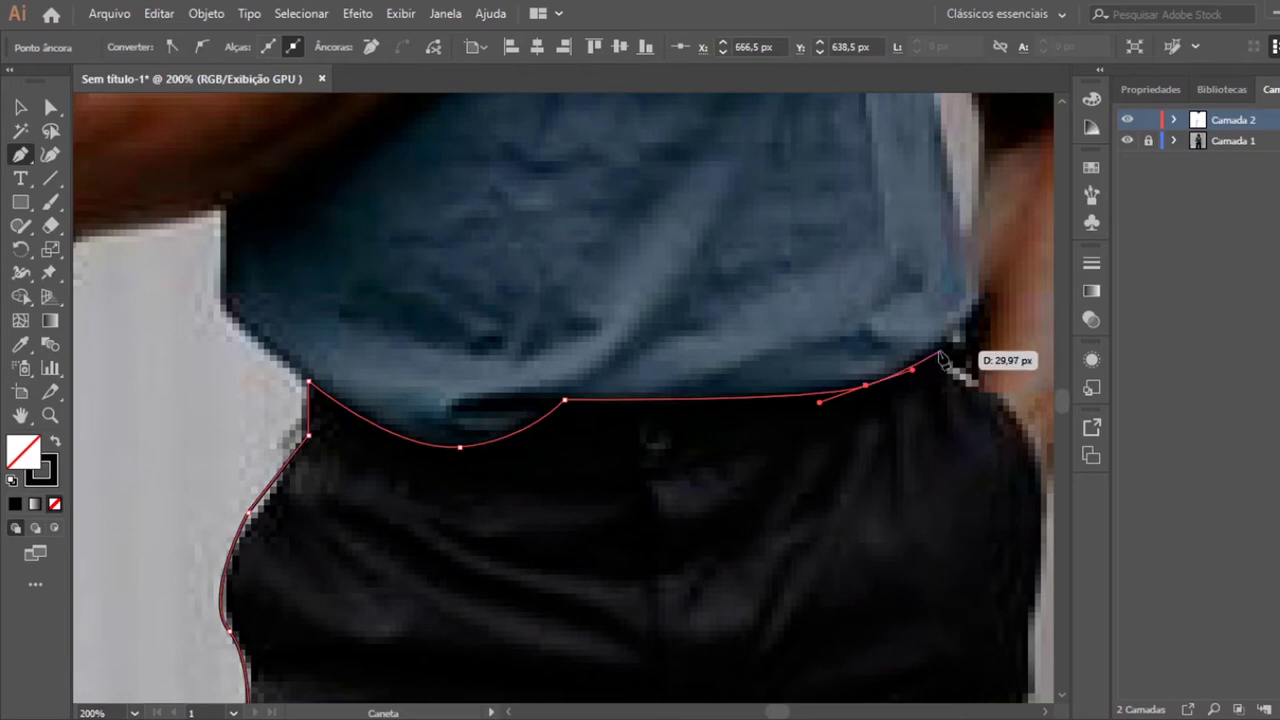
left_click(937, 351)
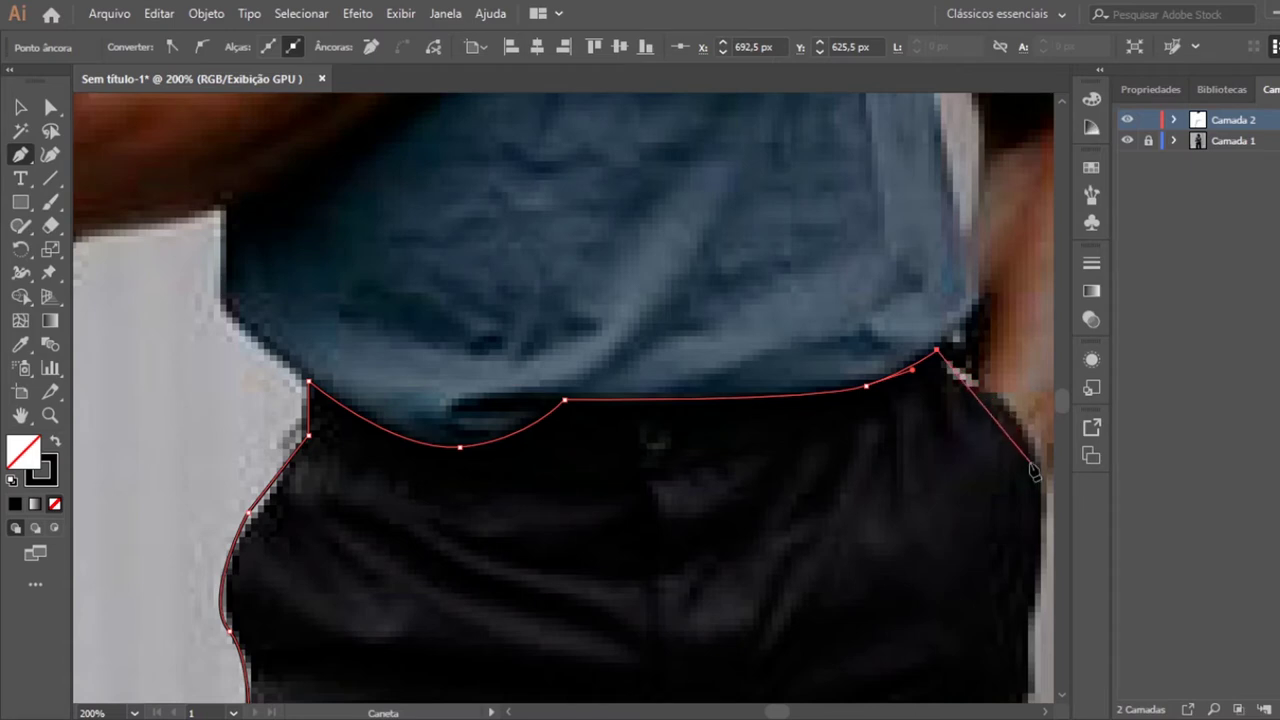
Continue the trouser outline down the right hip and onto the right leg.
left_click_drag(1030, 463, 1047, 530)
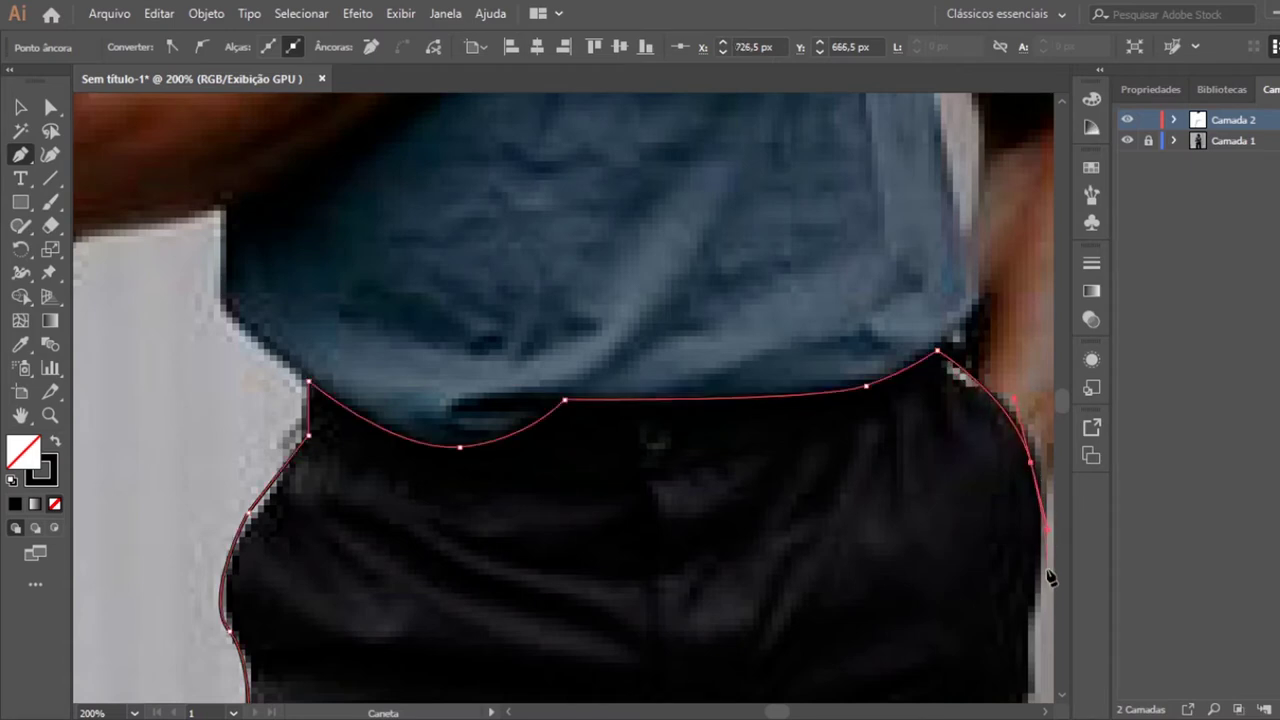
left_click(1034, 610)
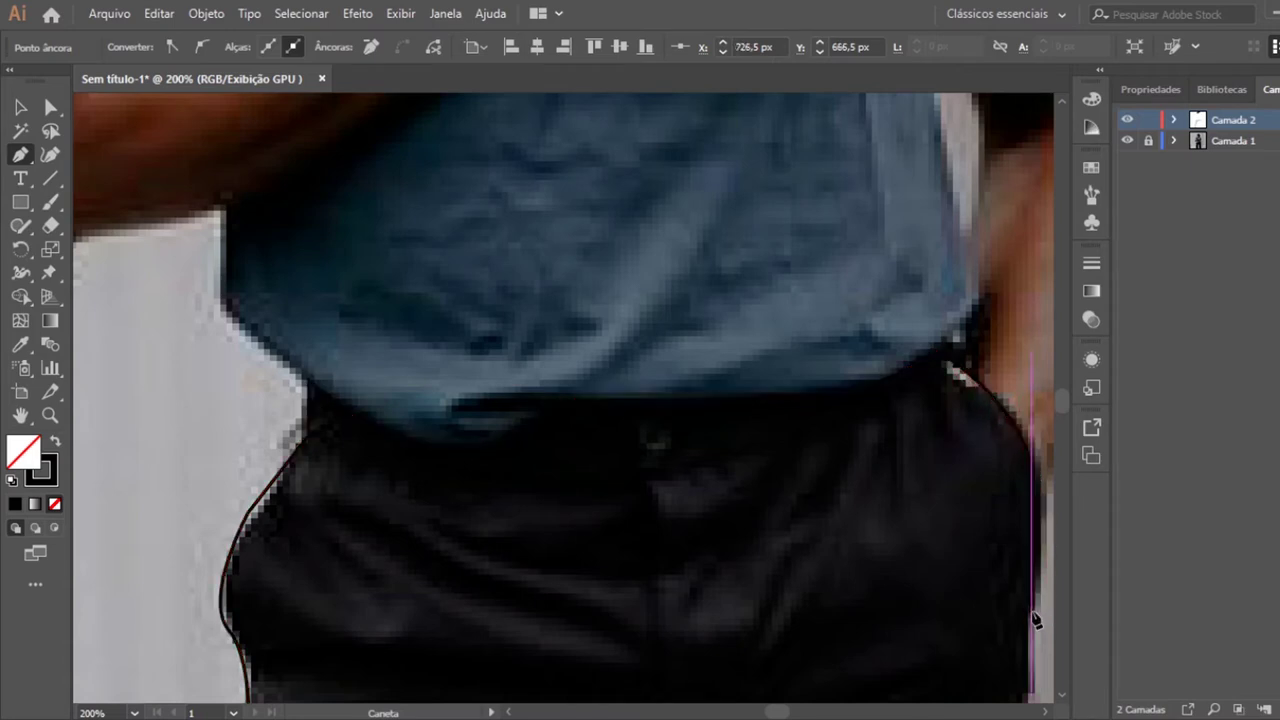
key("ctrl+minus")
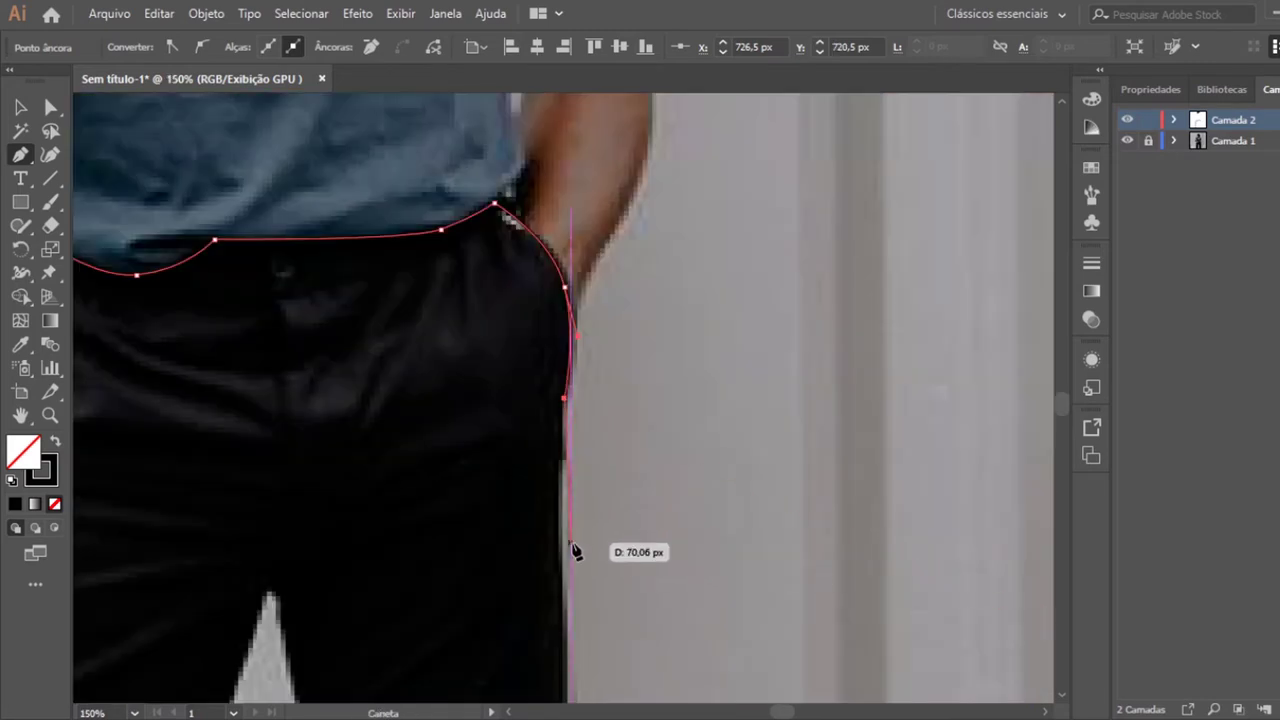
left_click(556, 579)
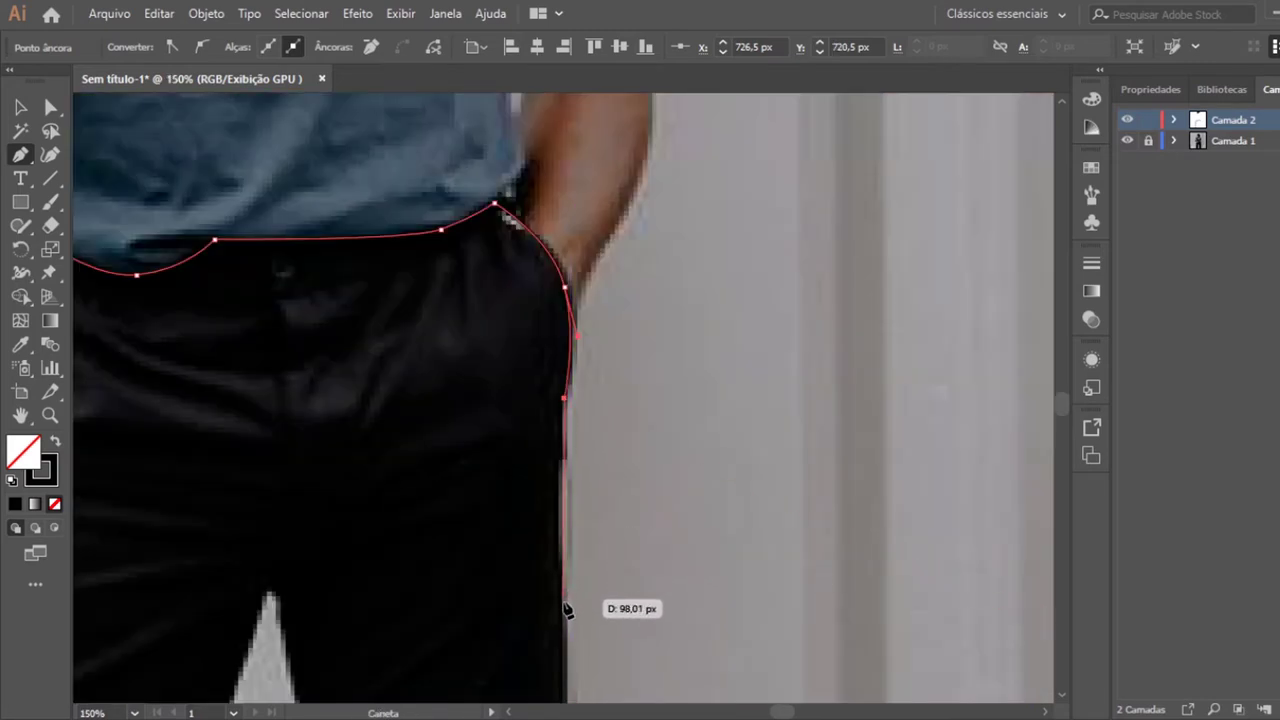
left_click(563, 607)
key("ctrl+minus")
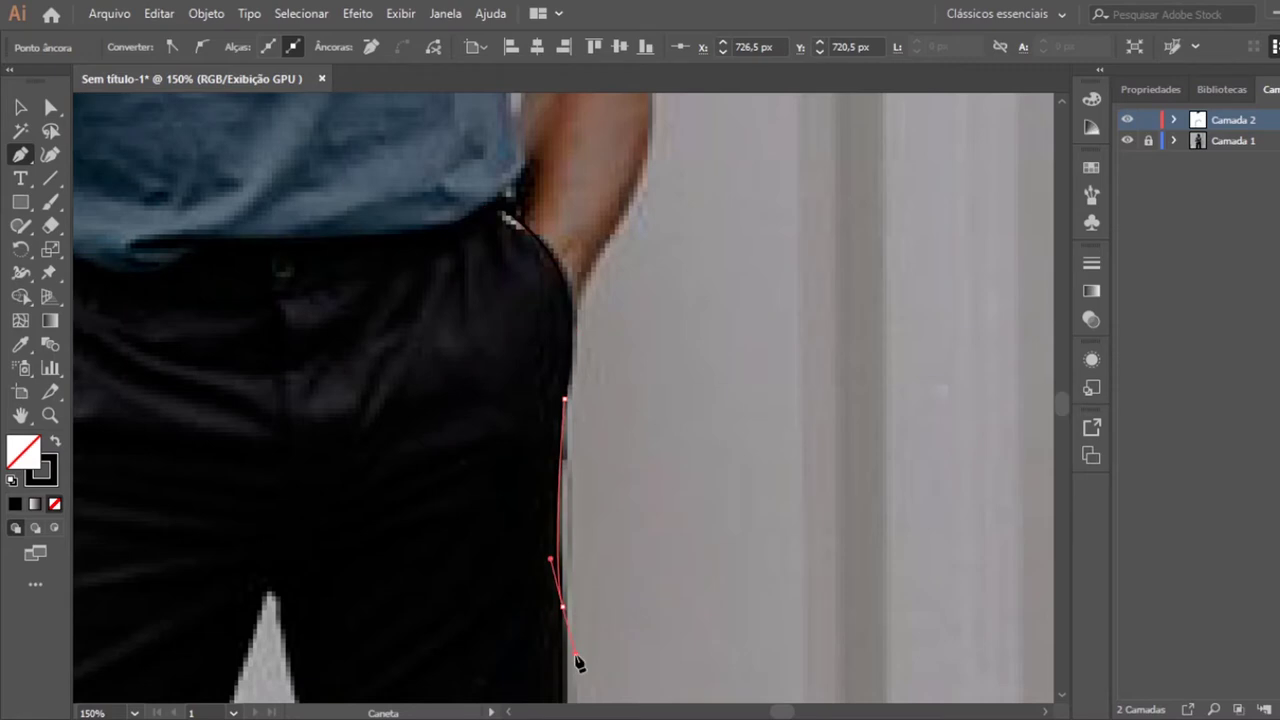
scroll(577, 662, "down", 2)
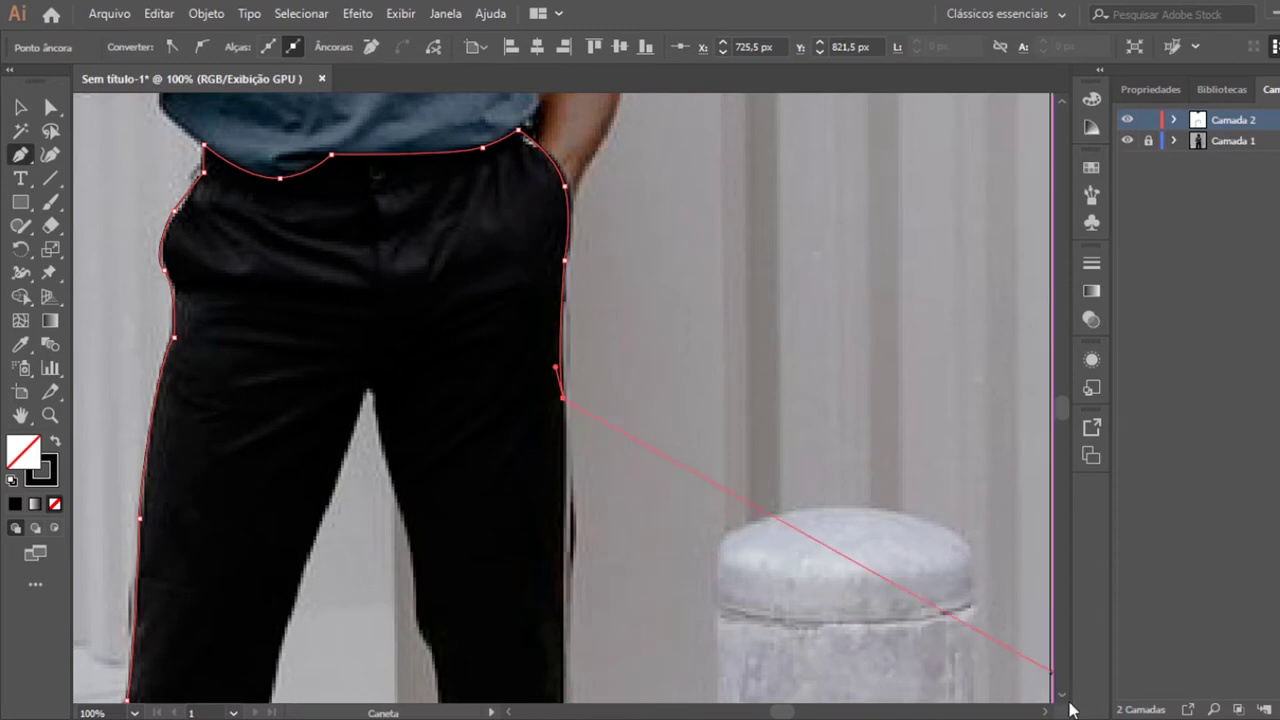
Add anchors down the right trouser leg's outer edge to its bottom hem corner.
scroll(1063, 703, "down", 2)
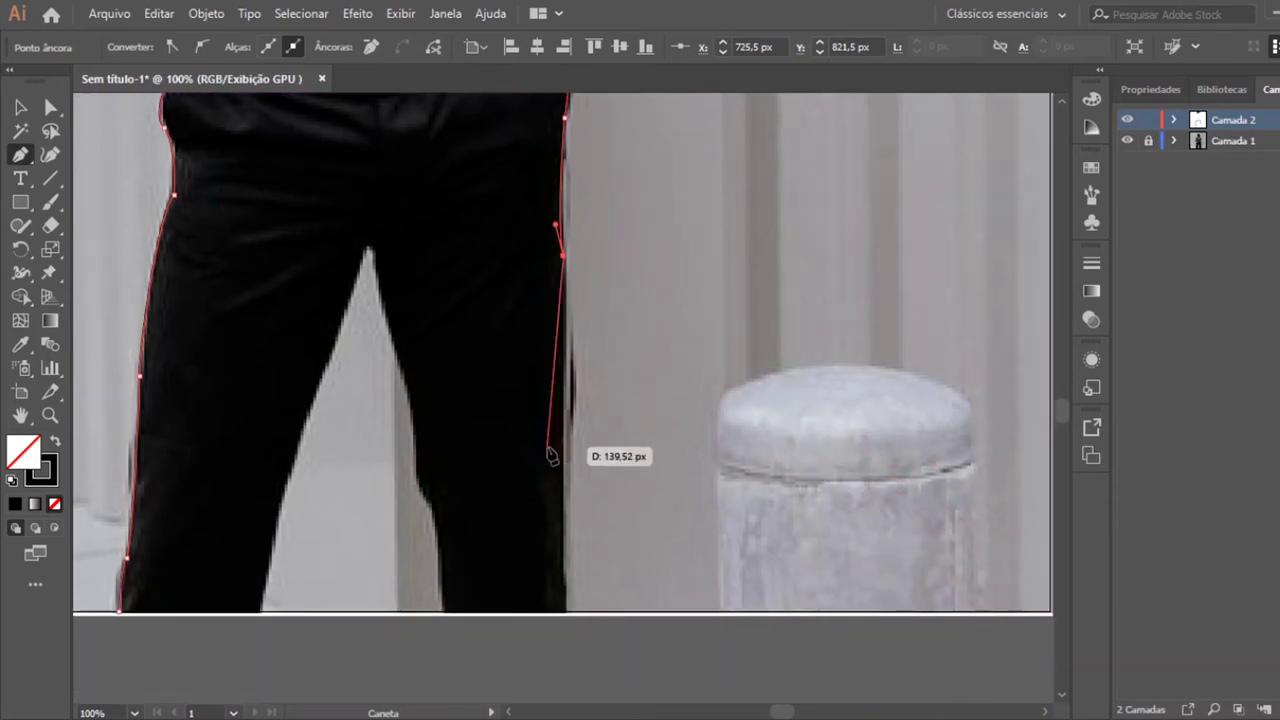
left_click(578, 372)
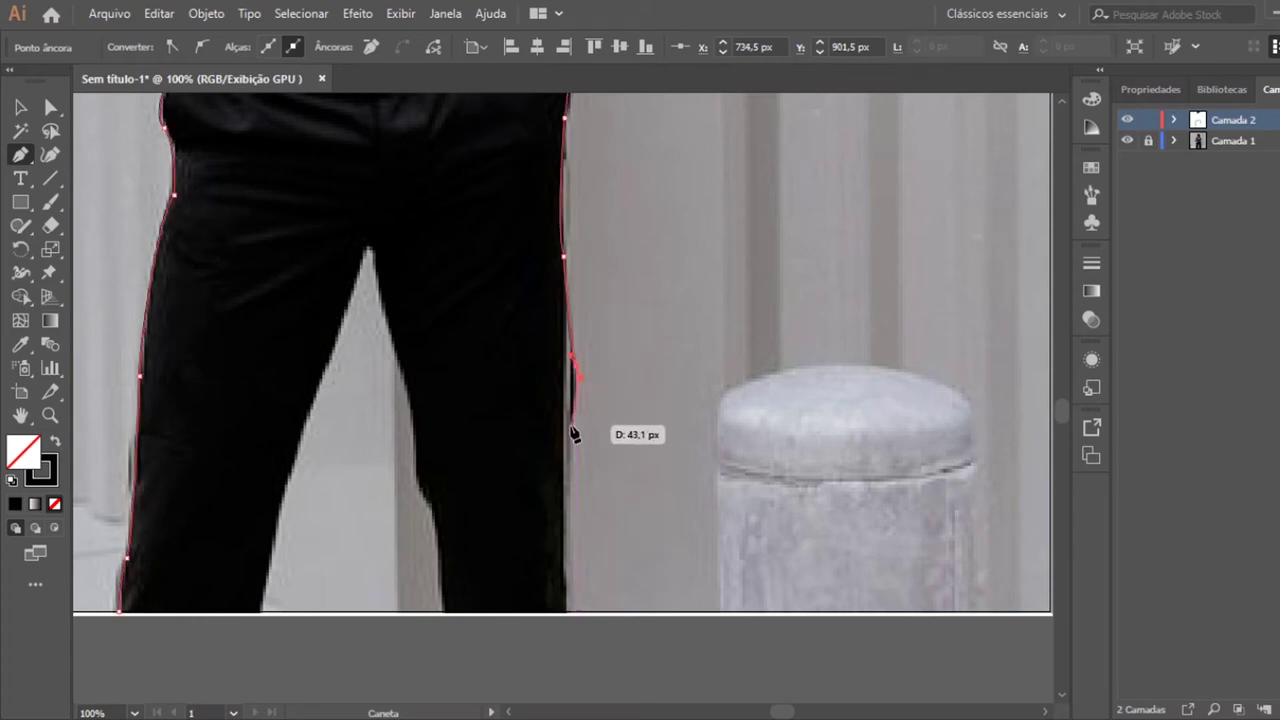
left_click(570, 428)
left_click(557, 527)
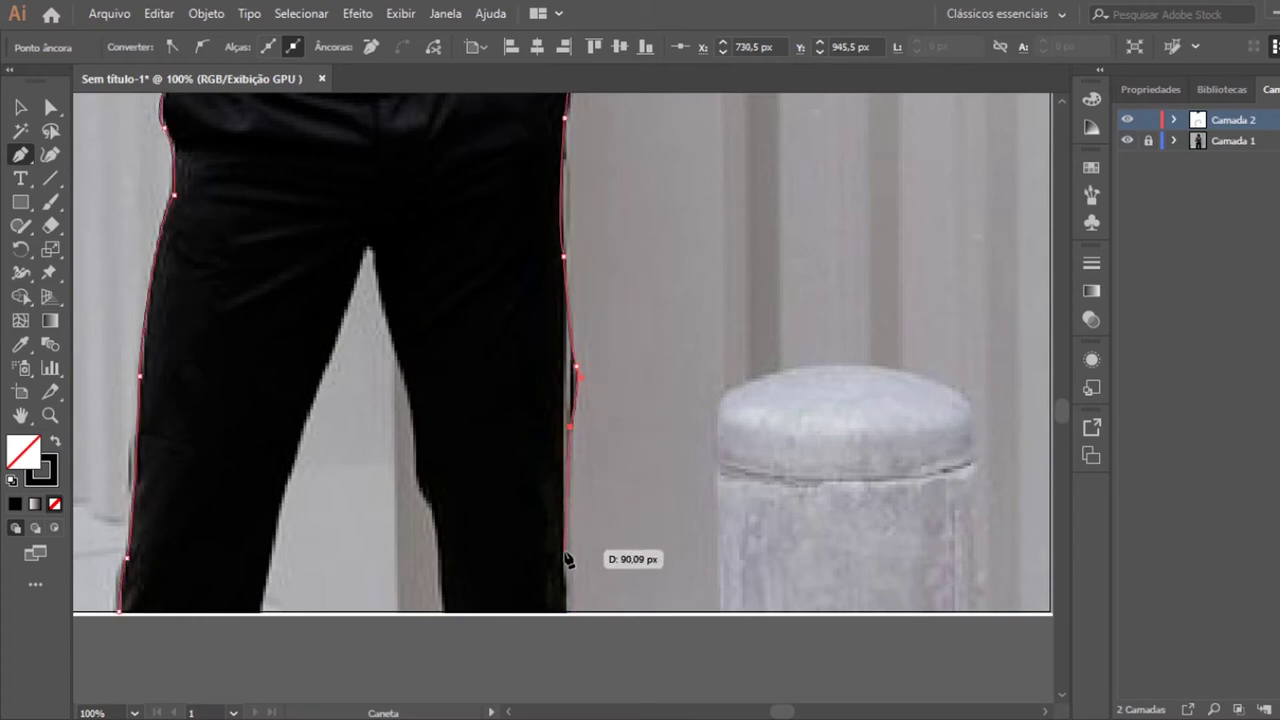
left_click(565, 552)
left_click(571, 609)
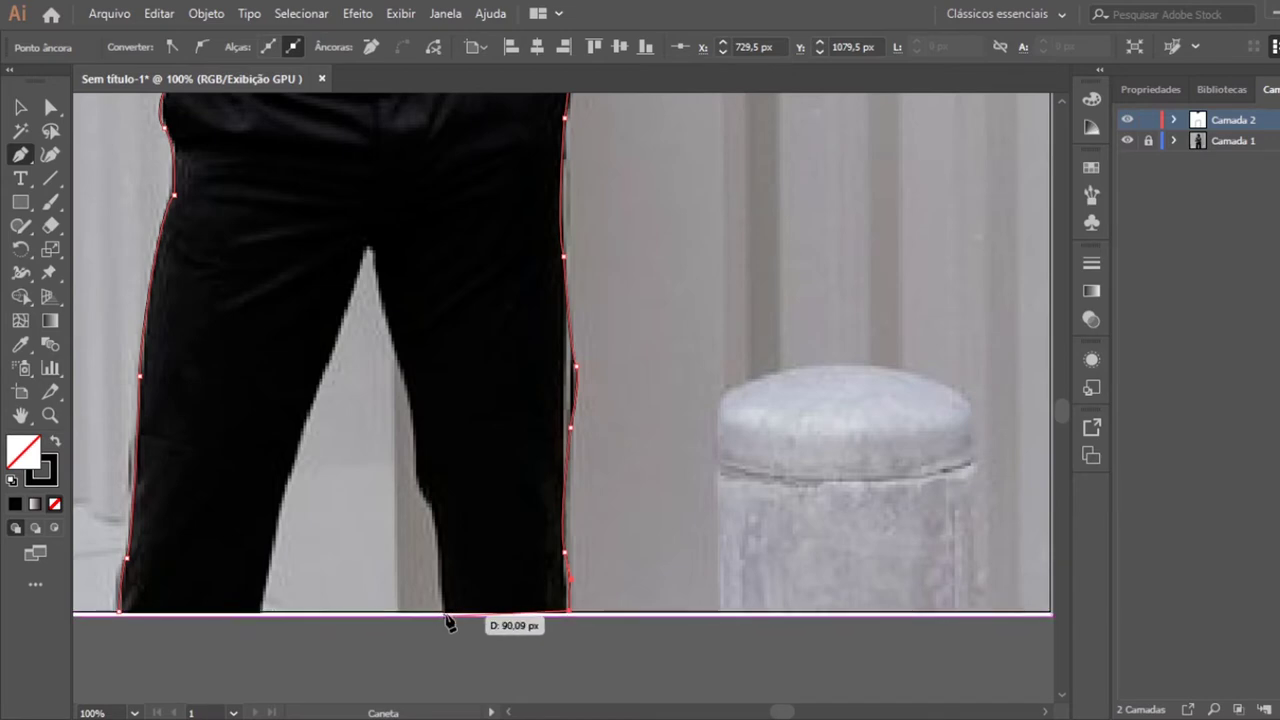
key("ctrl+plus")
key("ctrl+plus")
key("ctrl+plus")
key("ctrl+plus")
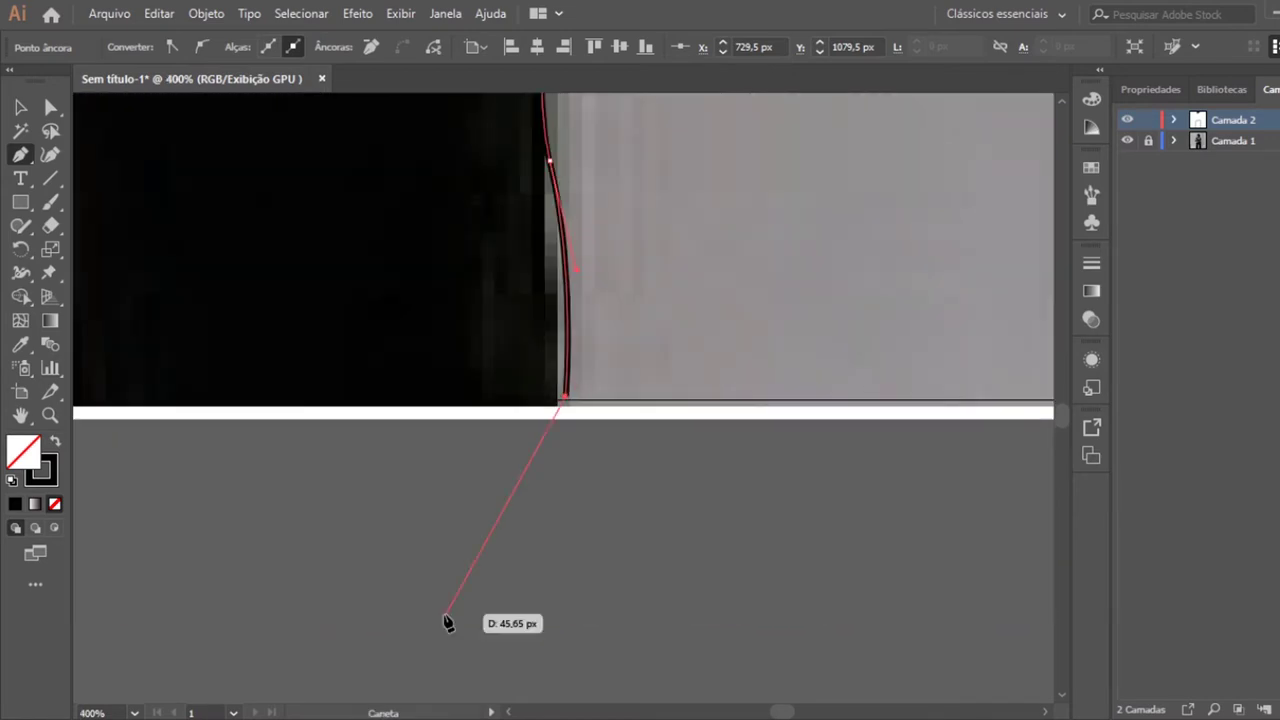
left_click(561, 401)
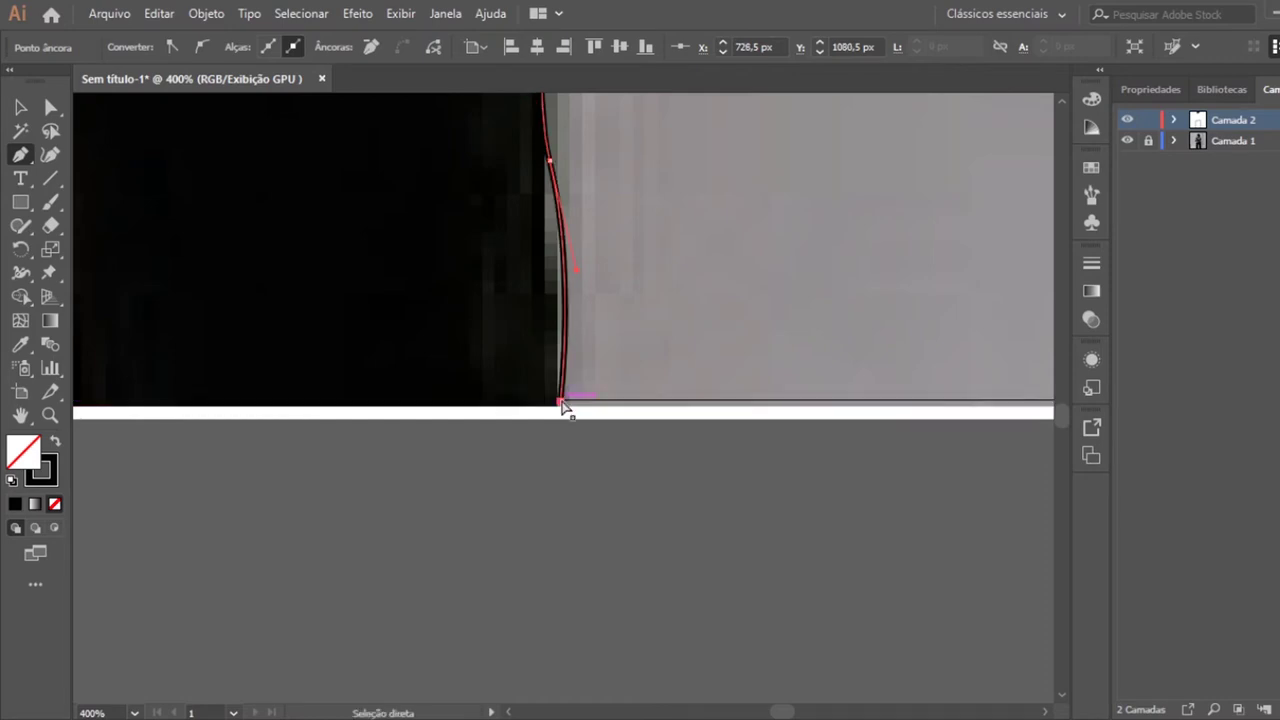
key("ctrl+minus")
key("ctrl+minus")
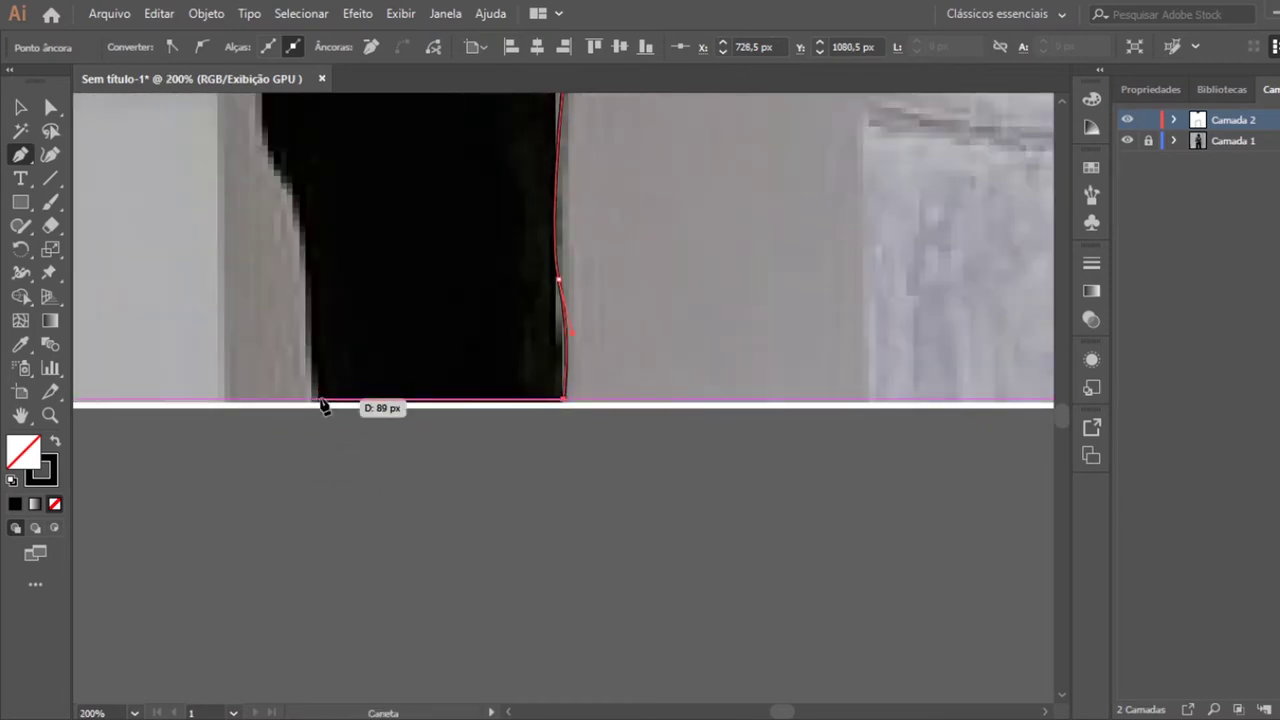
Trace from the right leg's inner hem corner up its inner edge, redoing one misplaced point.
left_click(317, 401)
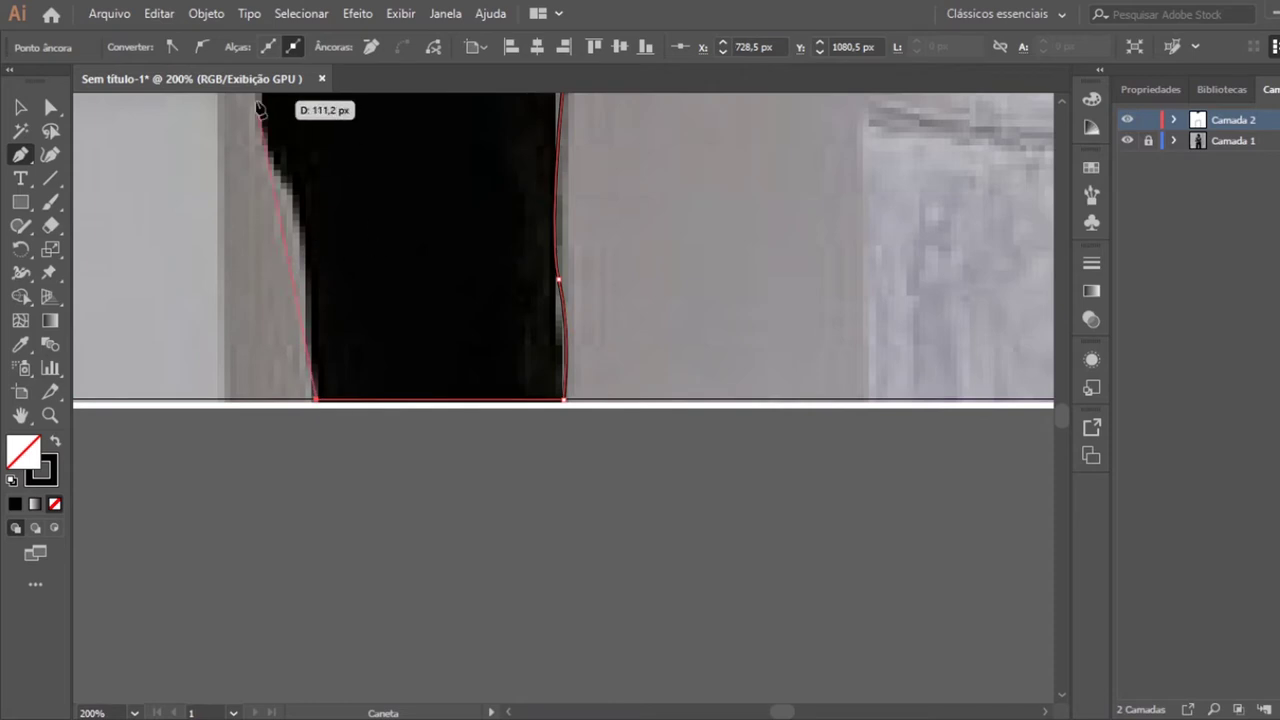
mouse_move(268, 145)
left_mouse_down()
mouse_move(227, 133)
mouse_move(235, 116)
left_mouse_up()
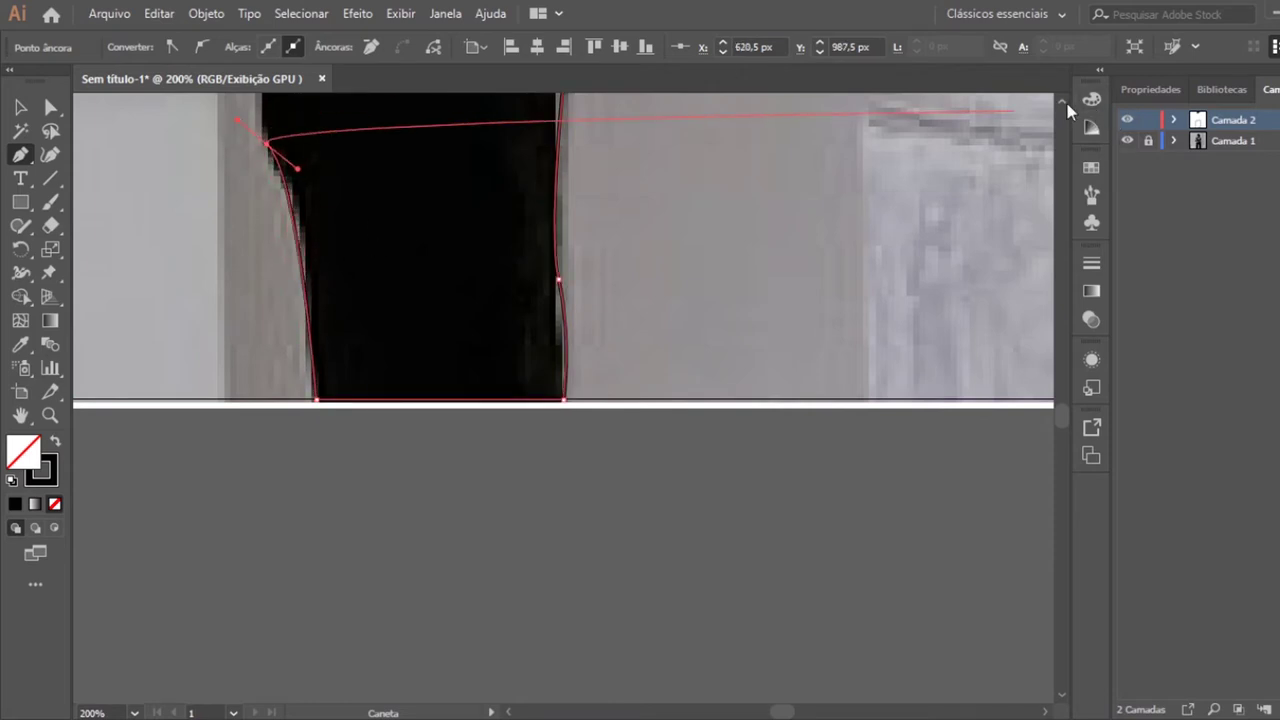
scroll(1067, 103, "up", 2)
scroll(1067, 103, "up", 2)
scroll(1067, 103, "up", 2)
scroll(1067, 103, "up", 2)
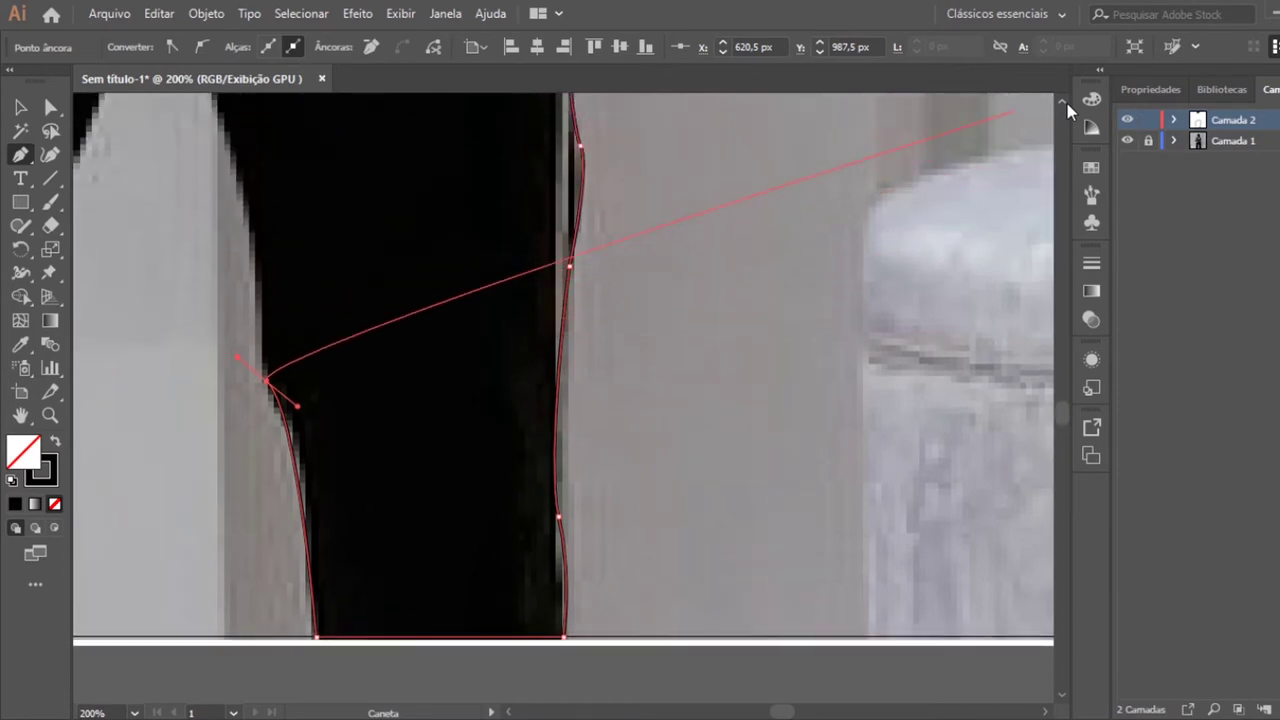
scroll(1067, 103, "up", 2)
scroll(1067, 103, "up", 1)
scroll(1067, 103, "up", 1)
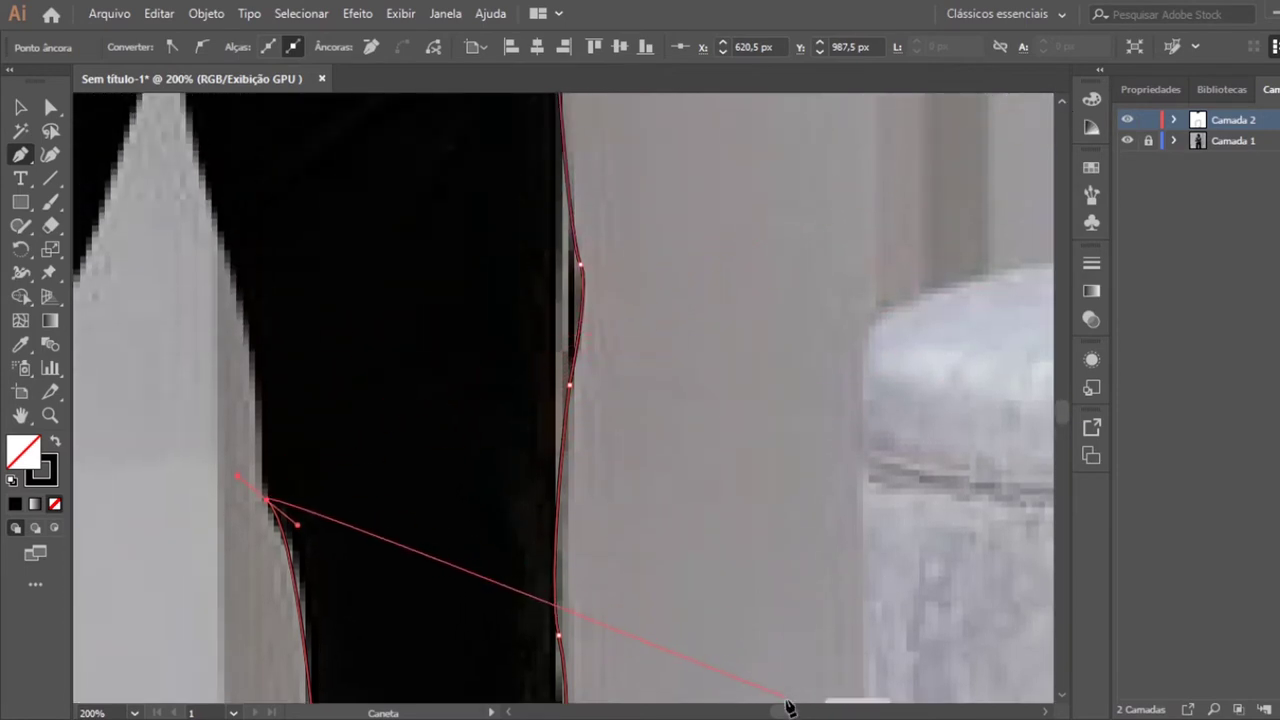
scroll(787, 707, "left", 2)
scroll(777, 705, "left", 2)
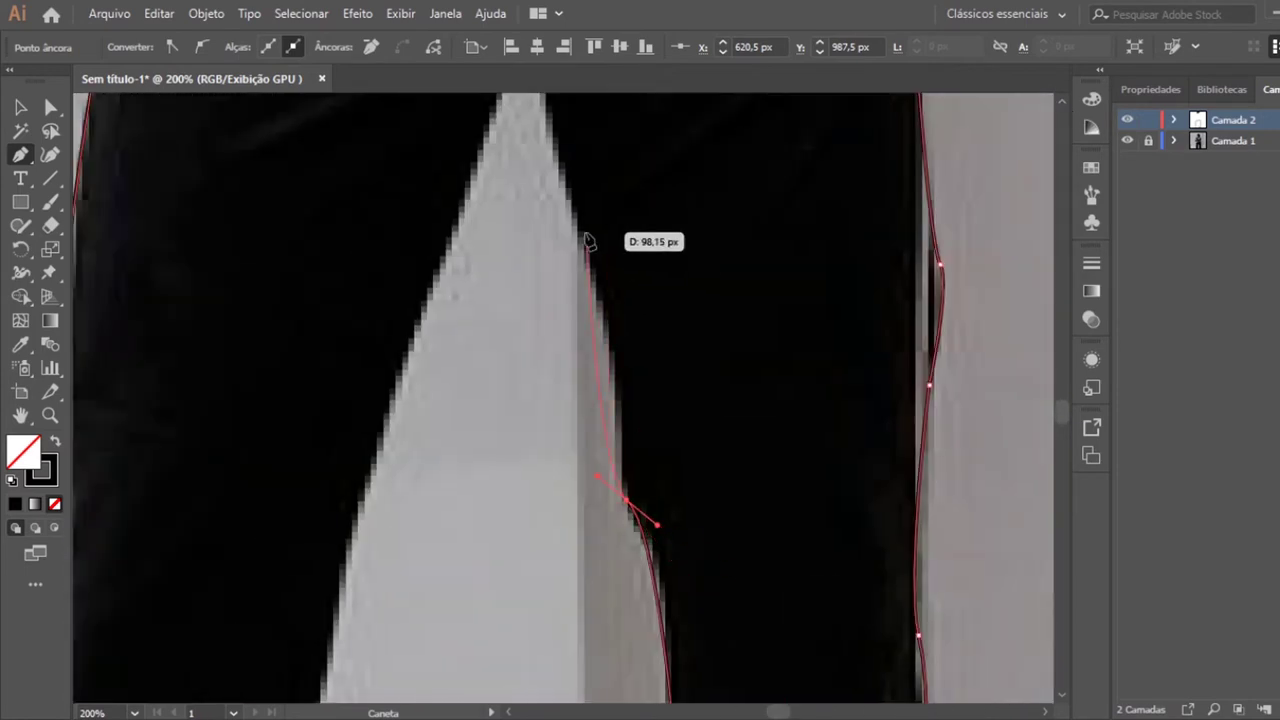
left_click_drag(580, 222, 509, 151)
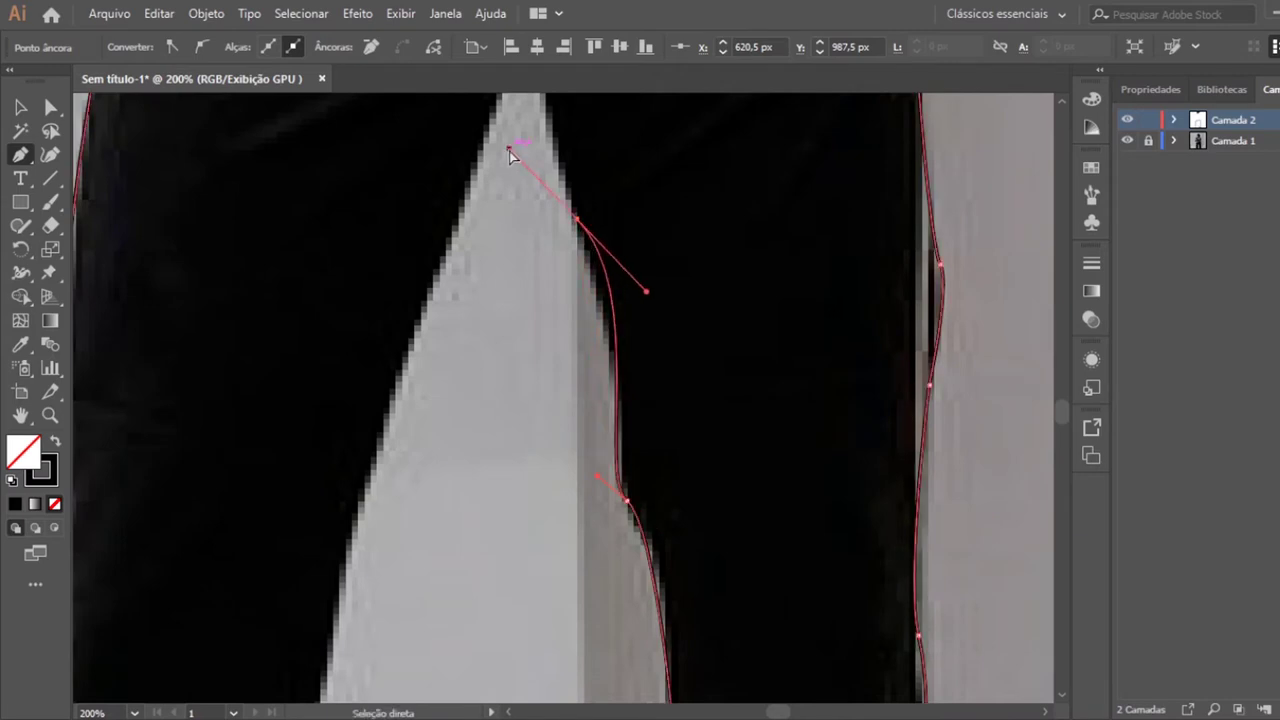
key("ctrl+z")
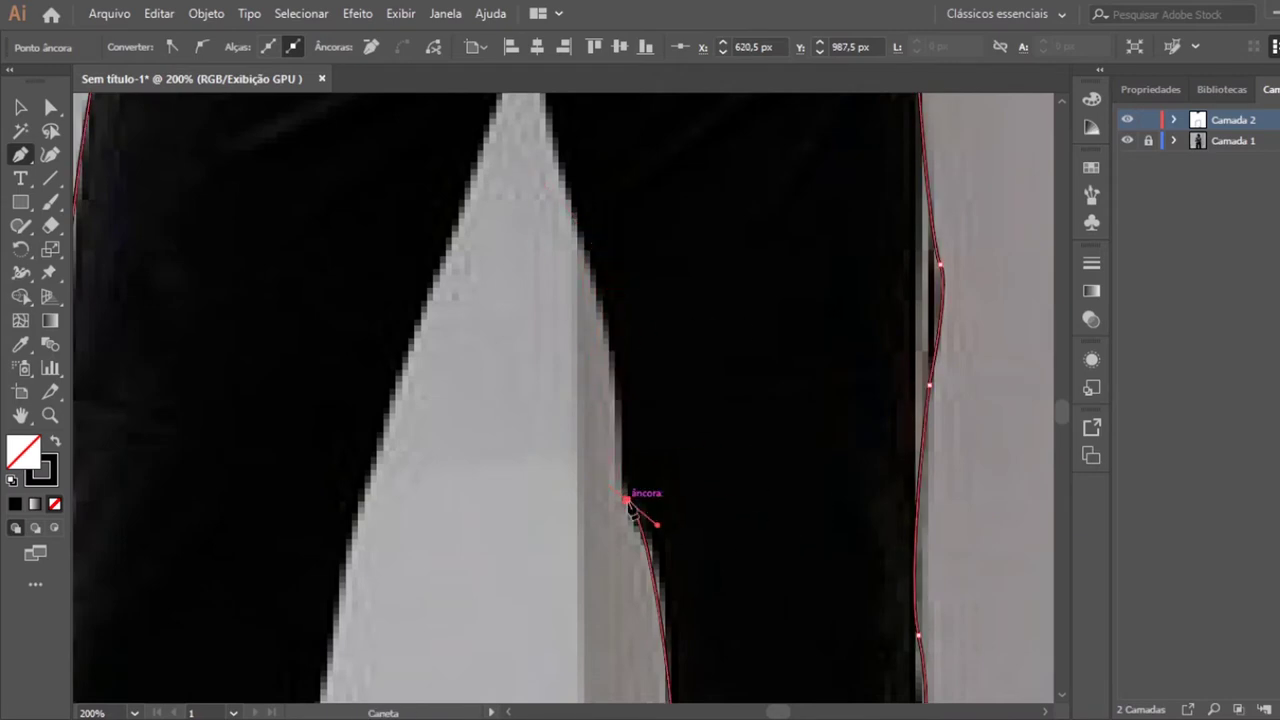
left_click_drag(620, 456, 627, 445)
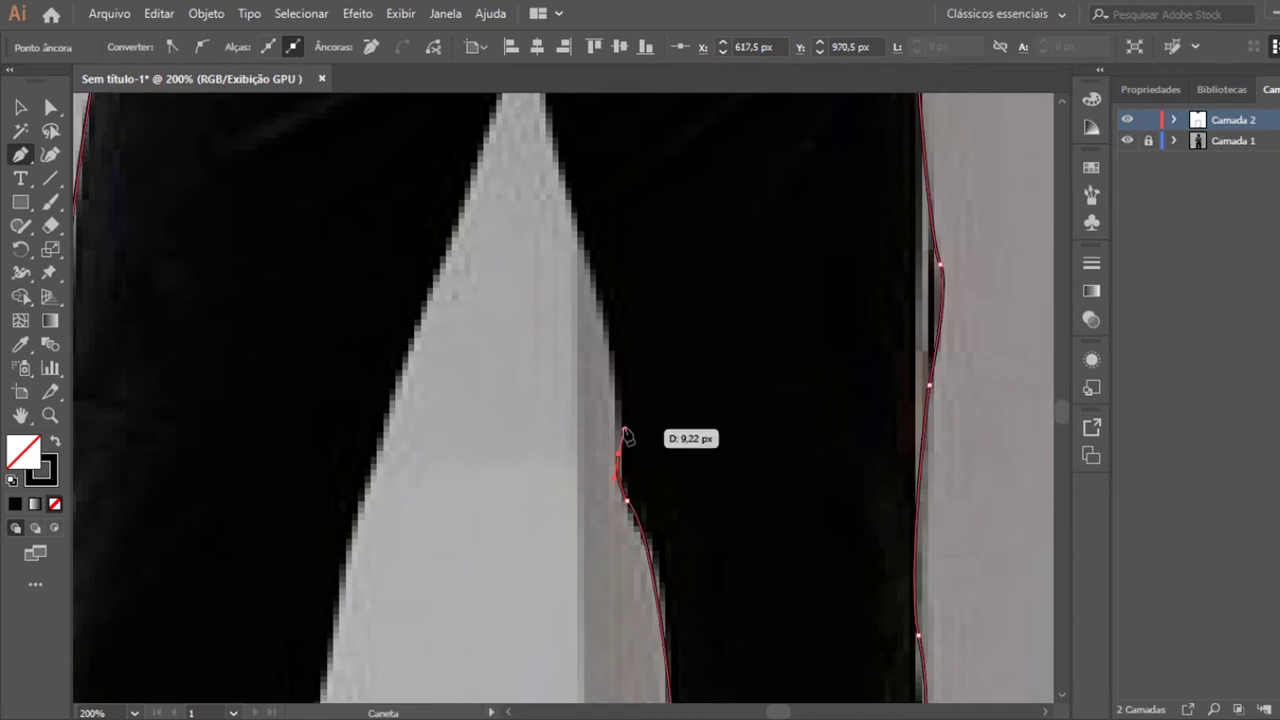
left_click(573, 209)
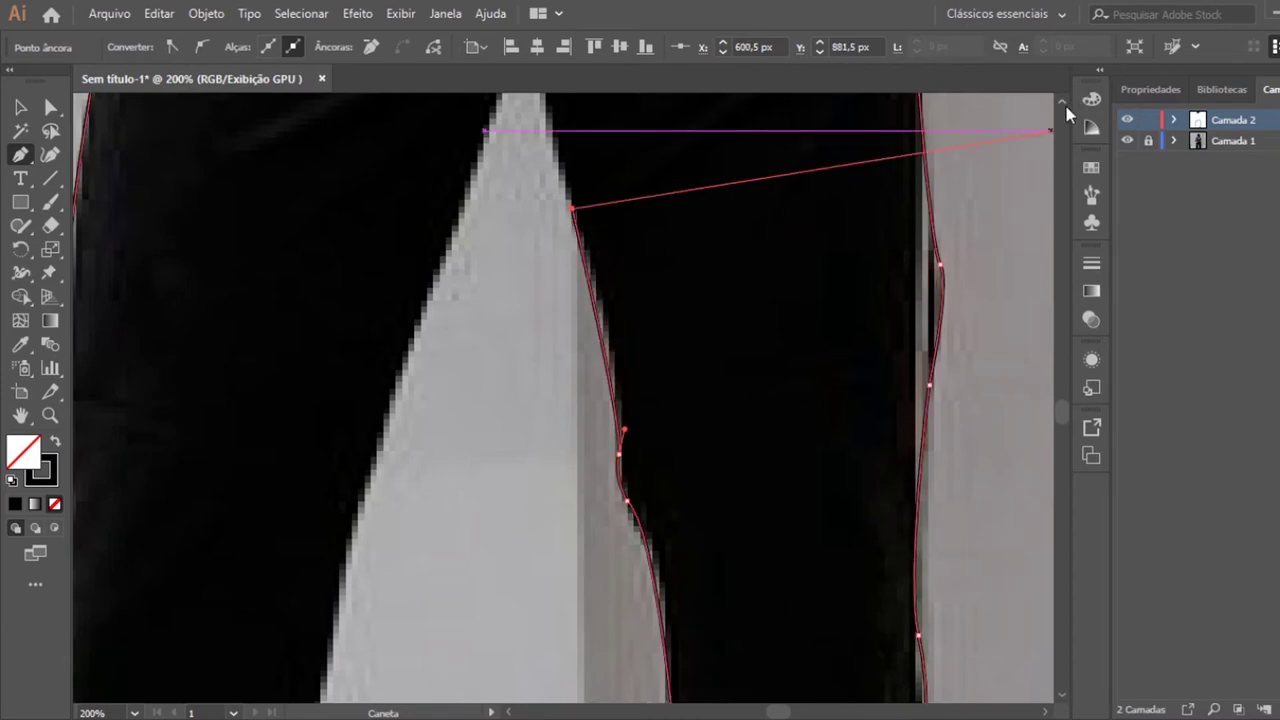
Carry the outline around the tip of the leg gap and down the left leg's inner edge.
scroll(1068, 115, "up", 5)
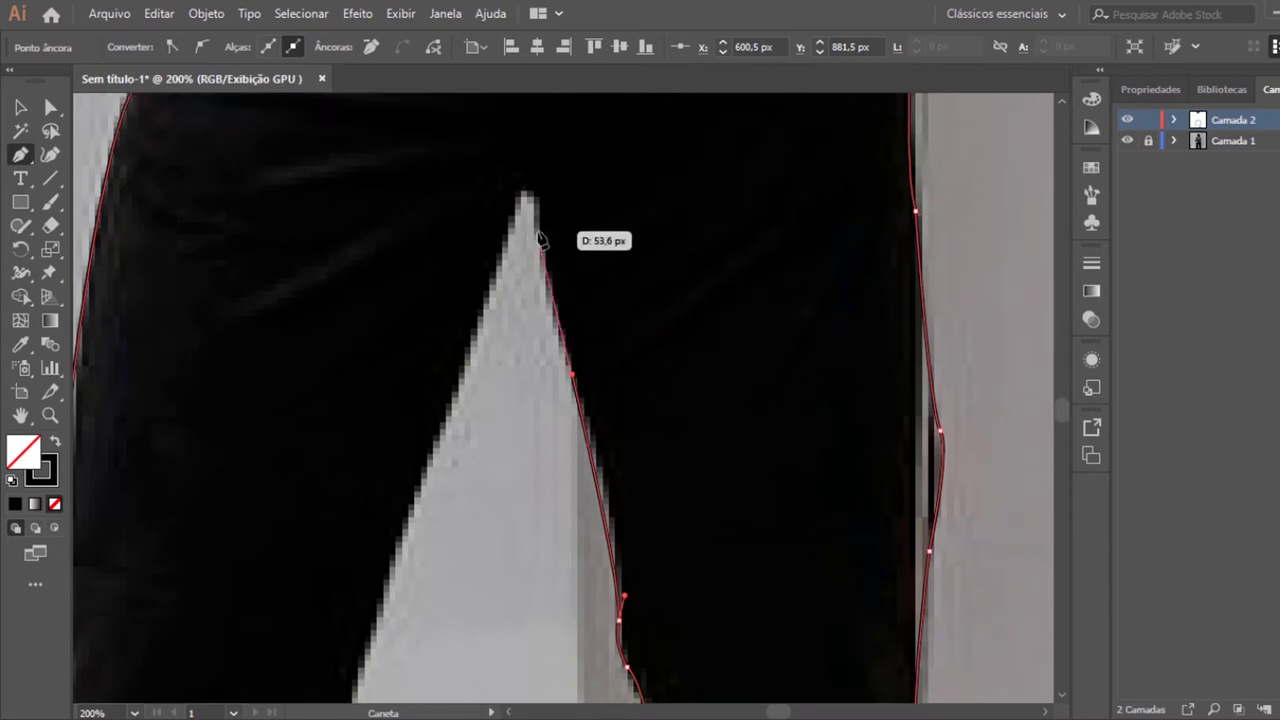
left_click(537, 229)
left_click(523, 202)
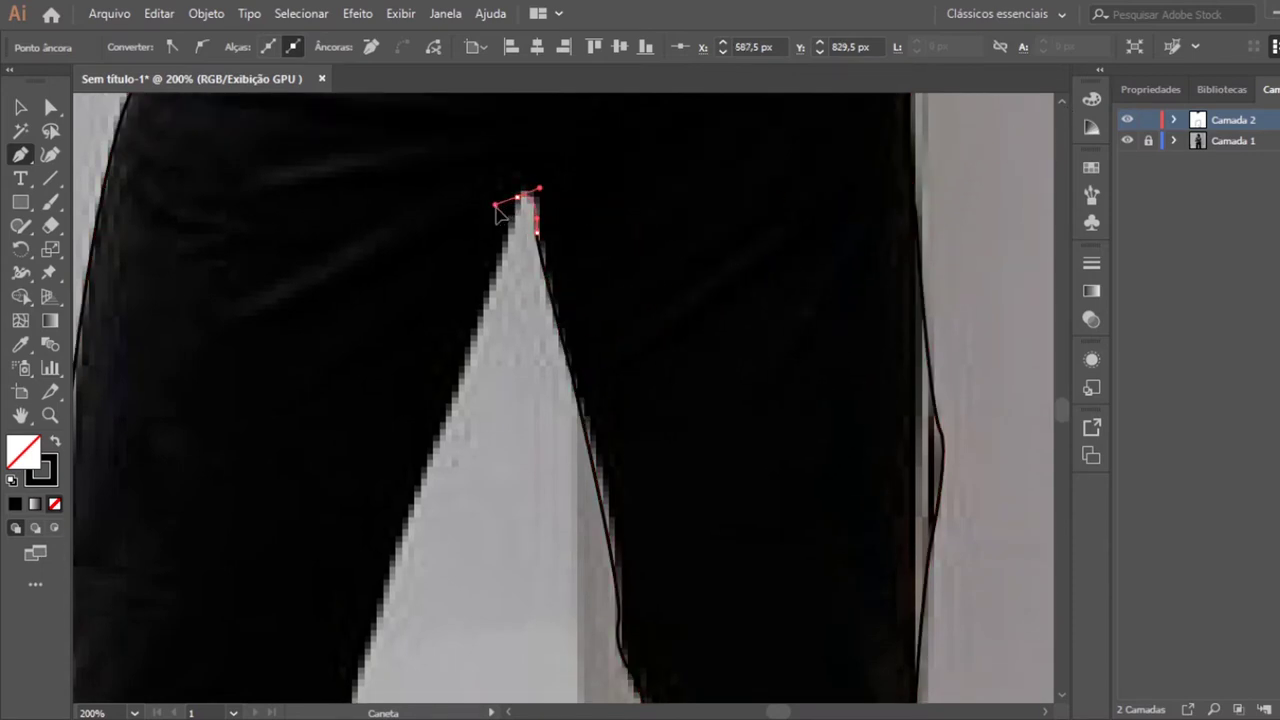
left_click(495, 205)
left_click_drag(520, 205, 389, 578)
scroll(1065, 697, "down", 2)
scroll(1065, 697, "down", 2)
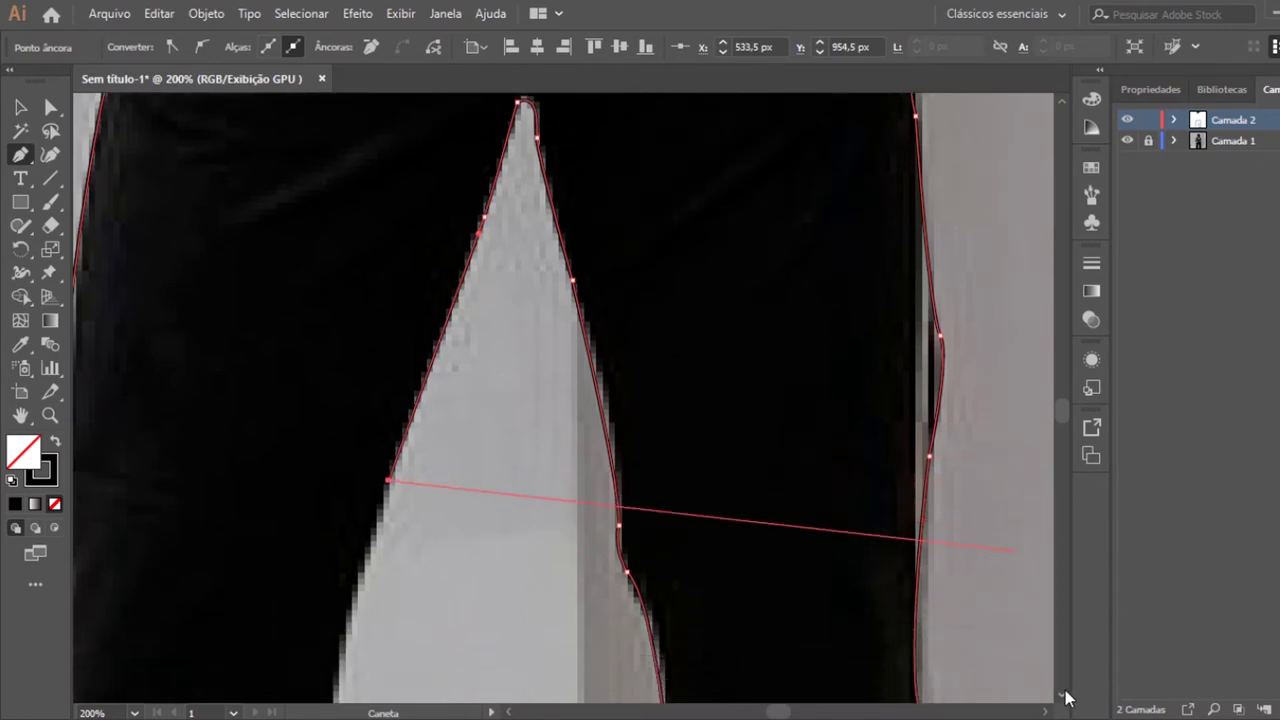
scroll(1065, 697, "down", 2)
scroll(1065, 697, "down", 2)
scroll(1065, 697, "down", 1)
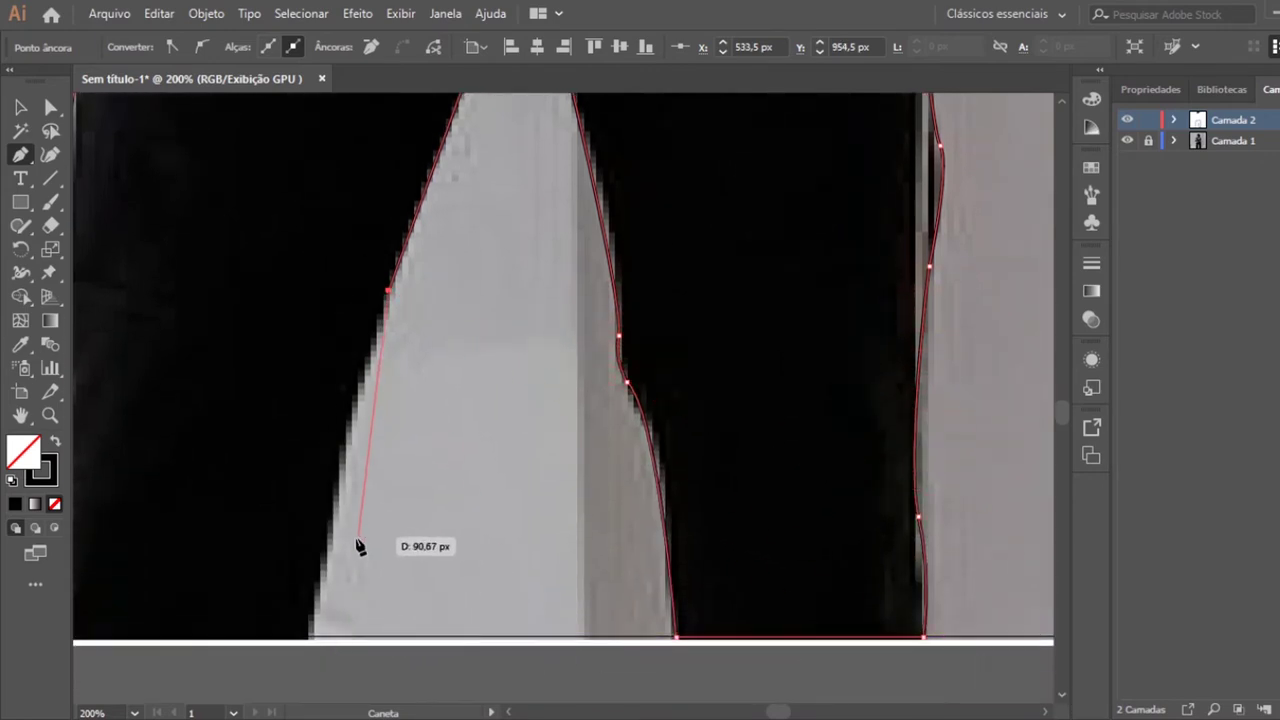
left_click(309, 639)
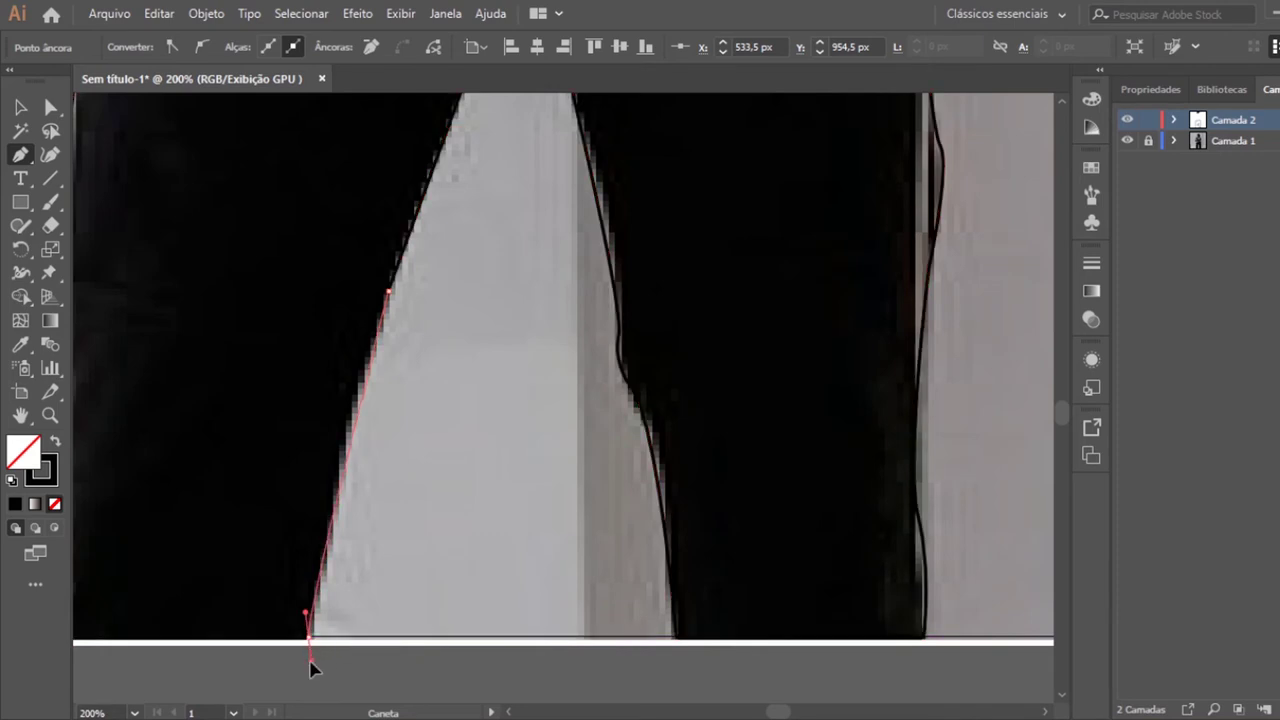
scroll(309, 668, "down", 2)
scroll(305, 690, "down", 3)
Close the trouser outline at its start, fill it solid black and deselect it.
left_click(287, 606)
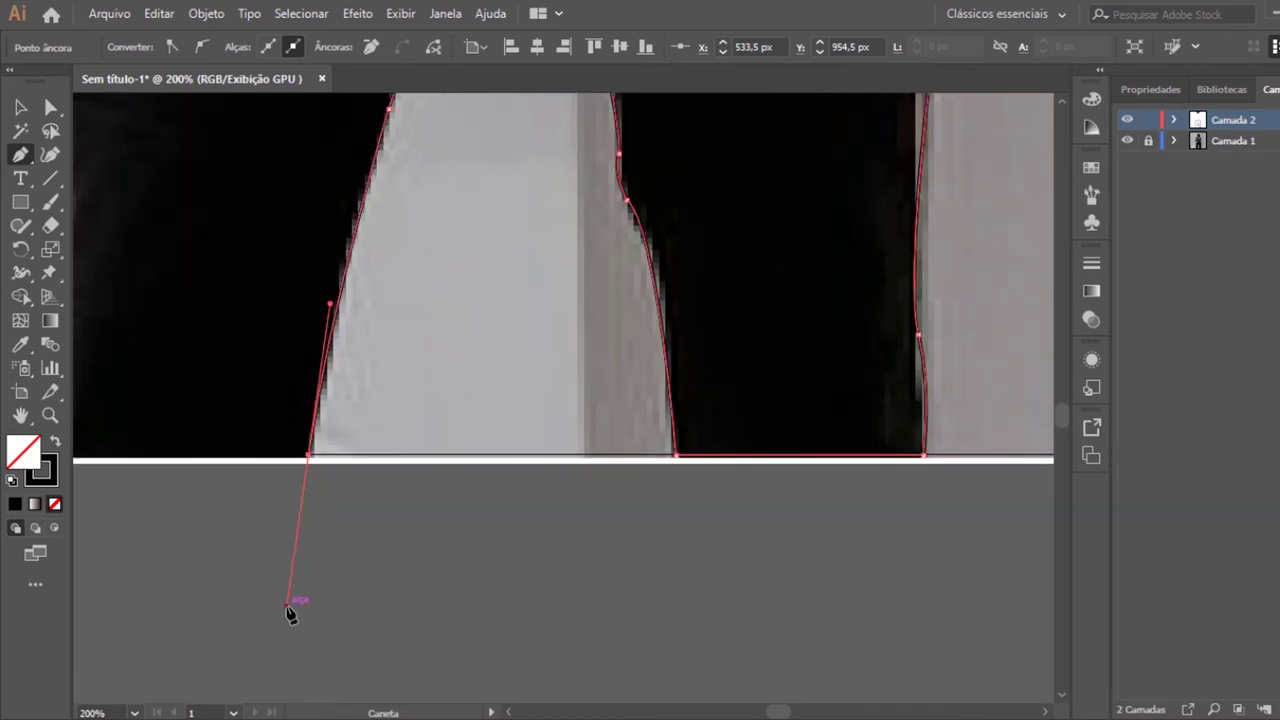
key("ctrl+minus")
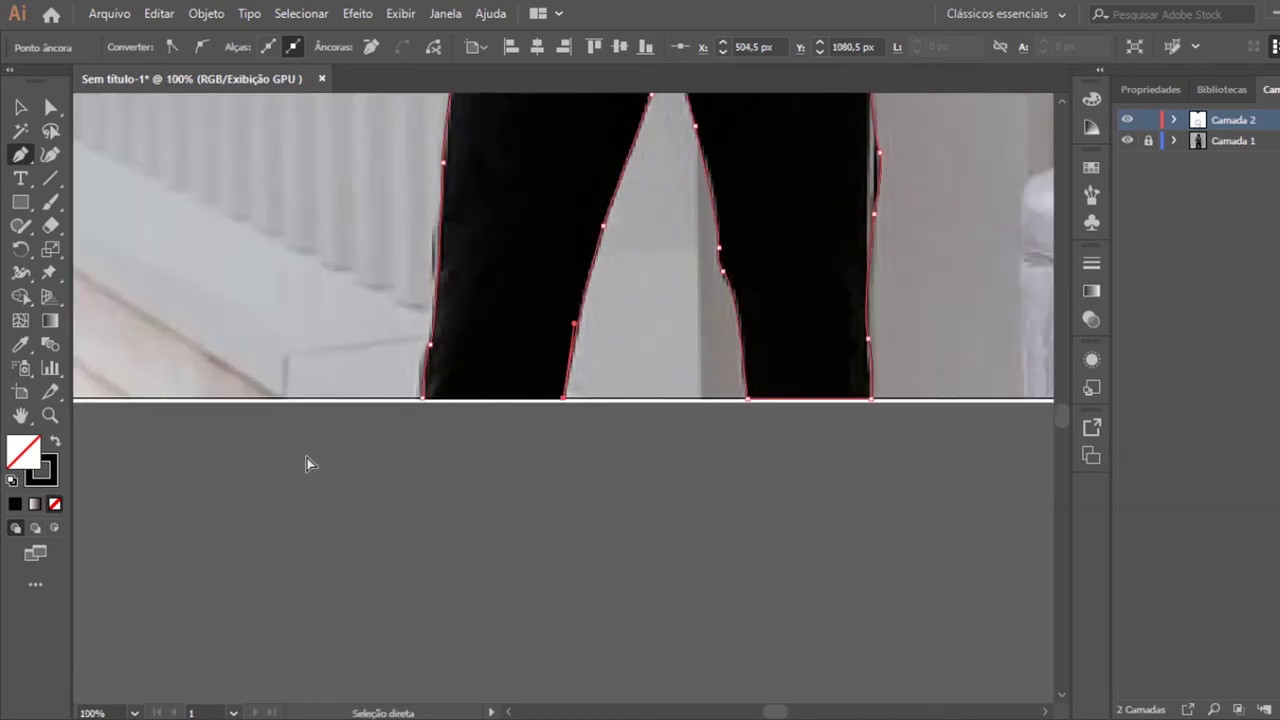
left_click(423, 399)
key("ctrl+minus")
key("ctrl+minus")
key("ctrl+minus")
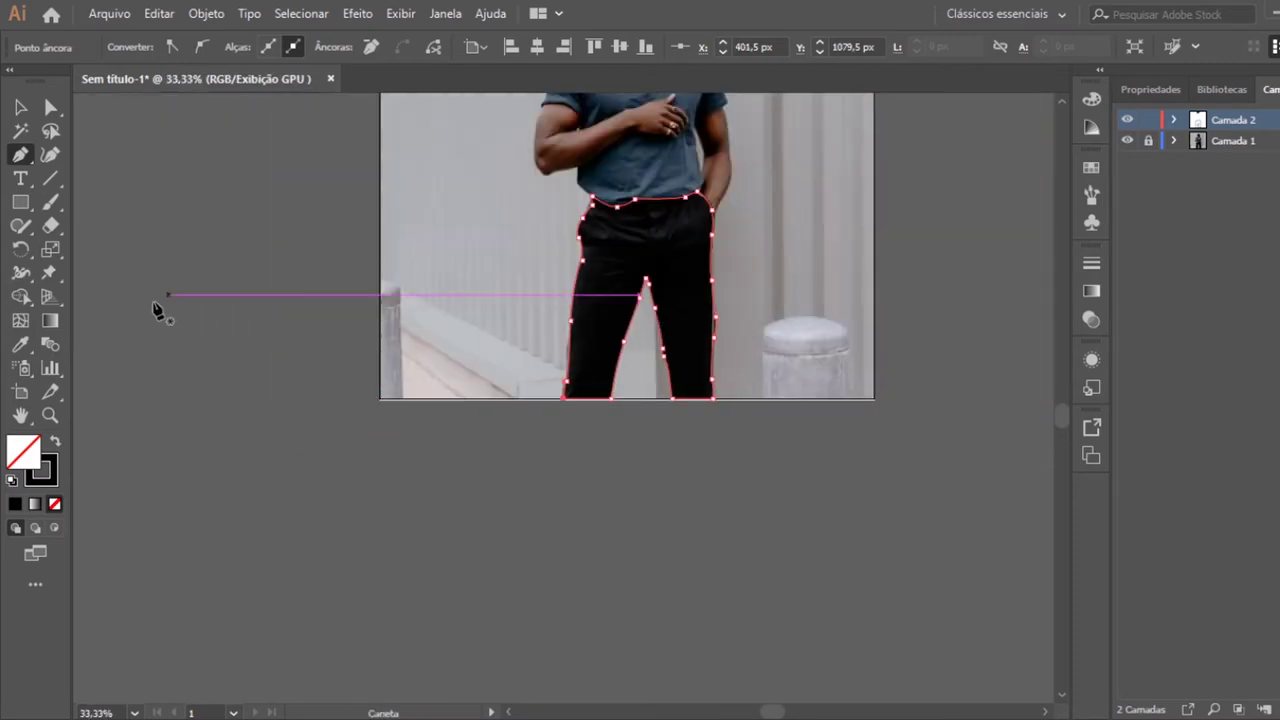
left_click(51, 447)
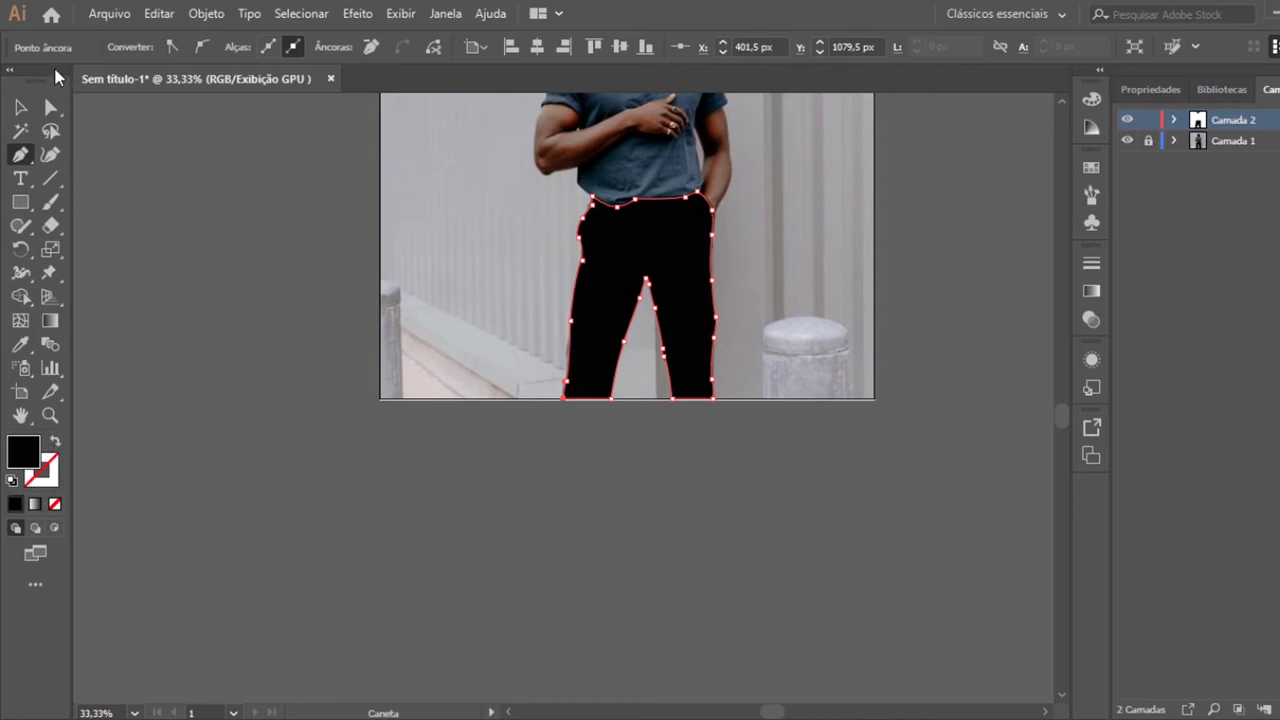
left_click(22, 107)
left_click(254, 194)
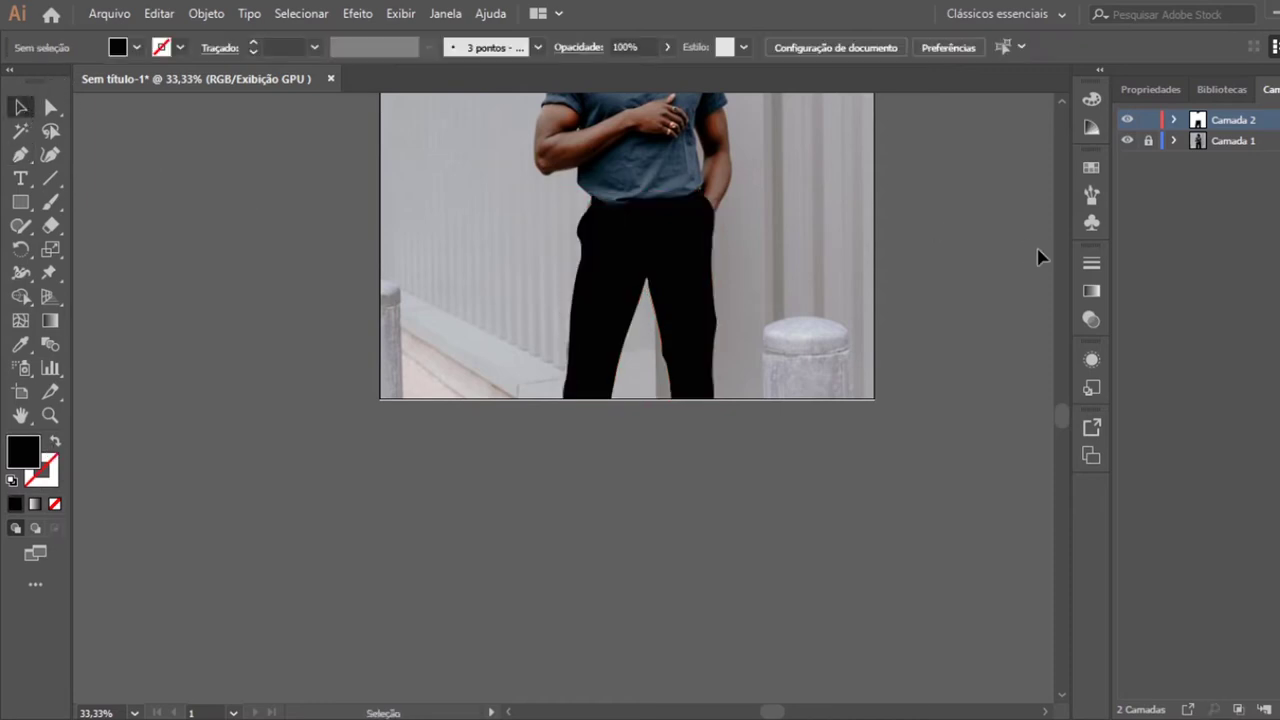
Zoom in on the man's upper body and shirt.
left_click_drag(1065, 408, 1064, 394)
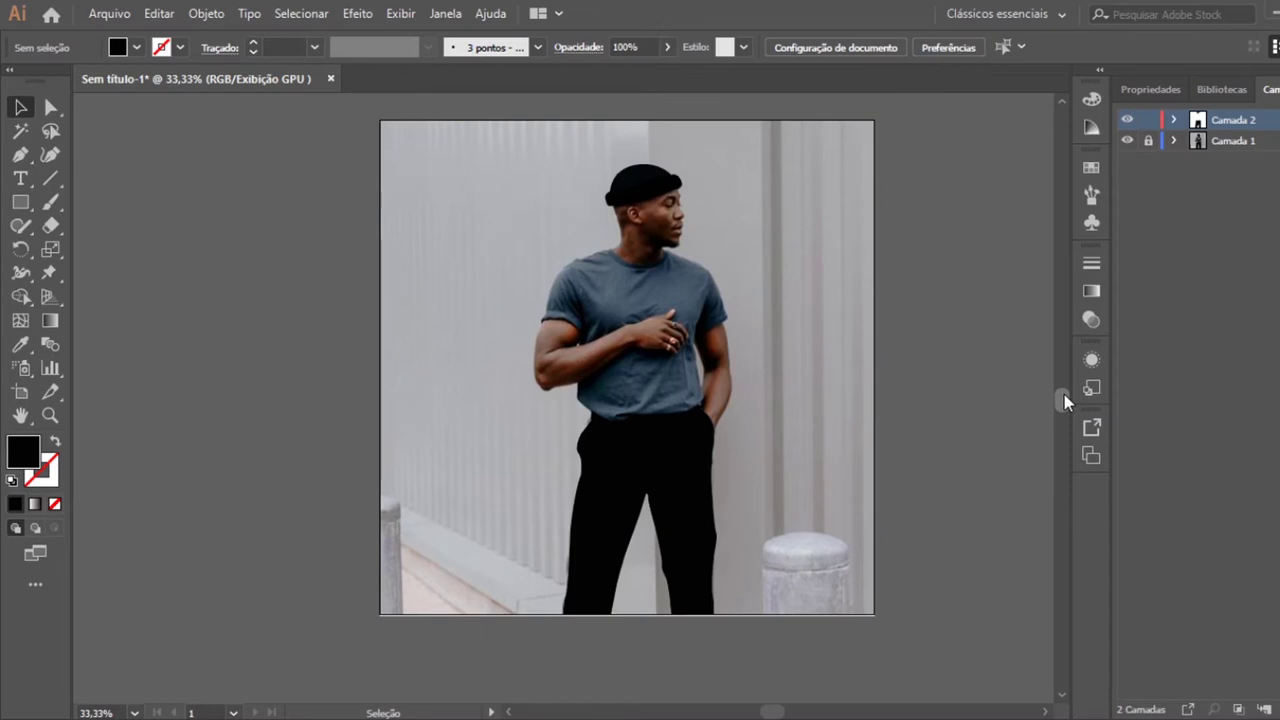
left_click(55, 413)
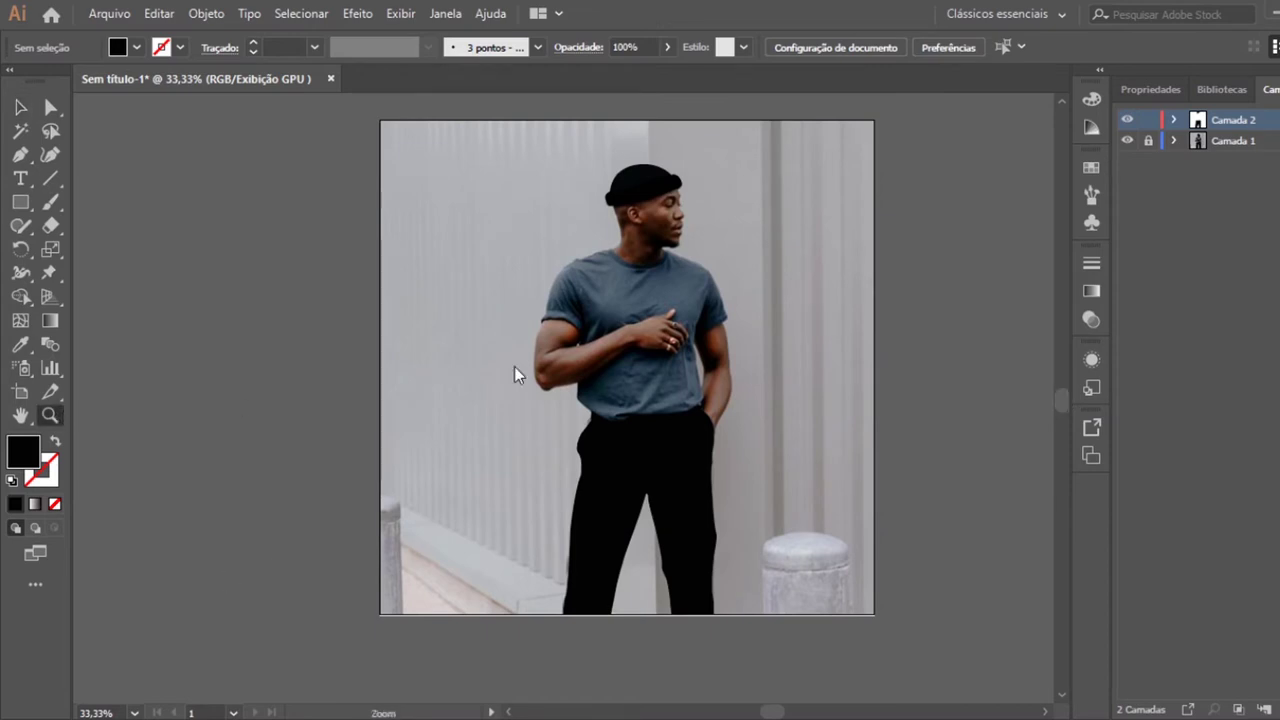
mouse_move(670, 267)
left_mouse_down()
mouse_move(710, 316)
mouse_move(589, 374)
mouse_move(483, 364)
left_mouse_up()
Sample the shirt's blue-grey and start the shirt outline along its hem and right side.
left_click(20, 343)
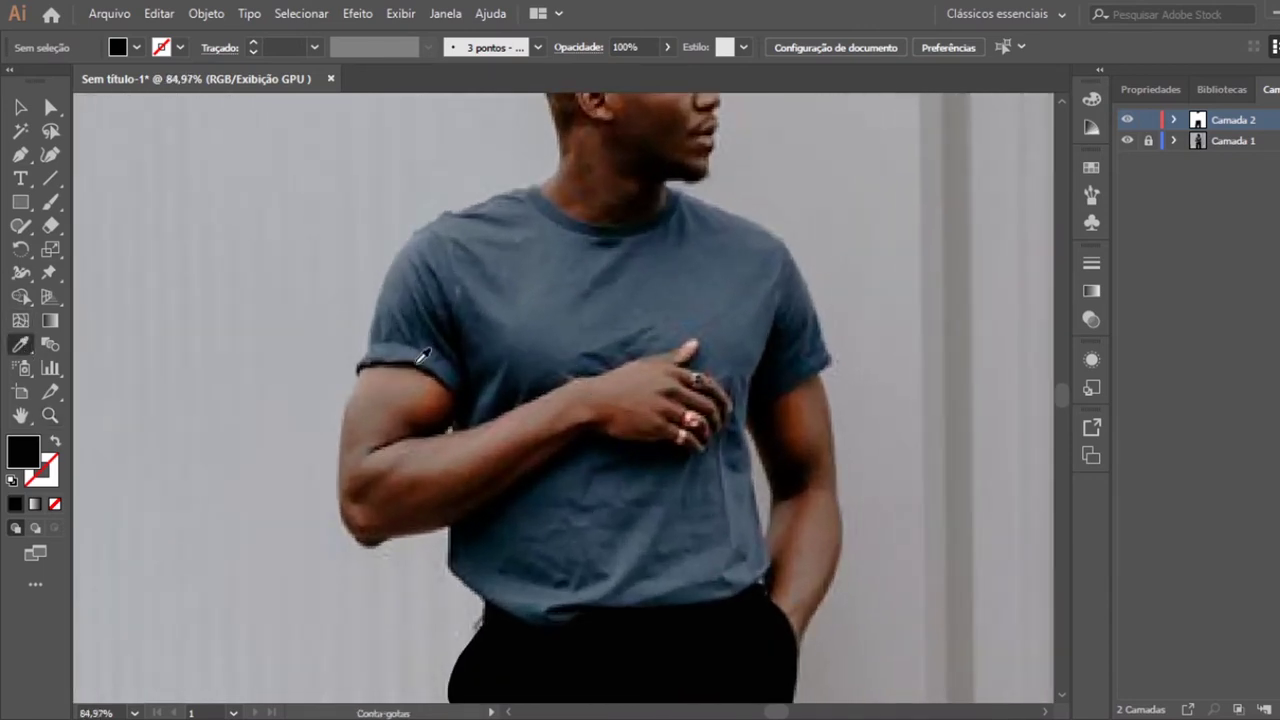
left_click(523, 305)
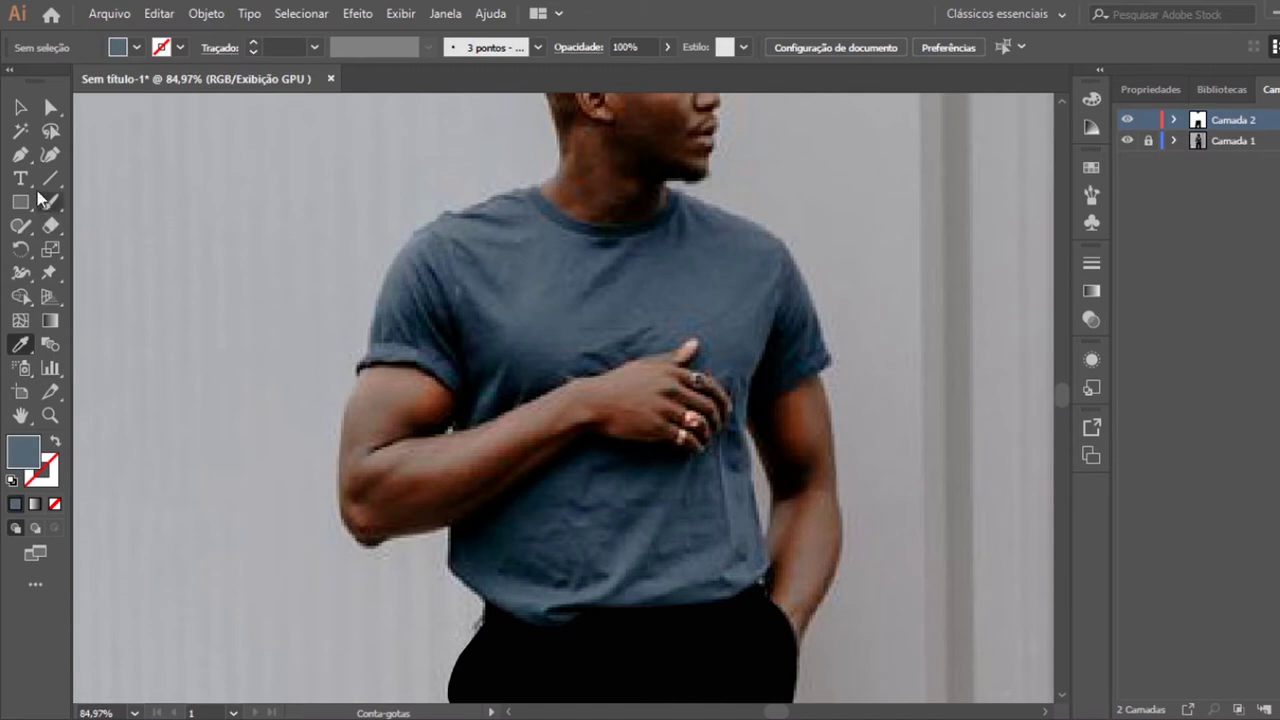
left_click(20, 155)
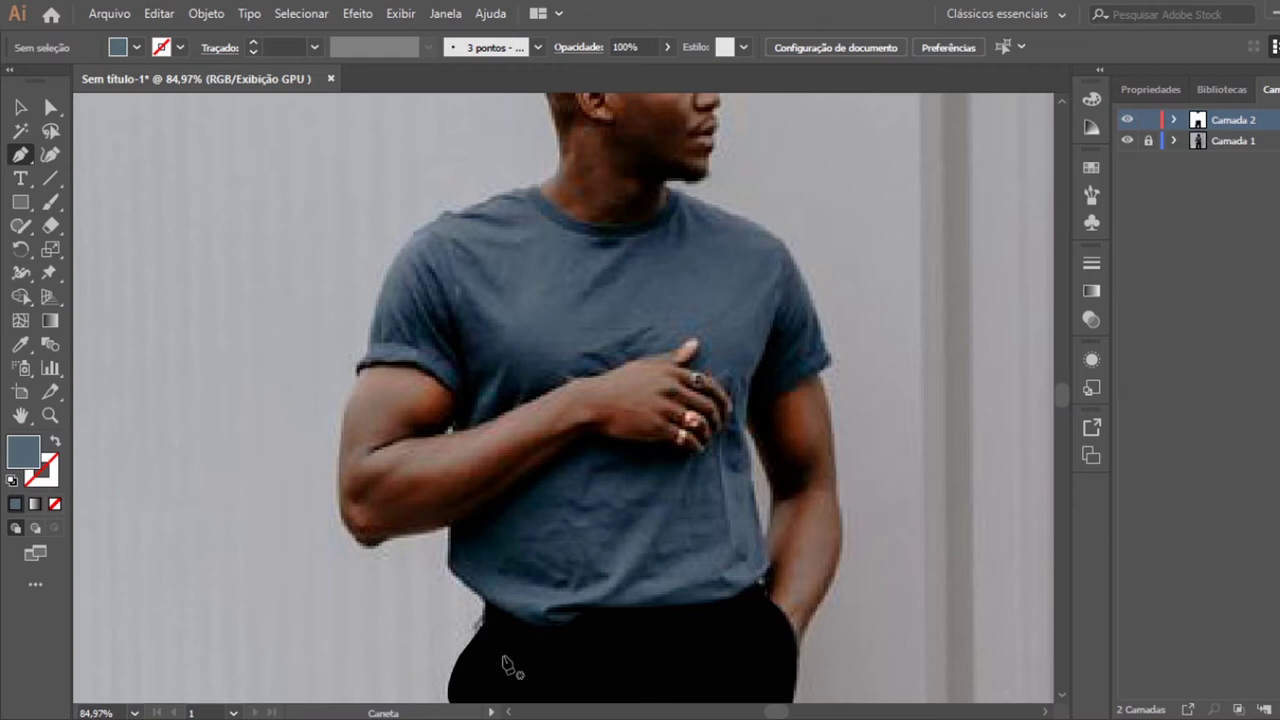
left_click(503, 656)
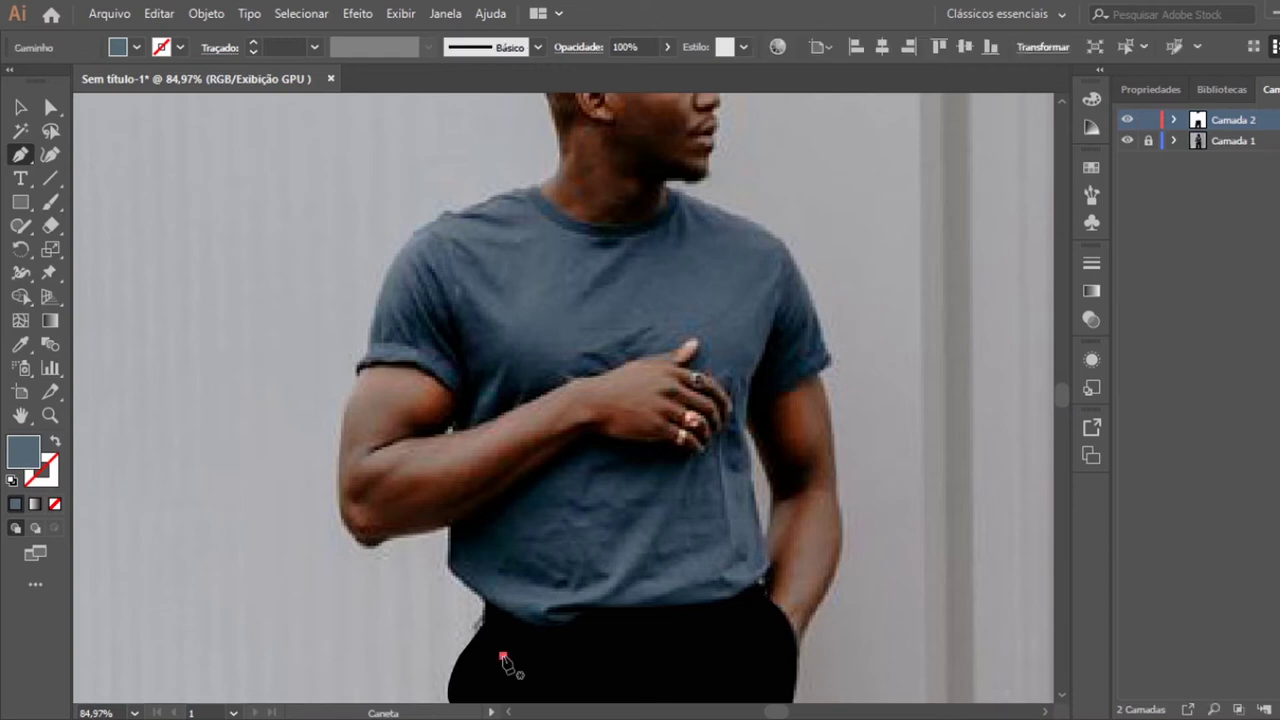
left_click(736, 646)
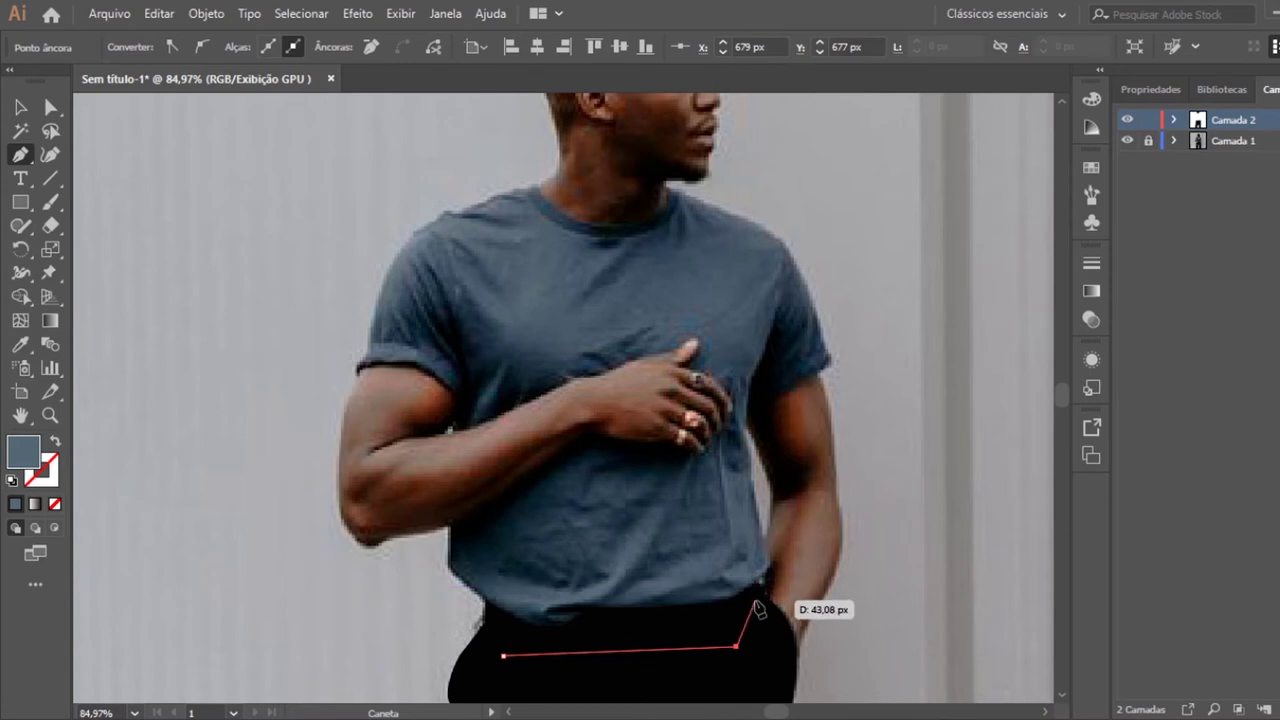
left_click(755, 599)
Make the shirt path stroke-only and extend it up the right edge beside the arm.
key("ctrl+1")
key("ctrl+equal")
key("ctrl+equal")
key("ctrl+equal")
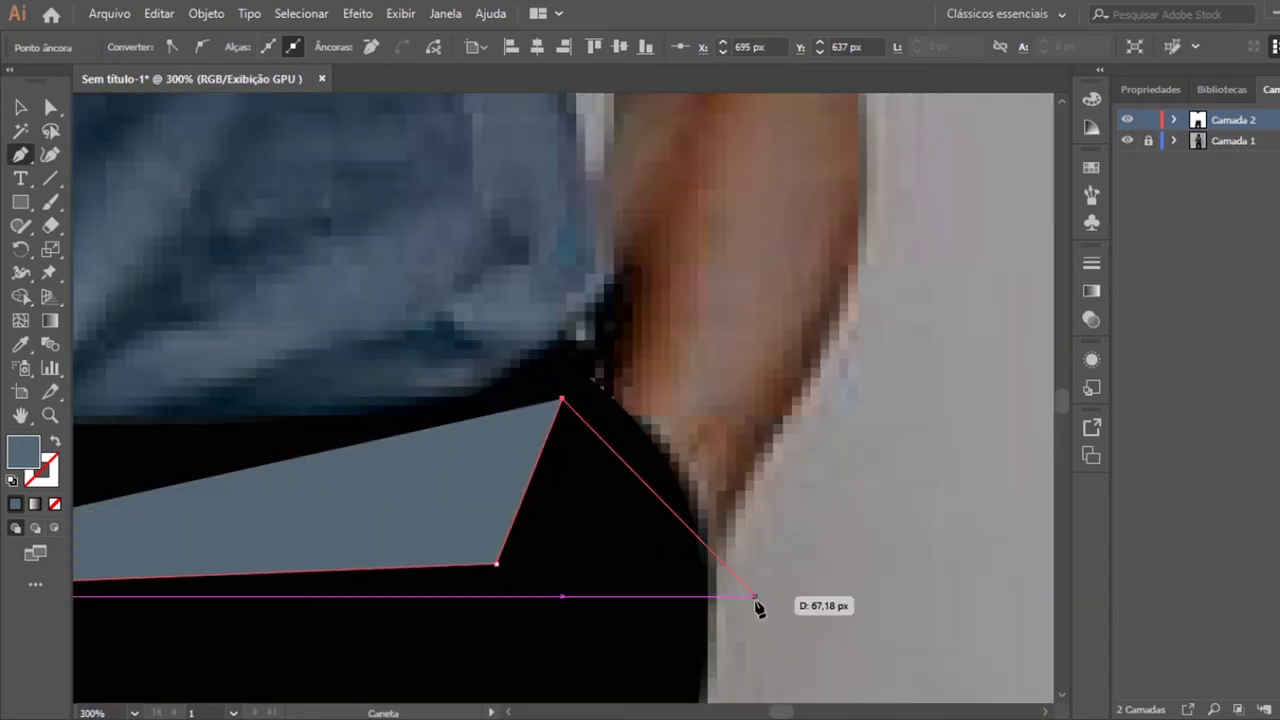
key("shift+x")
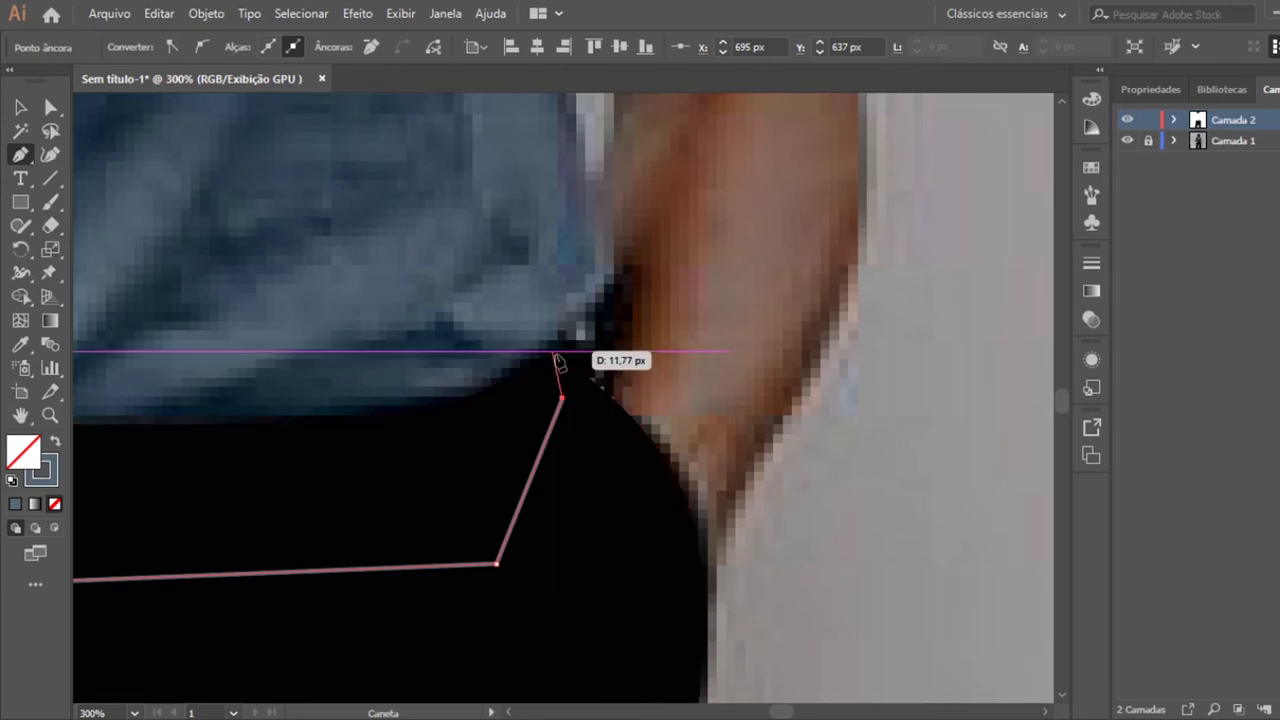
left_click(556, 353)
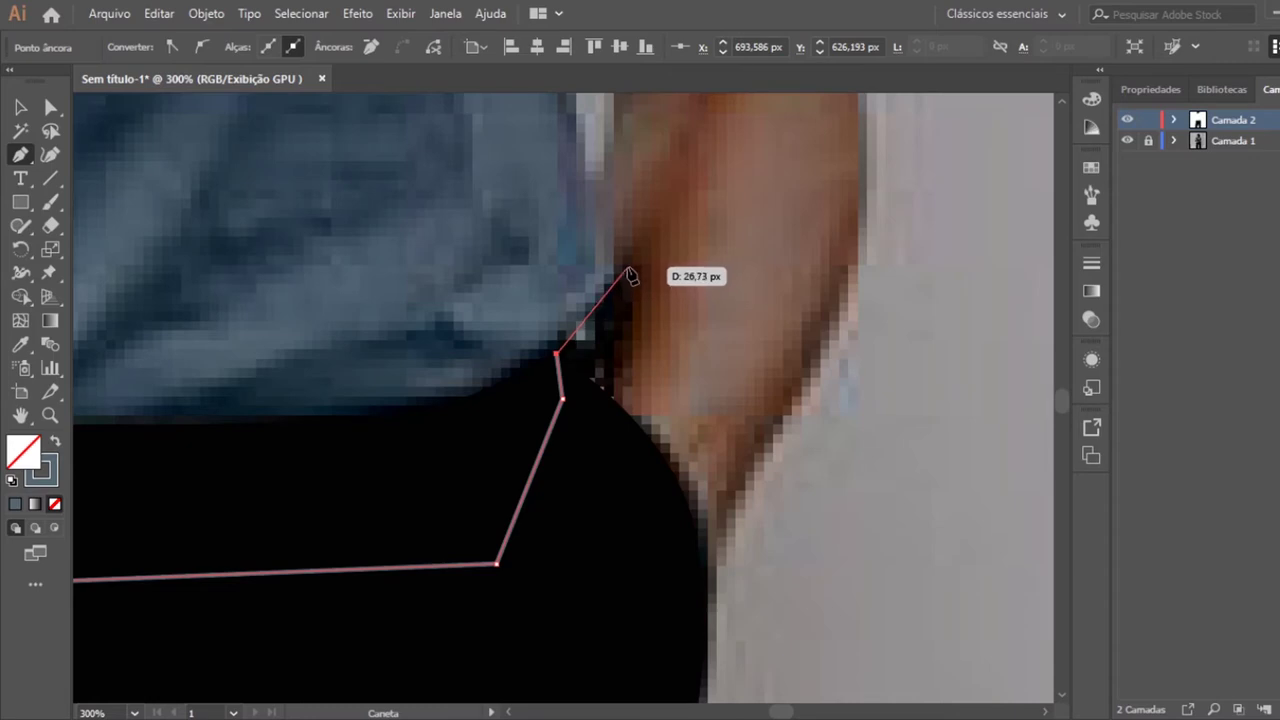
left_click(627, 268)
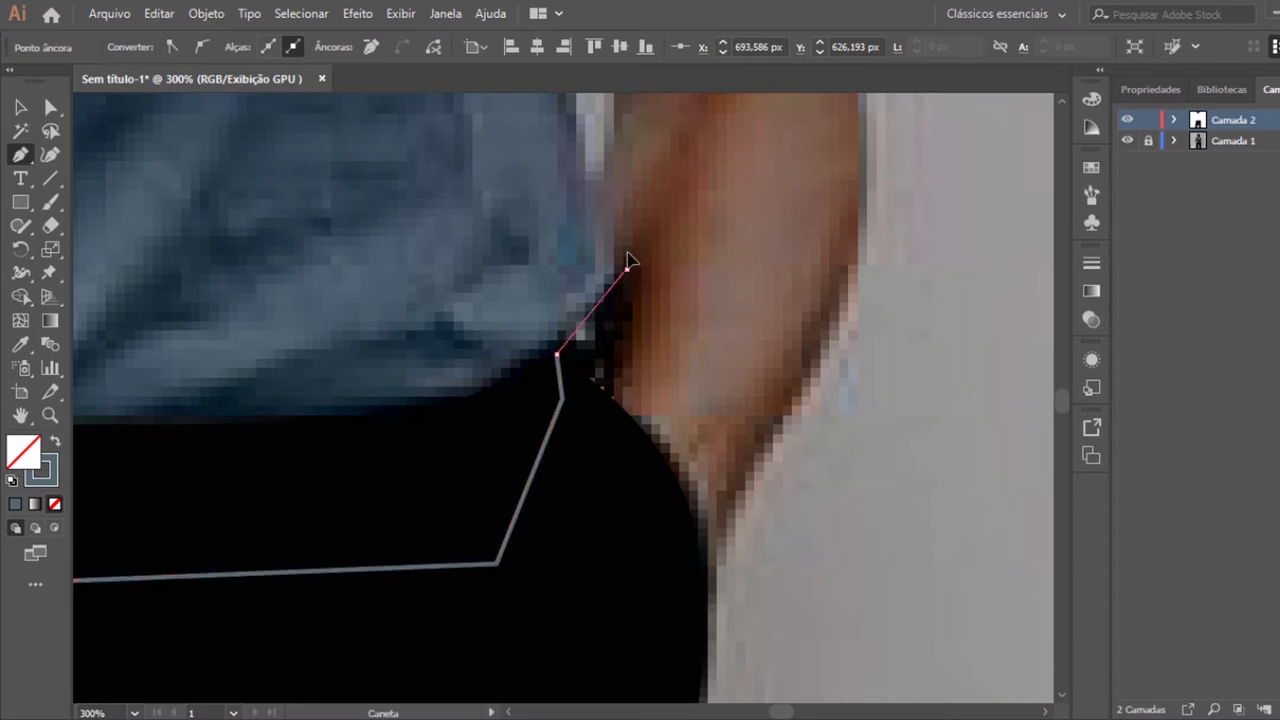
left_click(589, 146)
scroll(1063, 97, "up", 5)
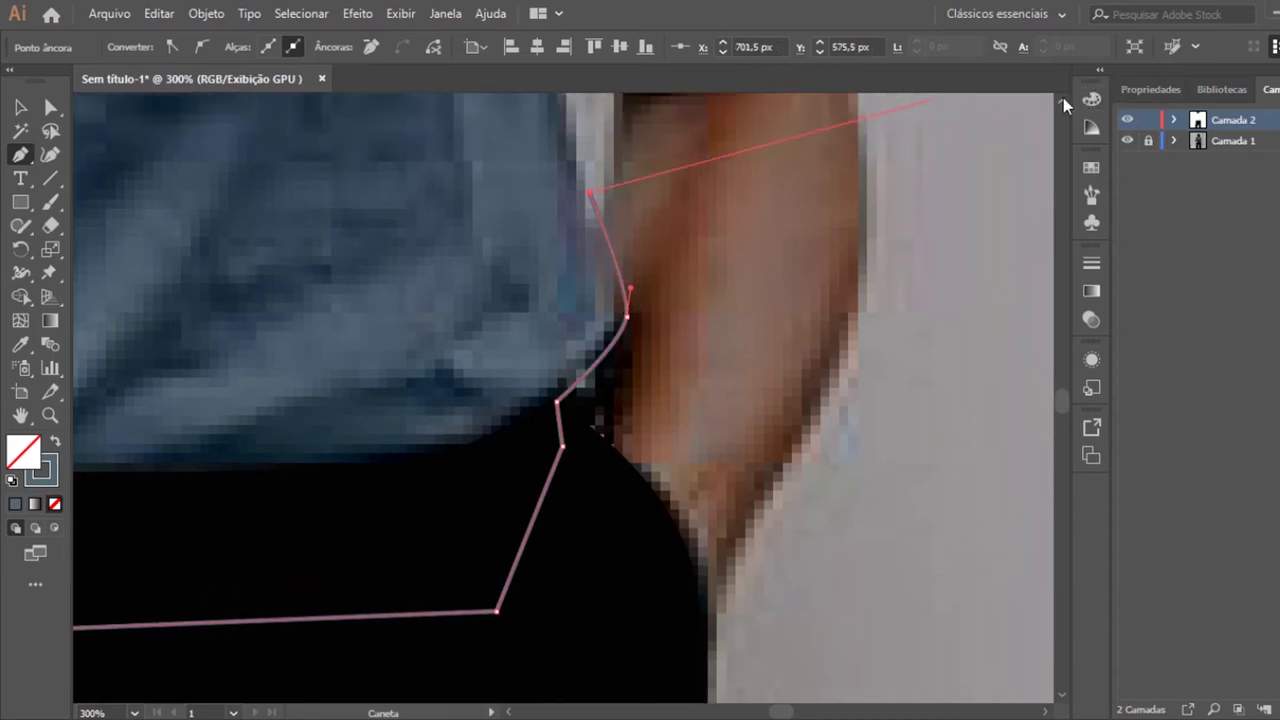
scroll(1063, 97, "up", 2)
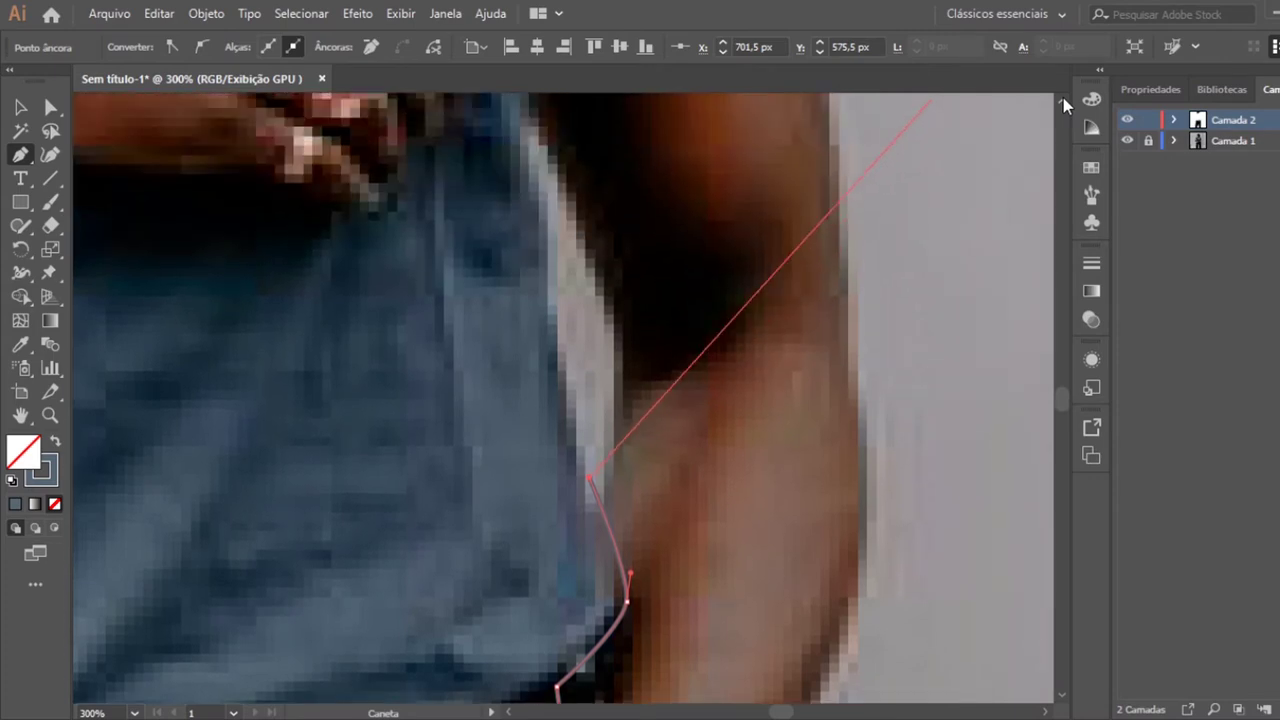
scroll(1063, 97, "up", 2)
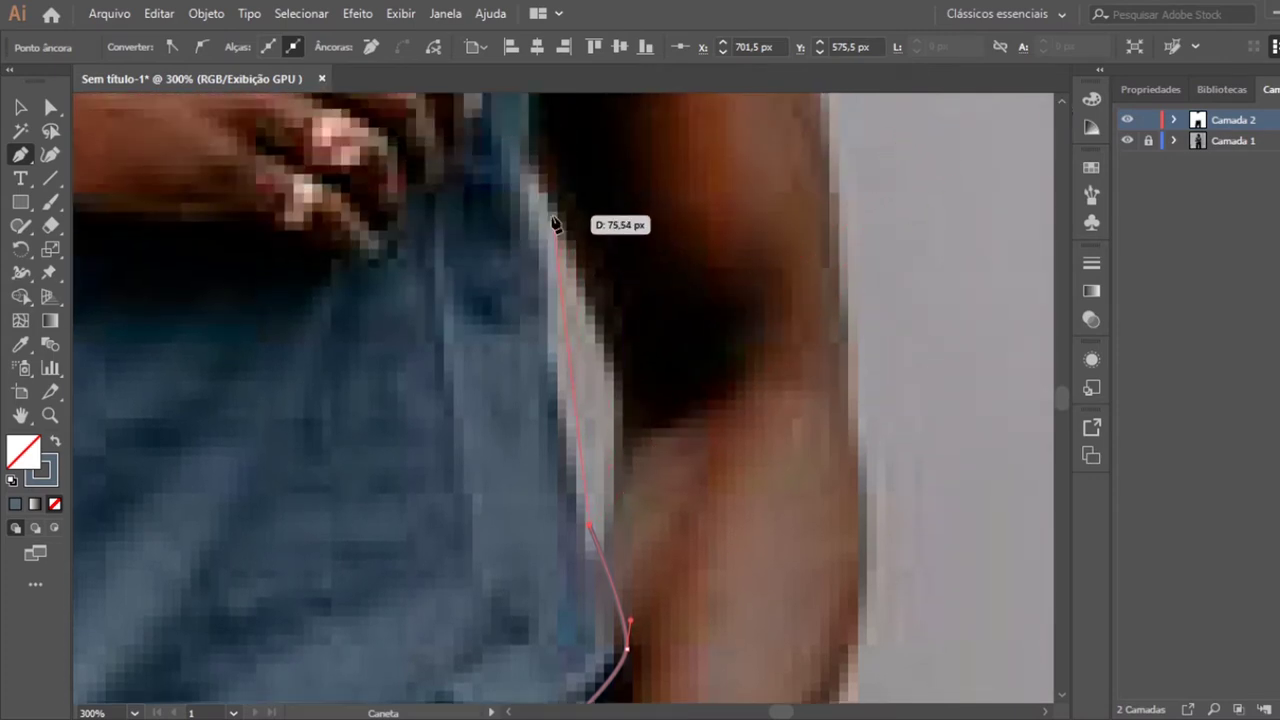
left_click_drag(552, 216, 564, 143)
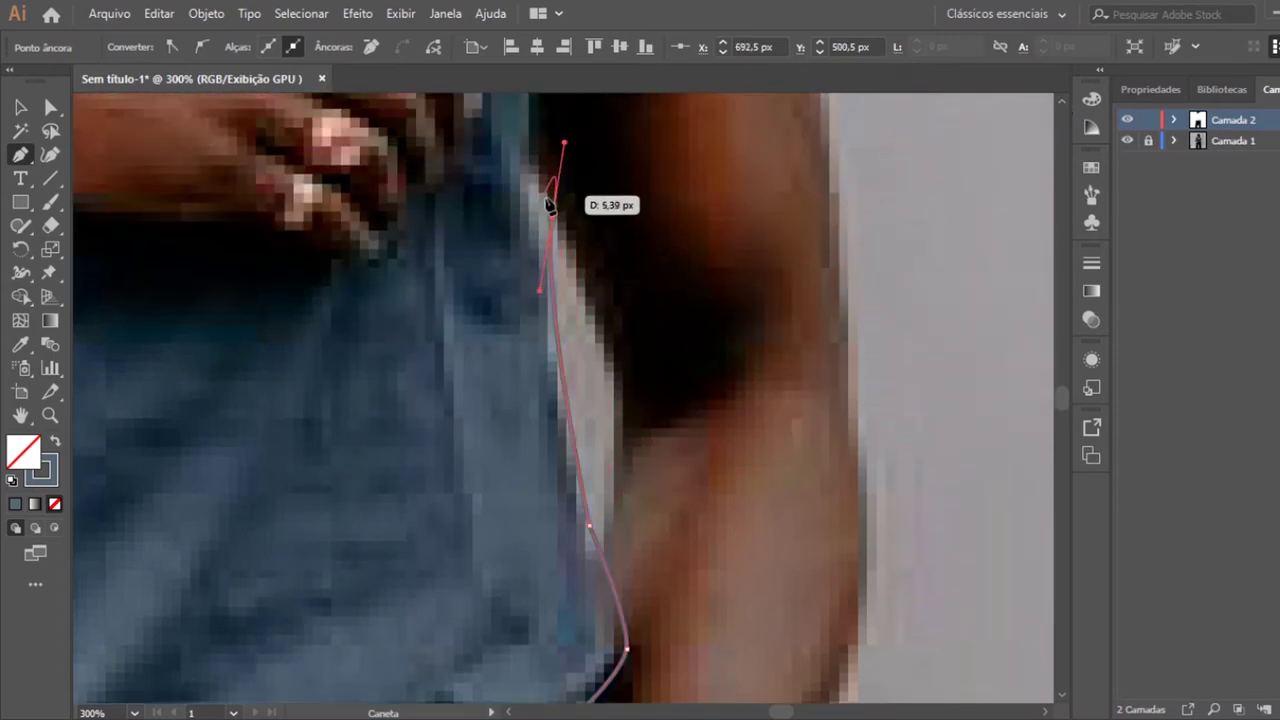
scroll(1061, 99, "up", 2)
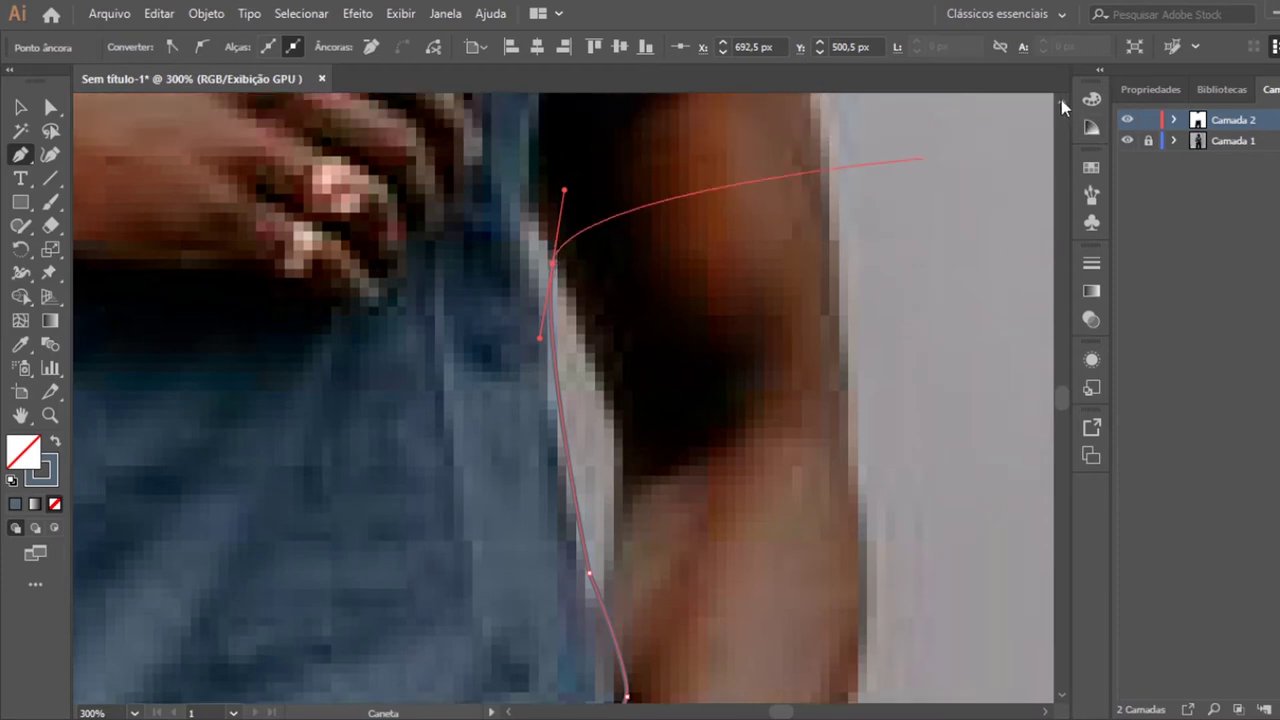
scroll(1061, 99, "up", 1)
scroll(1061, 99, "up", 2)
scroll(1061, 99, "up", 2)
scroll(1061, 99, "up", 3)
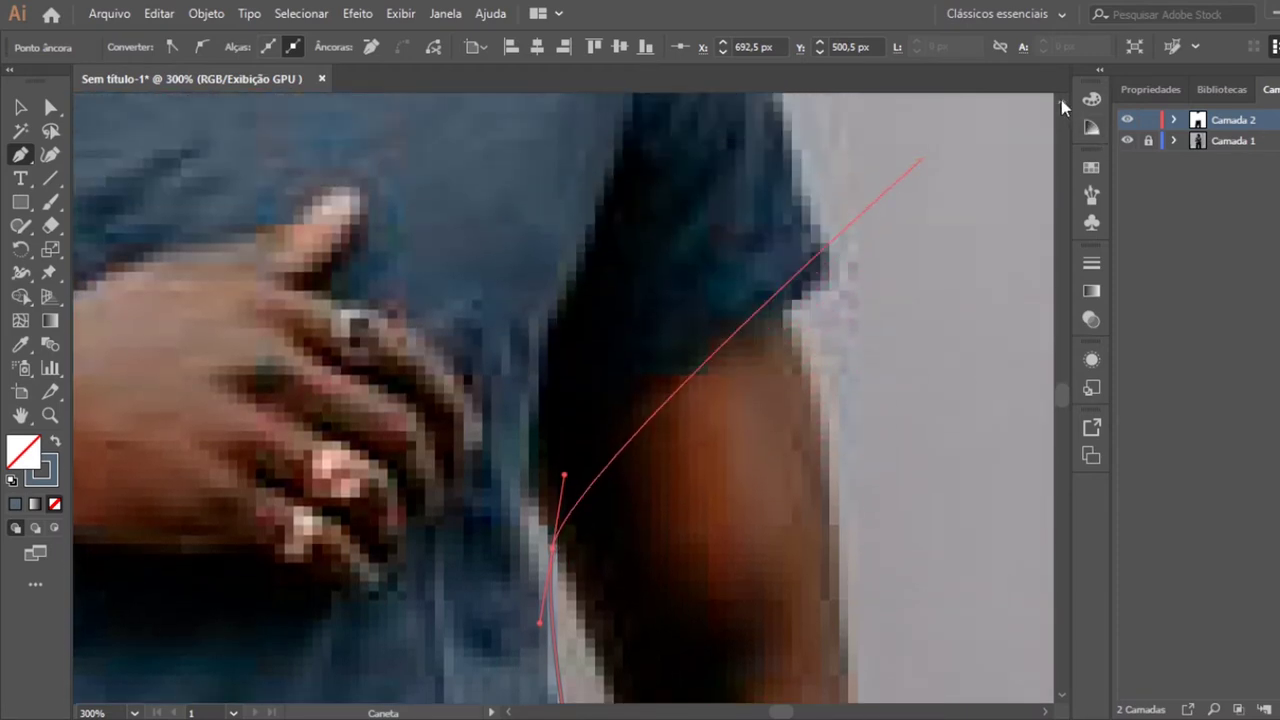
scroll(1061, 99, "up", 2)
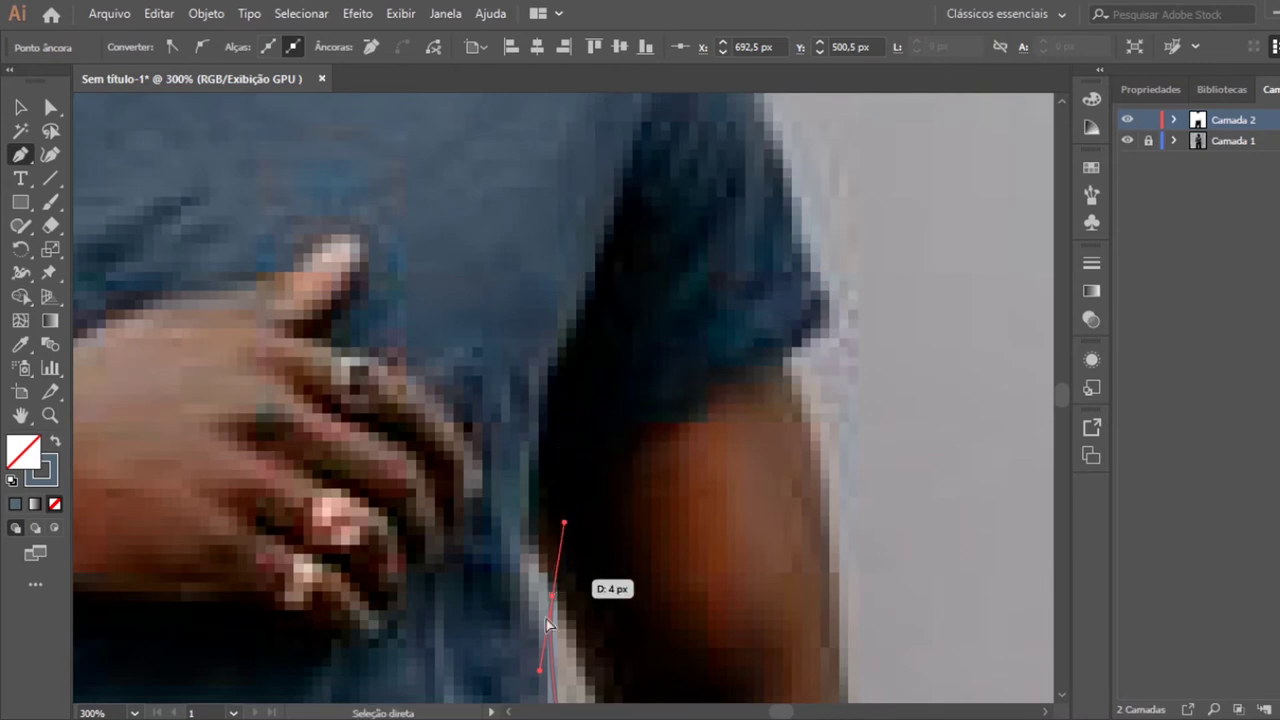
key("ctrl+z")
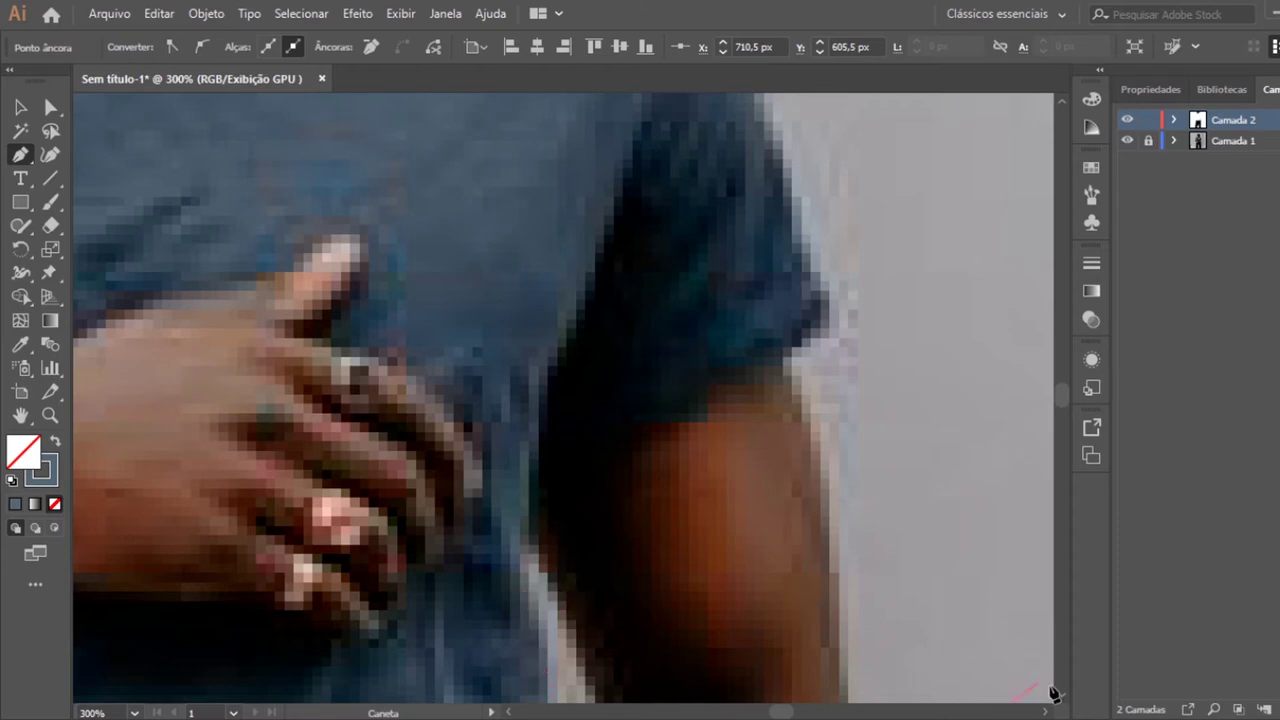
key("ctrl+minus")
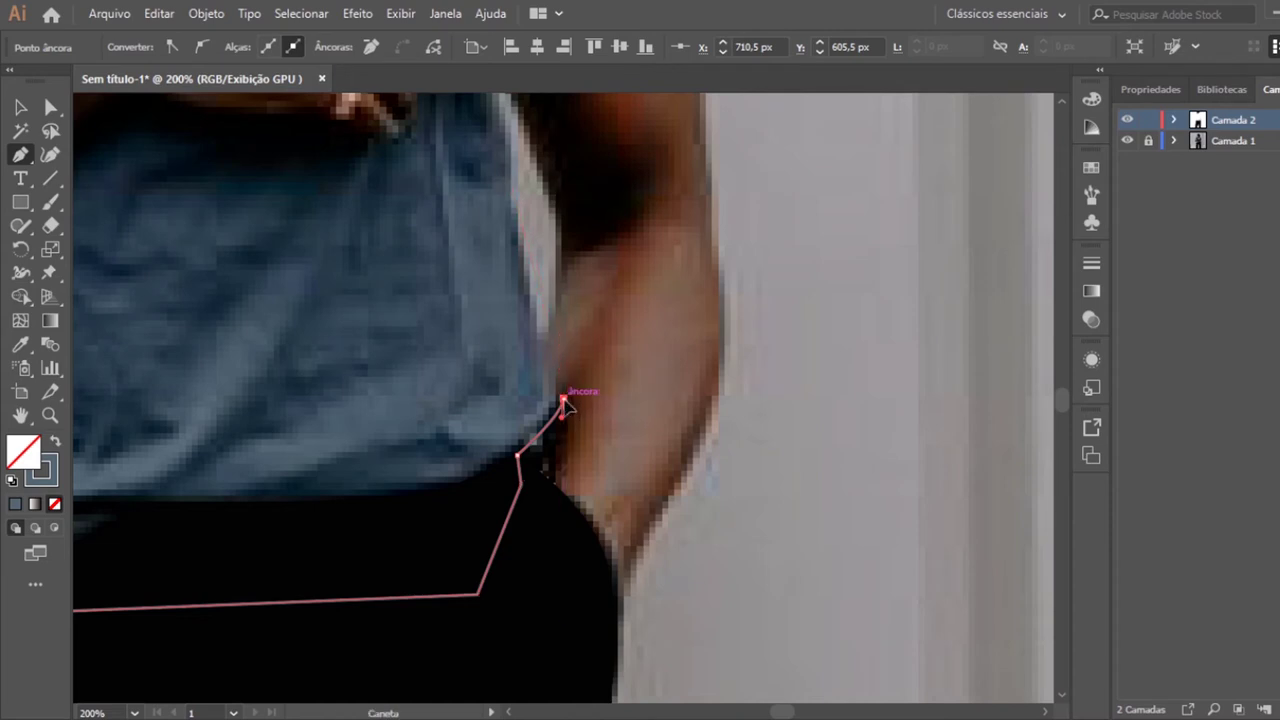
Continue the shirt outline up the torso side with anchors to just below the sleeve.
left_click_drag(506, 187, 512, 150)
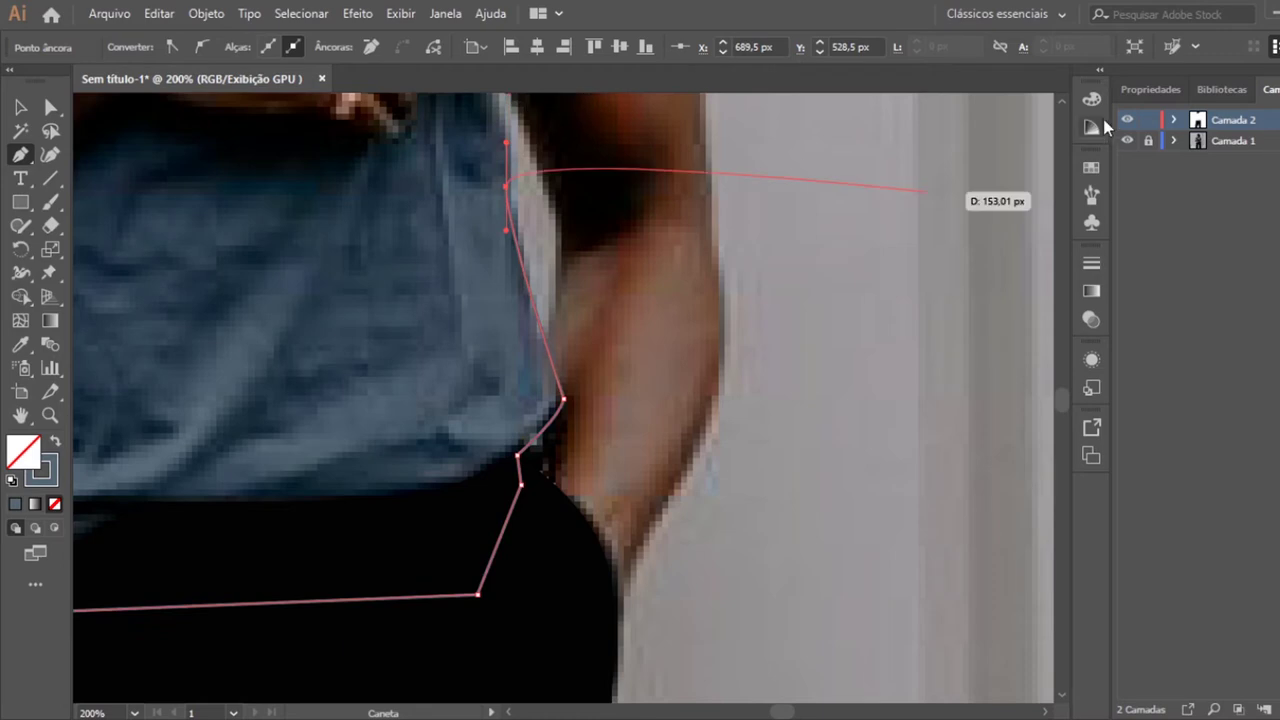
scroll(1063, 105, "up", 2)
scroll(1063, 105, "up", 2)
scroll(1063, 105, "up", 2)
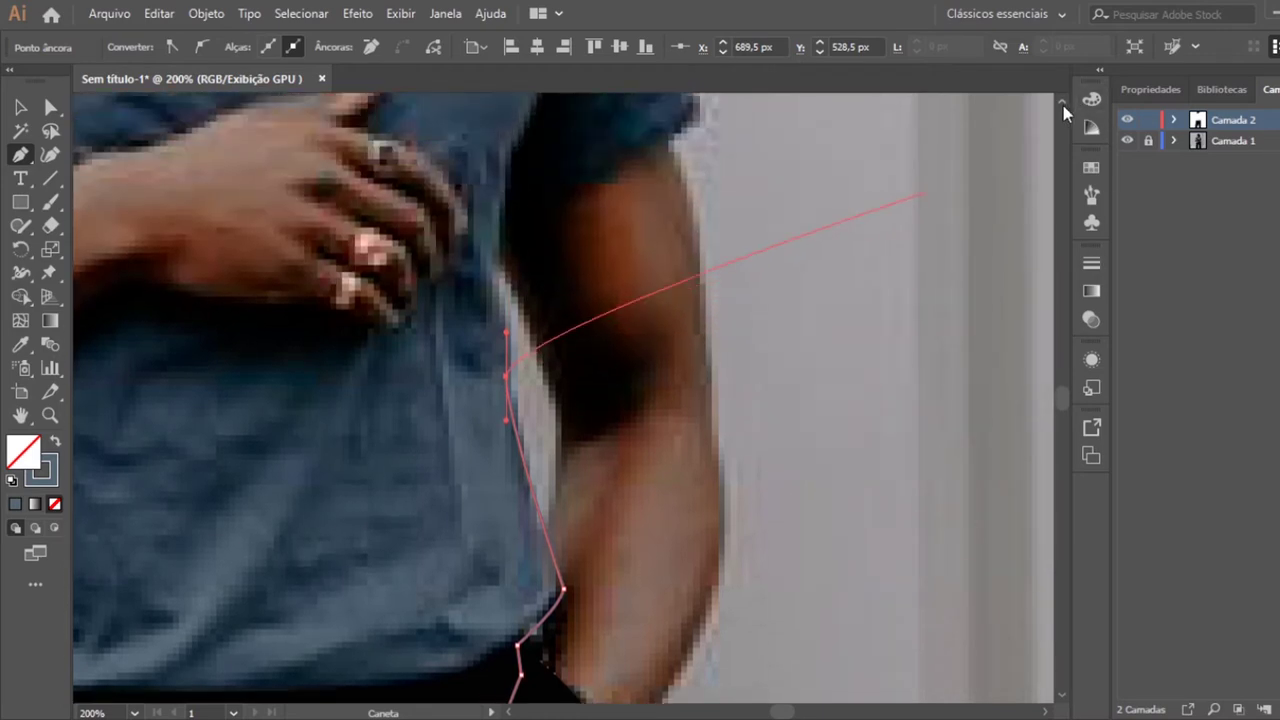
scroll(1063, 105, "up", 2)
scroll(1063, 105, "up", 1)
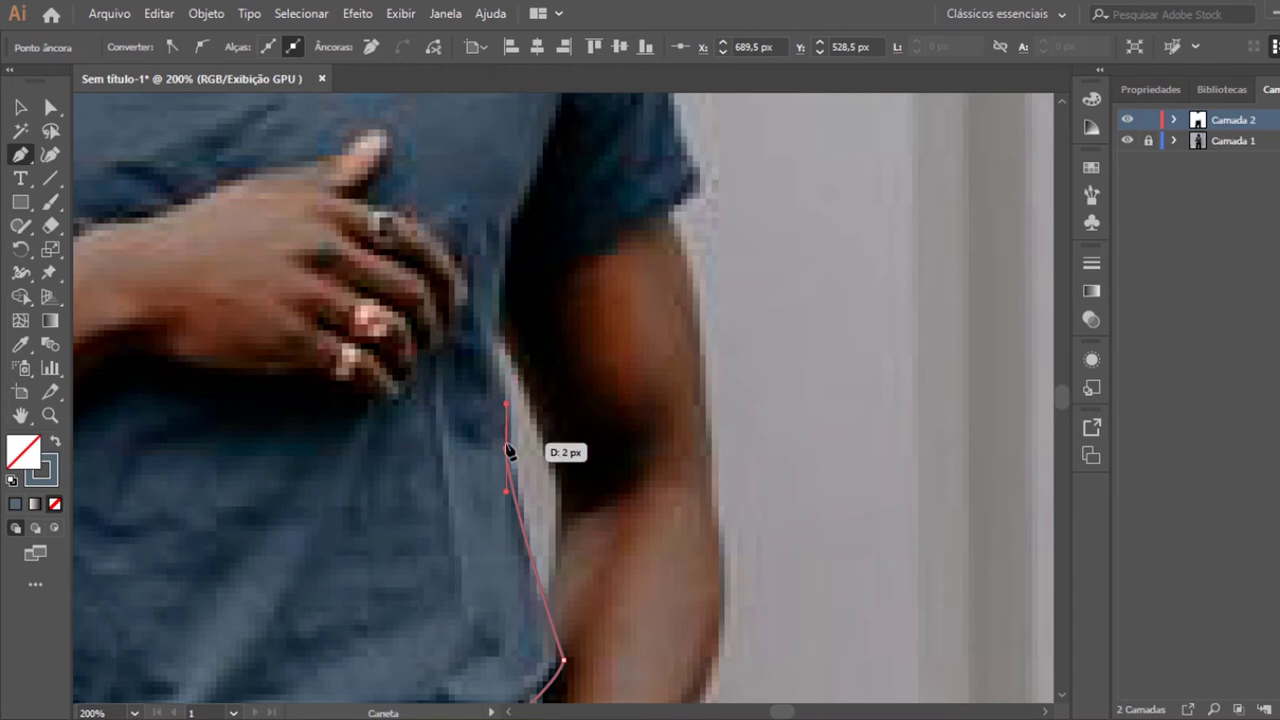
left_click(492, 352, "ctrl")
left_click(474, 326)
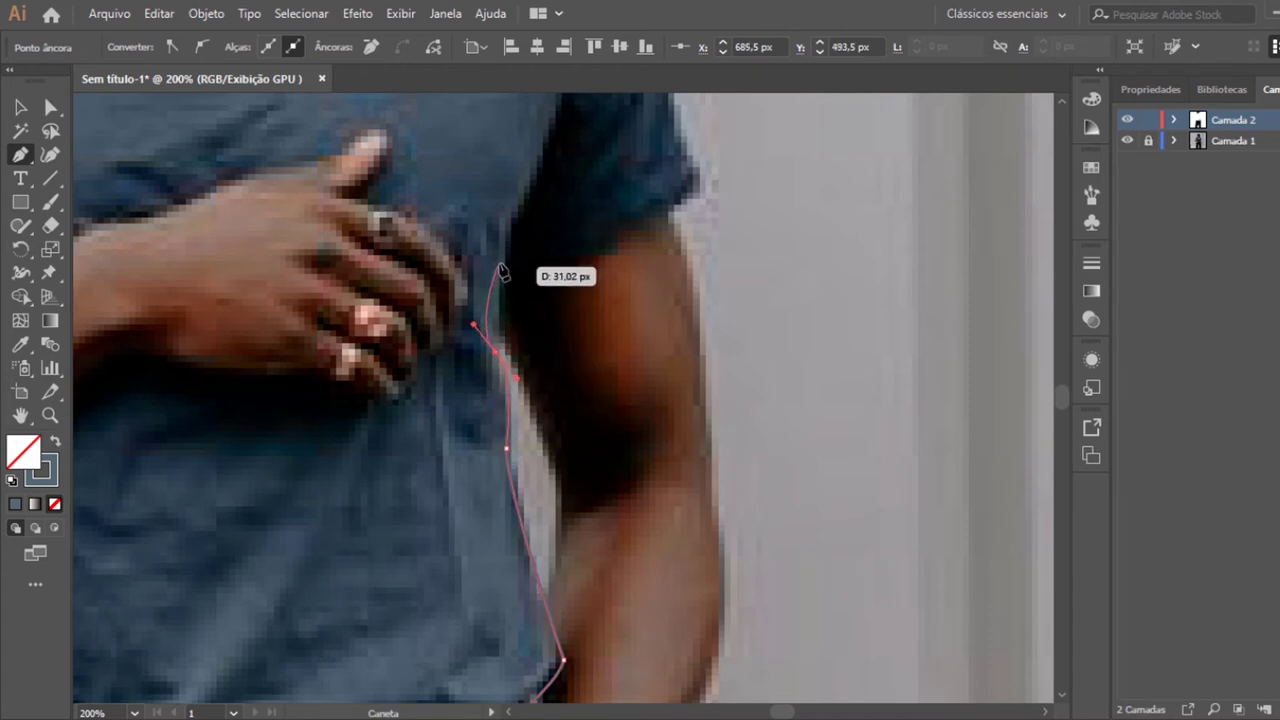
left_click(522, 201)
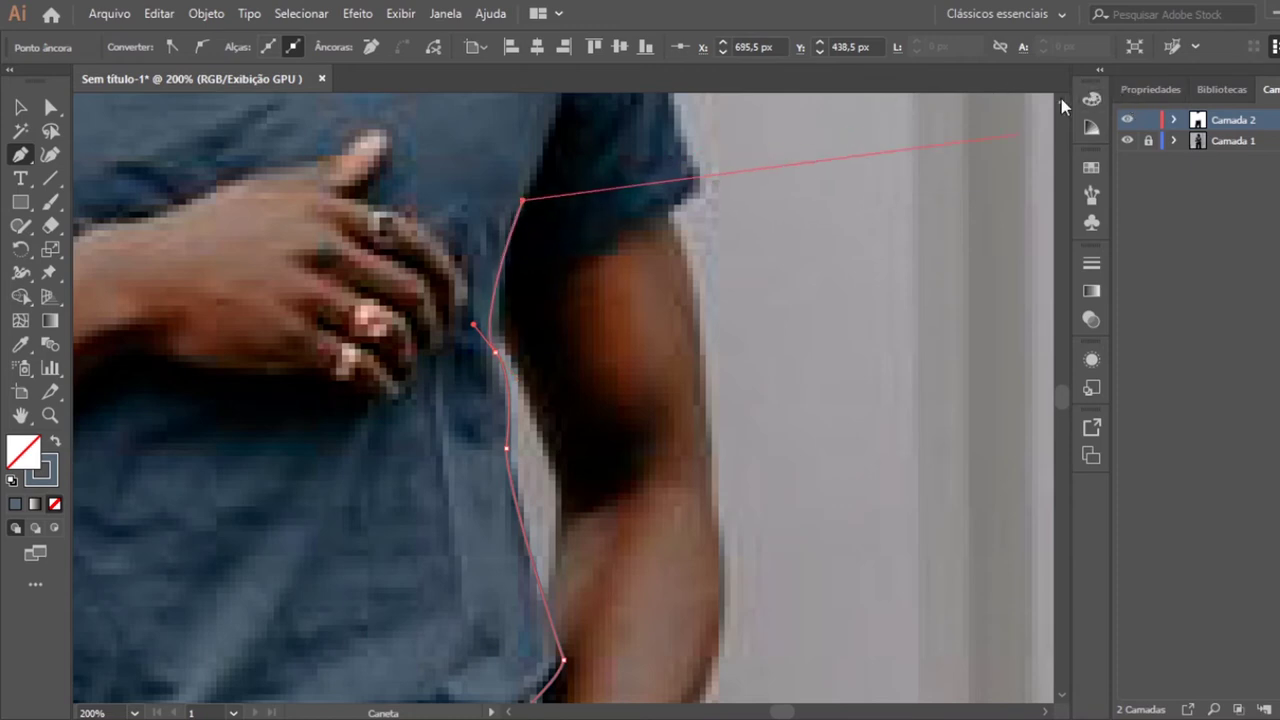
Zoom in to 200% and undo the two misplaced sleeve anchors with Ctrl+Z.
scroll(1060, 98, "up", 1)
scroll(1060, 98, "up", 2)
scroll(1060, 98, "up", 1)
scroll(1060, 98, "up", 2)
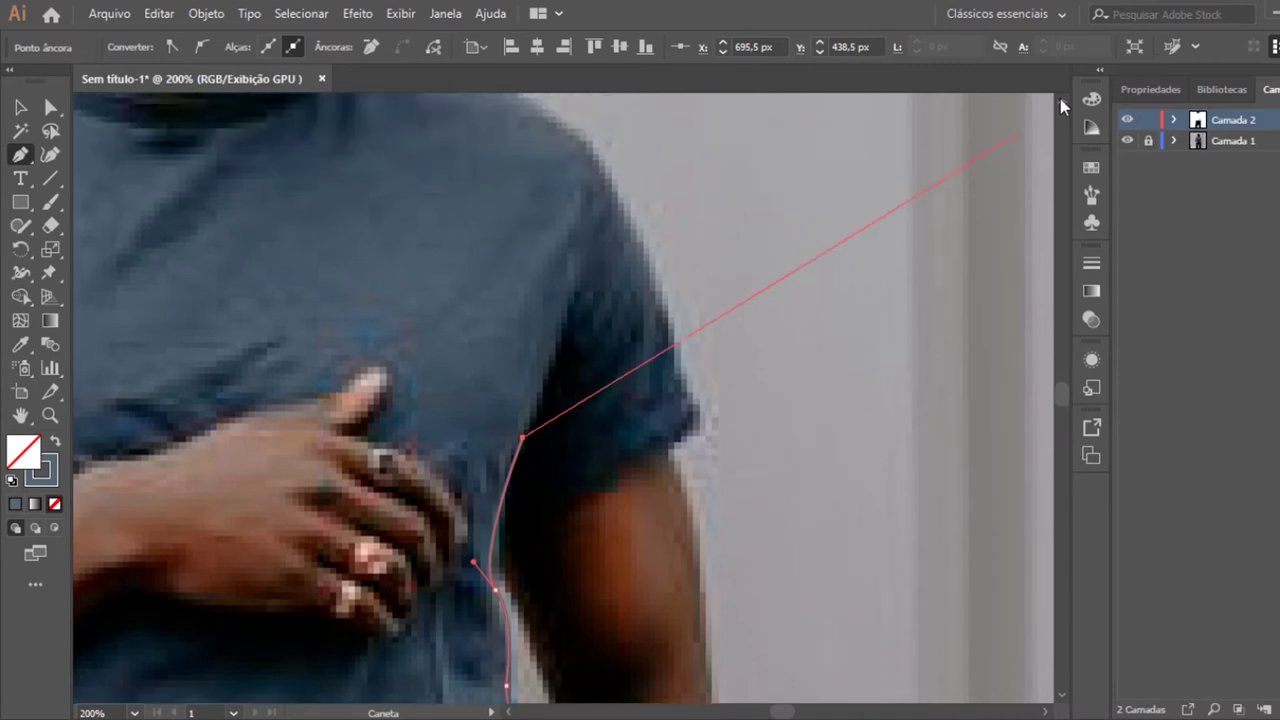
scroll(1060, 98, "up", 2)
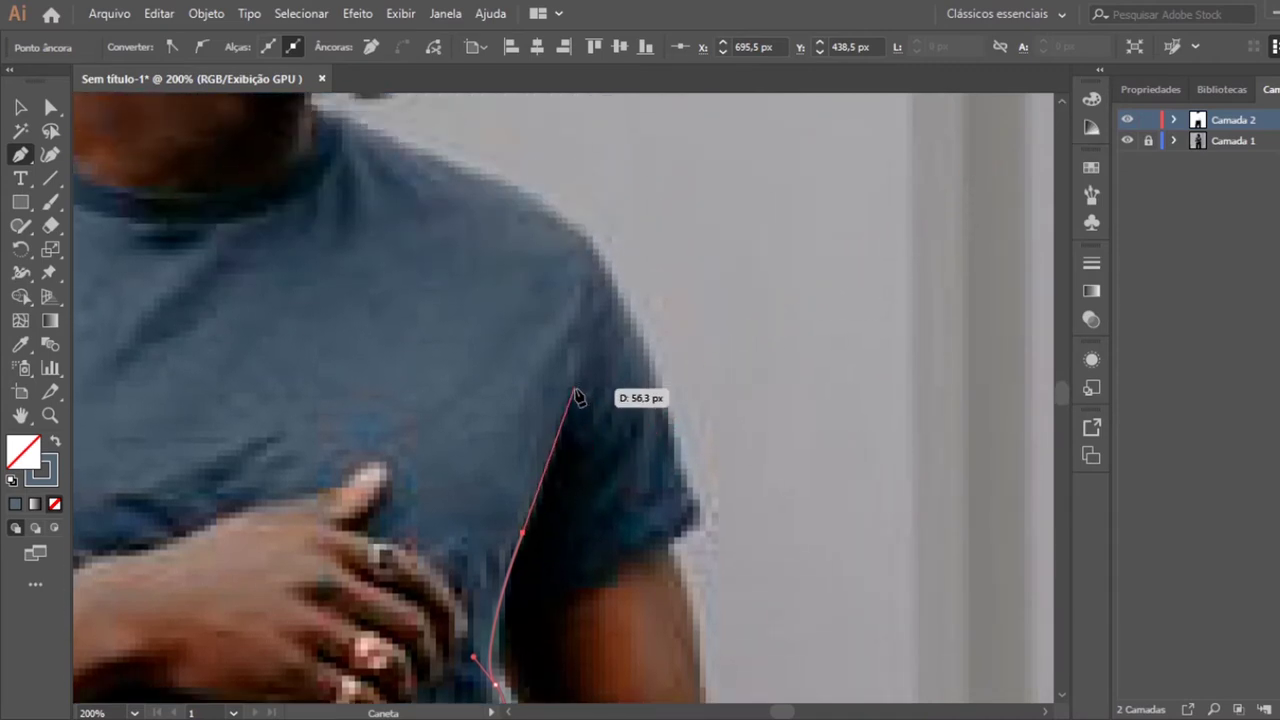
left_click(576, 388)
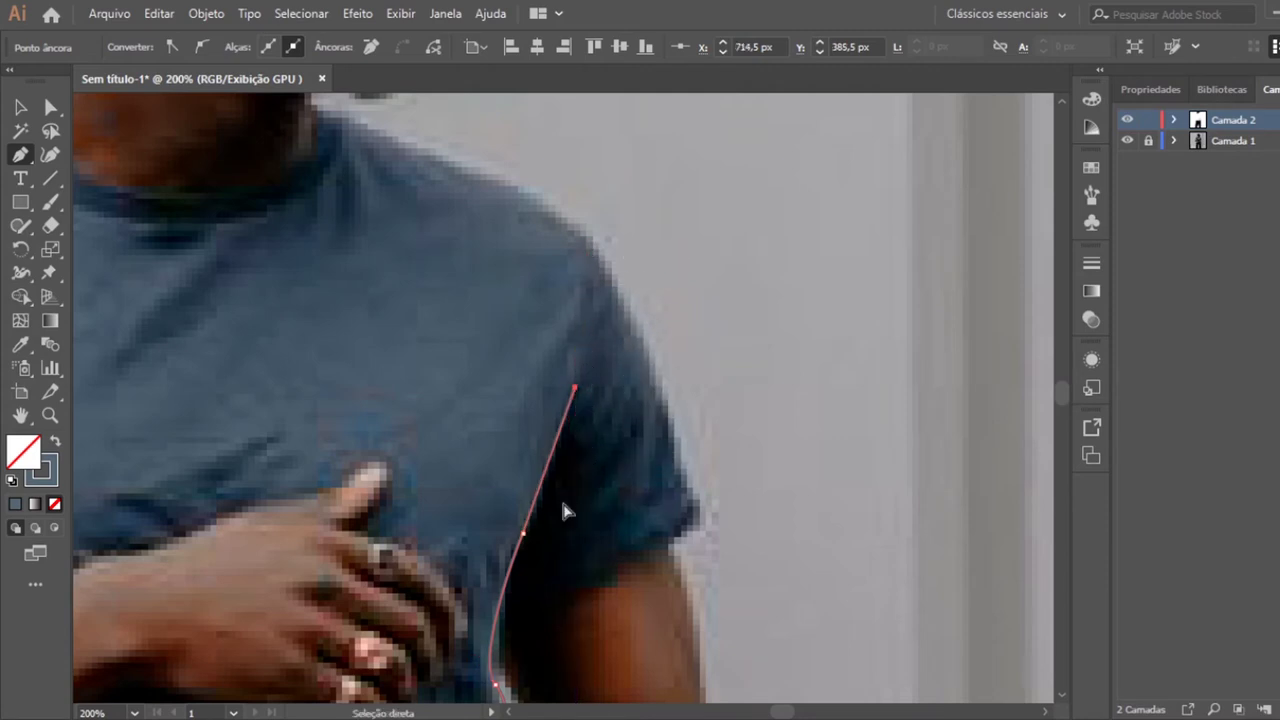
key("ctrl+z")
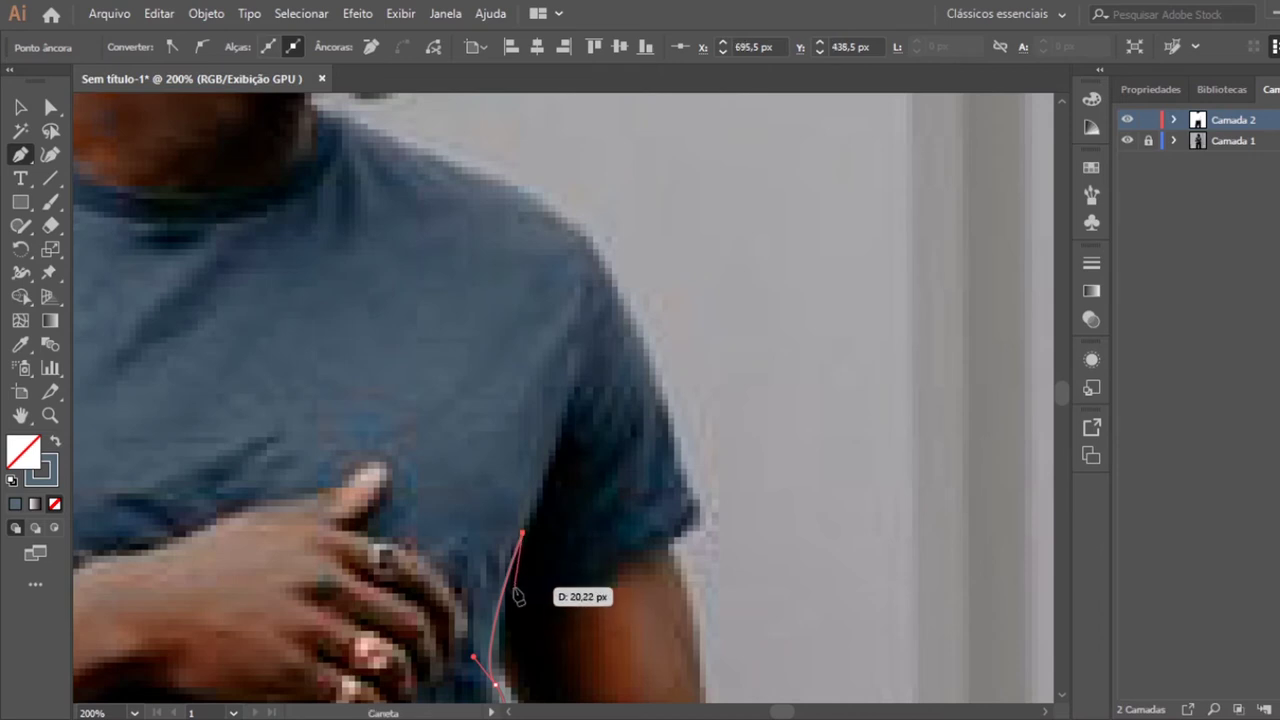
key("ctrl+z")
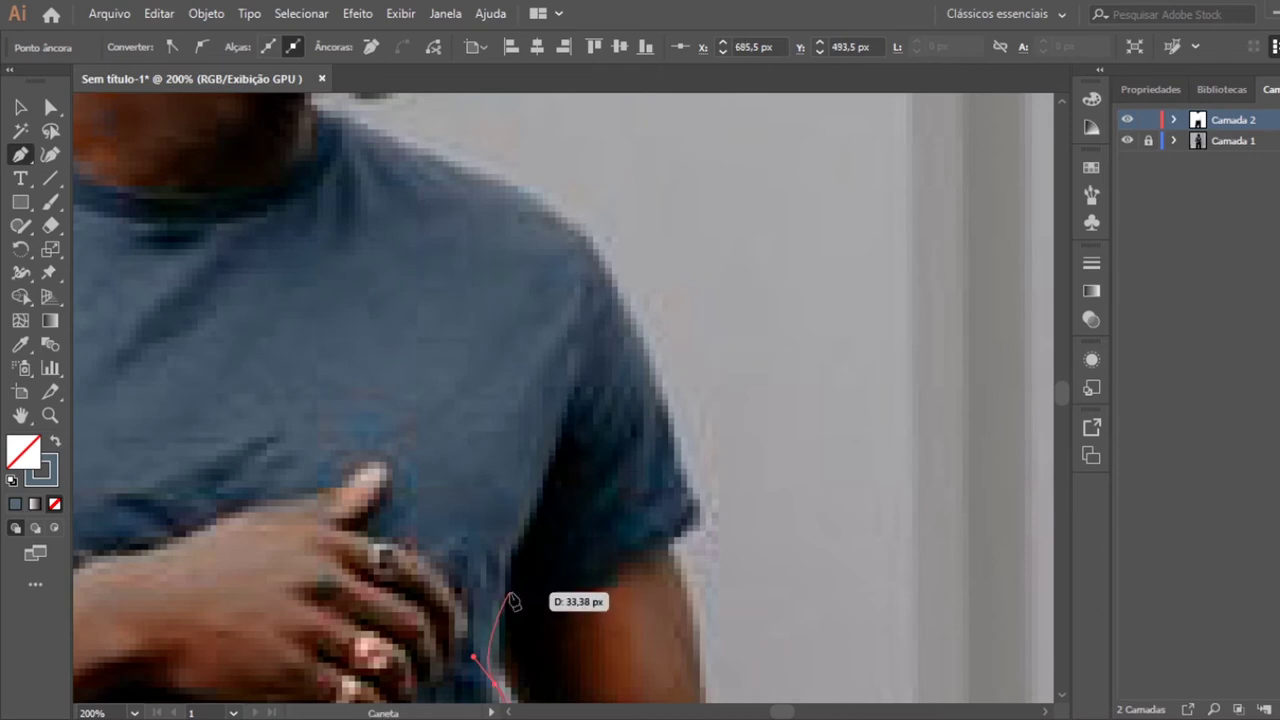
Redraw the outline with curved anchors along the sleeve hem to the sleeve's outer corner.
left_click(498, 686)
left_click_drag(512, 593, 521, 592)
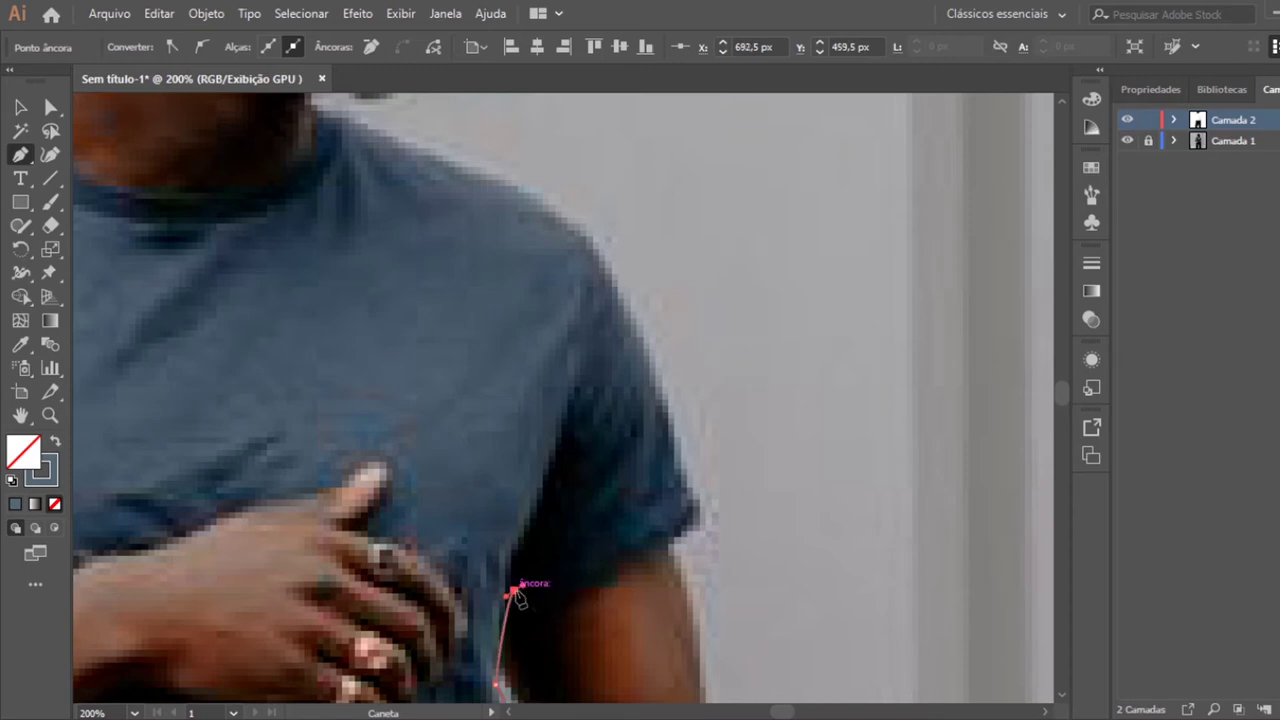
left_click_drag(641, 562, 707, 517)
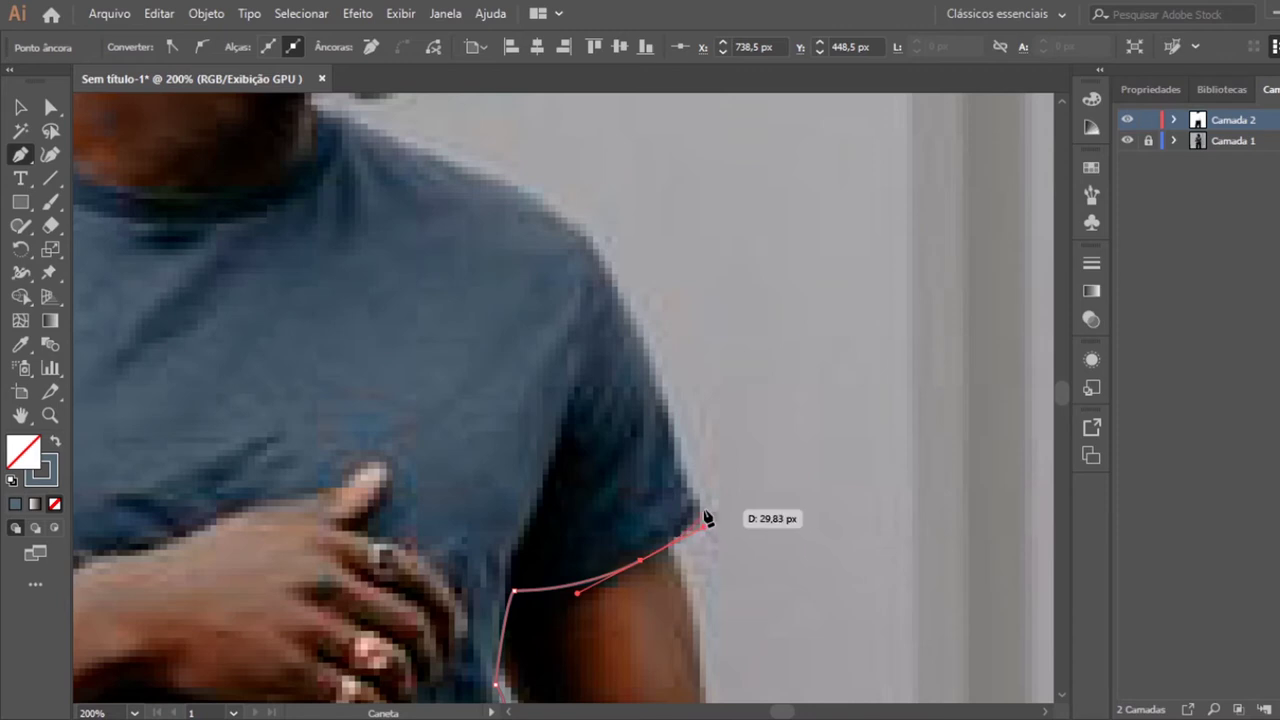
mouse_move(671, 448)
left_mouse_down()
mouse_move(672, 421)
mouse_move(569, 226)
mouse_move(540, 215)
left_mouse_up()
Carry the outline over the shoulder and curve it along the collar neckline.
left_click(516, 191)
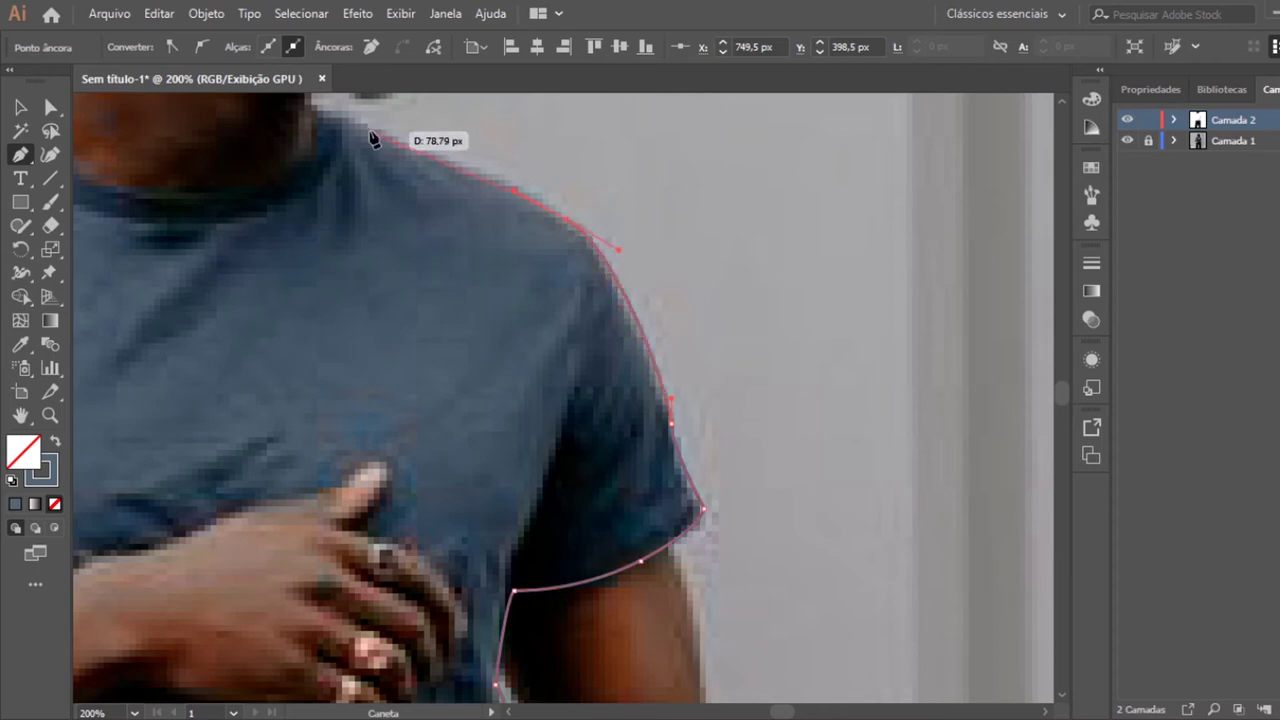
left_click(318, 116)
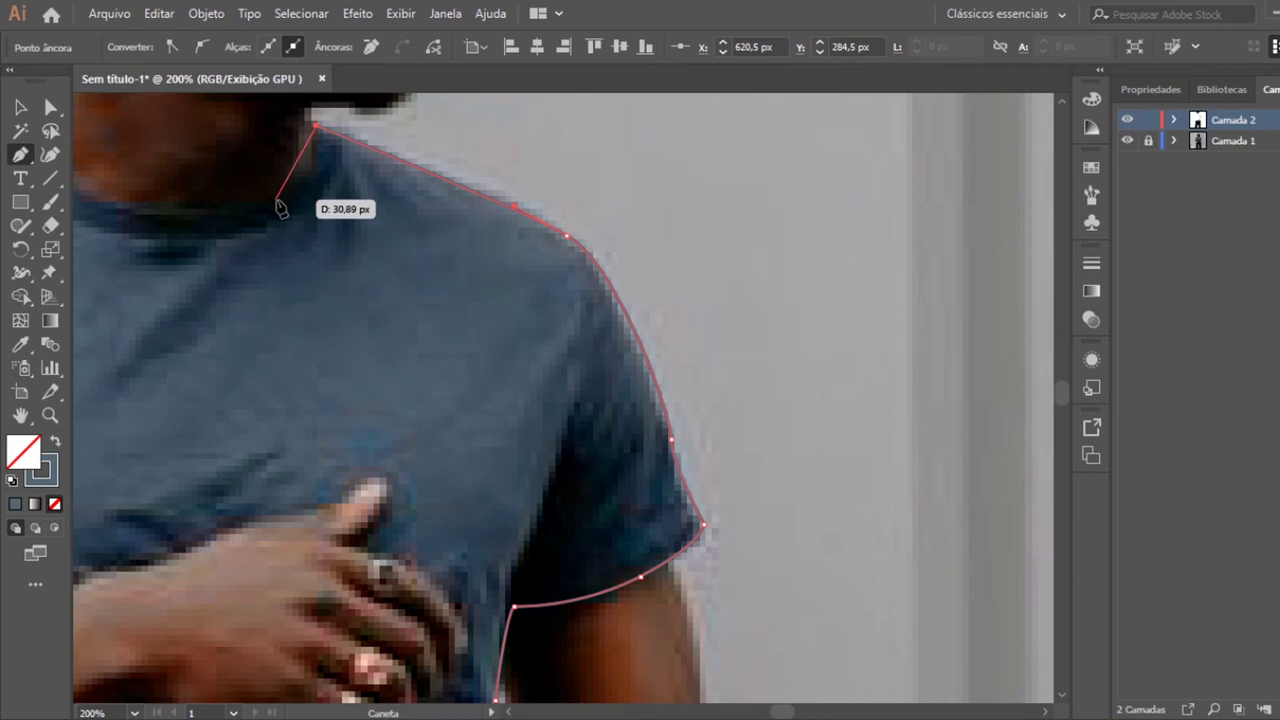
left_click_drag(276, 200, 223, 216)
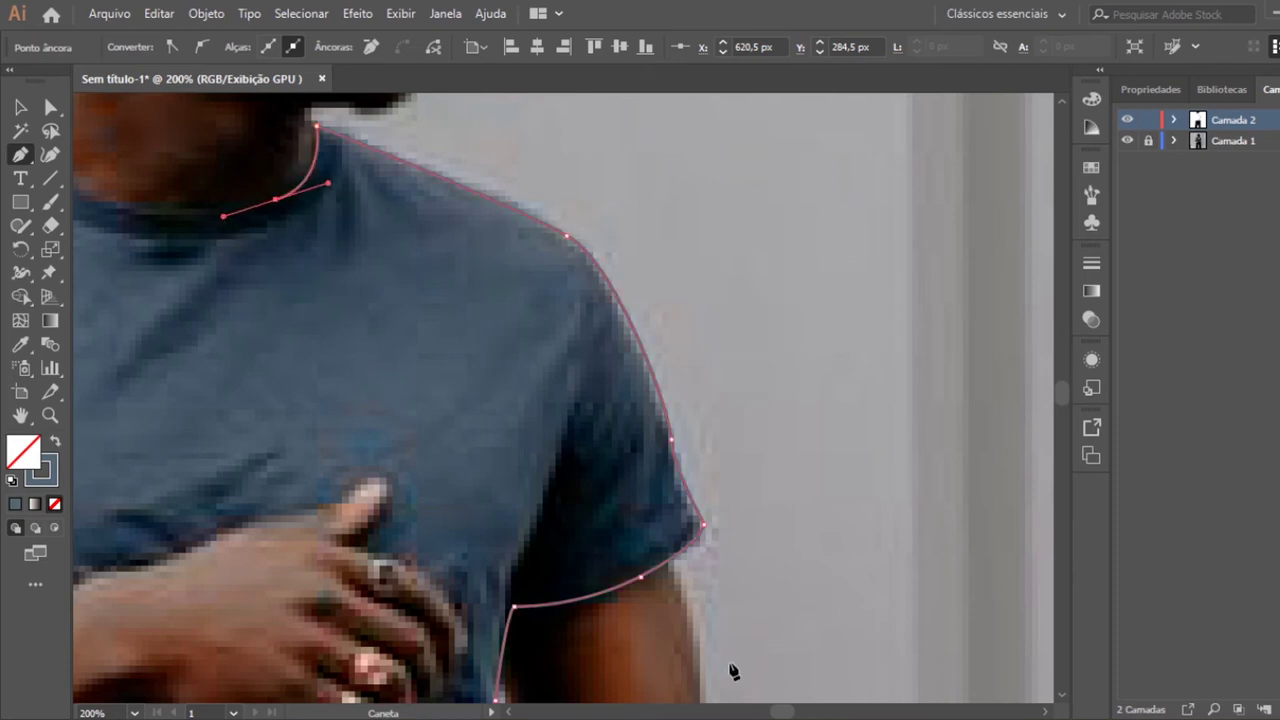
scroll(778, 705, "left", 1)
scroll(778, 708, "left", 5)
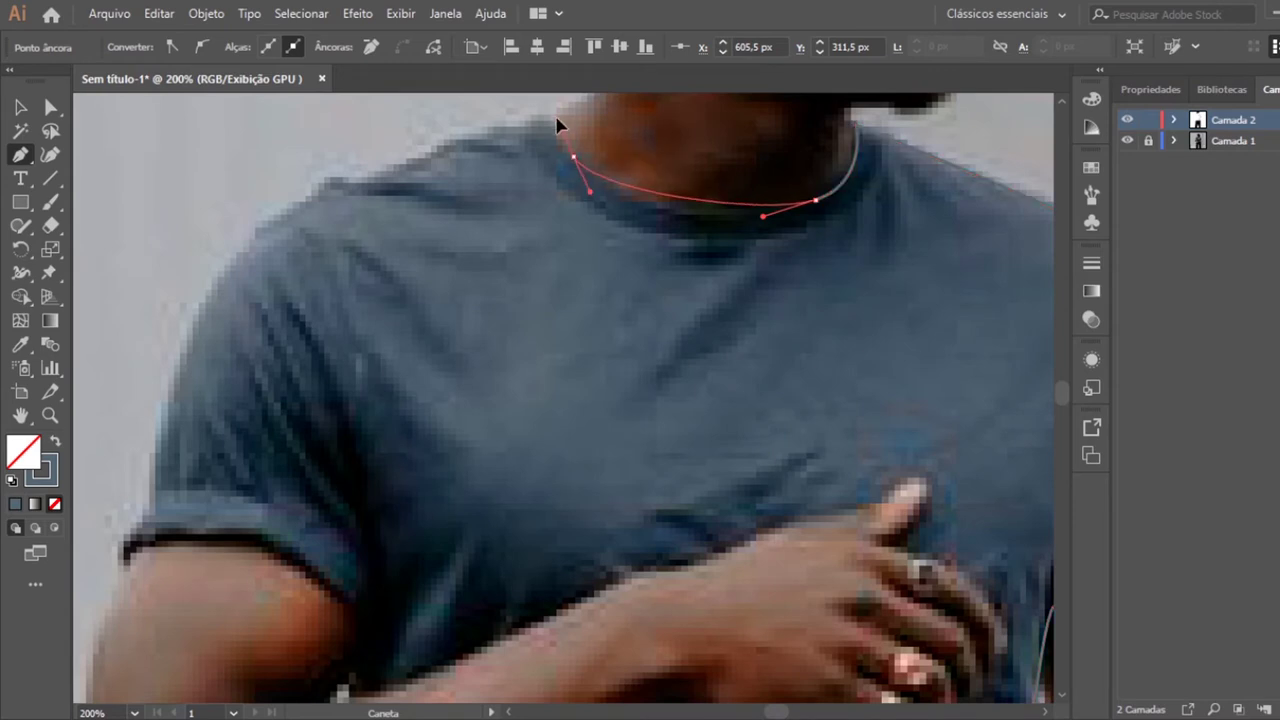
scroll(560, 130, "up", 3)
left_click_drag(573, 304, 516, 241)
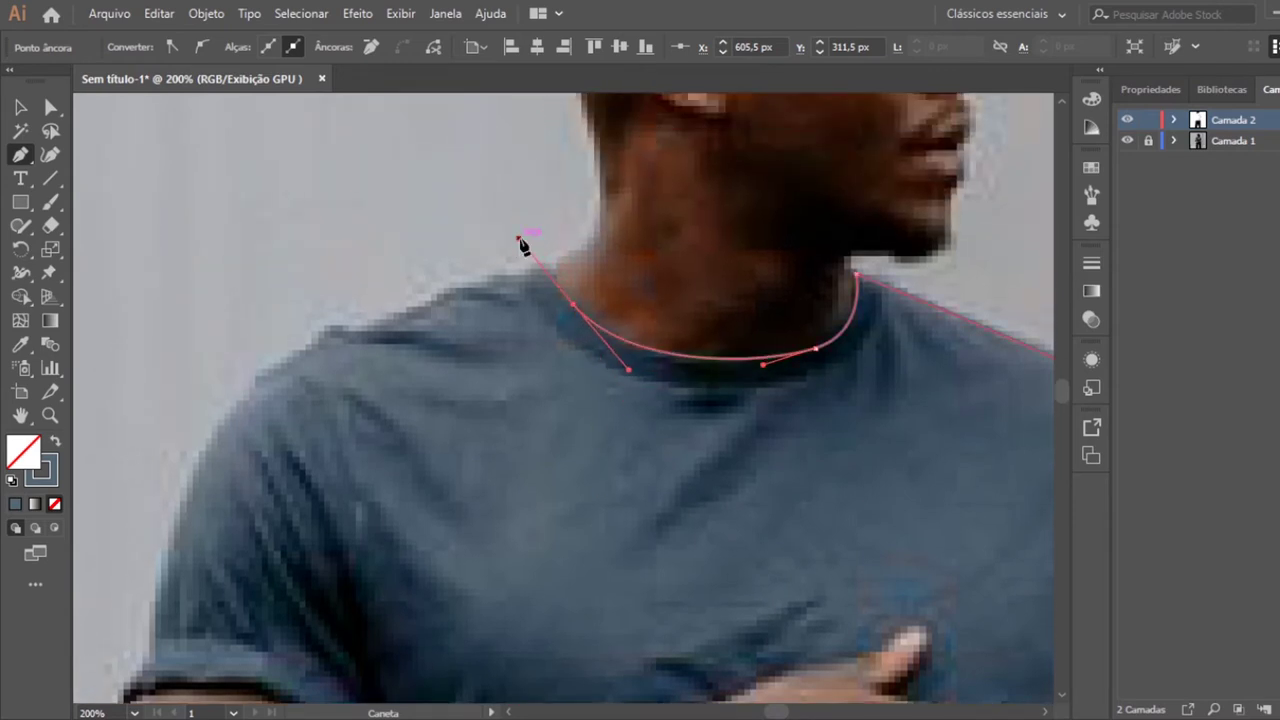
left_click_drag(573, 304, 550, 262)
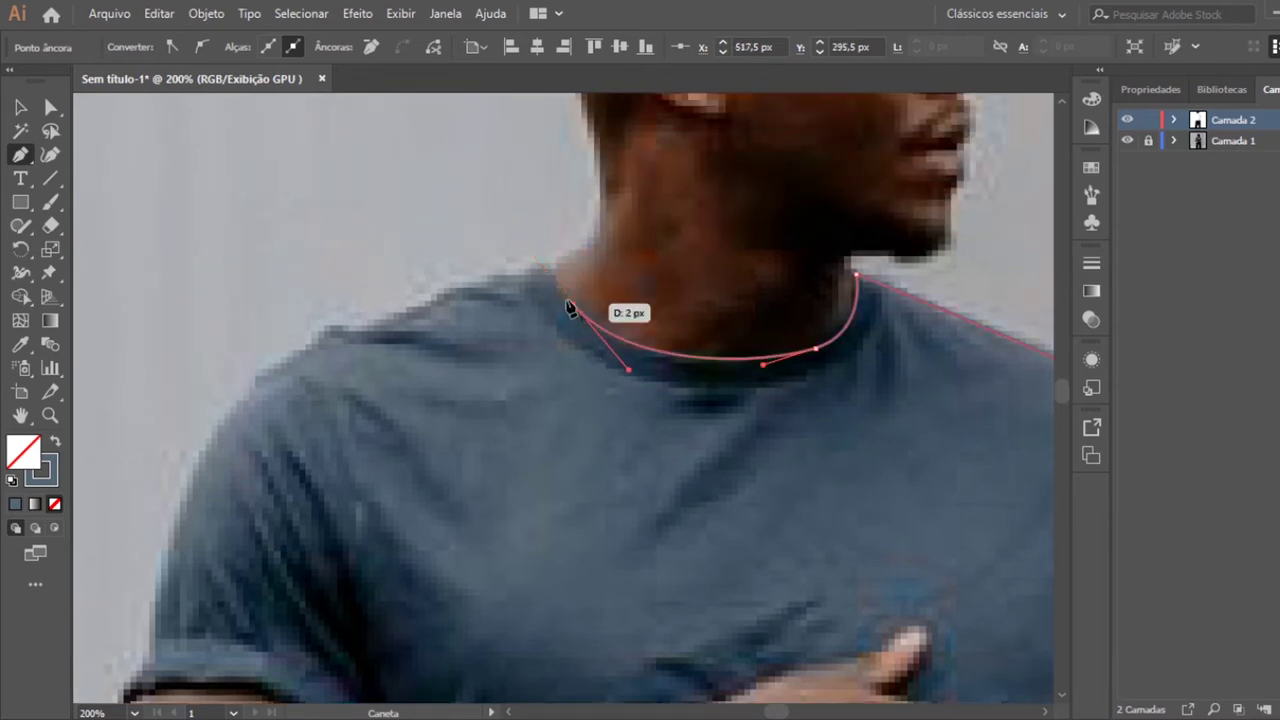
left_click(550, 257)
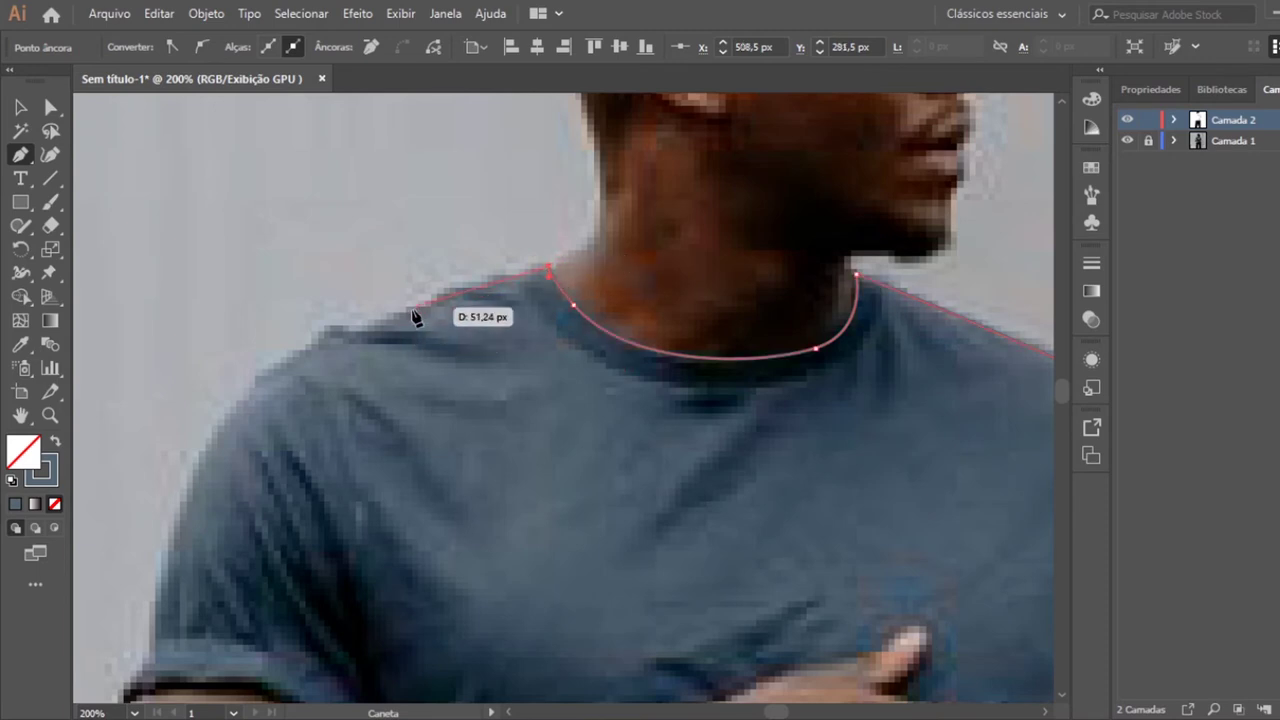
Add anchors across the left shoulder to the top of the sleeve.
left_click_drag(414, 306, 398, 322)
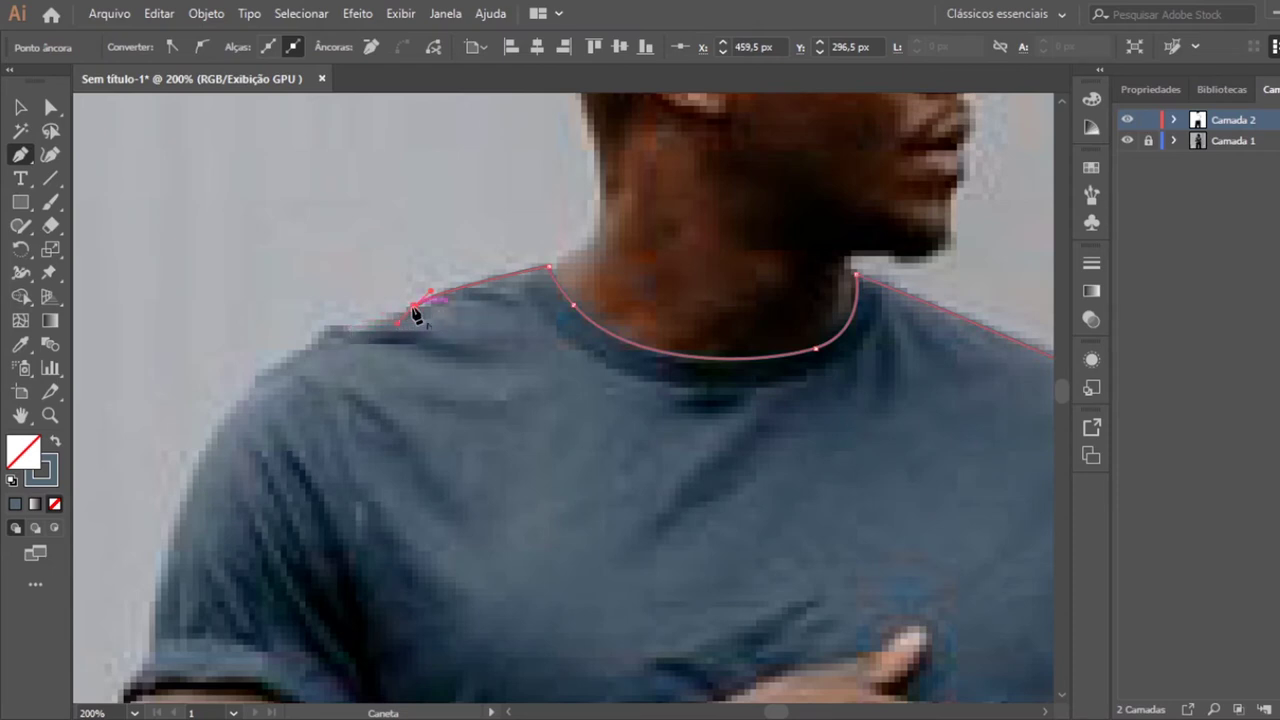
left_click(414, 307)
left_click(337, 327)
left_click(323, 327)
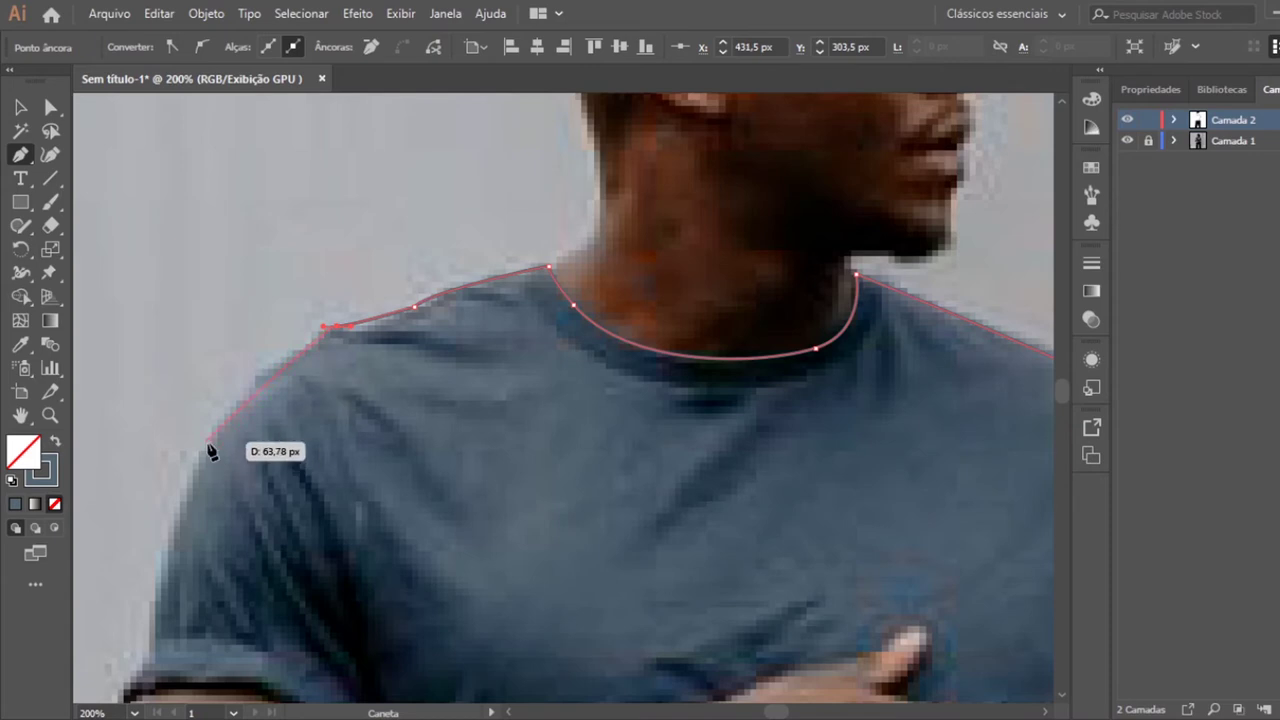
Trace down the left sleeve's outer edge and curve the outline along its hem.
left_click_drag(209, 444, 200, 488)
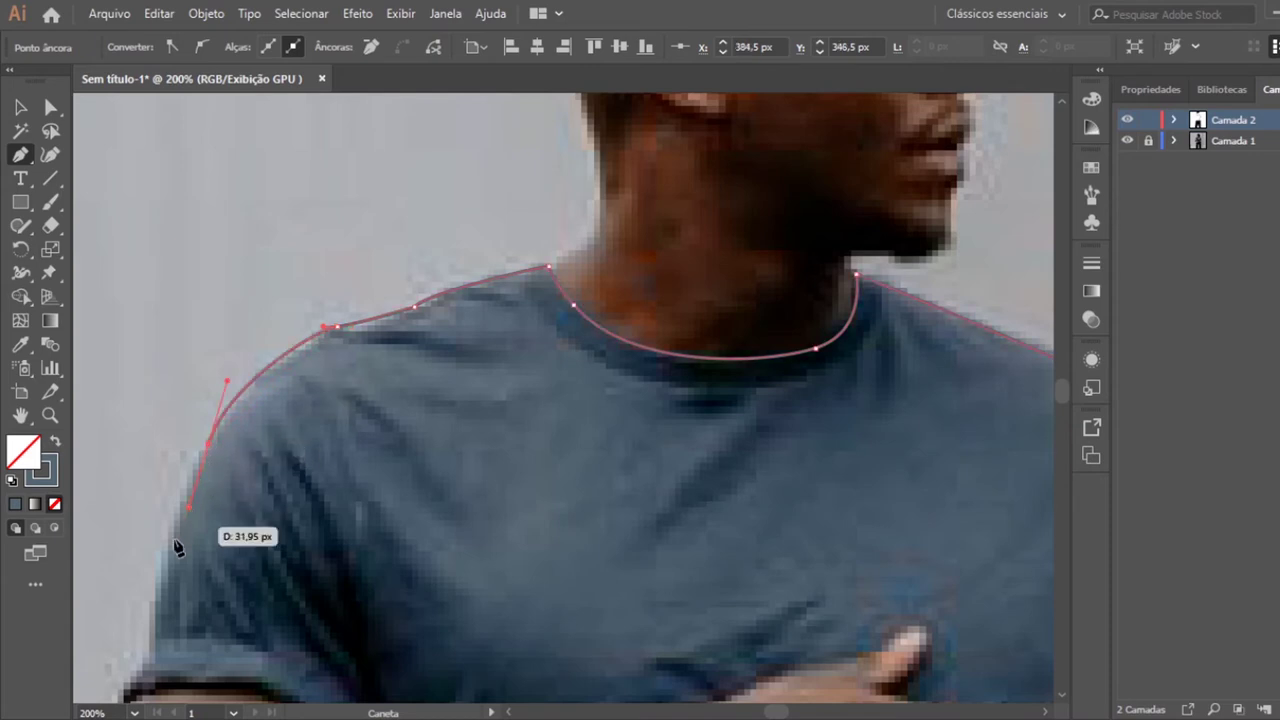
left_click(209, 444)
mouse_move(153, 637)
left_mouse_down()
mouse_move(158, 683)
mouse_move(141, 618)
left_mouse_up()
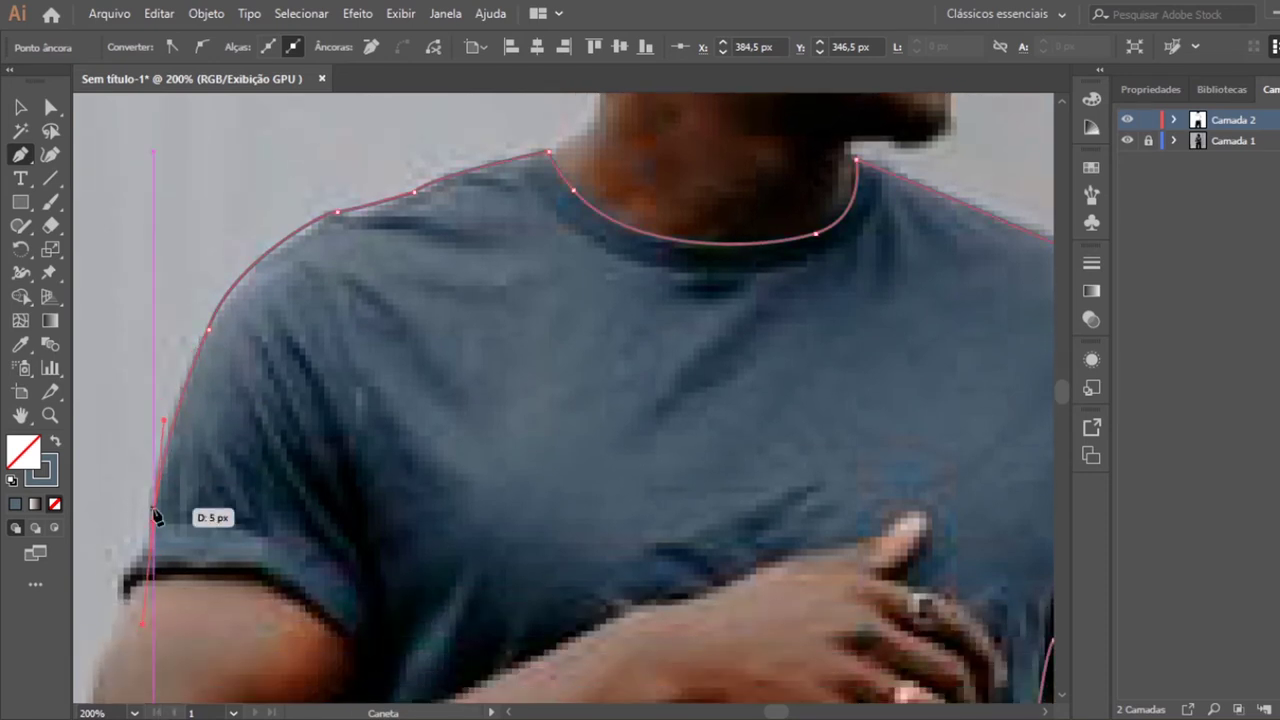
mouse_move(156, 516)
left_mouse_down()
mouse_move(136, 570)
mouse_move(118, 570)
mouse_move(126, 606)
left_mouse_up()
left_click_drag(238, 576, 343, 638)
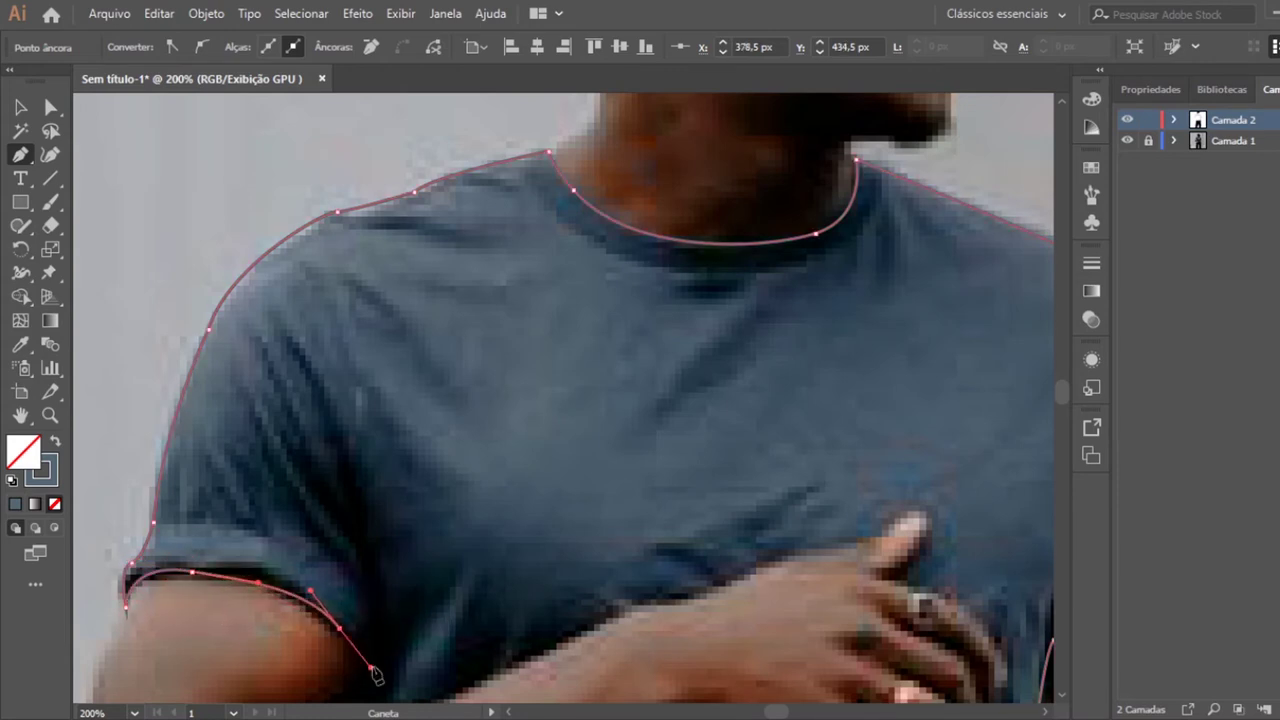
mouse_move(340, 628)
left_mouse_down()
mouse_move(337, 645)
mouse_move(360, 658)
left_mouse_up()
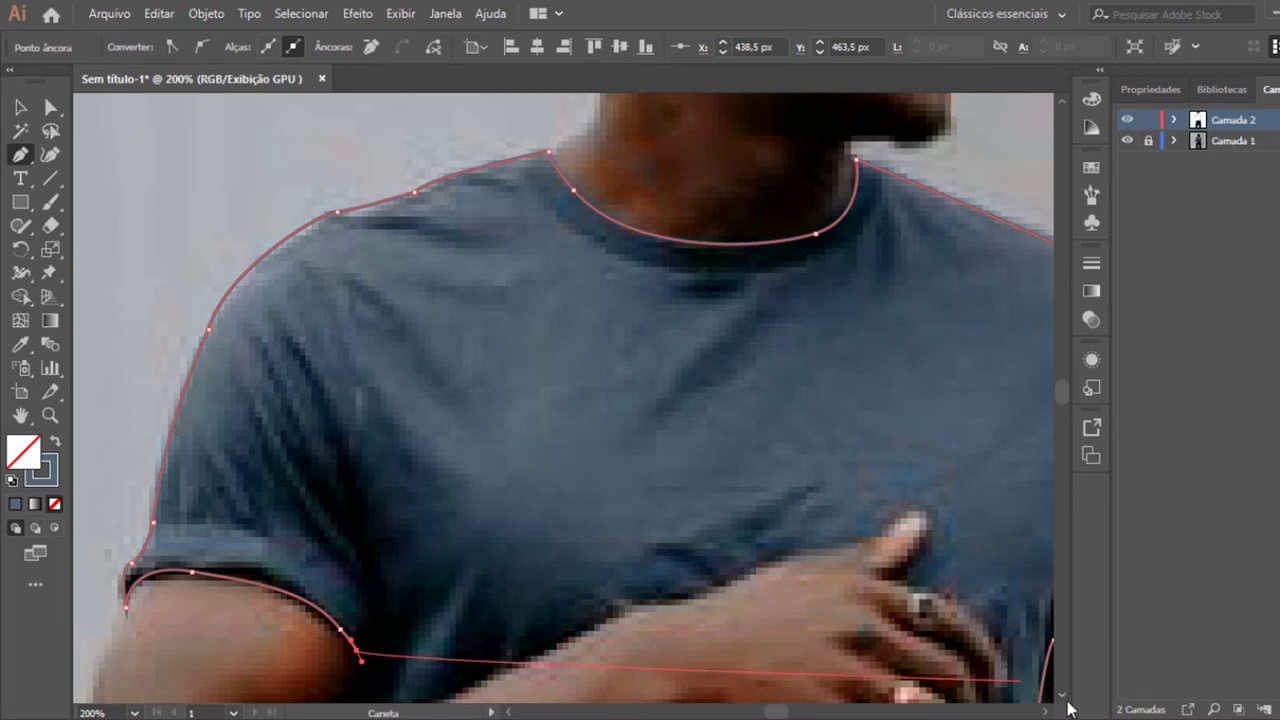
Trace from the underarm along the top of the forearm to the wrist.
scroll(1062, 698, "down", 2)
scroll(1062, 698, "down", 2)
scroll(1062, 698, "down", 2)
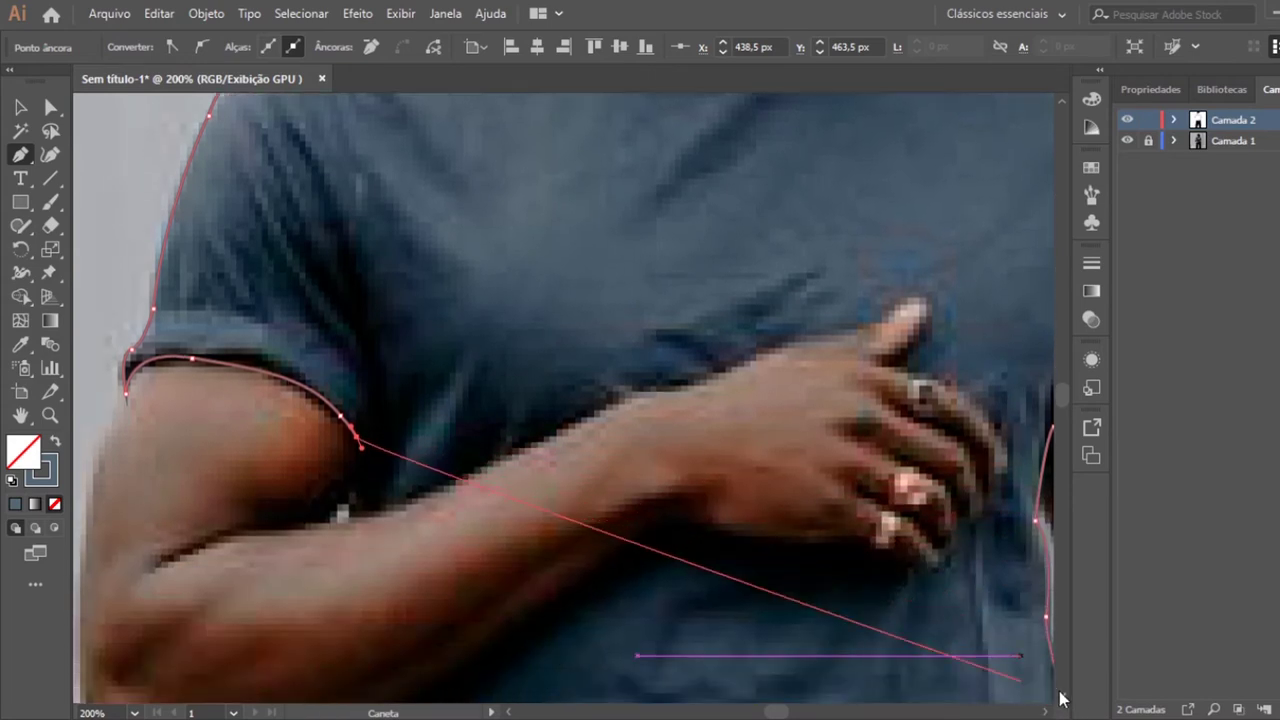
scroll(1062, 698, "down", 2)
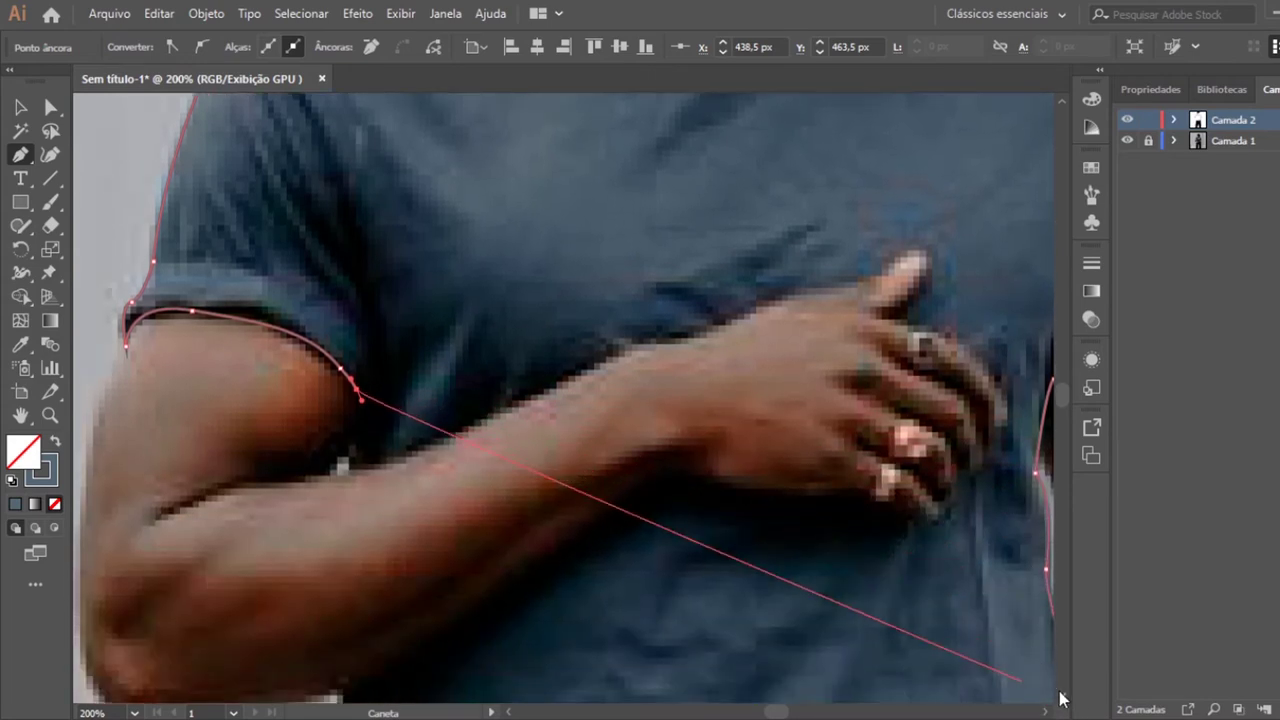
left_click(351, 472)
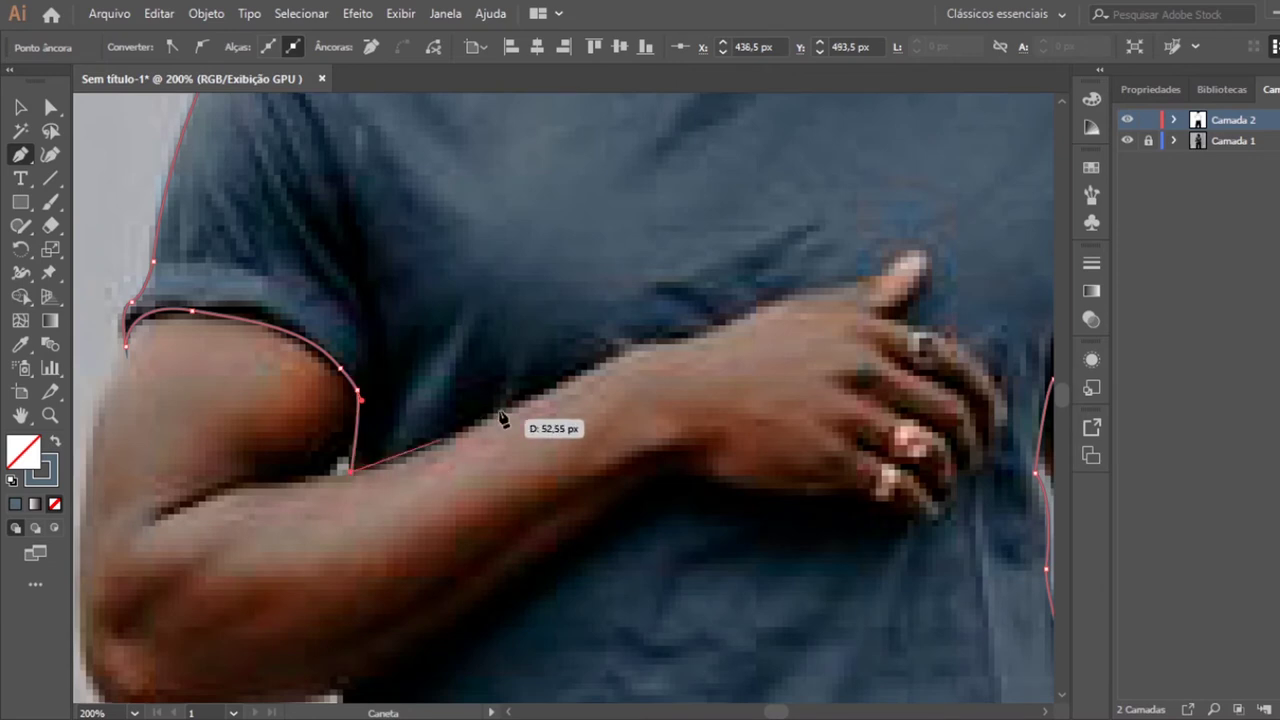
left_click_drag(516, 401, 587, 357)
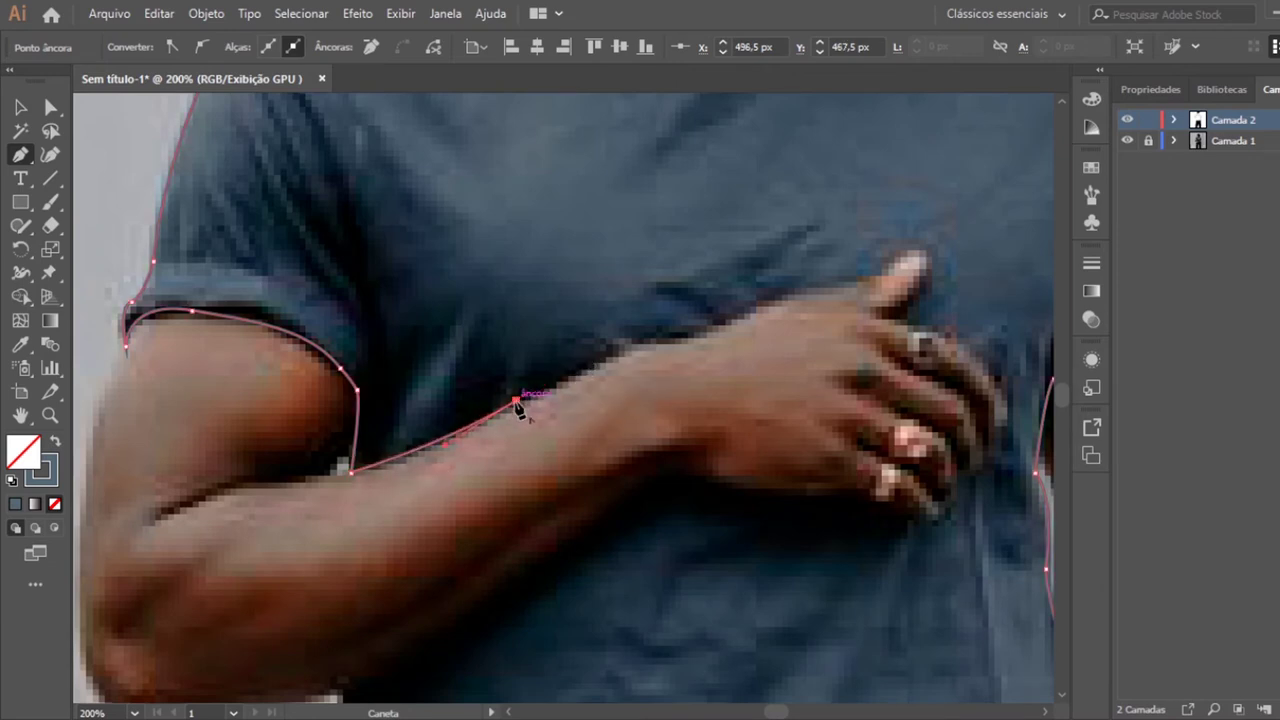
left_click_drag(697, 338, 757, 352)
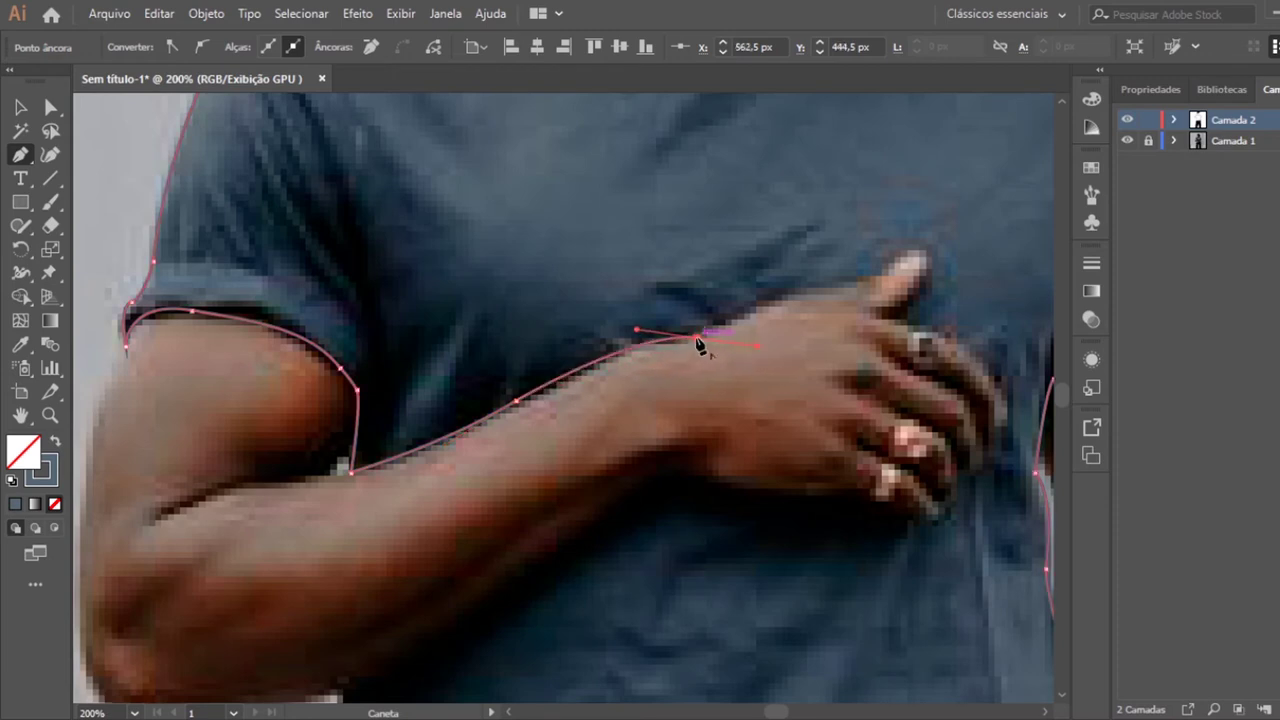
left_click(697, 339)
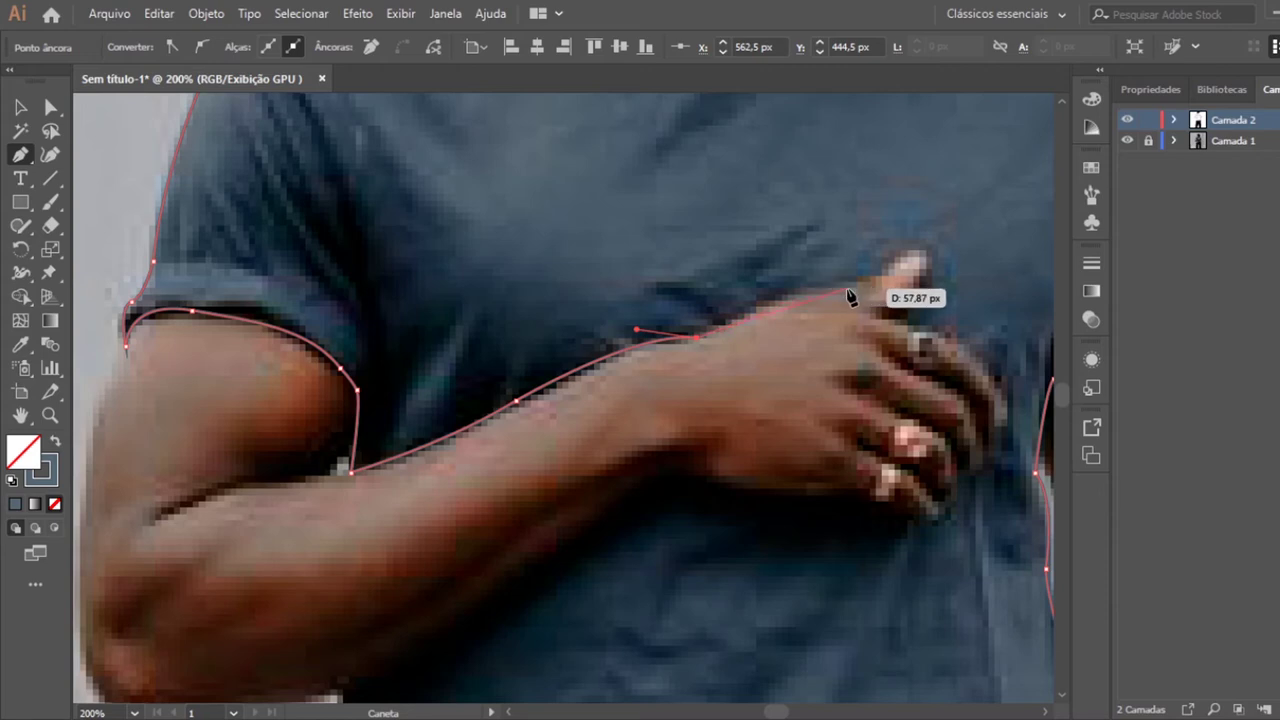
Outline the hand around the thumb, knuckles and fingers to under the wrist.
left_click(780, 306)
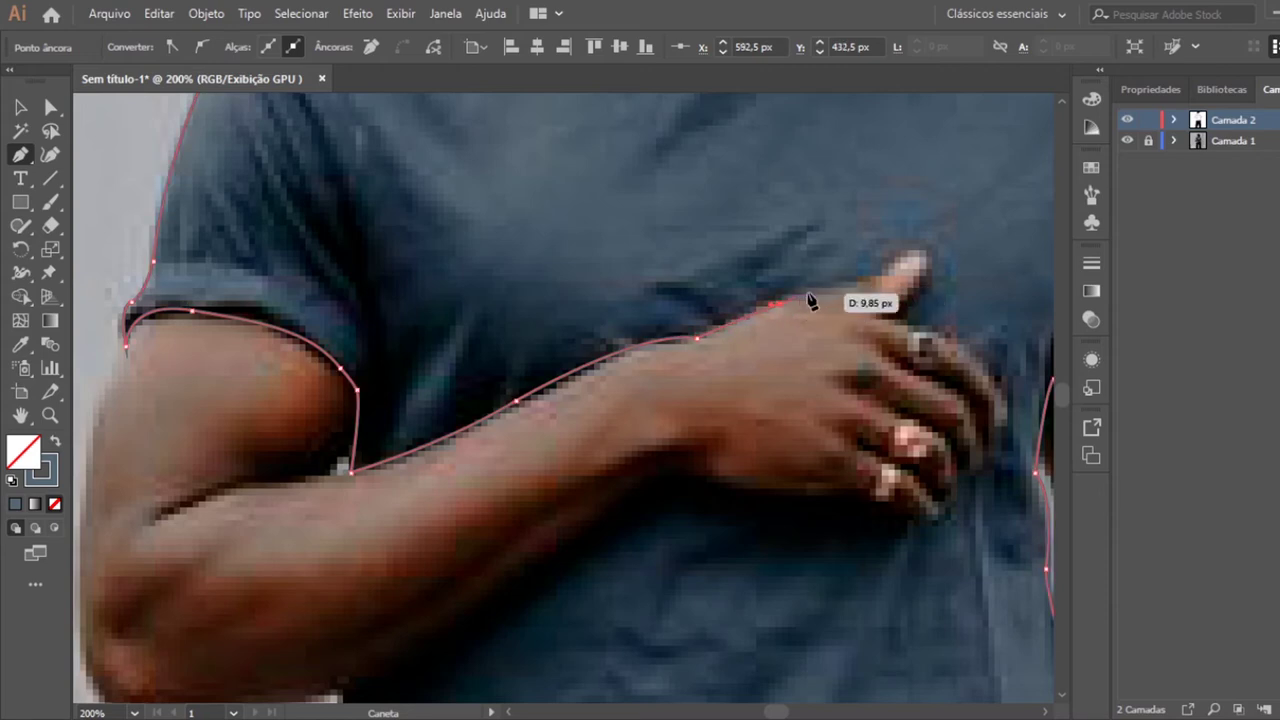
left_click(826, 288)
left_click(856, 289)
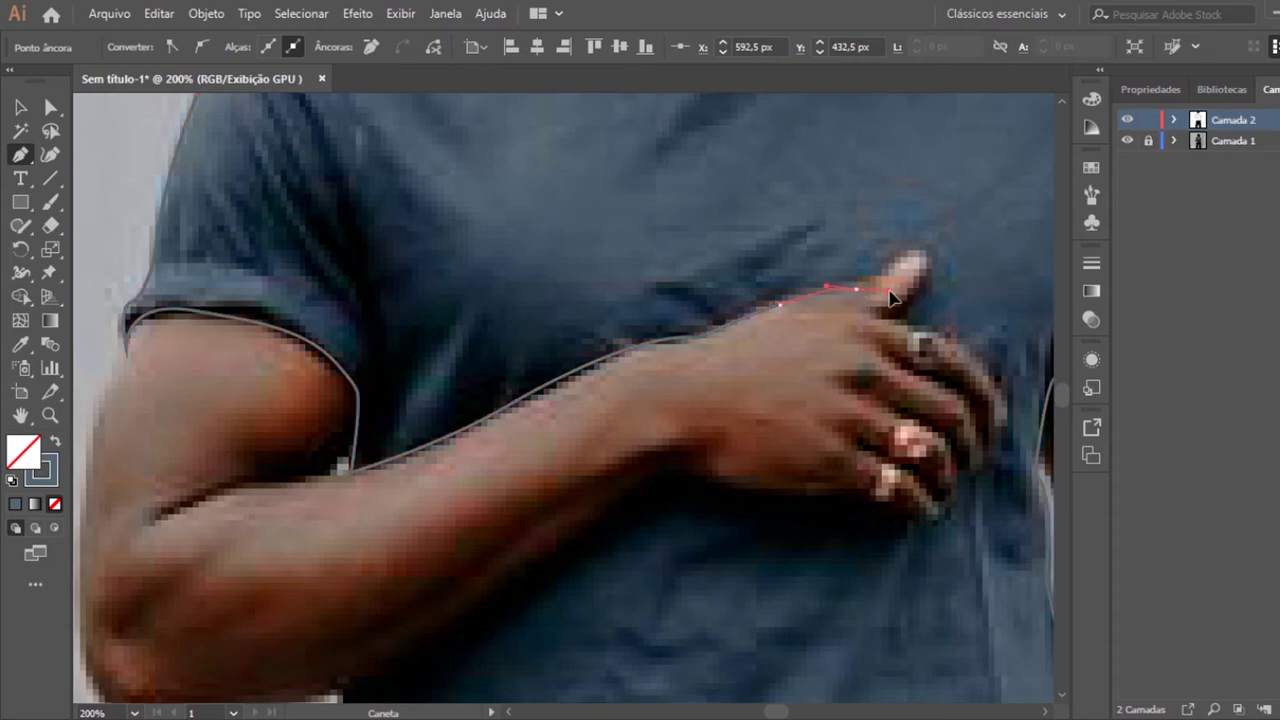
mouse_move(910, 296)
left_mouse_down()
mouse_move(858, 293)
mouse_move(903, 252)
mouse_move(937, 268)
mouse_move(893, 325)
left_mouse_up()
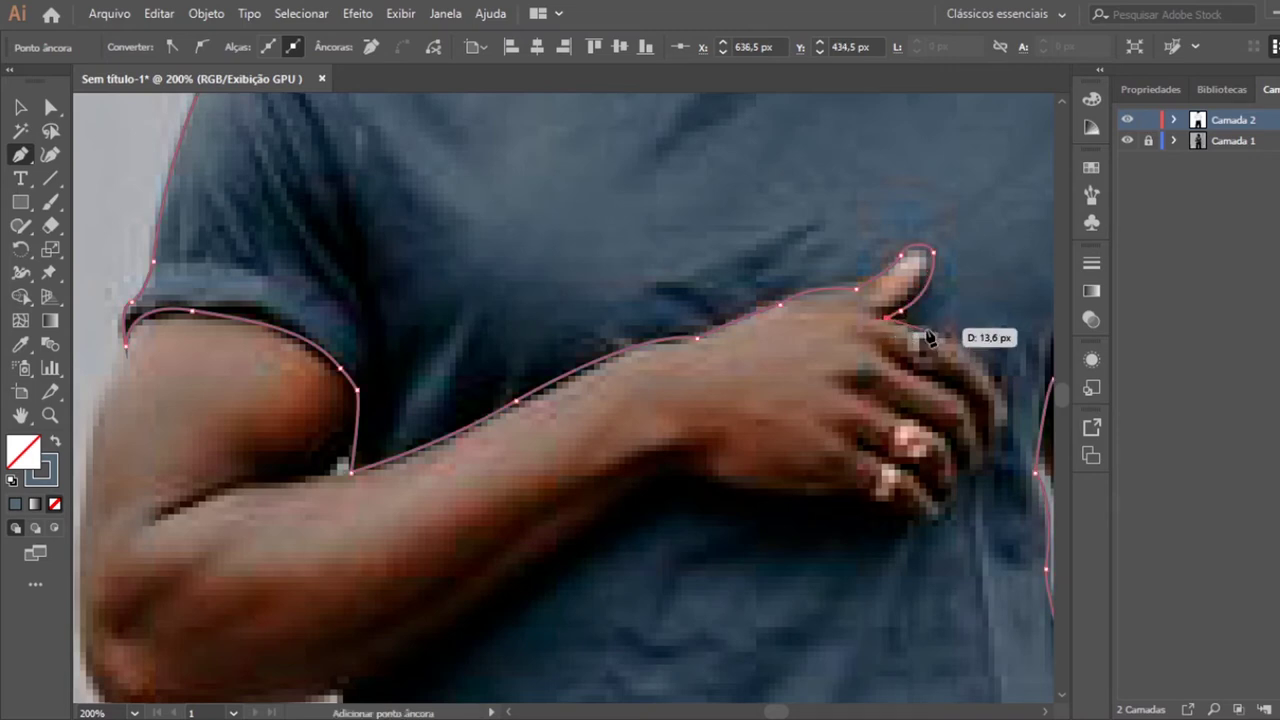
mouse_move(889, 321)
left_mouse_down()
mouse_move(960, 344)
mouse_move(1005, 388)
mouse_move(1013, 408)
mouse_move(975, 438)
left_mouse_up()
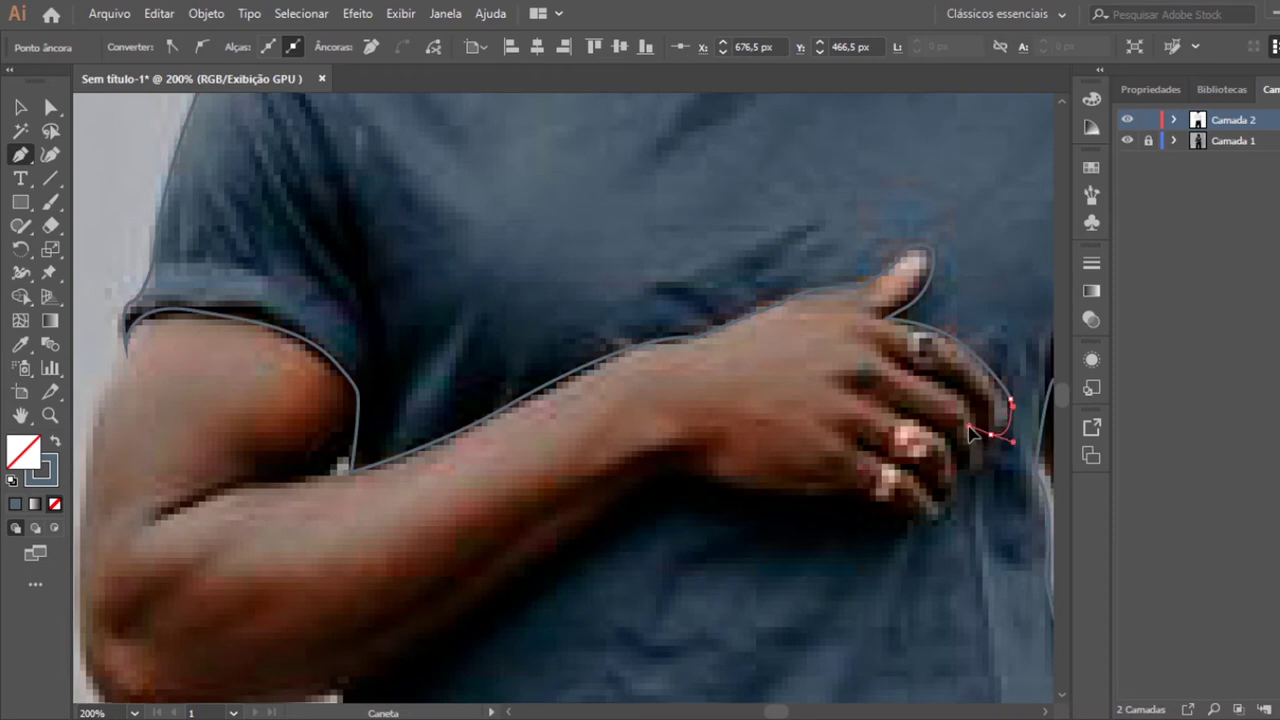
mouse_move(968, 436)
left_mouse_down()
mouse_move(995, 443)
mouse_move(980, 443)
mouse_move(991, 443)
mouse_move(975, 485)
mouse_move(962, 474)
left_mouse_up()
mouse_move(961, 472)
left_mouse_down()
mouse_move(928, 462)
mouse_move(957, 492)
mouse_move(908, 530)
left_mouse_up()
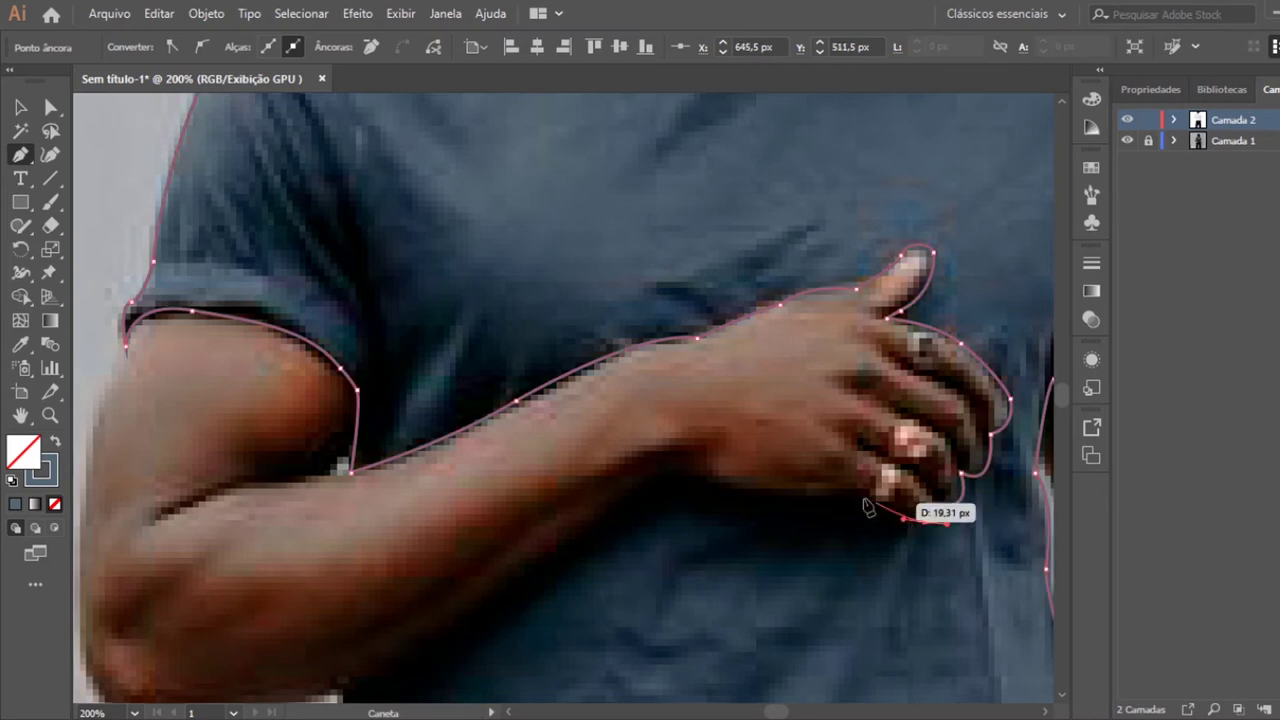
mouse_move(903, 524)
left_mouse_down()
mouse_move(935, 525)
mouse_move(652, 490)
left_mouse_up()
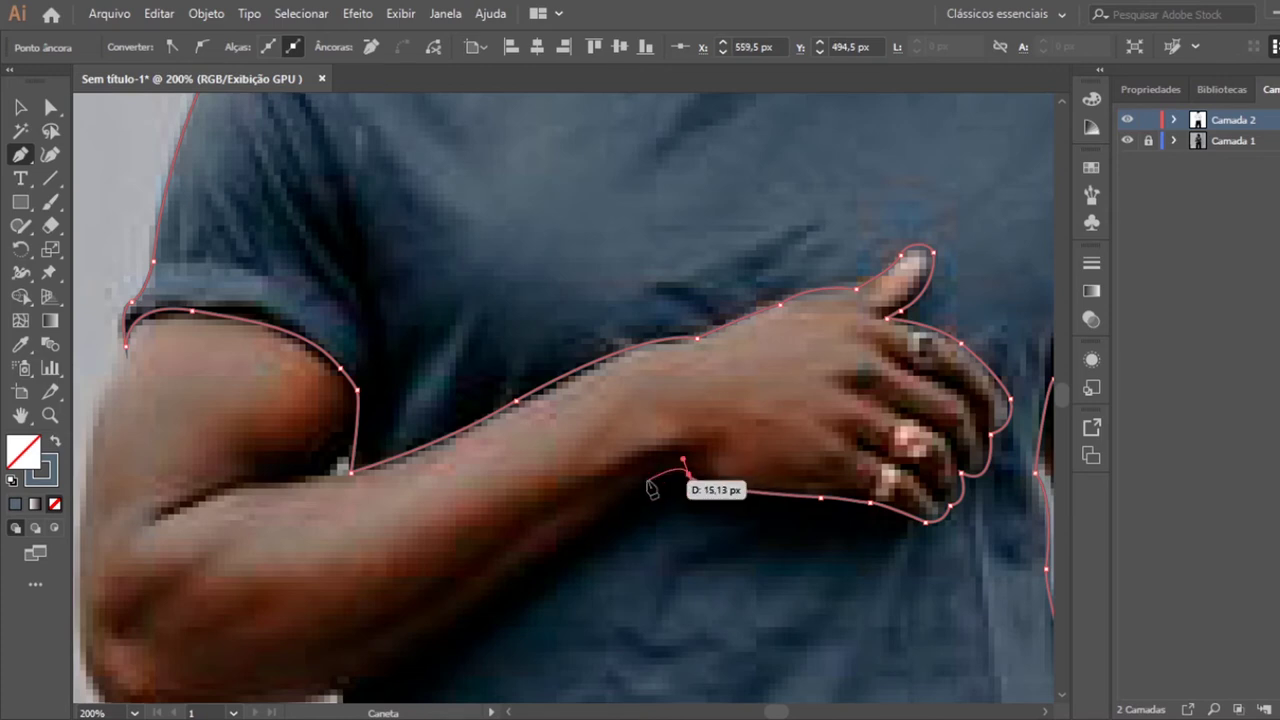
left_click(647, 480)
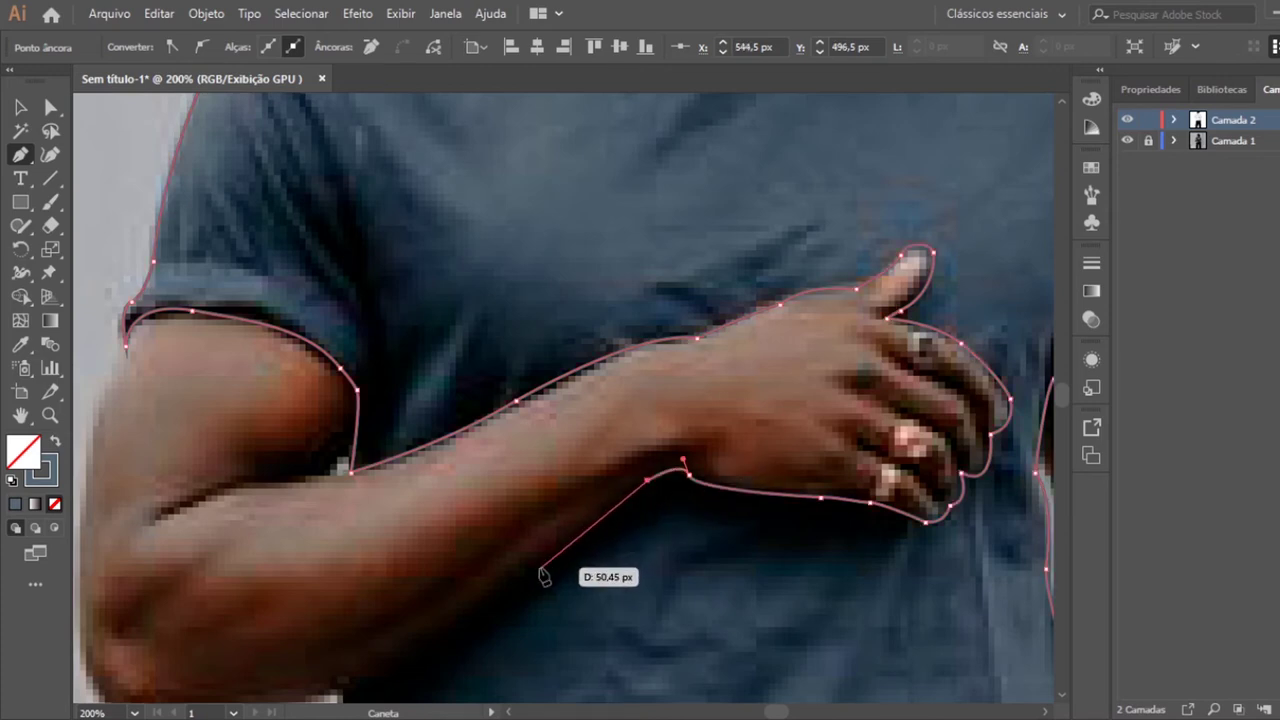
Follow the forearm's underside and down the shirt's left side to its bottom edge.
left_click_drag(510, 588, 481, 604)
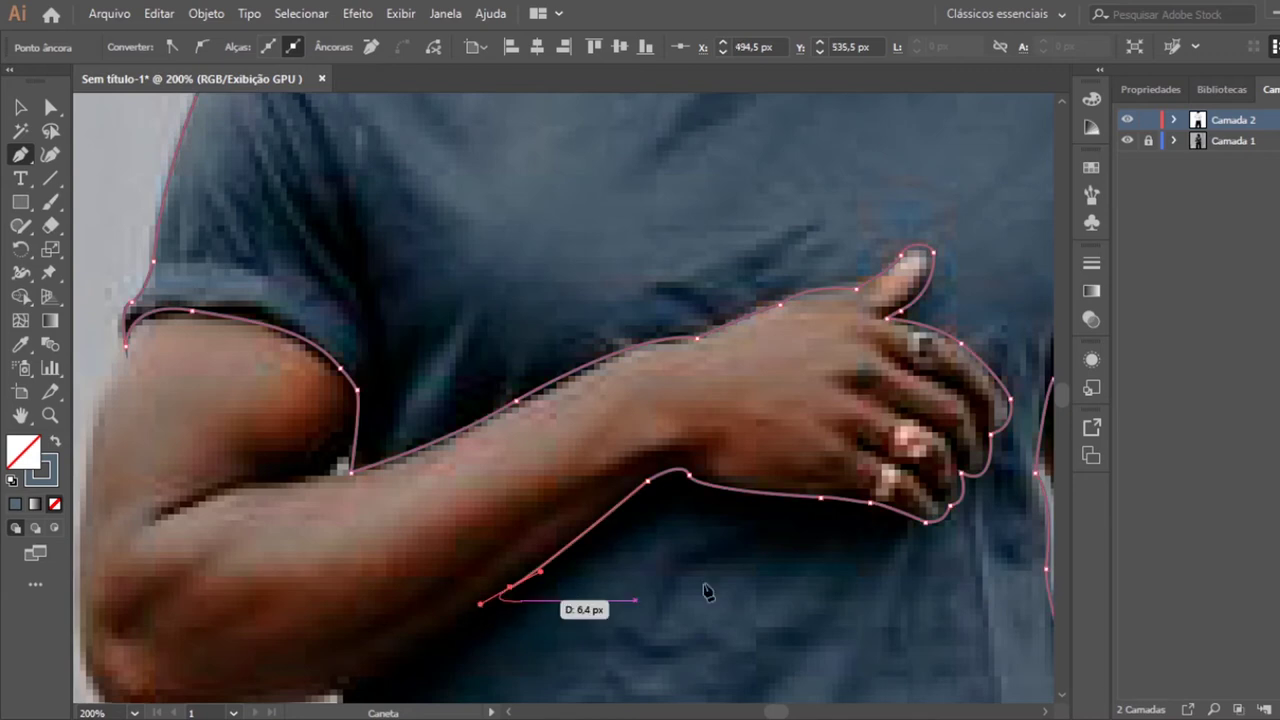
scroll(1065, 697, "down", 2)
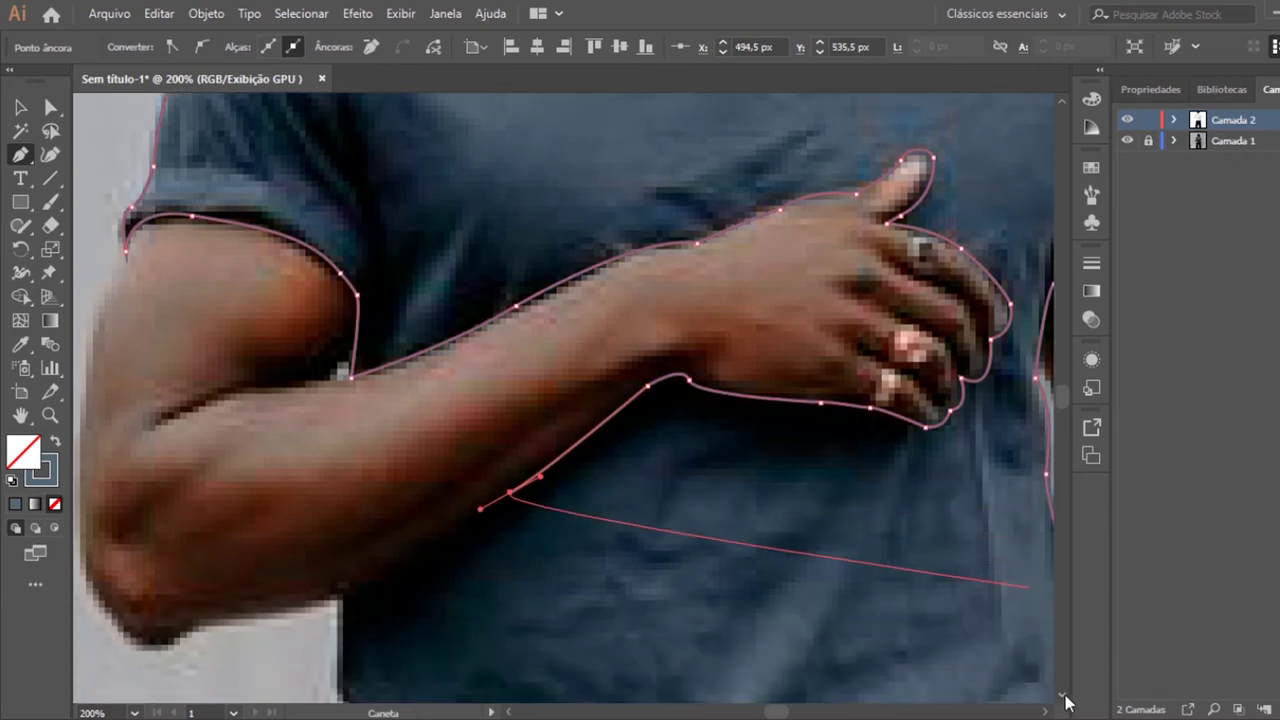
scroll(1065, 697, "down", 2)
scroll(1065, 697, "down", 2)
scroll(1065, 697, "down", 2)
scroll(1065, 703, "down", 1)
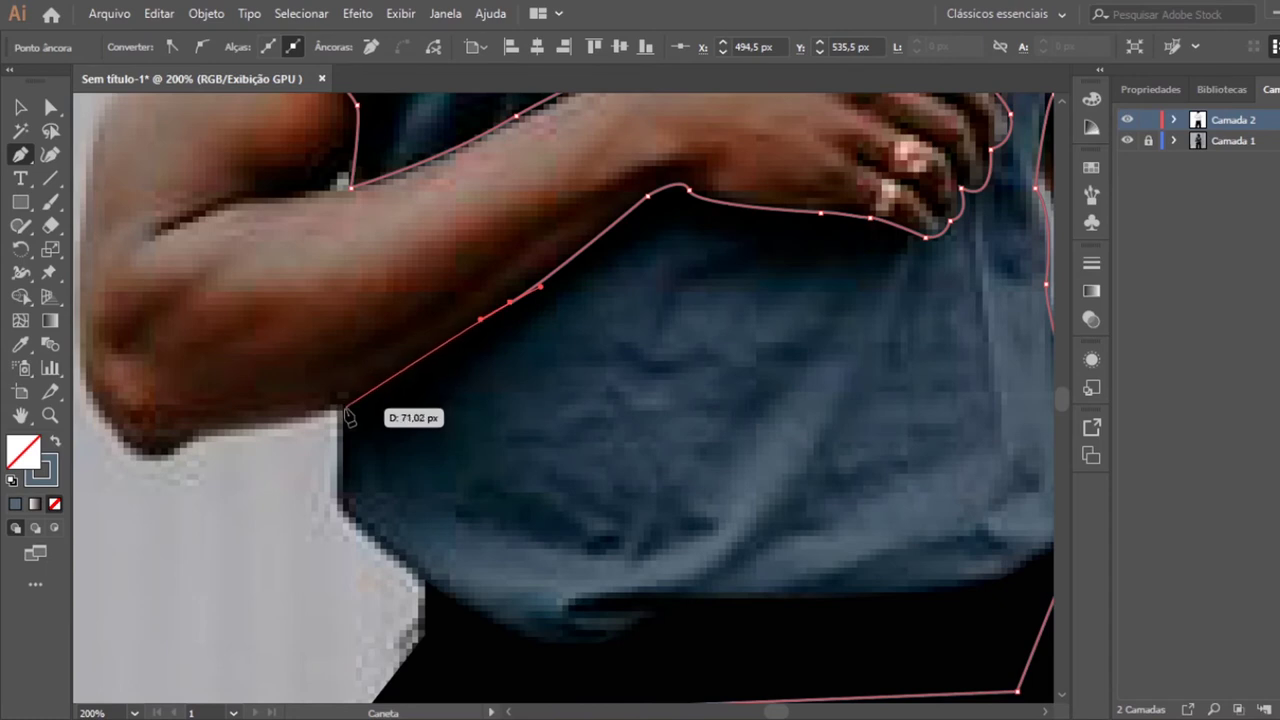
left_click_drag(345, 407, 360, 404)
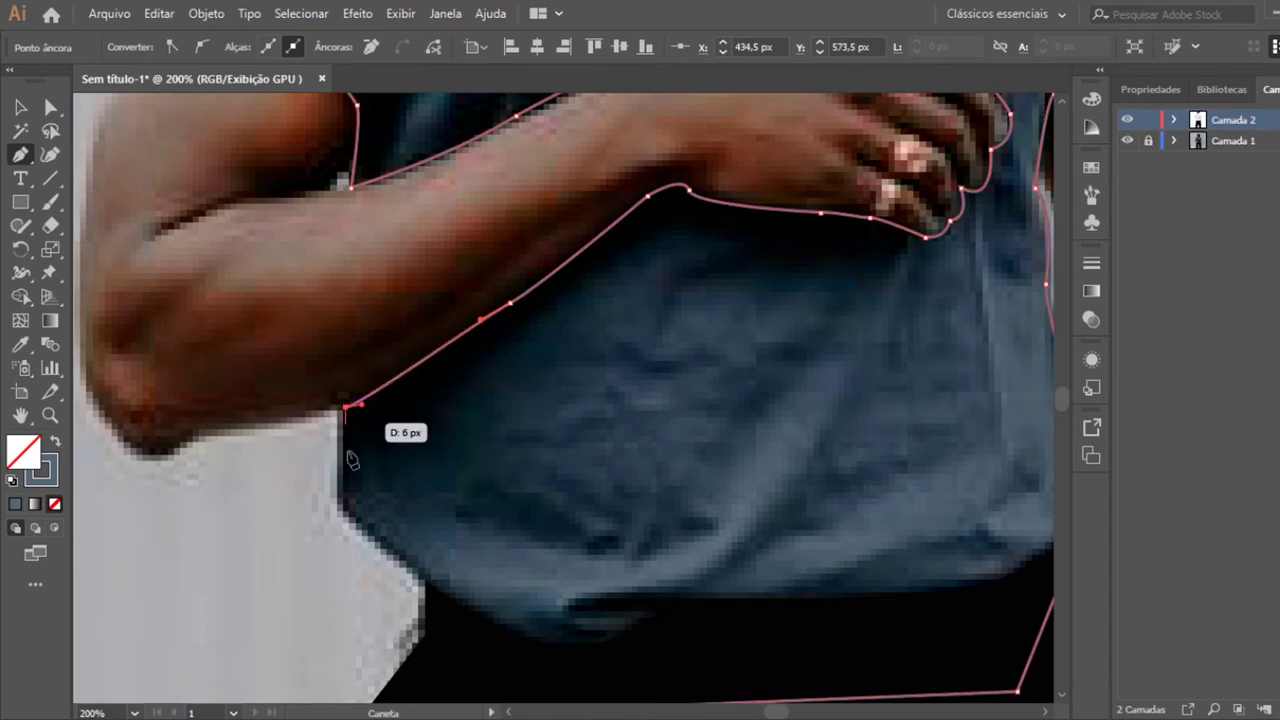
left_click_drag(341, 490, 364, 524)
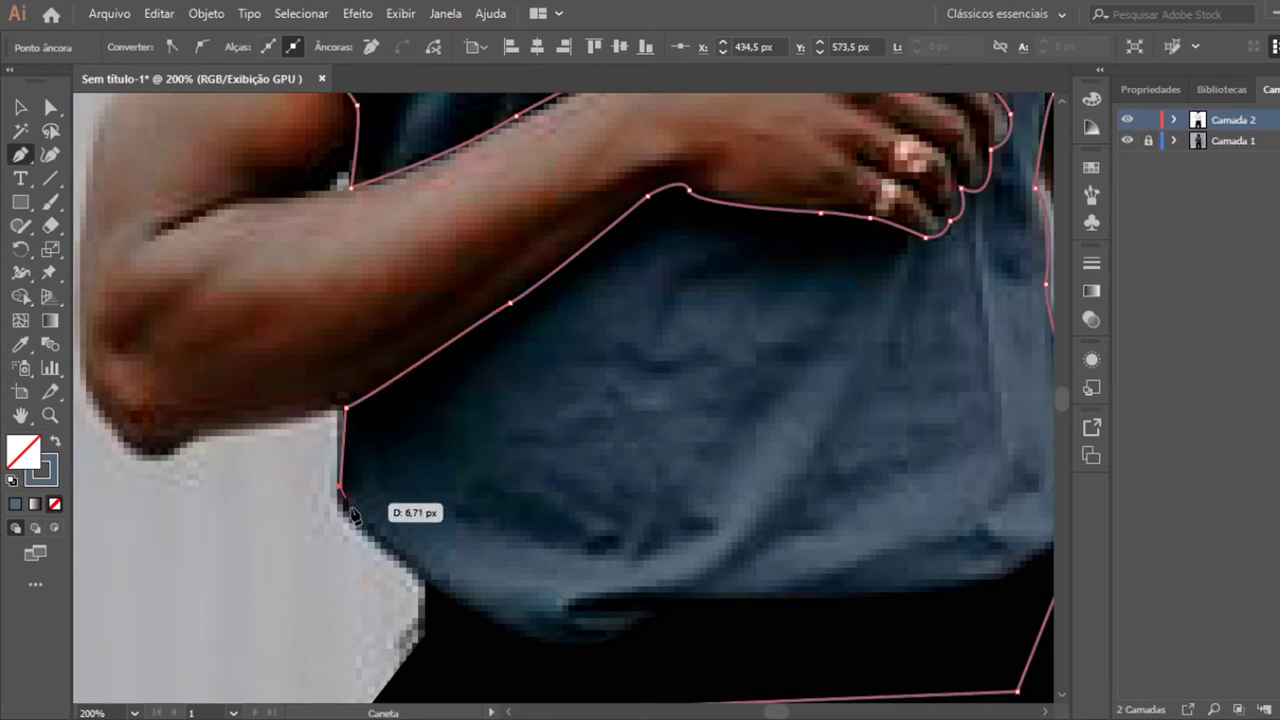
left_click_drag(417, 572, 434, 597)
left_click(433, 587)
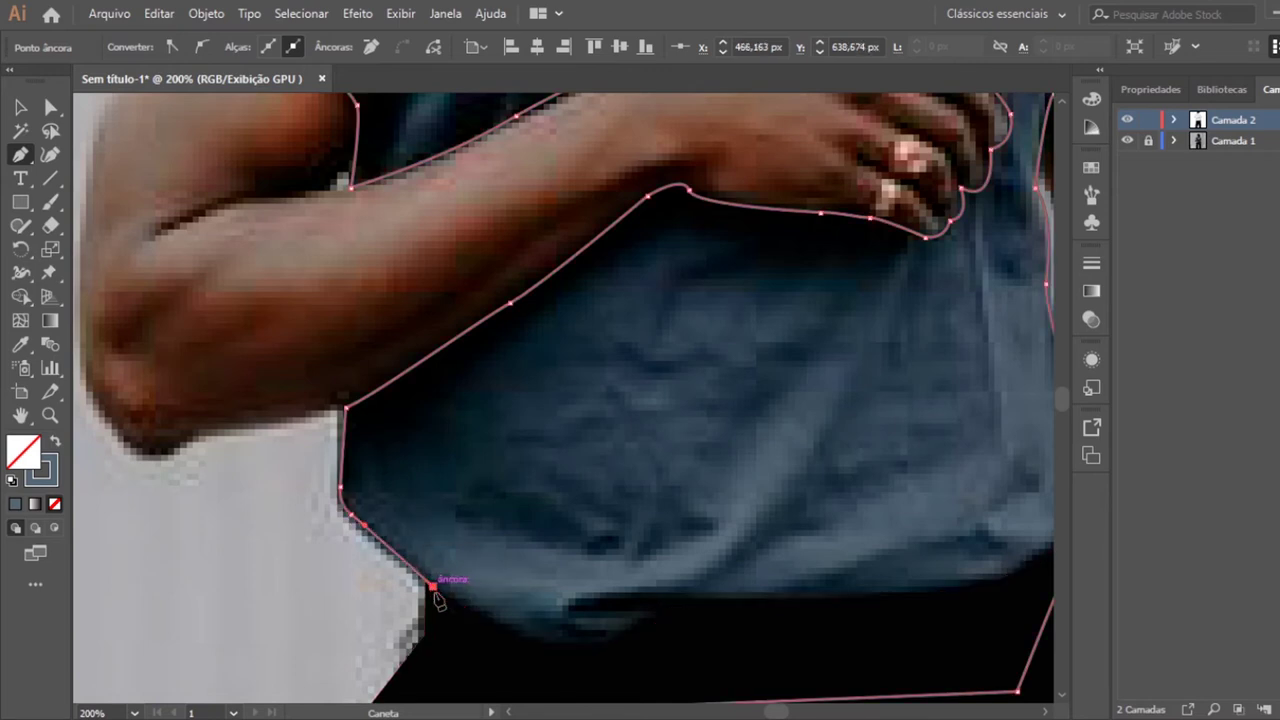
left_click(483, 644)
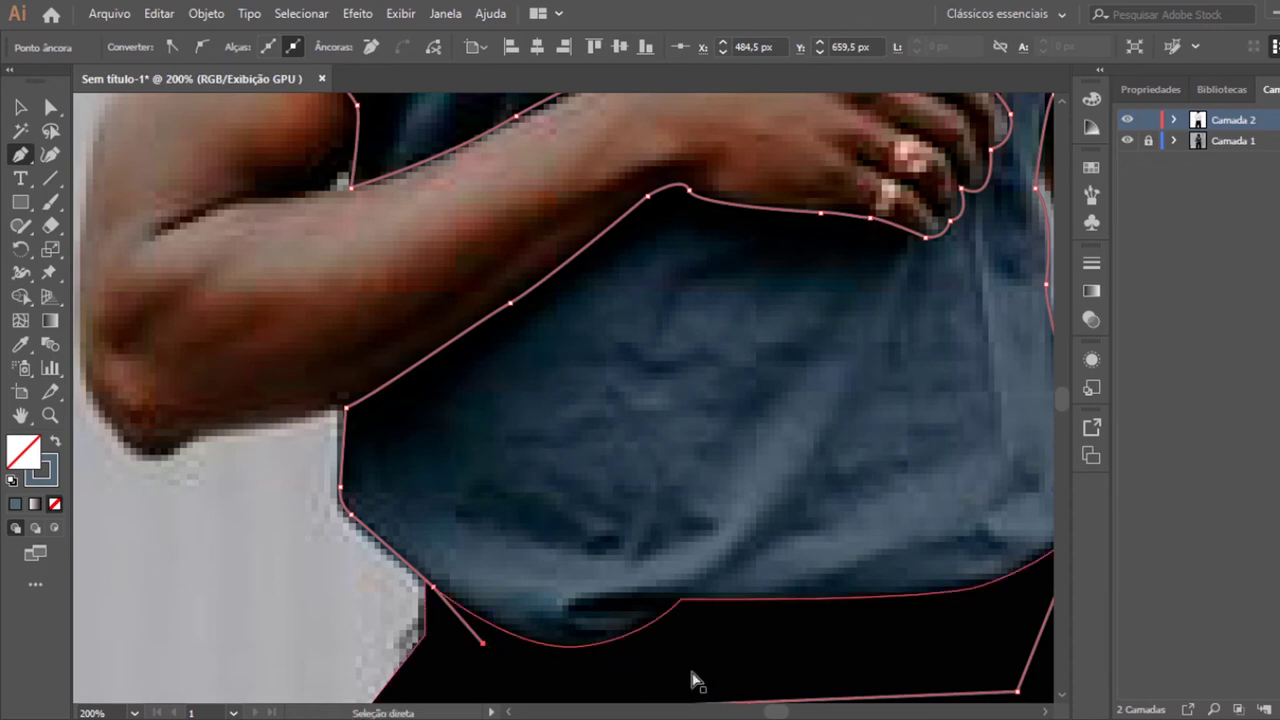
Zoom out and close the shirt outline at its starting anchor.
key("ctrl+minus")
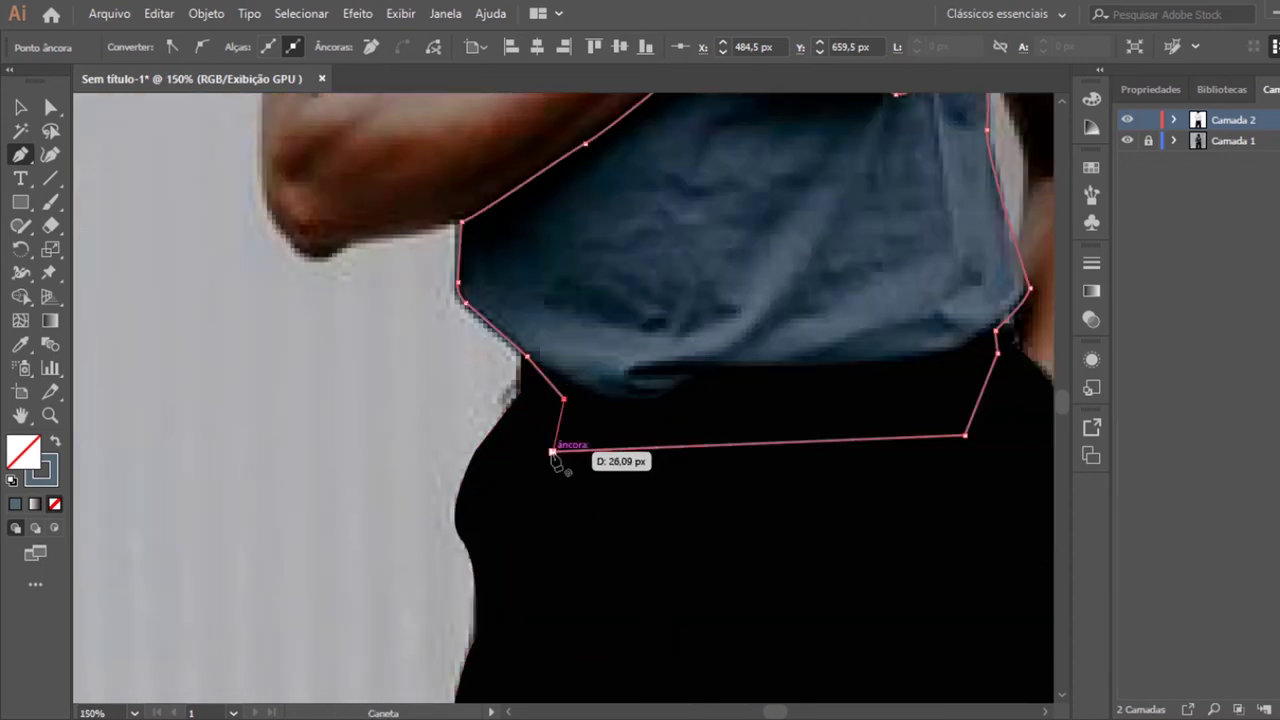
left_click(554, 453)
key("ctrl+minus")
key("ctrl+minus")
key("ctrl+minus")
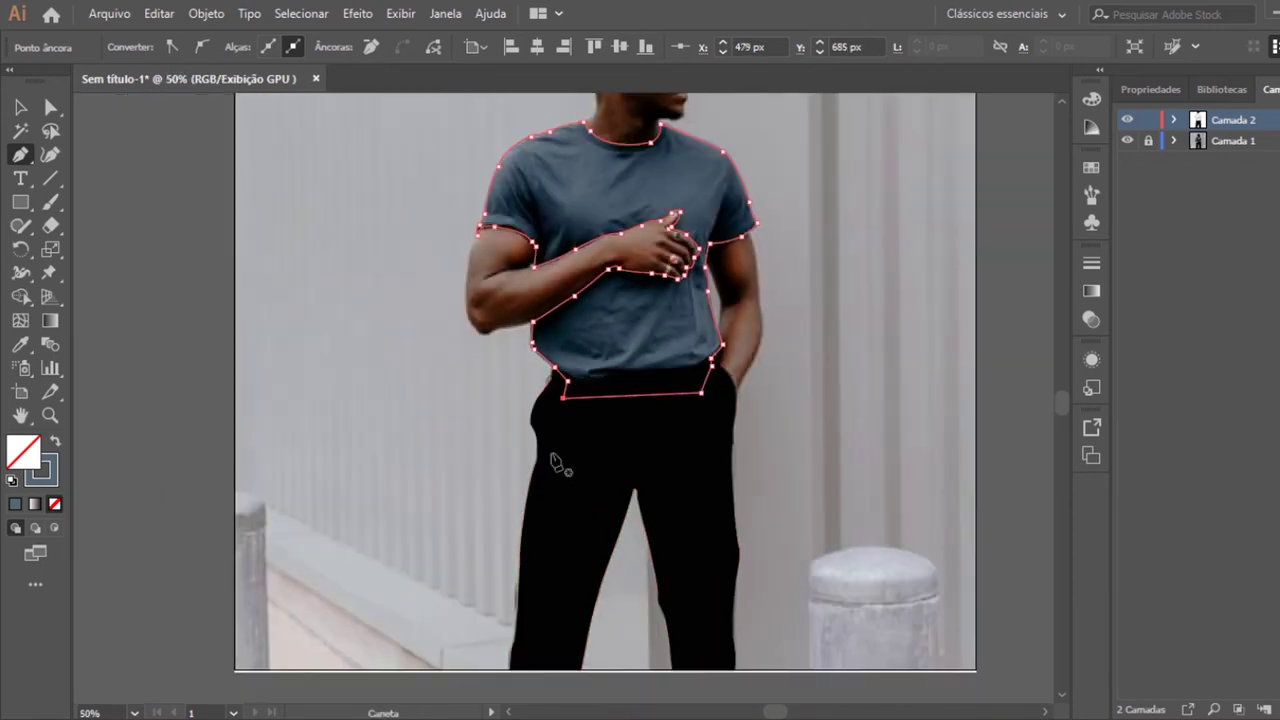
Fill the shirt blue-grey with no stroke and send it behind the trousers.
left_click(56, 441)
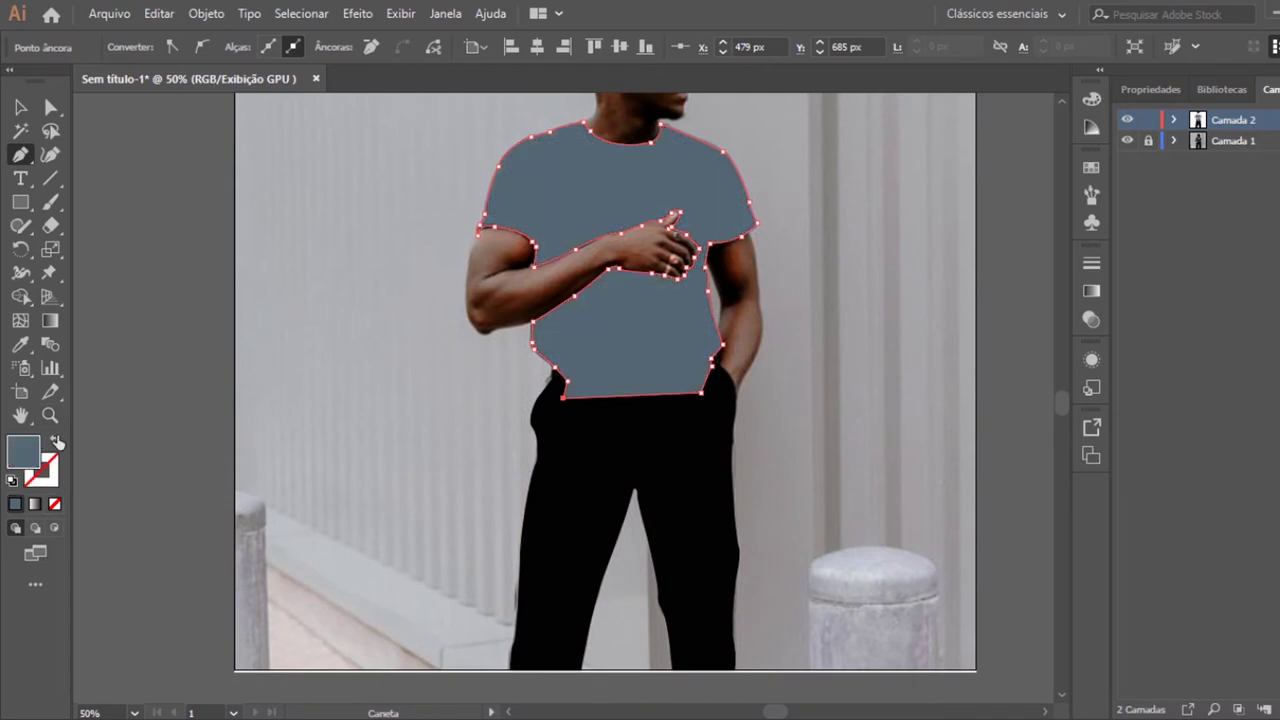
left_click(1175, 120)
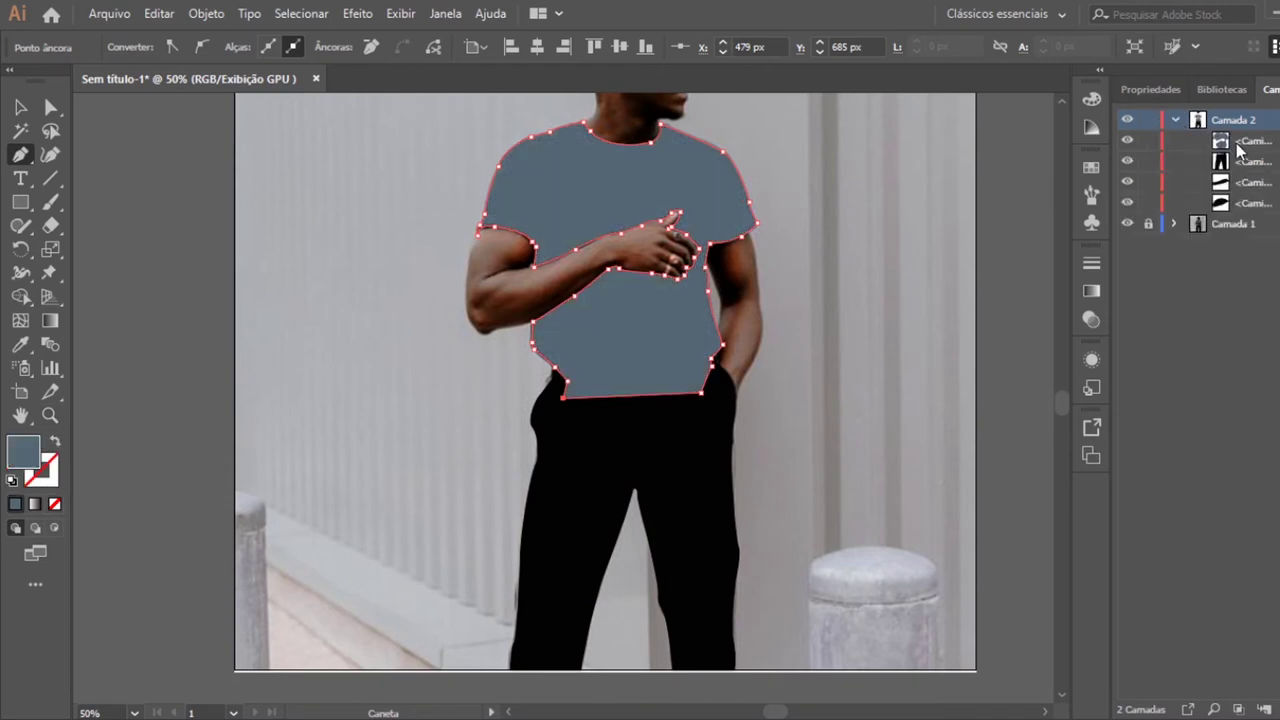
left_click(1240, 145)
key("ctrl+shift+bracketleft")
left_click(21, 108)
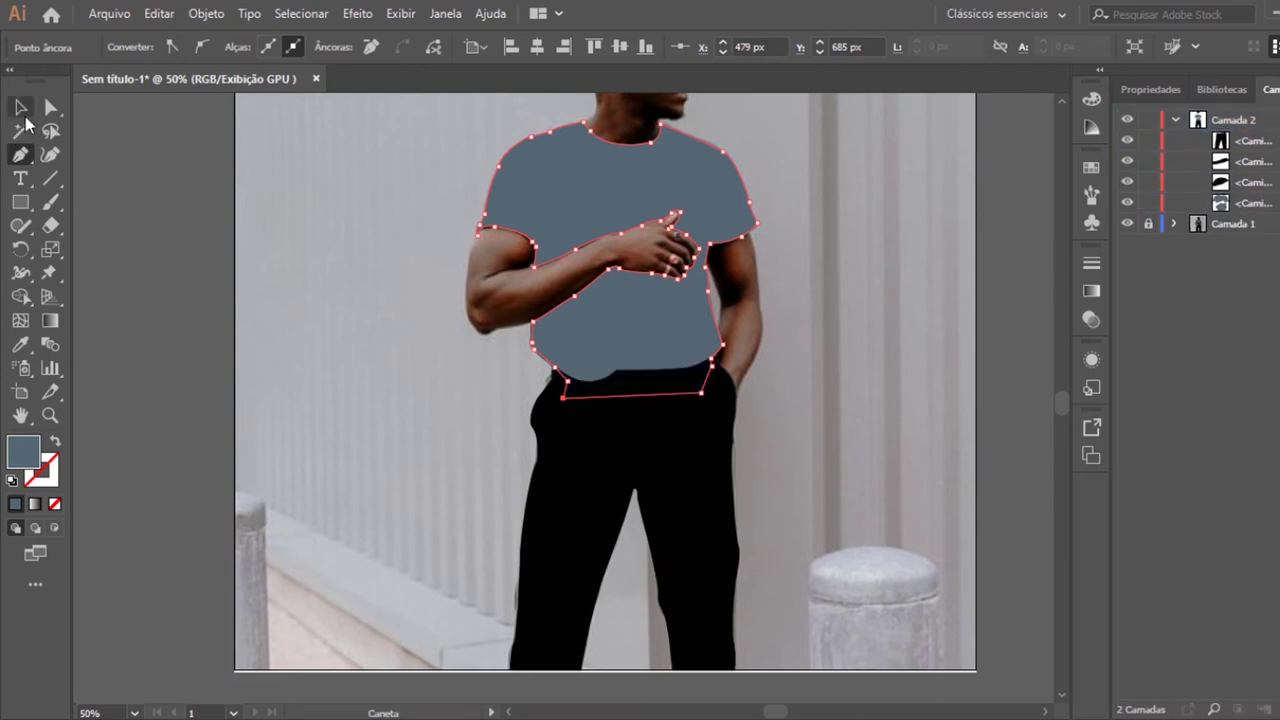
left_click(252, 221)
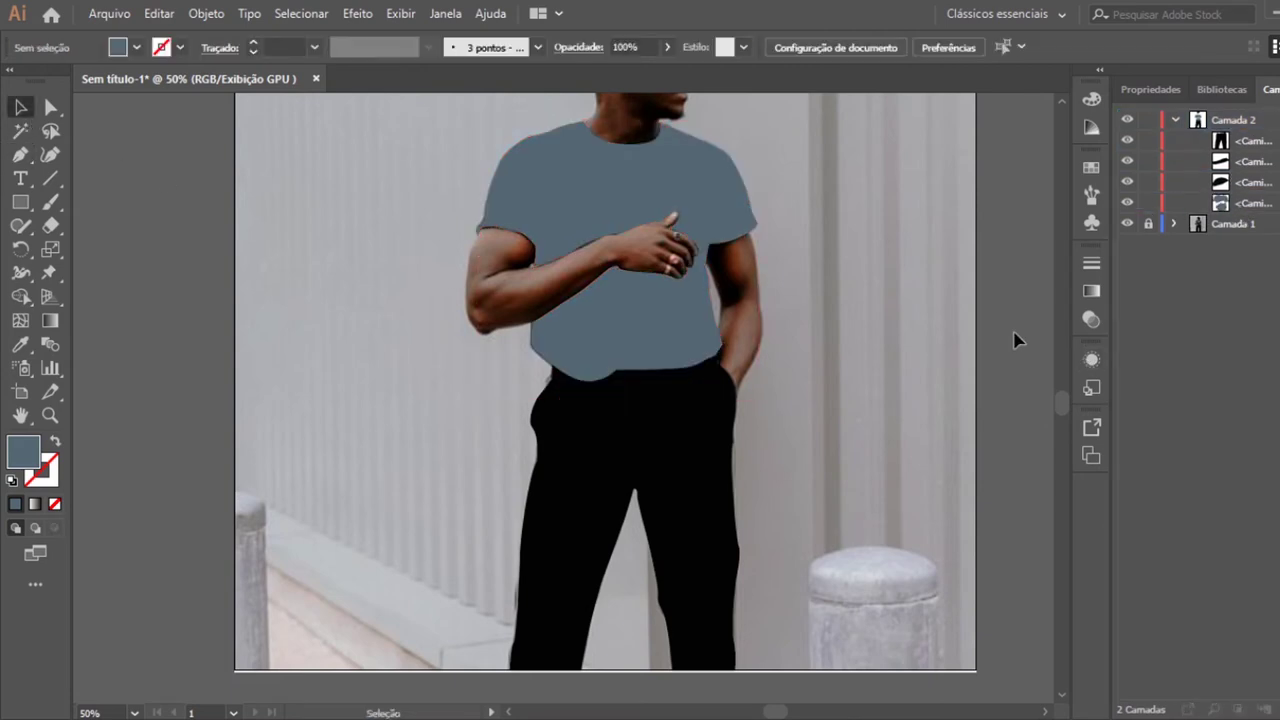
Sample a light brown skin tone from the photo's arm and hand as the fill.
left_click_drag(1065, 409, 1065, 399)
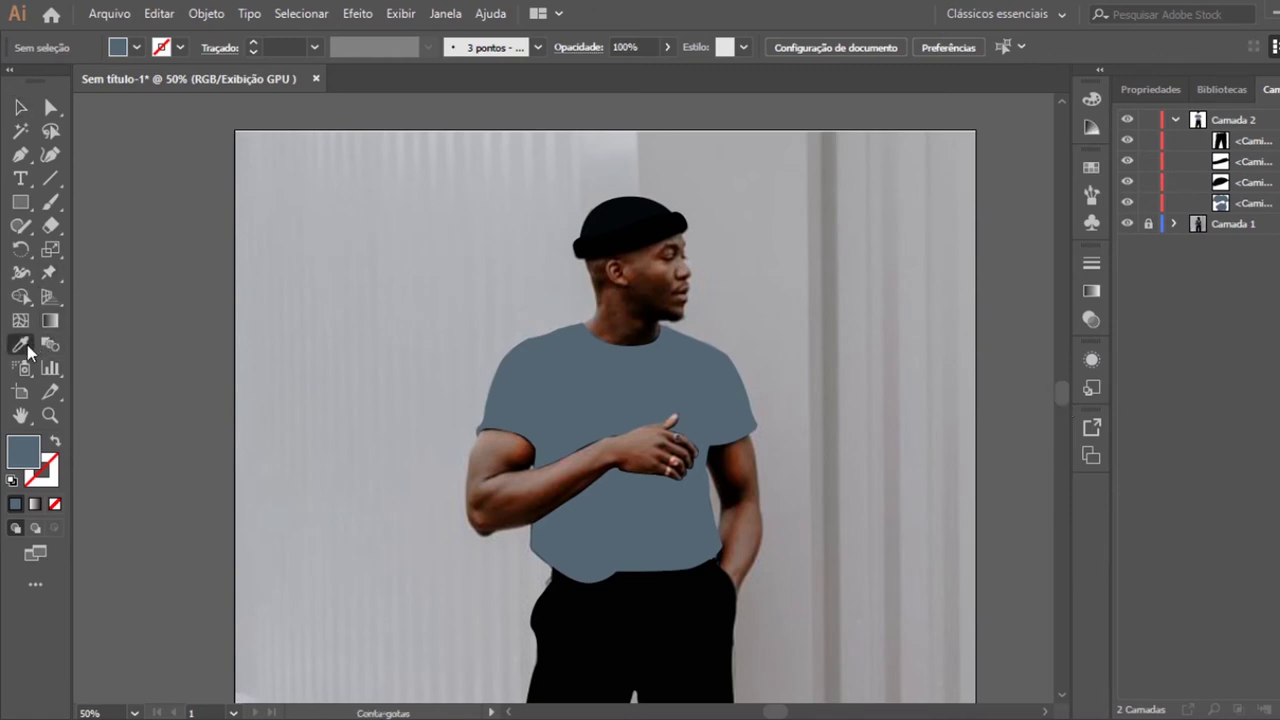
left_click(551, 489)
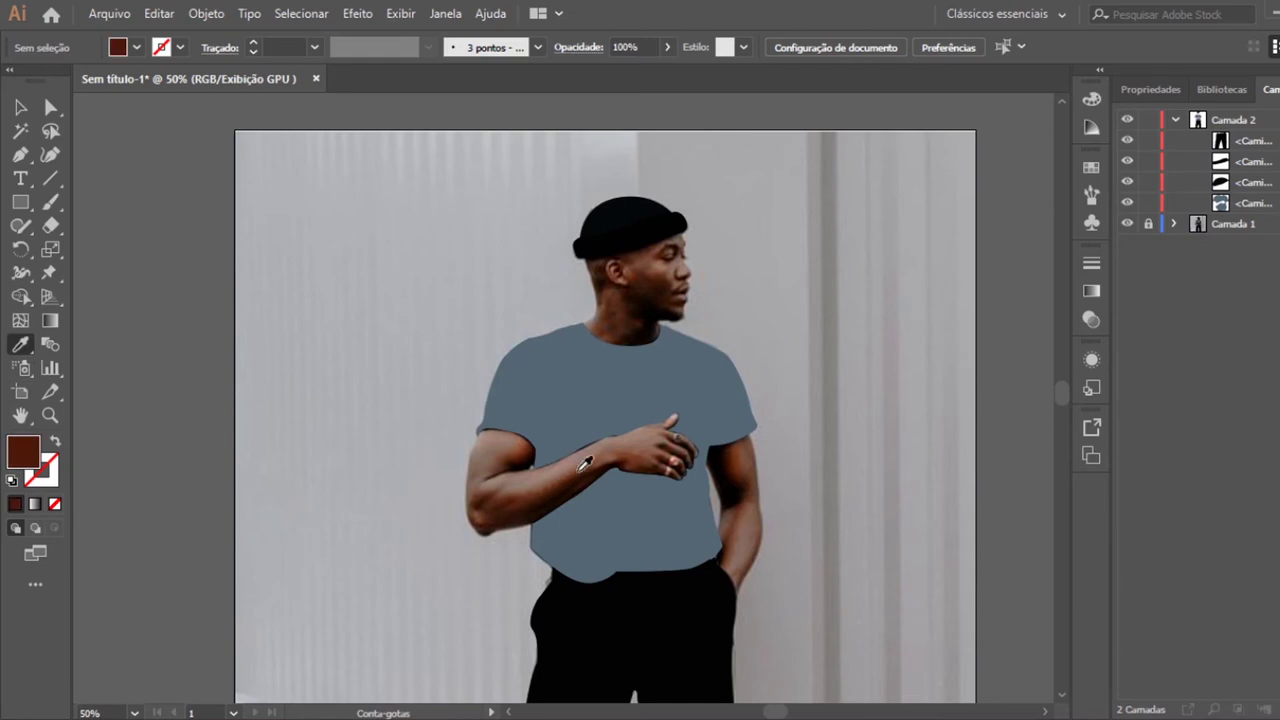
left_click(582, 467)
left_click(585, 477)
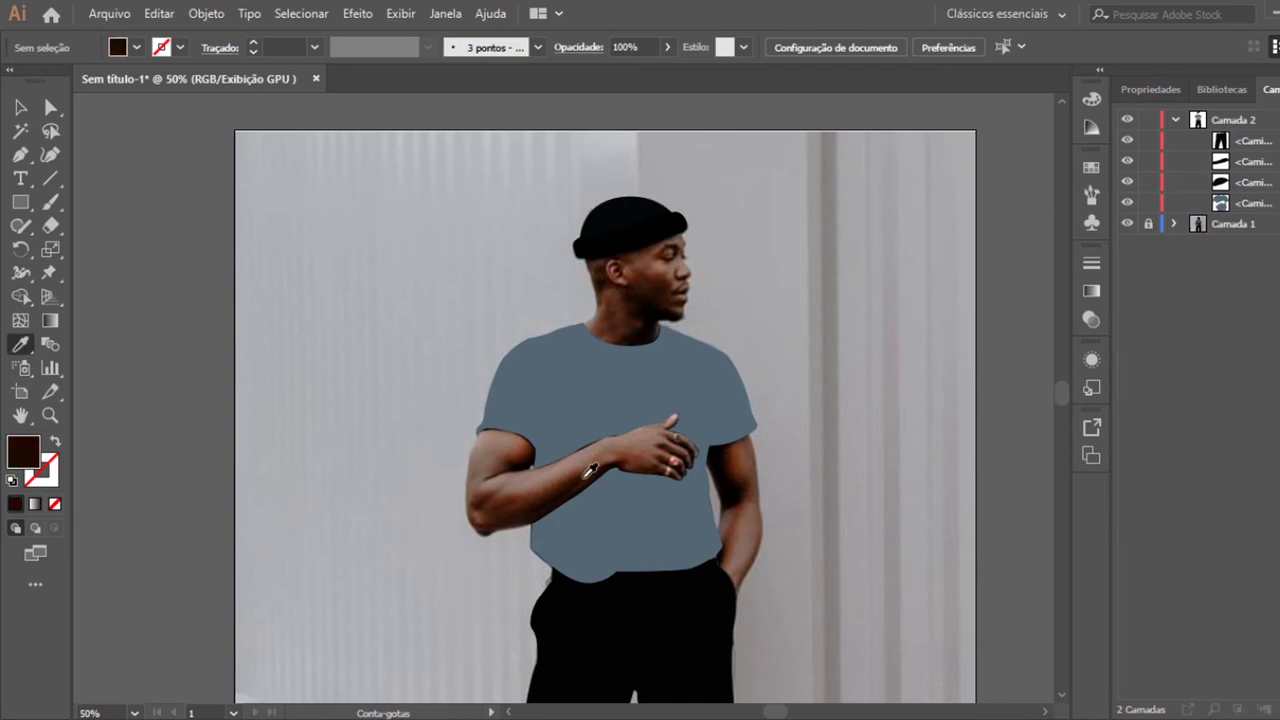
left_click(601, 452)
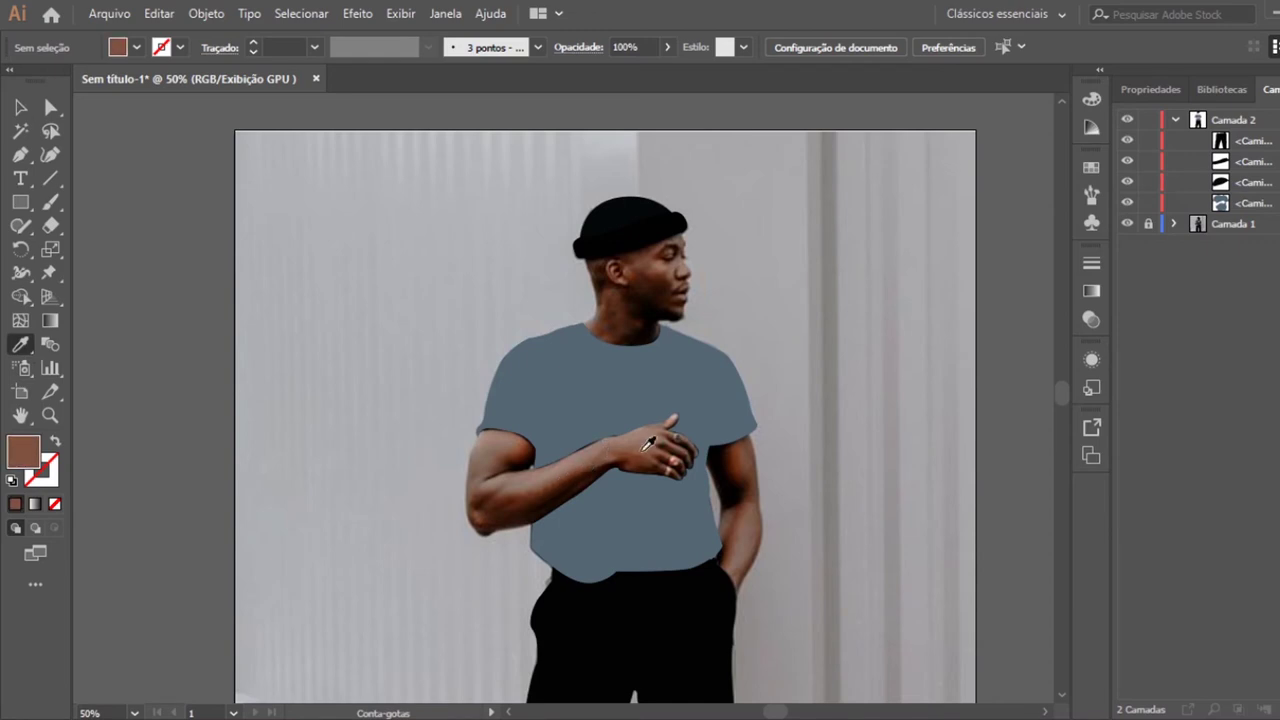
Start the arm outline with Pen points around the forearm and hand, fill turned off.
left_click(20, 154)
left_click(606, 407)
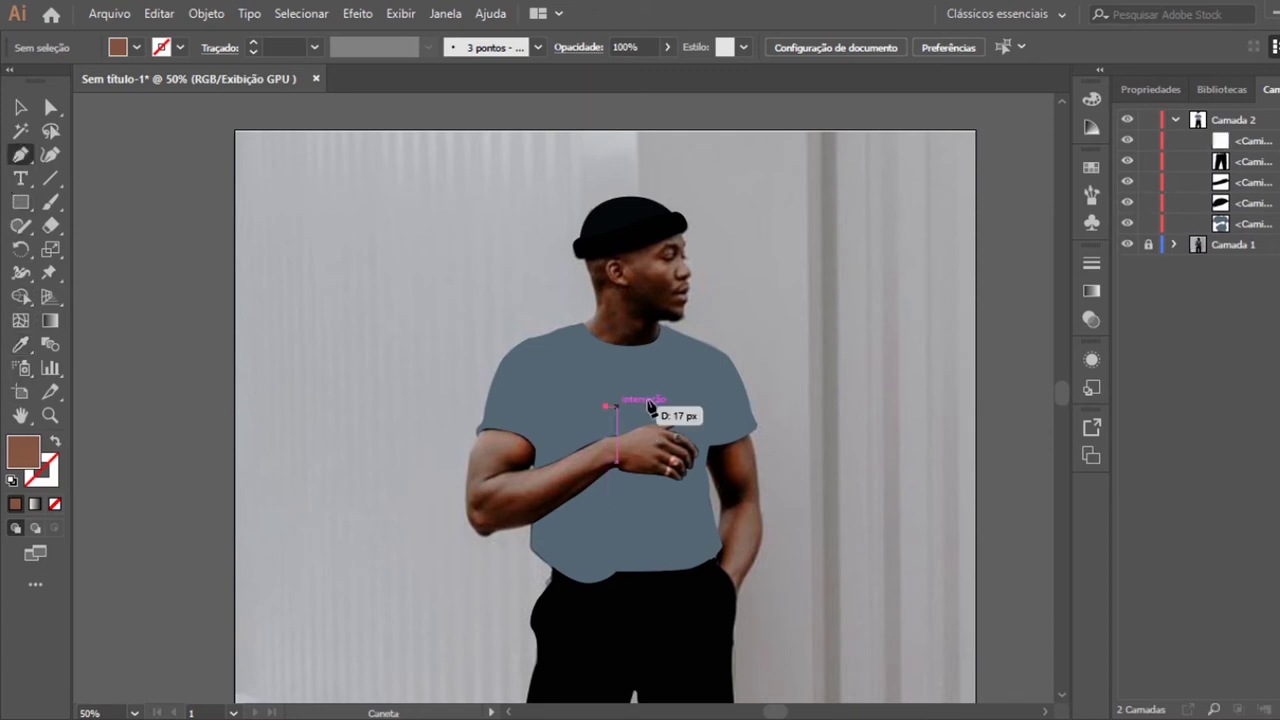
left_click(686, 398)
left_click(699, 421)
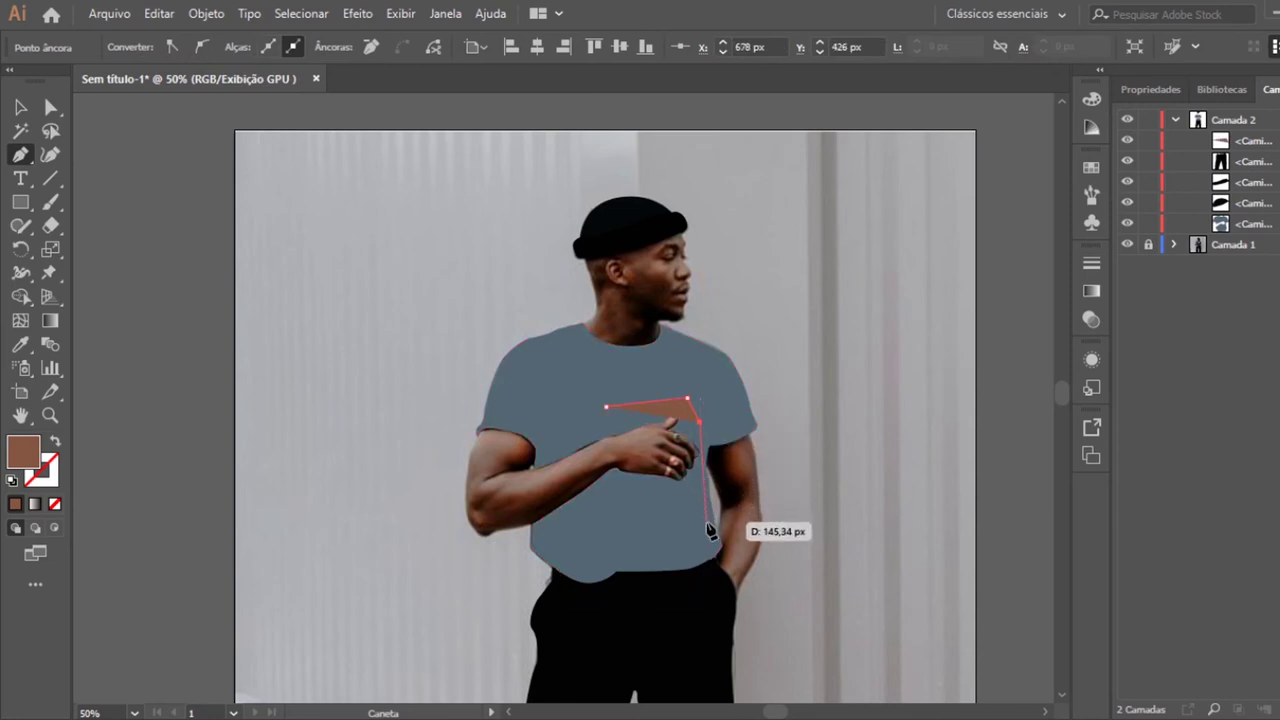
left_click(707, 522)
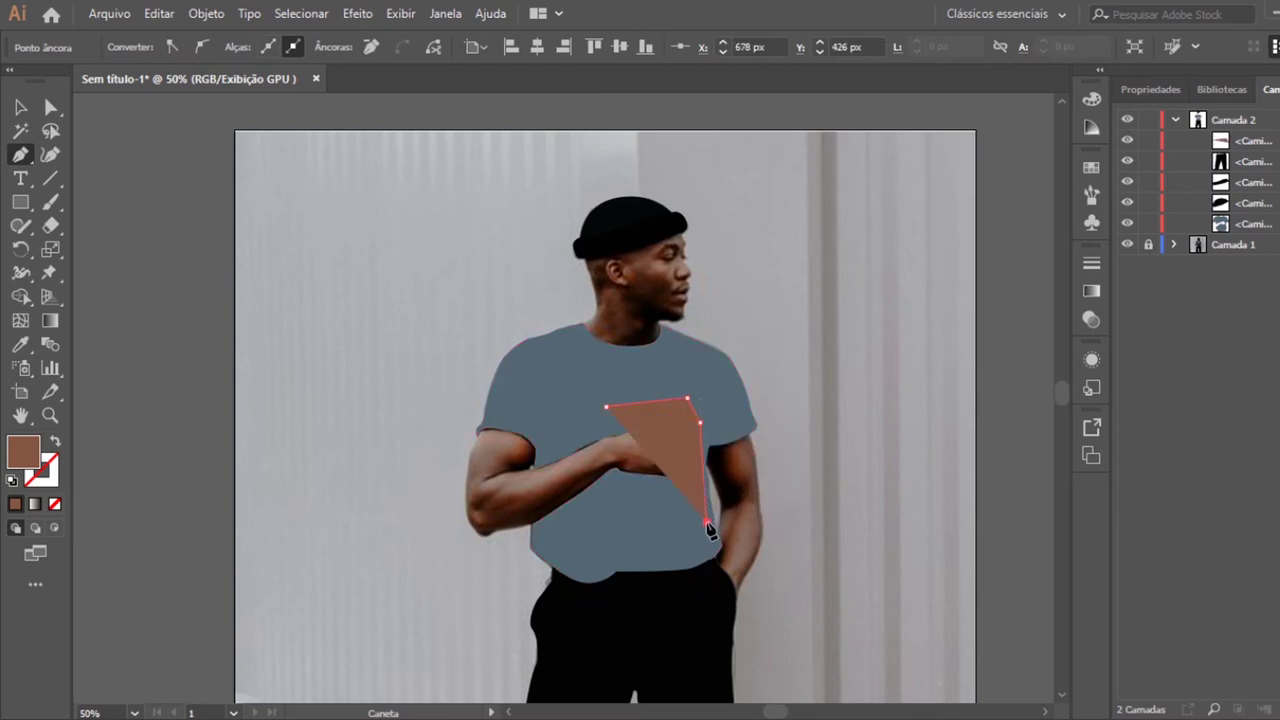
left_click(549, 533)
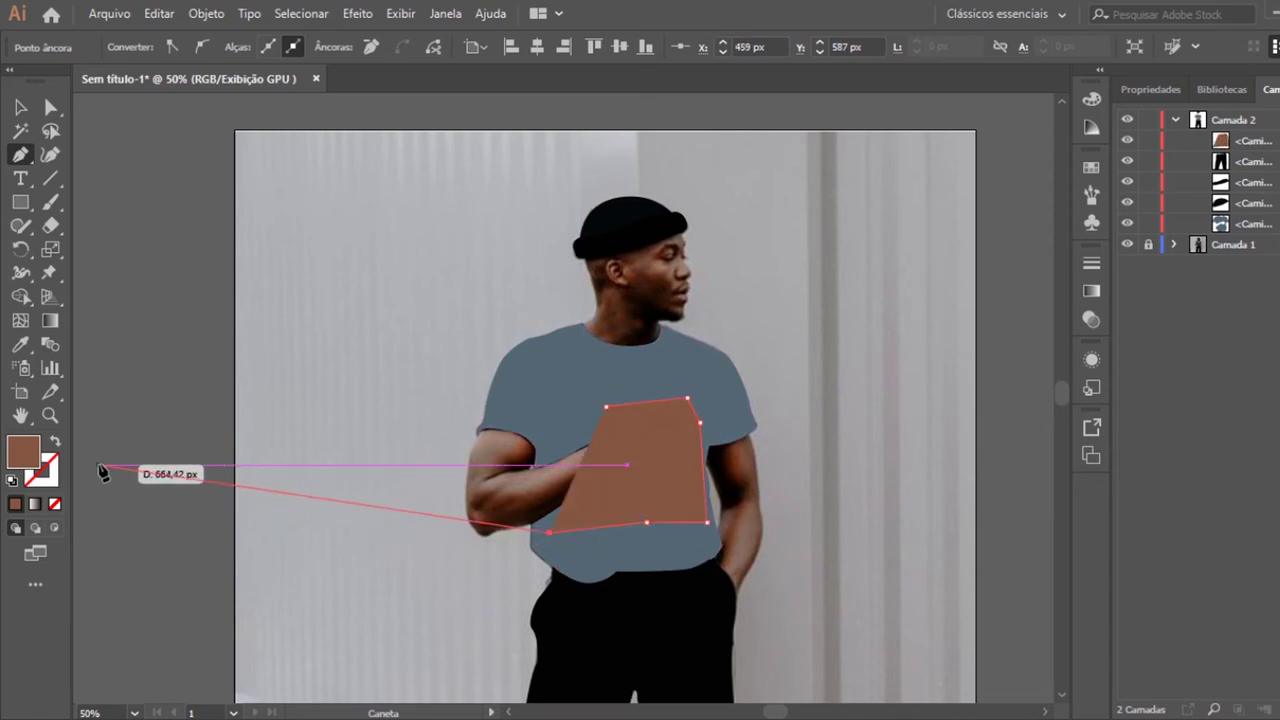
left_click(53, 443)
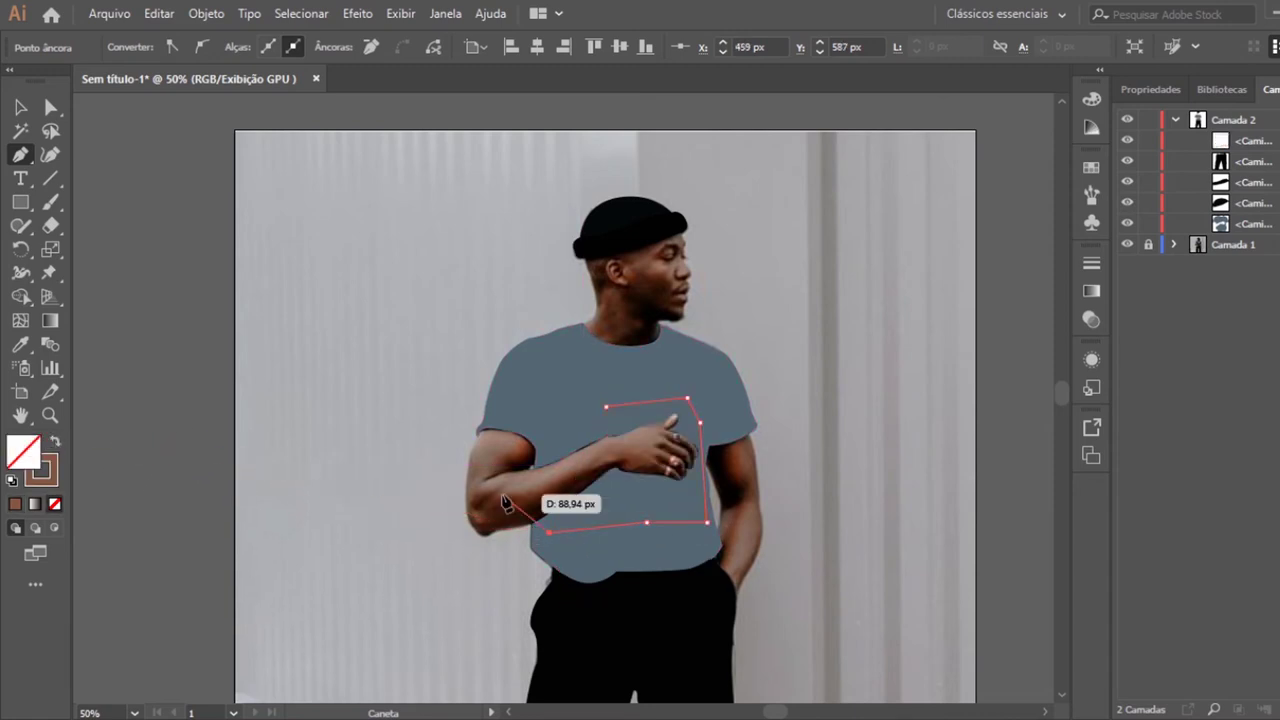
scroll(502, 496, "up", 1)
scroll(502, 496, "up", 1)
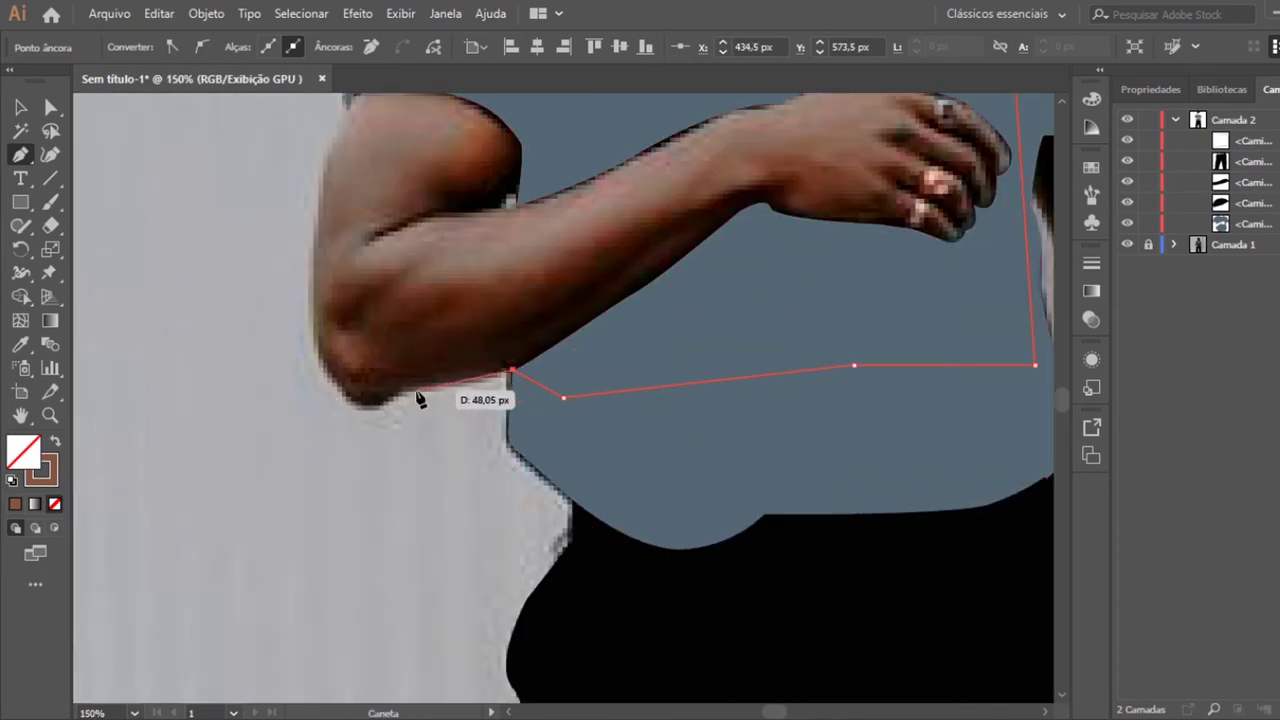
key("Escape")
Continue the arm outline round the elbow and shoulder, close it and restore the brown fill.
left_click(371, 390)
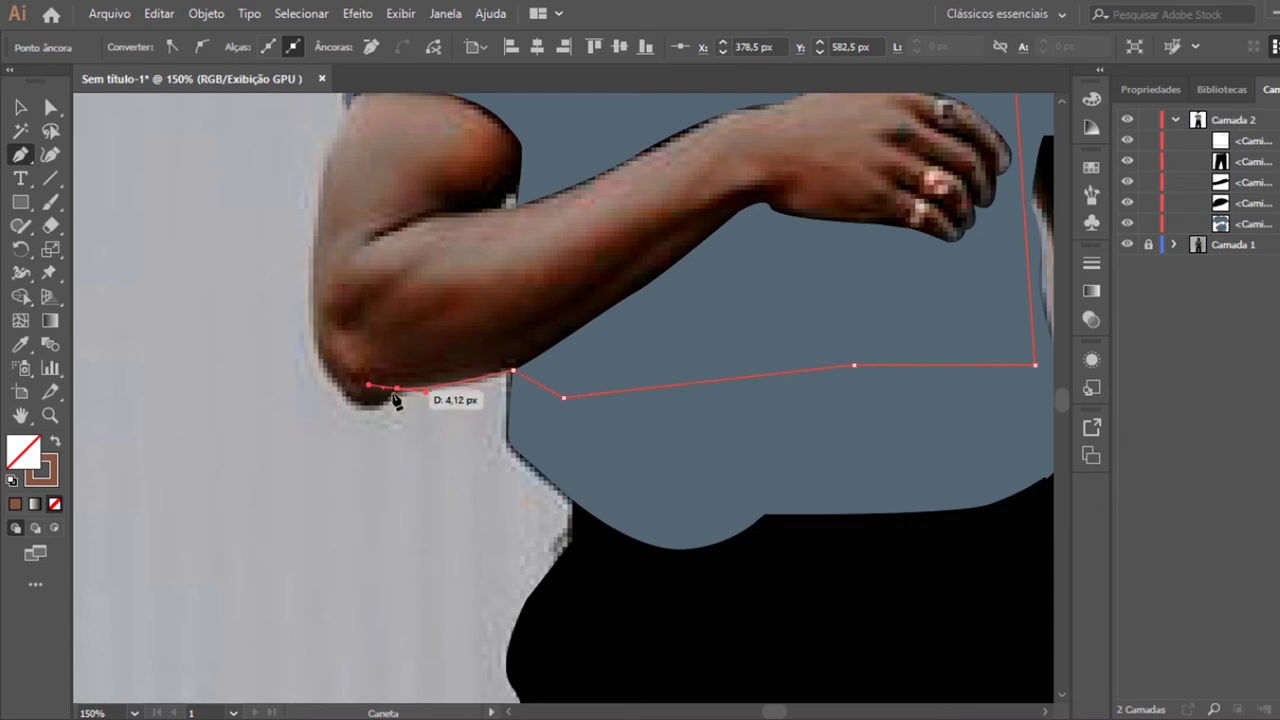
left_click_drag(345, 406, 319, 386)
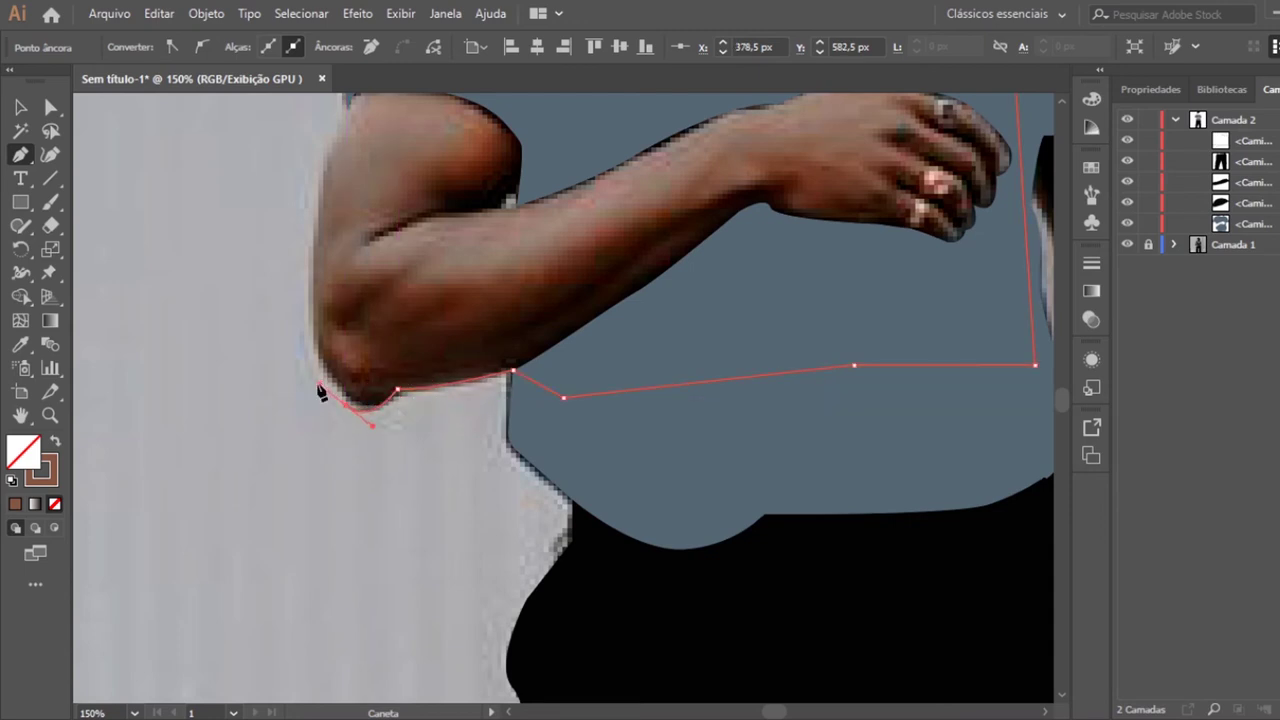
left_click(309, 300)
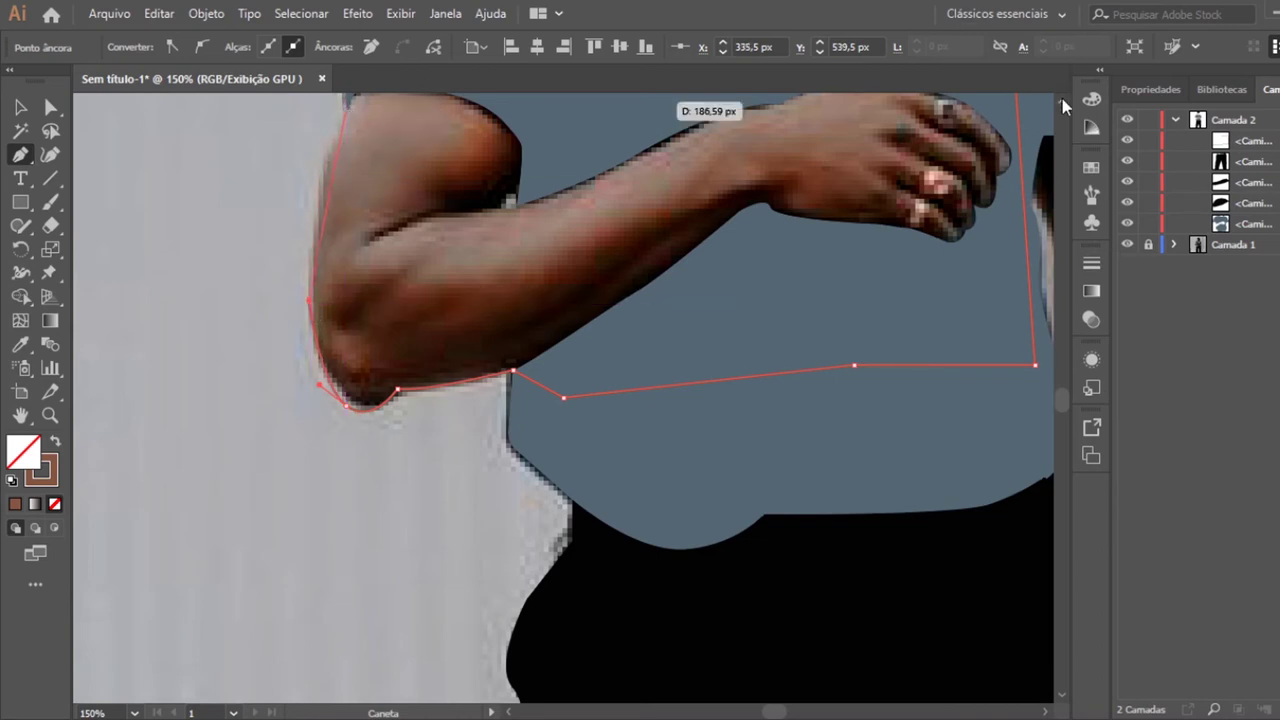
scroll(1062, 98, "up", 2)
scroll(1062, 98, "up", 3)
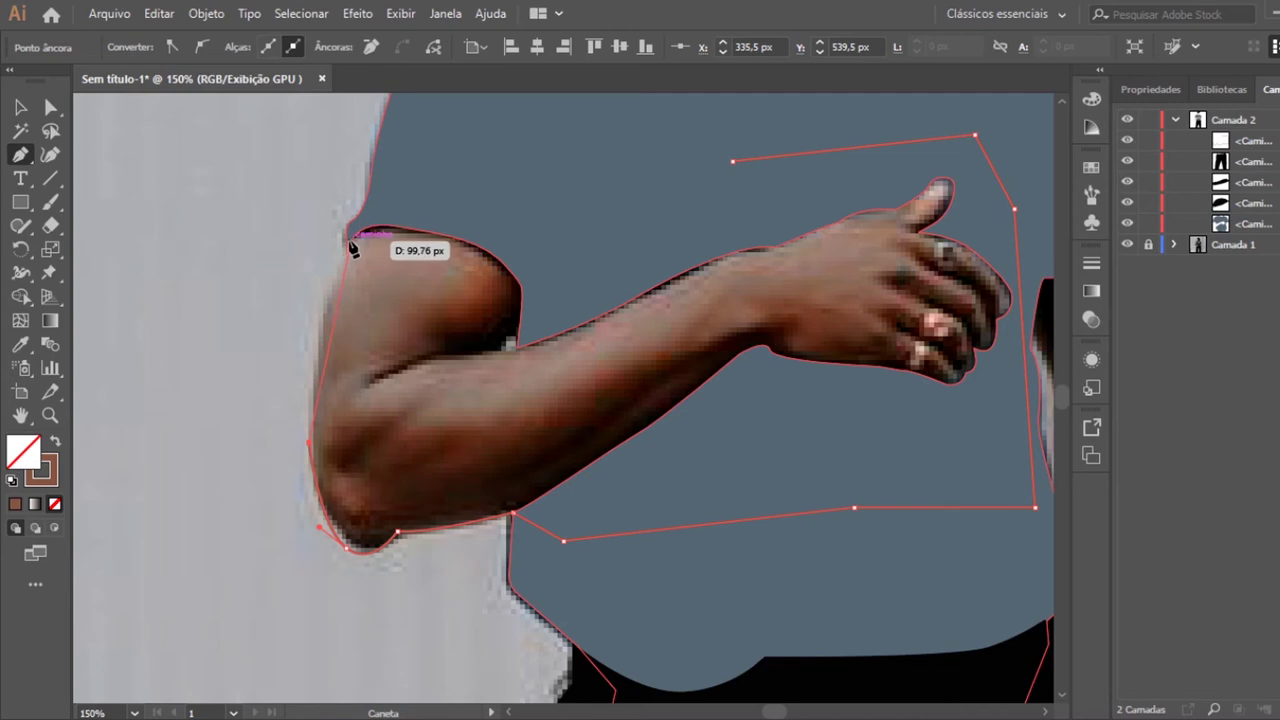
left_click_drag(366, 220, 427, 183)
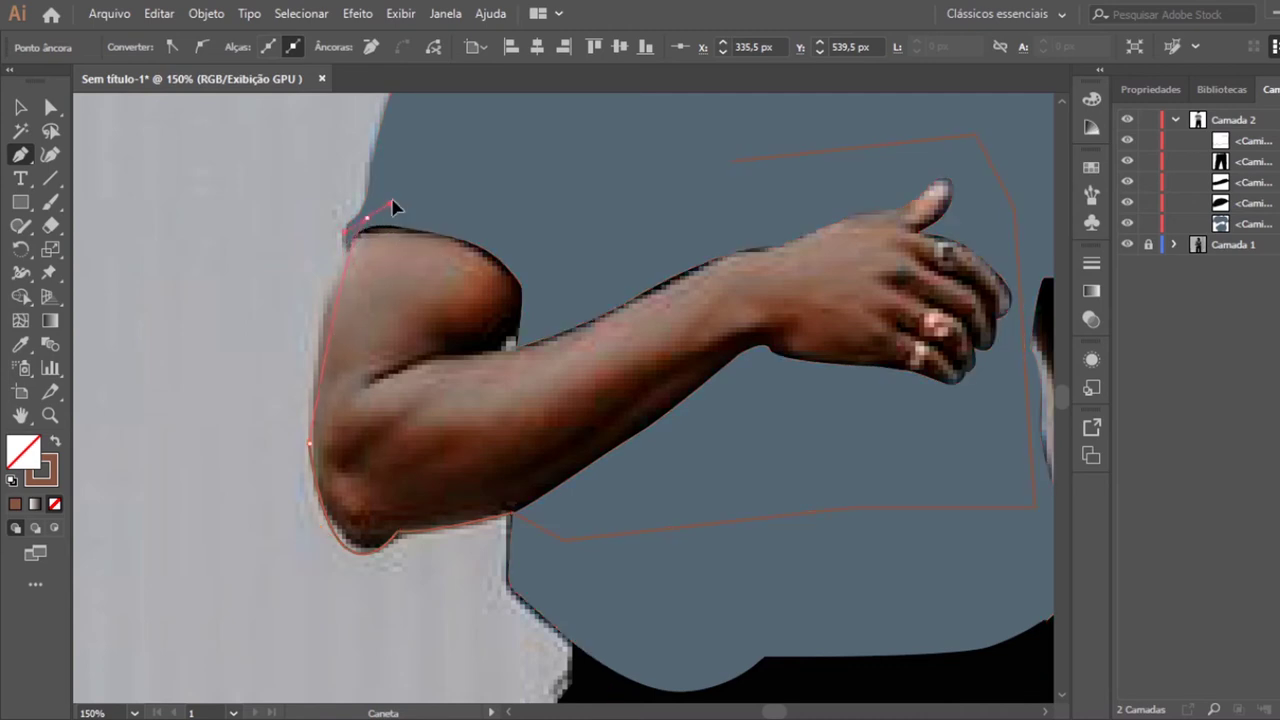
left_click(602, 179)
left_click(732, 161)
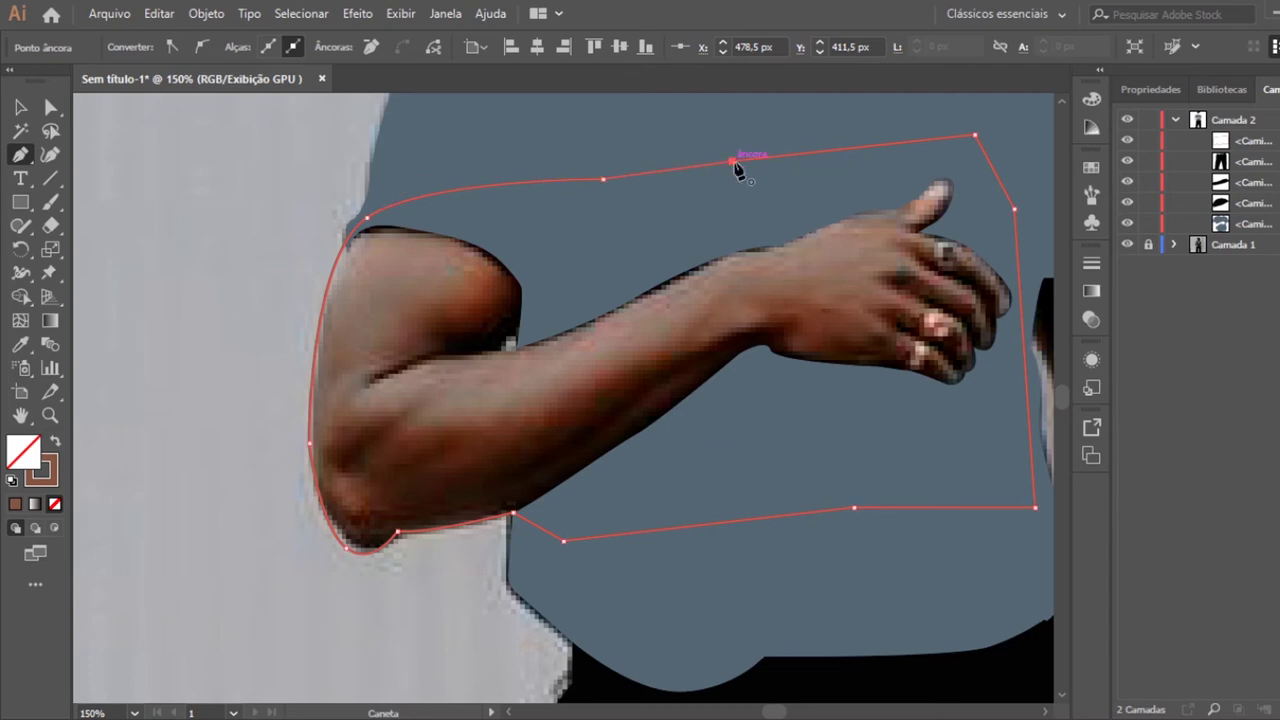
left_click(55, 445)
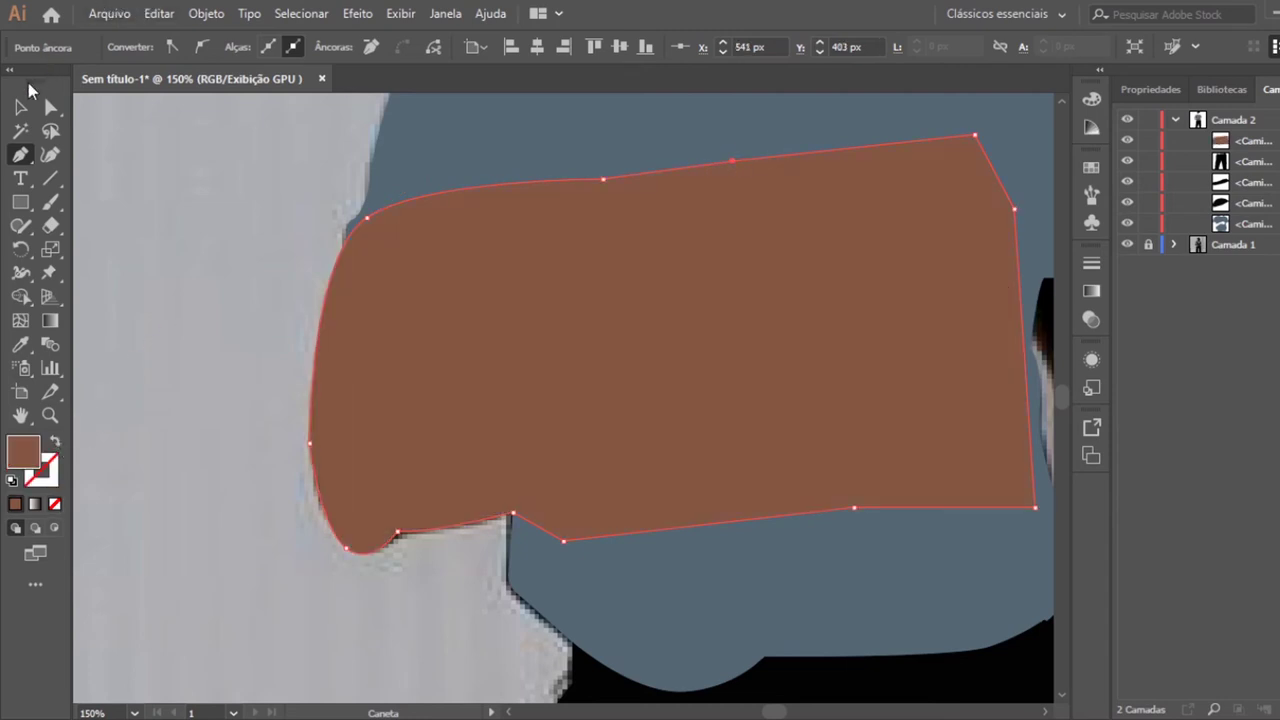
left_click(20, 107)
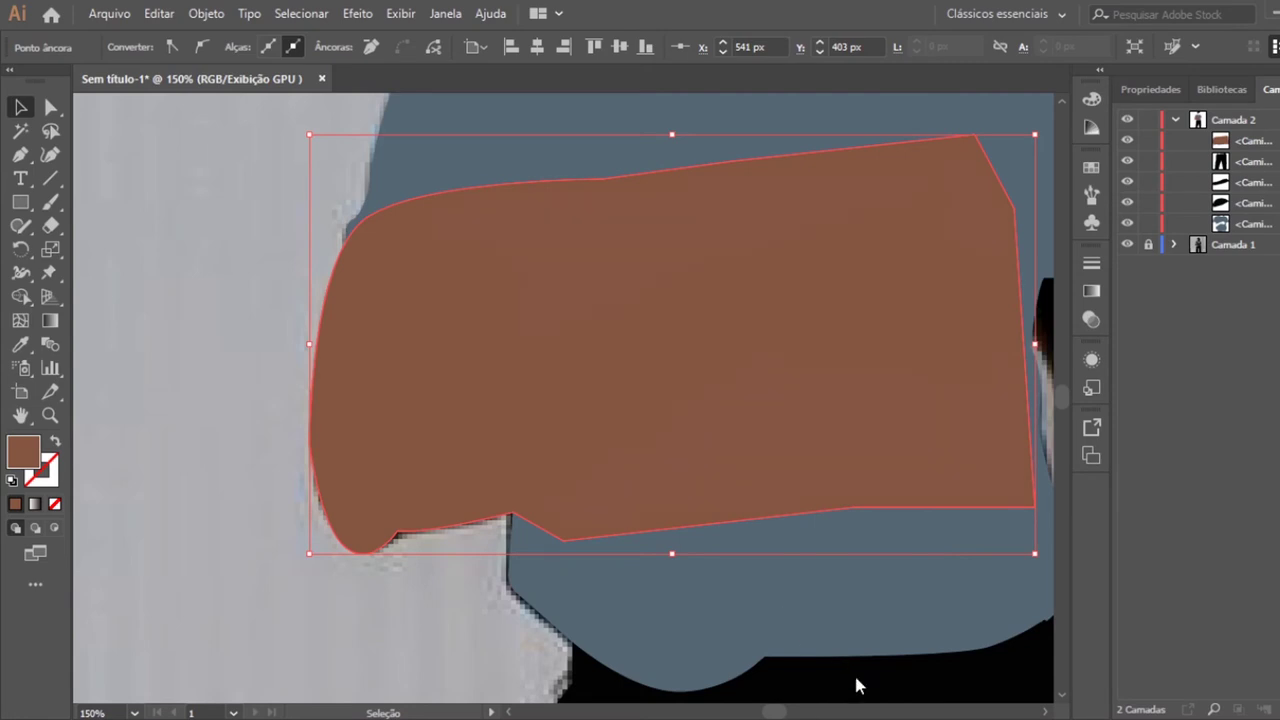
Send the arm shape to the back and fit the whole artboard in view.
key("ctrl+shift+bracketleft")
left_click(117, 286)
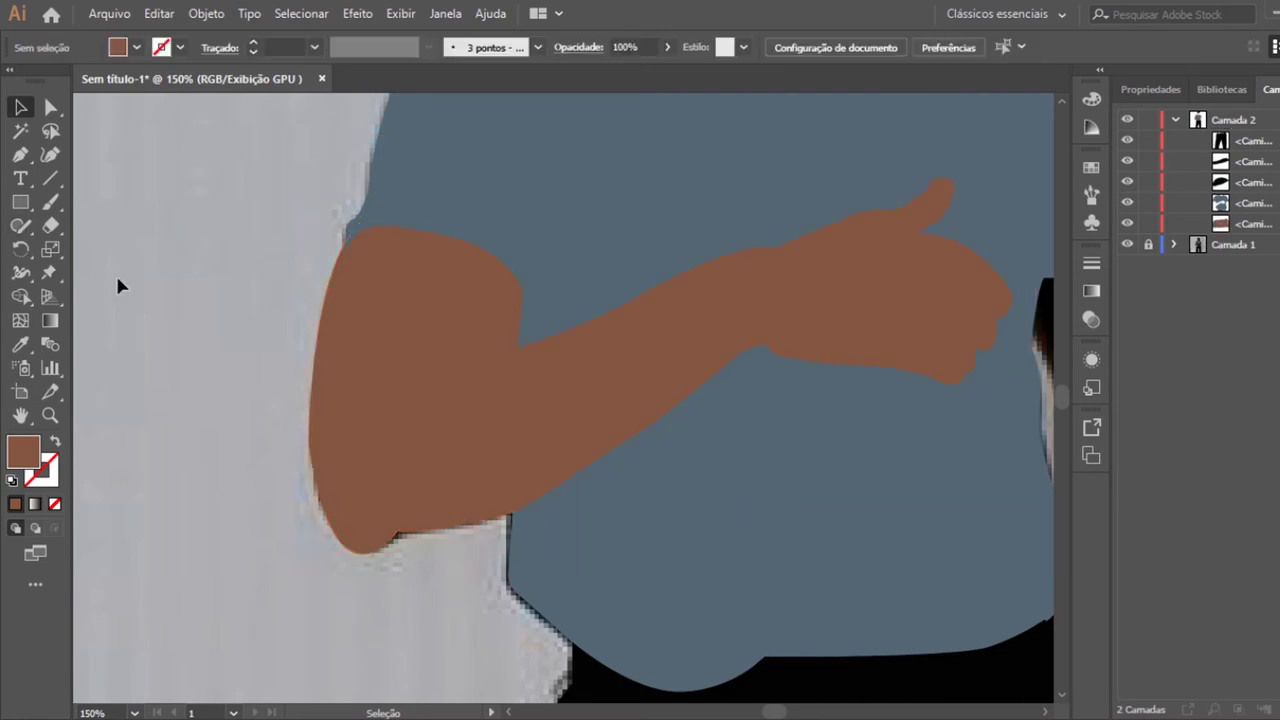
key("ctrl+0")
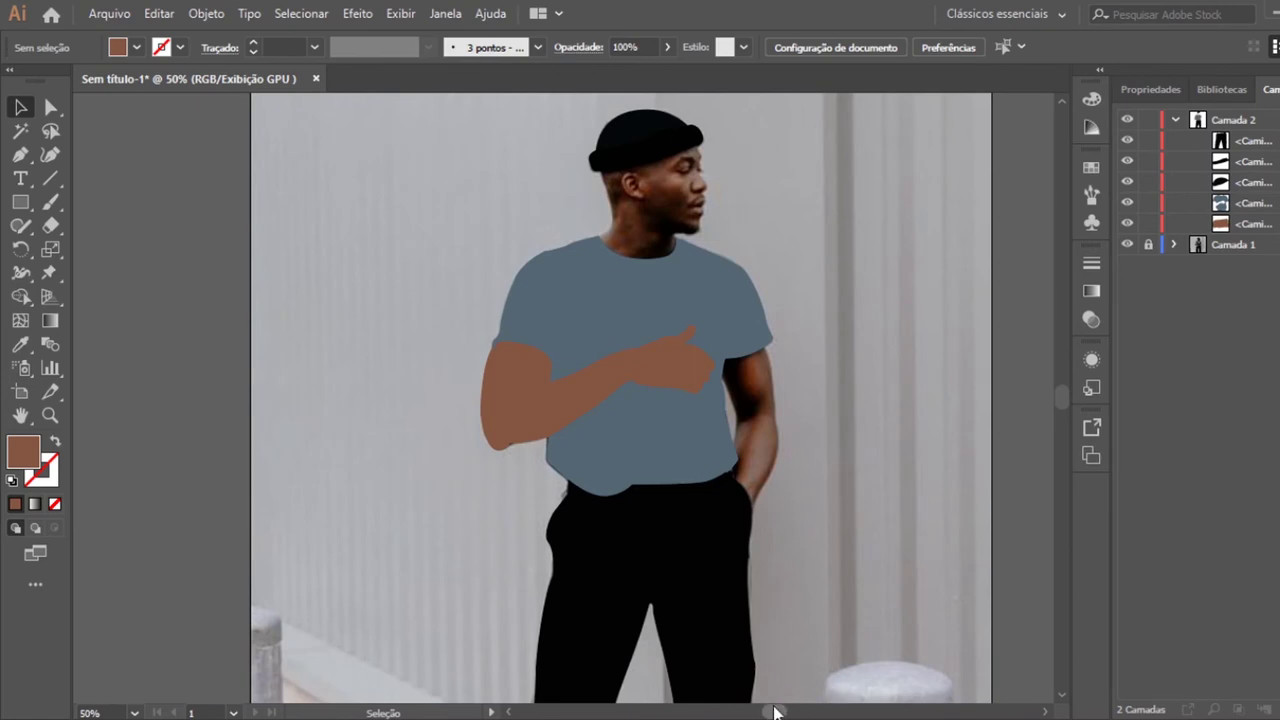
scroll(775, 712, "right", 5)
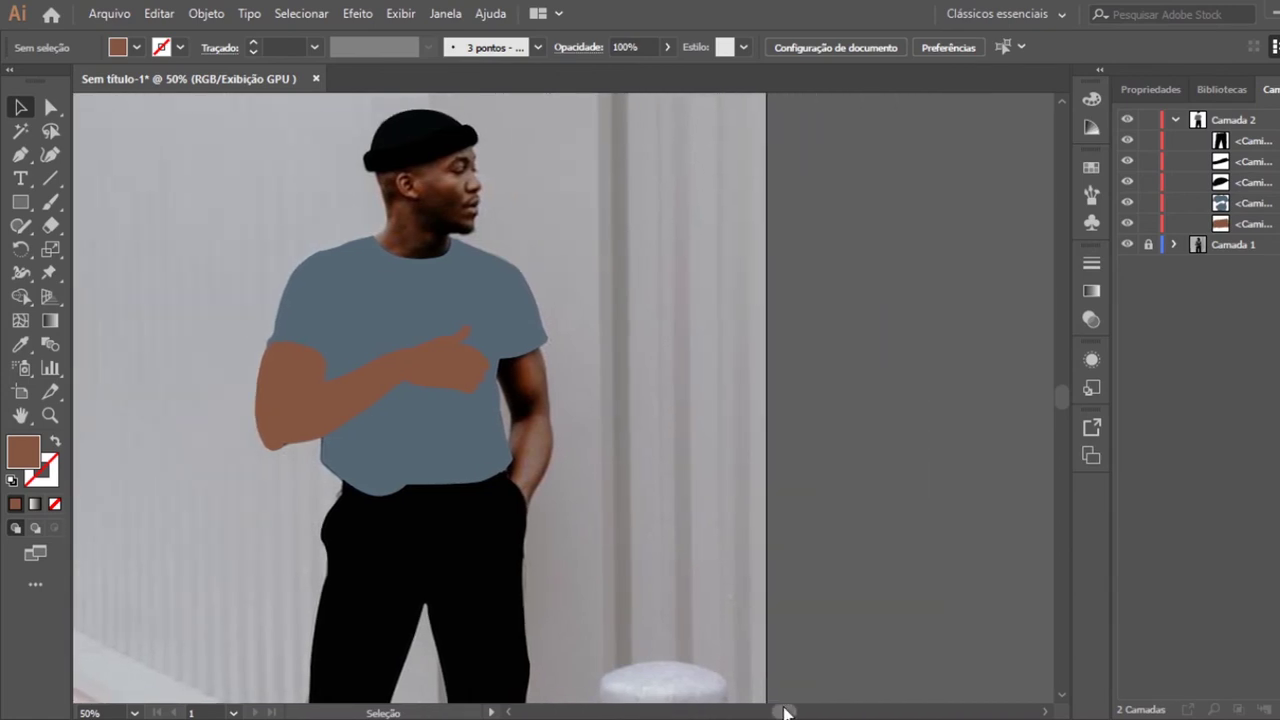
Refill the arm with a medium skin brown sampled from the photo's arm, then deselect.
left_click(390, 396)
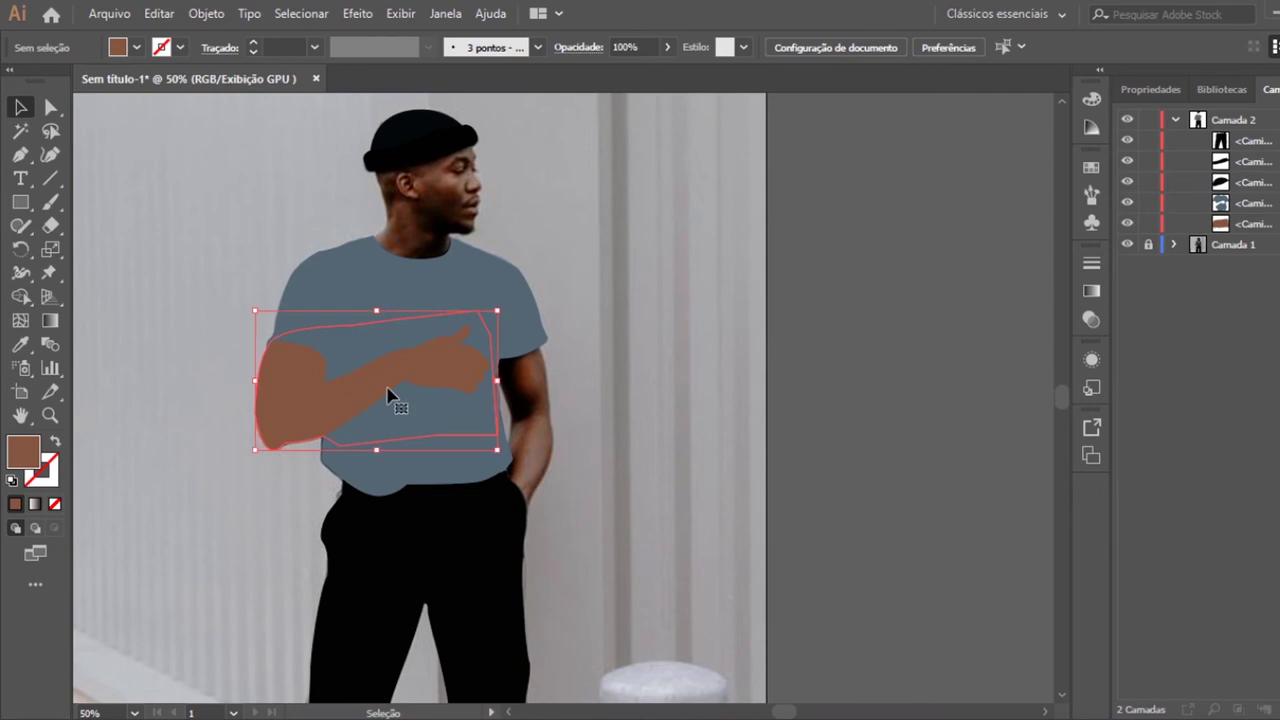
left_click(22, 344)
left_click(403, 236)
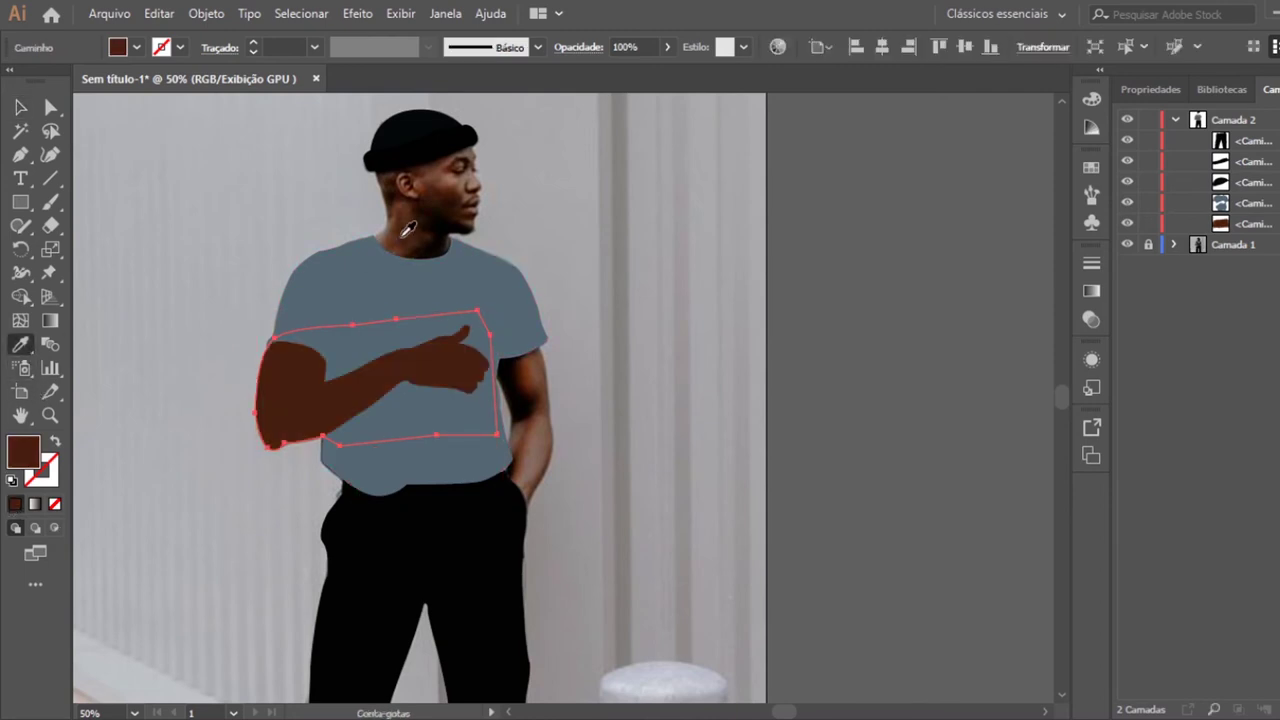
left_click(392, 235)
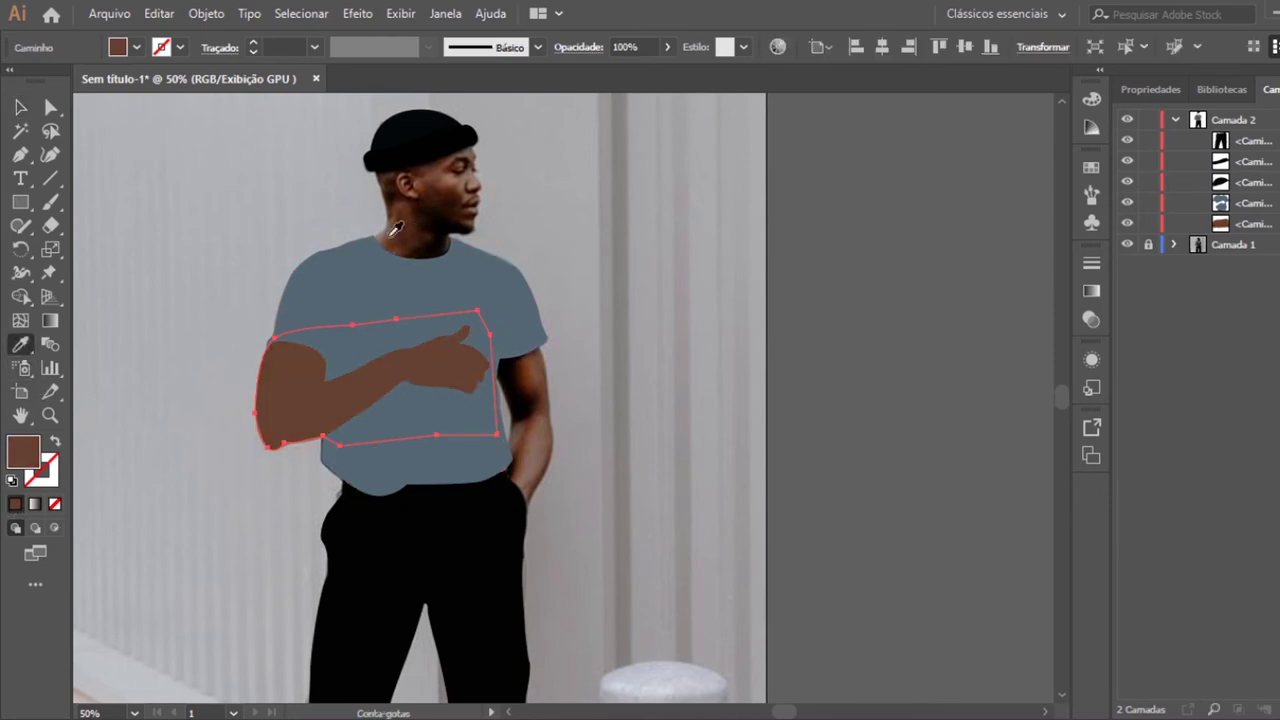
left_click(535, 371)
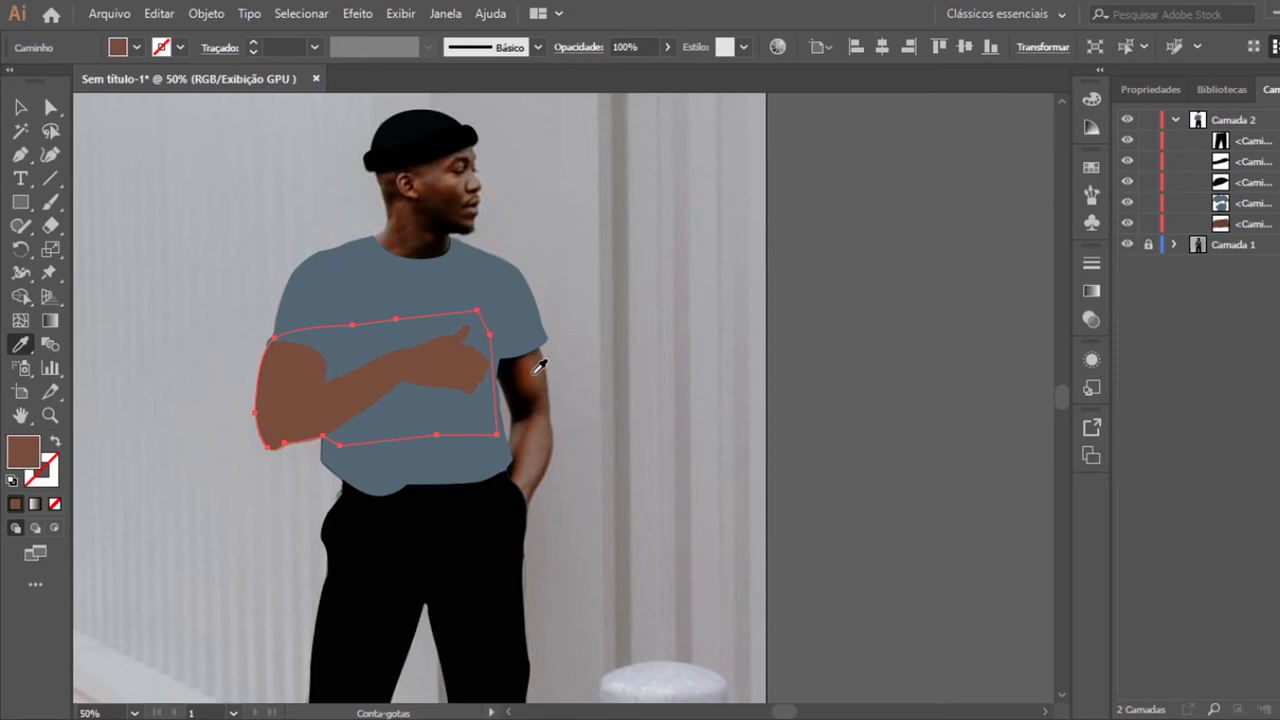
left_click(538, 435)
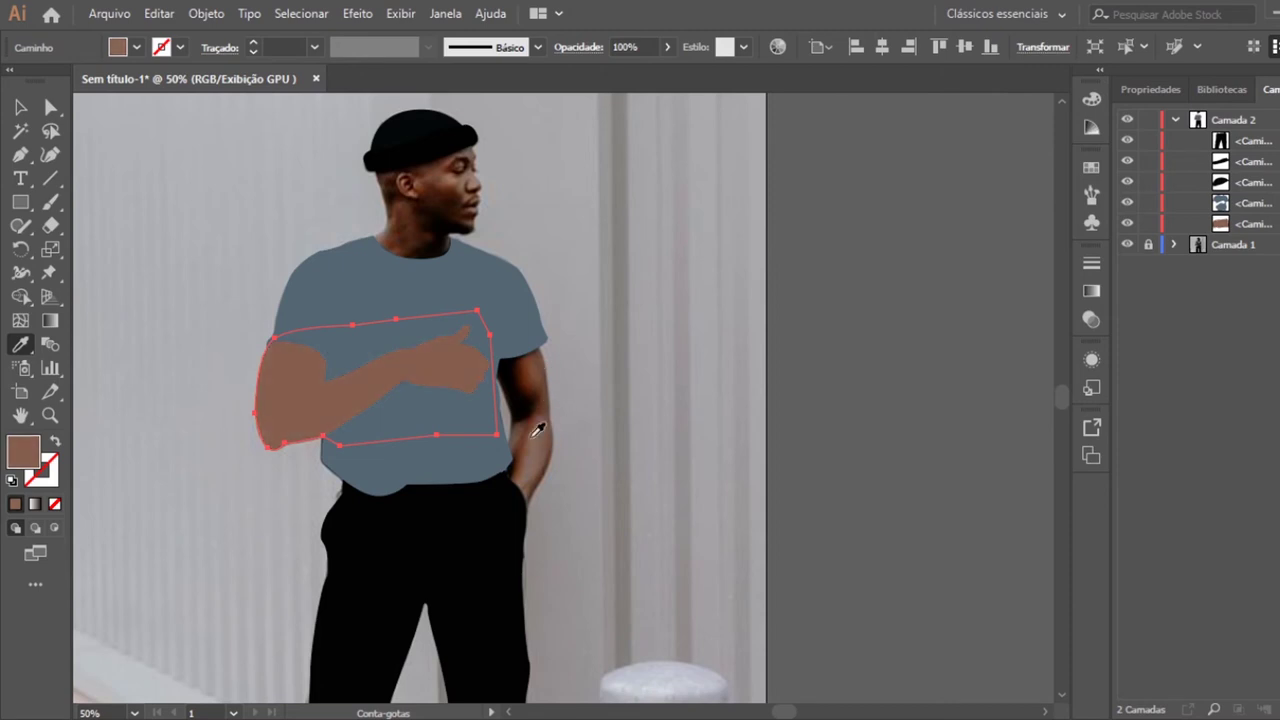
left_click(532, 430)
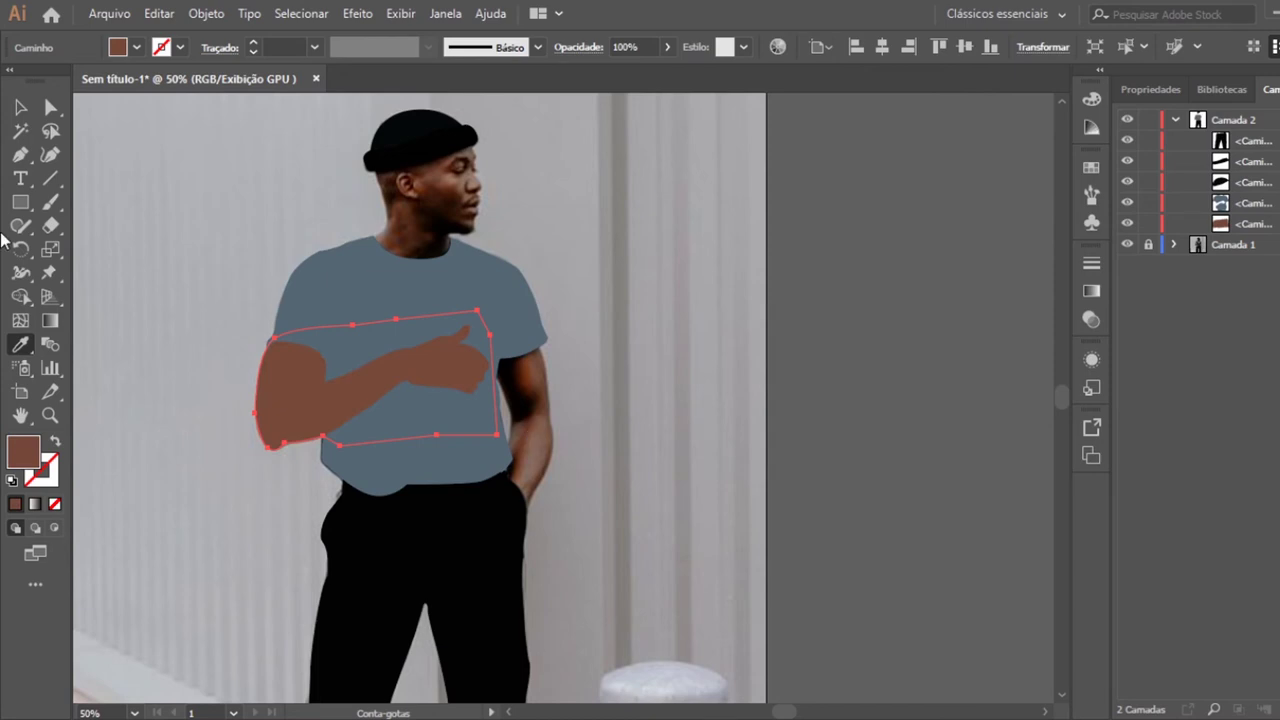
left_click(20, 107)
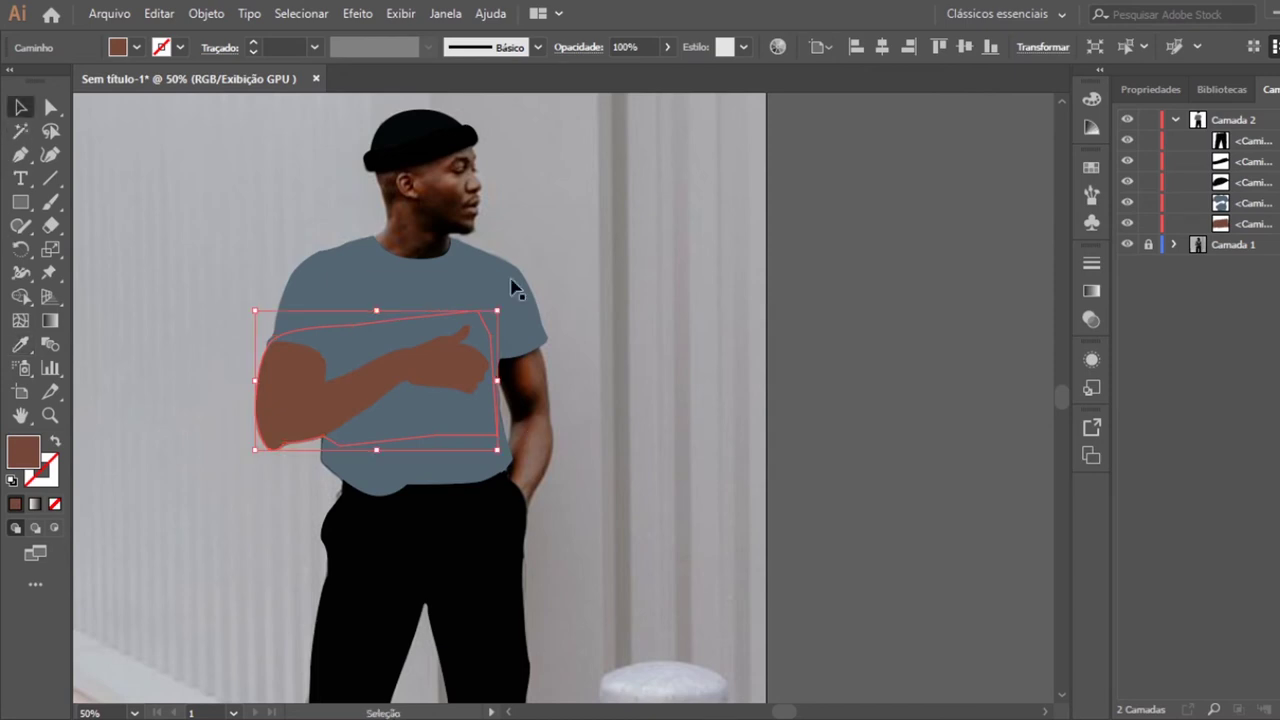
left_click(606, 322)
left_click(49, 415)
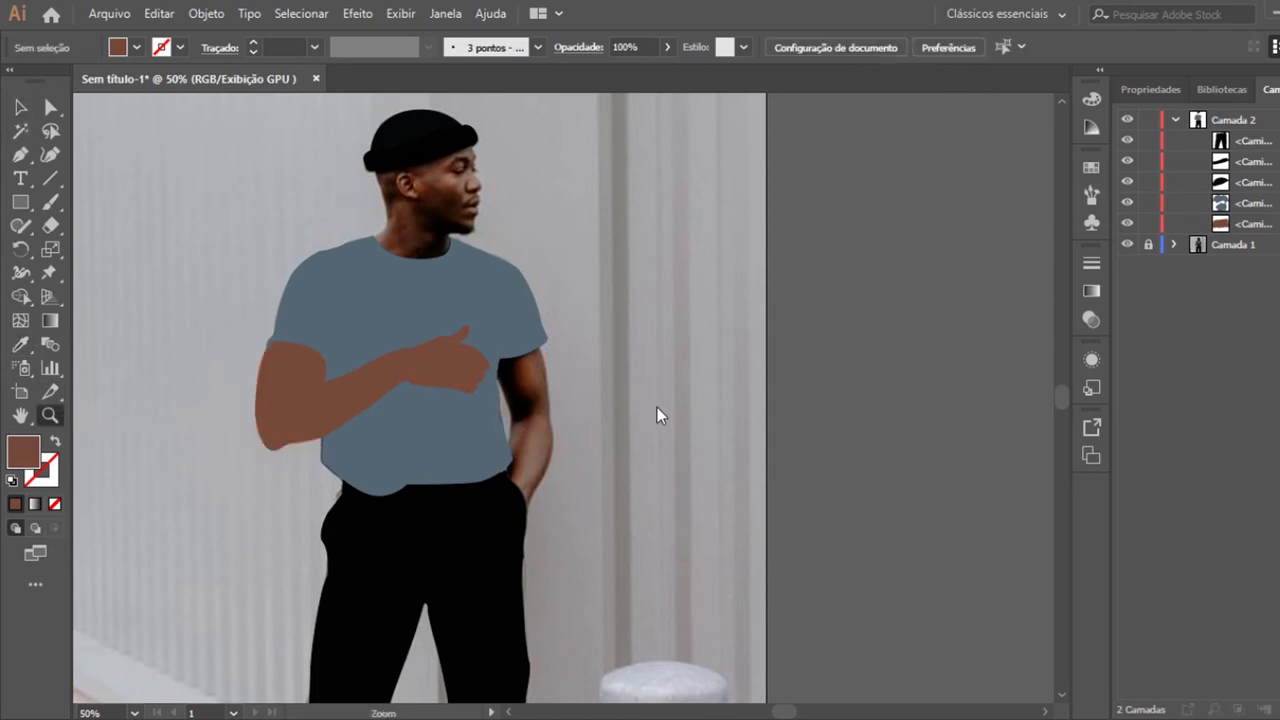
Zoom in on the hanging arm and pen-trace its outer edge from sleeve to the bottom.
left_click(540, 397)
left_click(556, 490)
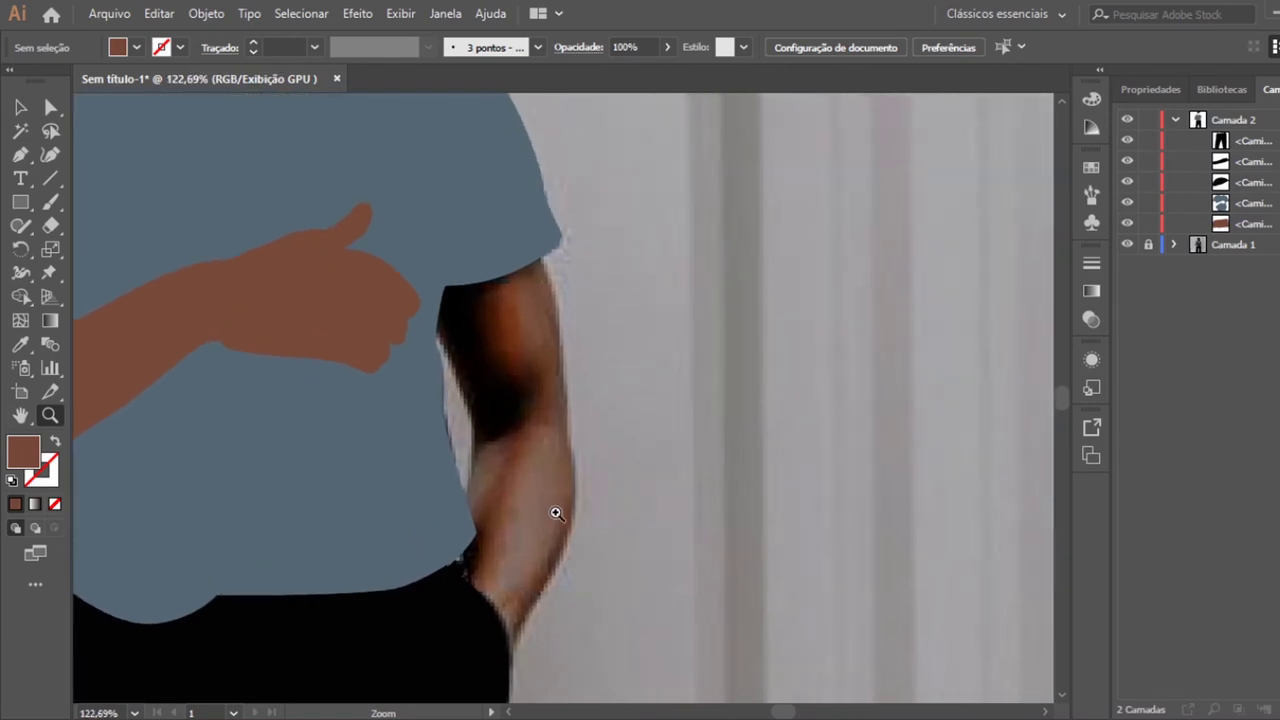
left_click(17, 157)
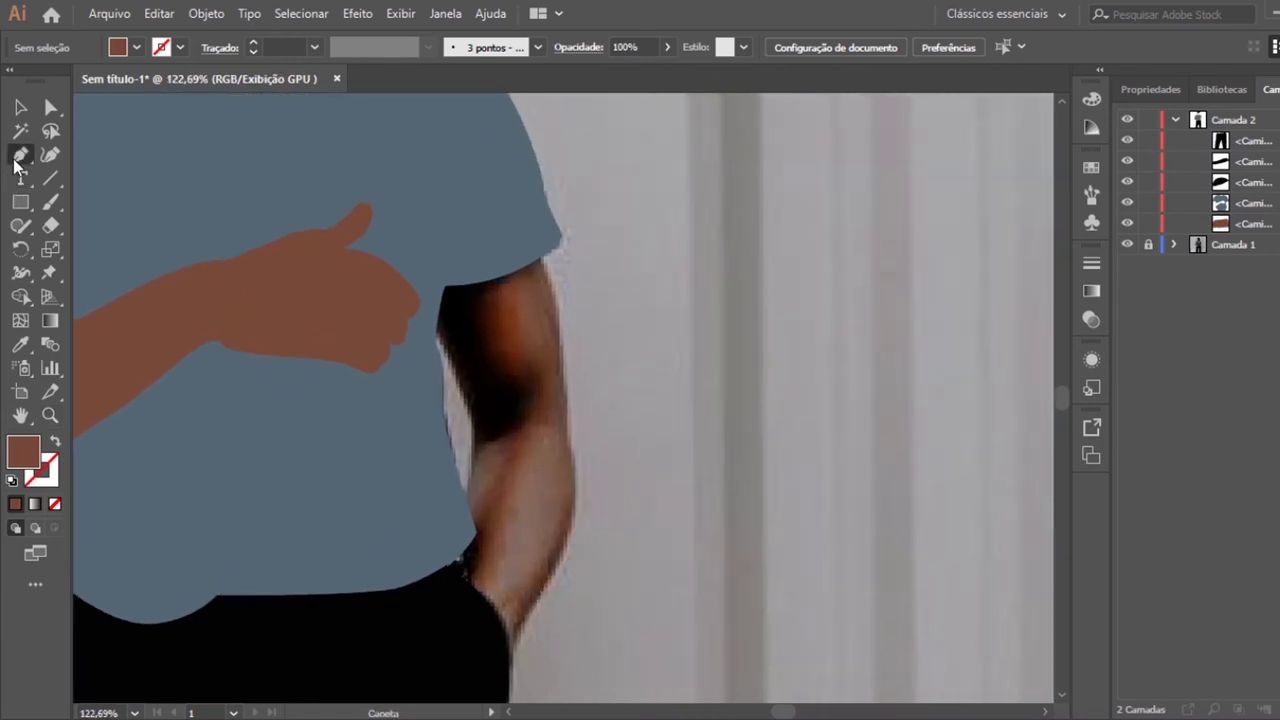
left_click(541, 257)
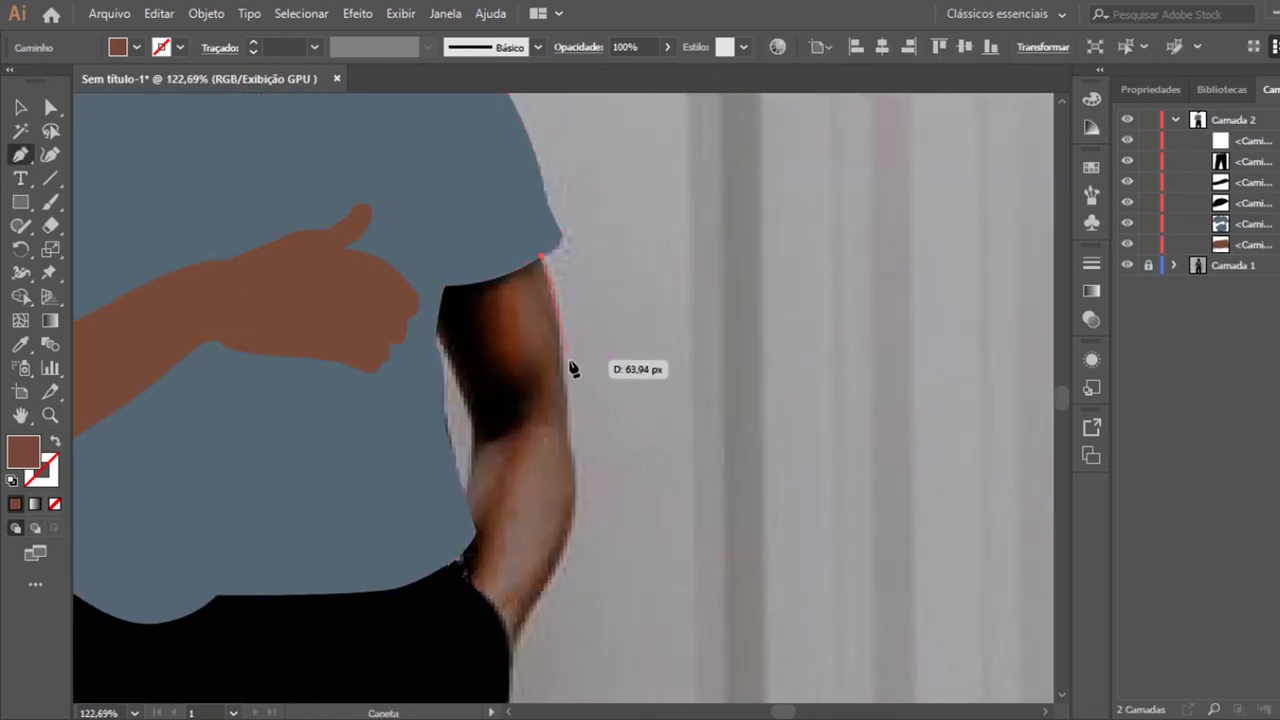
left_click(563, 320)
left_click(564, 376)
left_click(565, 437)
left_click_drag(565, 437, 570, 382)
left_click_drag(574, 466, 577, 479)
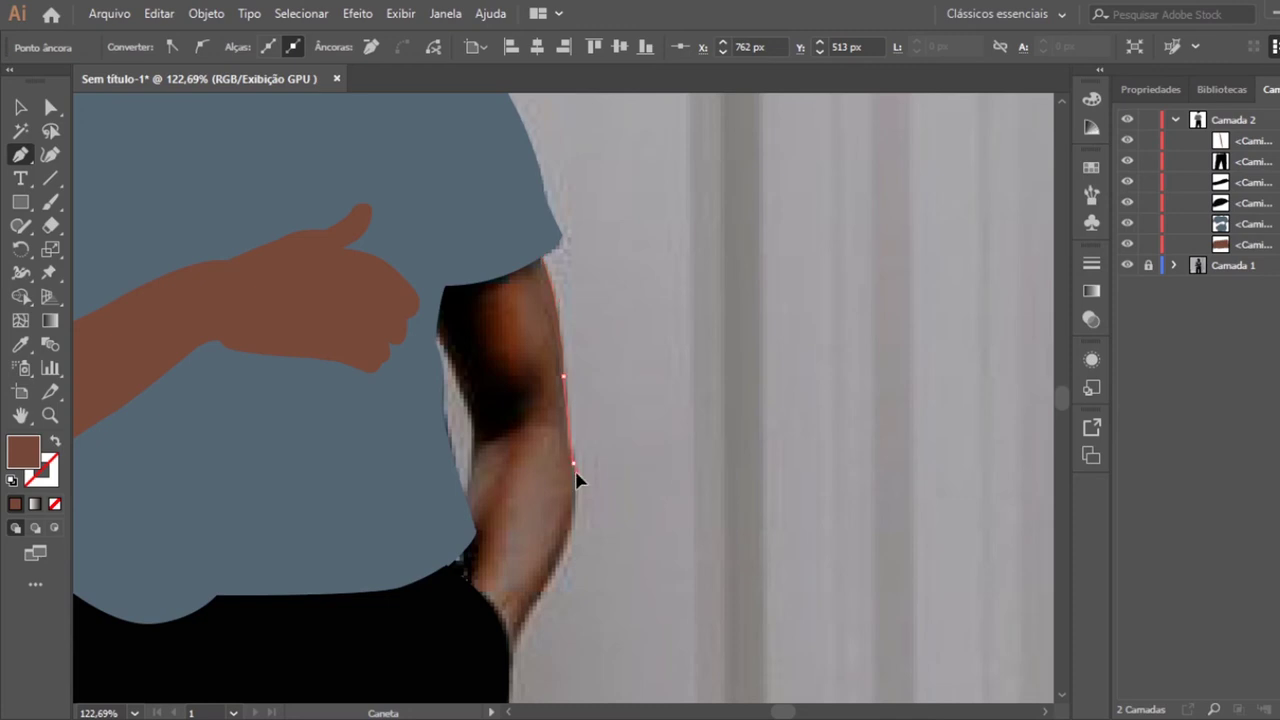
left_click_drag(562, 562, 560, 574)
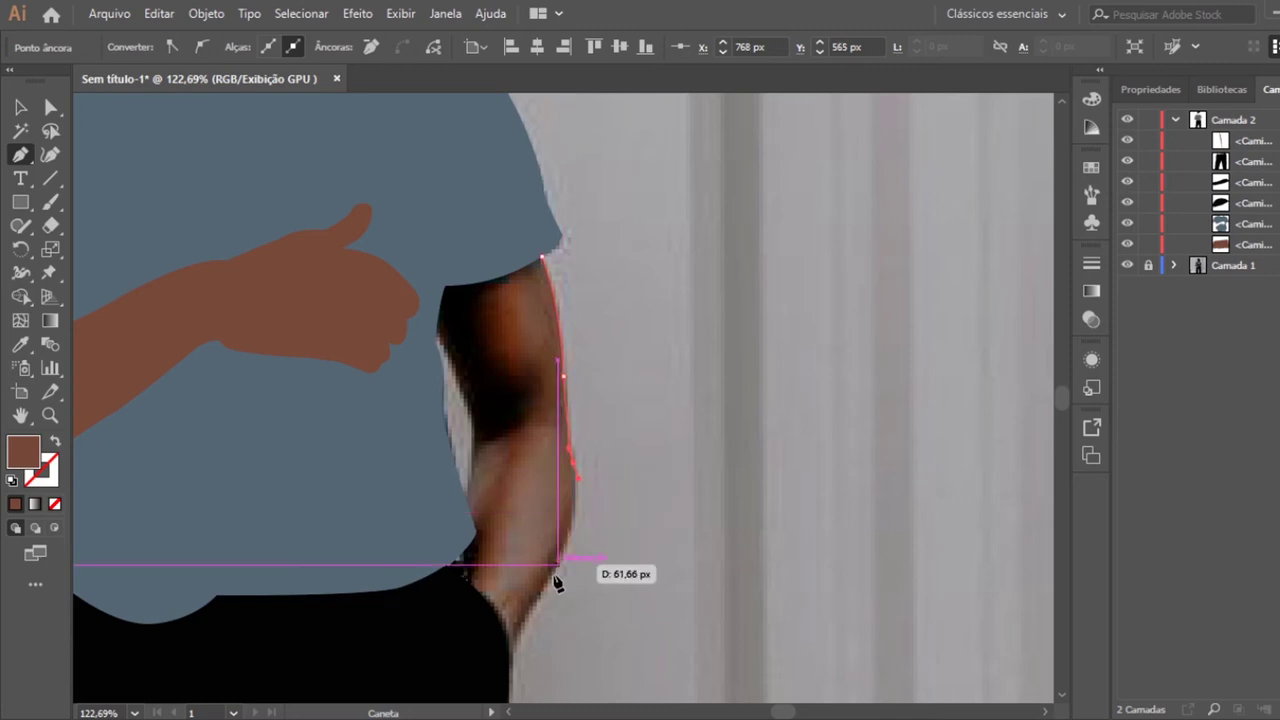
left_click_drag(510, 668, 509, 703)
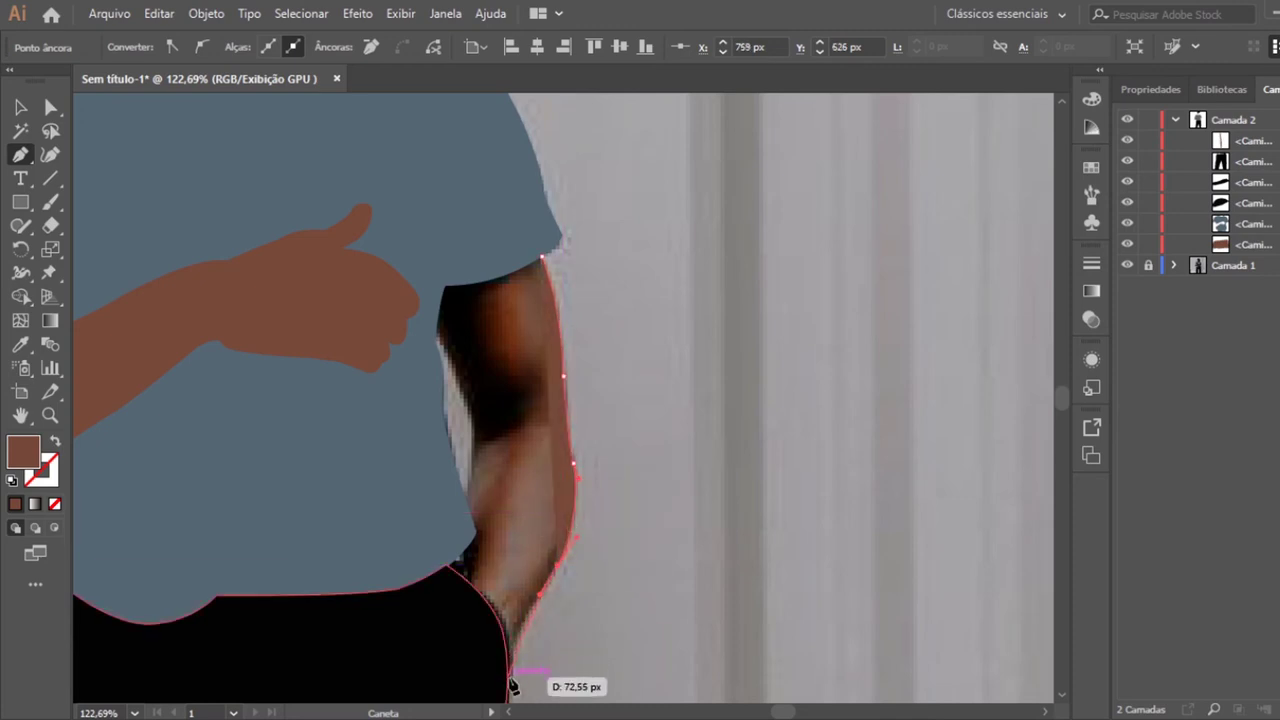
Trace the arm's inner edge up toward the underarm, with the fill removed to see the photo.
scroll(509, 700, "down", 5)
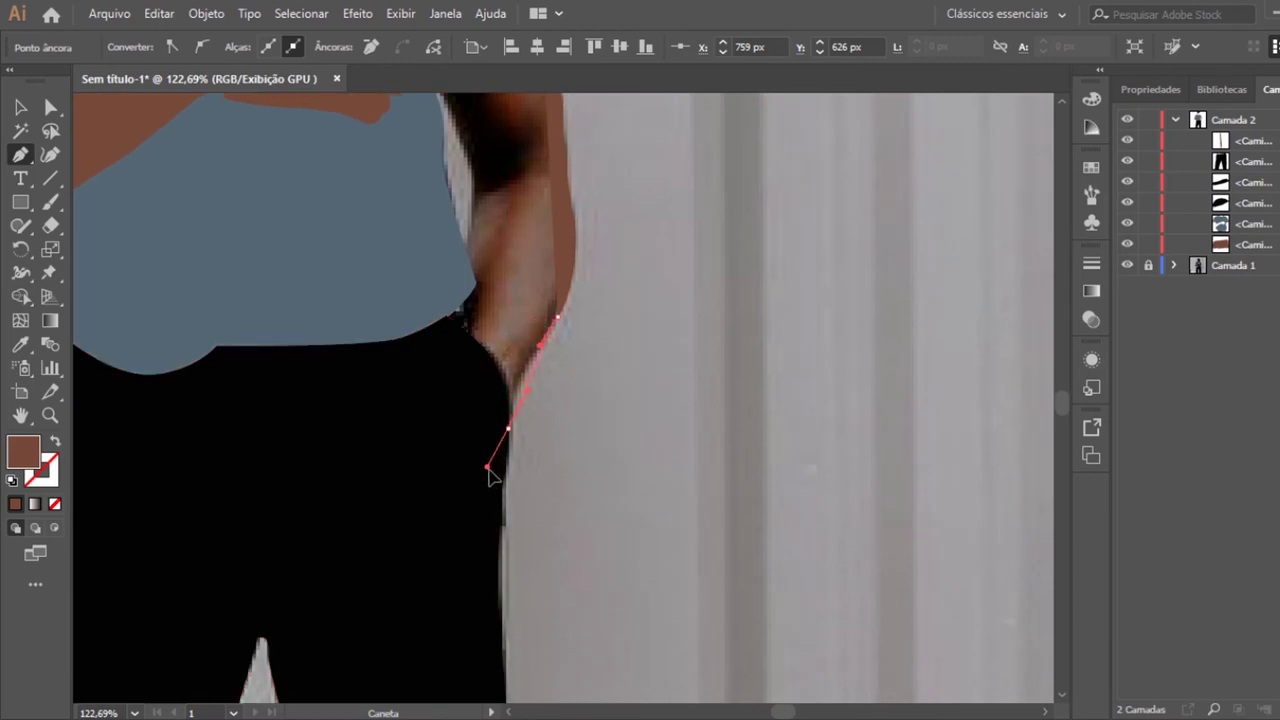
left_click_drag(504, 486, 506, 492)
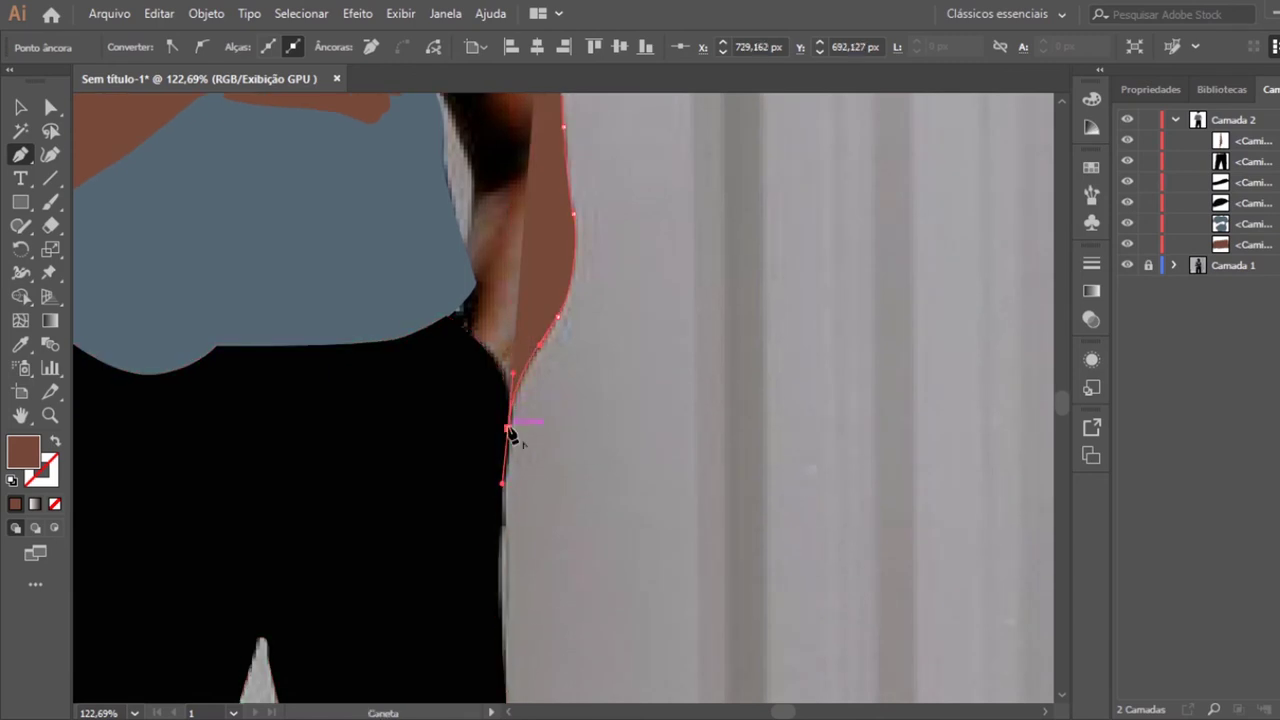
left_click(508, 429)
mouse_move(445, 343)
left_mouse_down()
mouse_move(428, 308)
mouse_move(475, 350)
mouse_move(459, 289)
mouse_move(466, 253)
left_mouse_up()
key("shift+x")
left_click_drag(466, 252, 470, 160)
left_click_drag(462, 133, 466, 144)
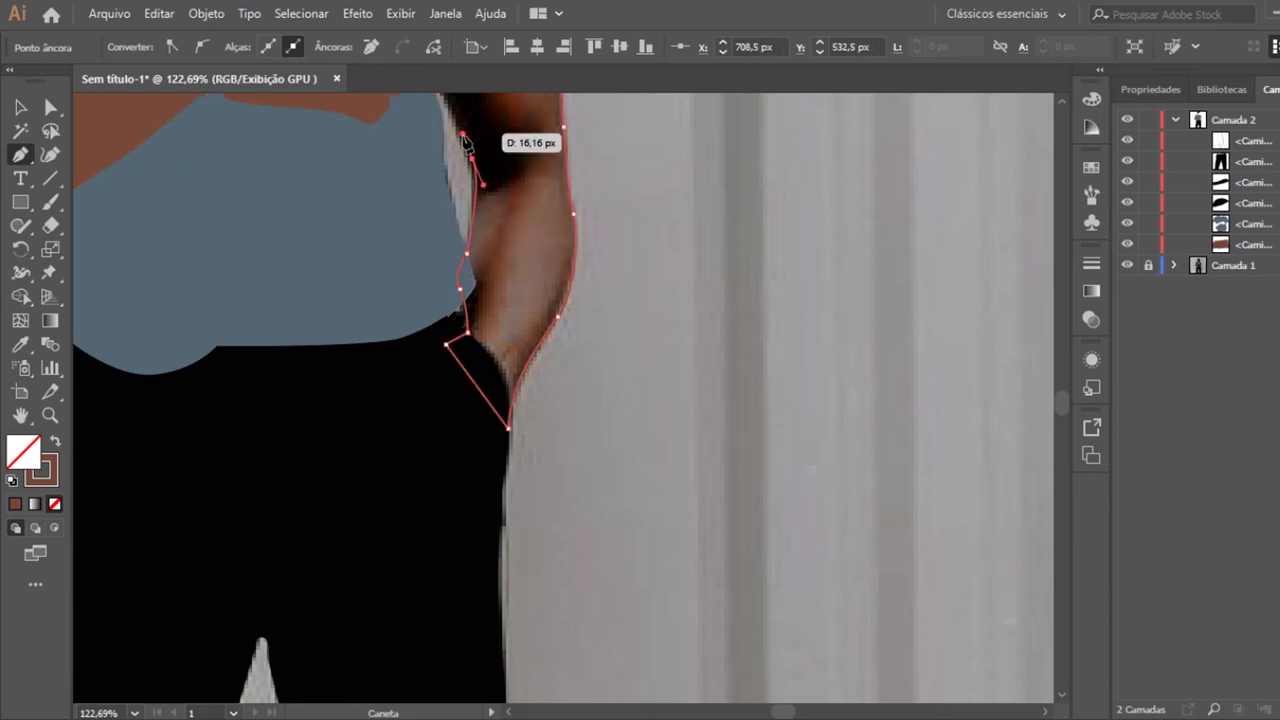
Trace the top of the arm under the sleeve and close the outline at its start.
left_click(1061, 103)
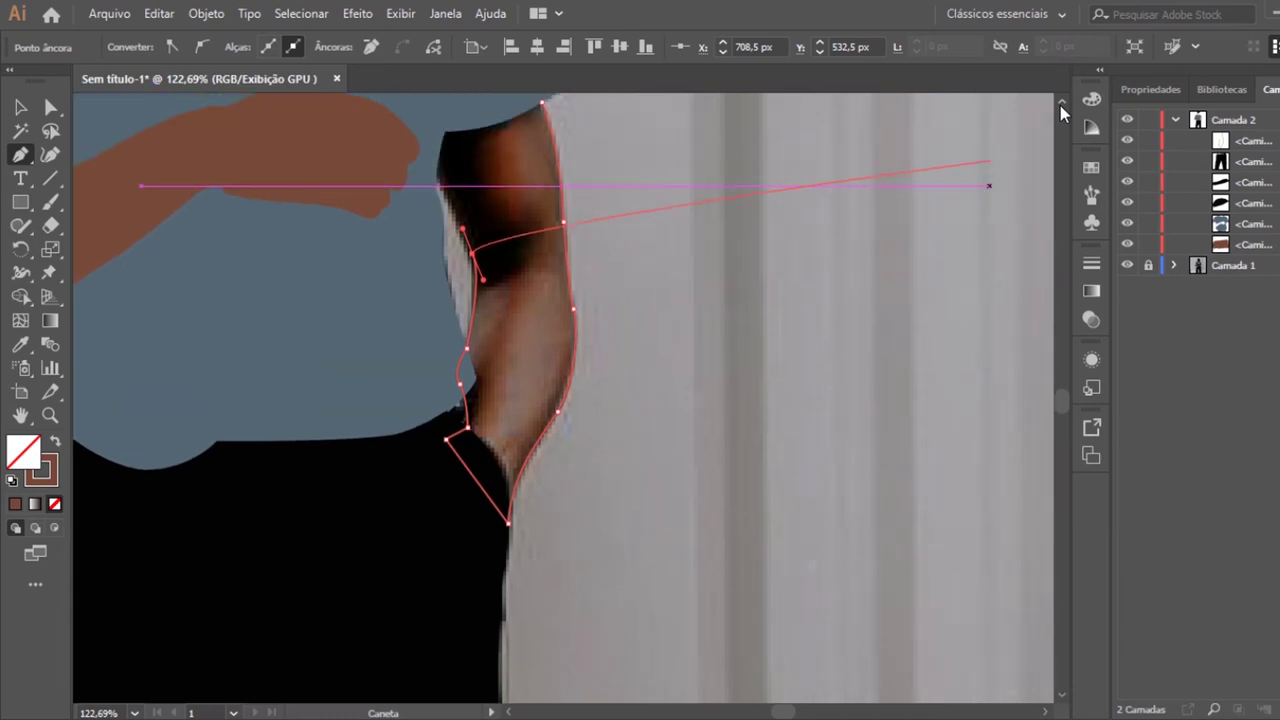
left_click(1060, 105)
left_click(1060, 105)
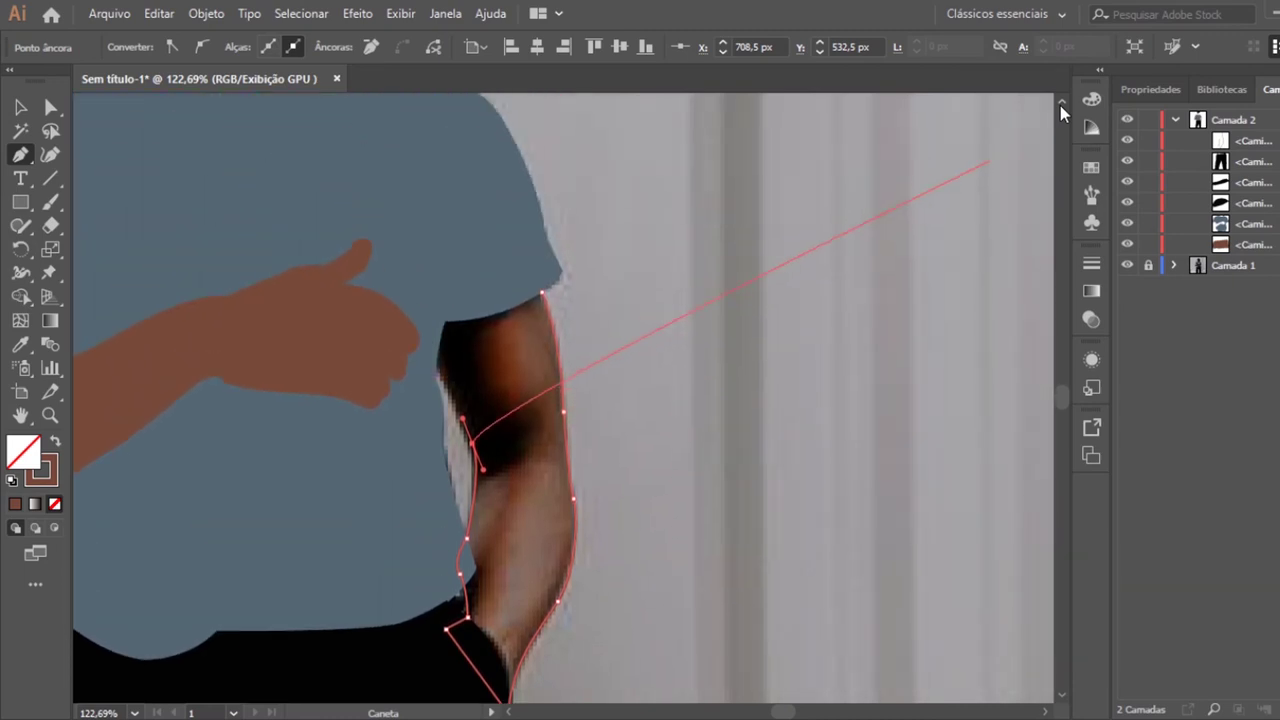
left_click(398, 284)
left_click(537, 270)
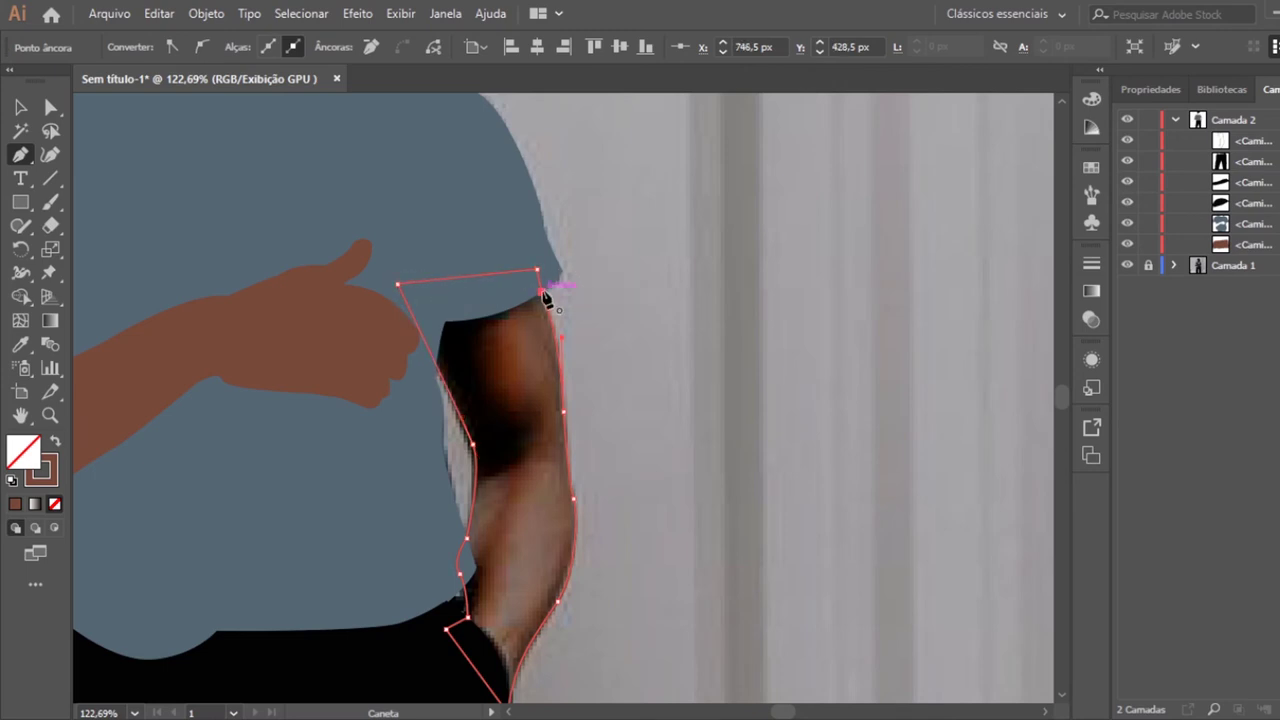
left_click(543, 293)
Fill the arm shape brown and send it behind the shirt.
left_click(55, 445)
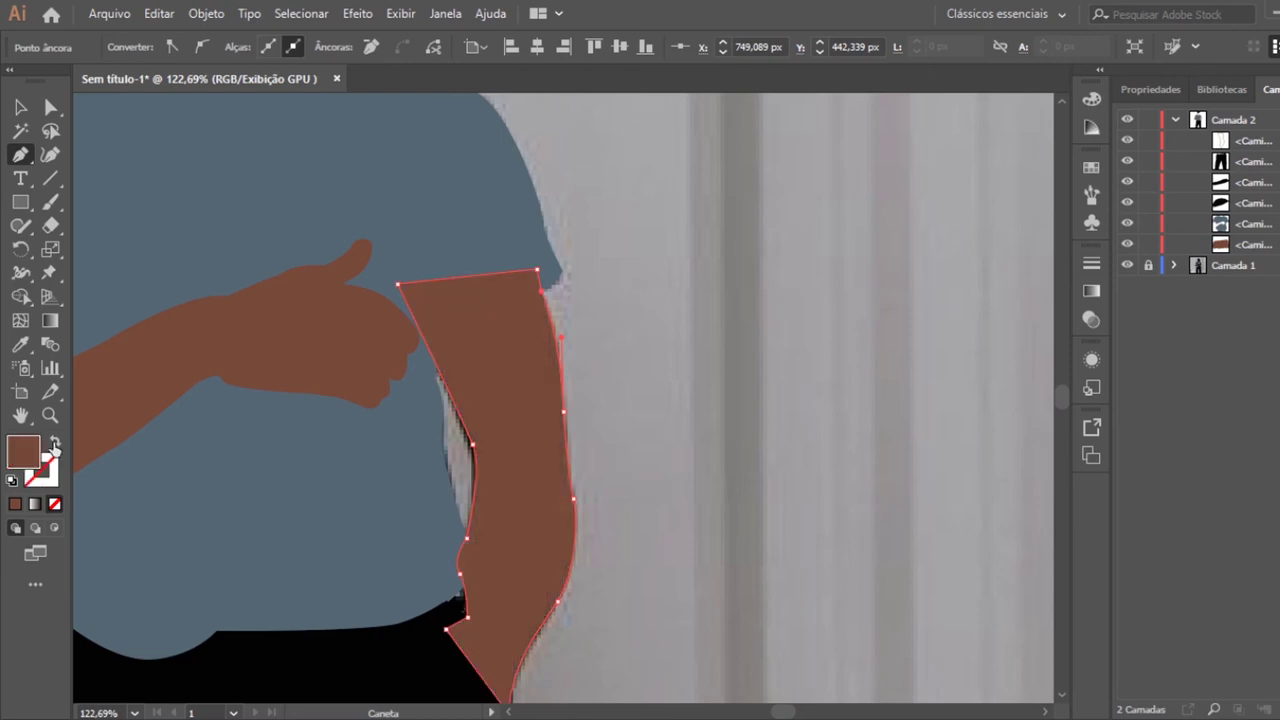
left_click(20, 107)
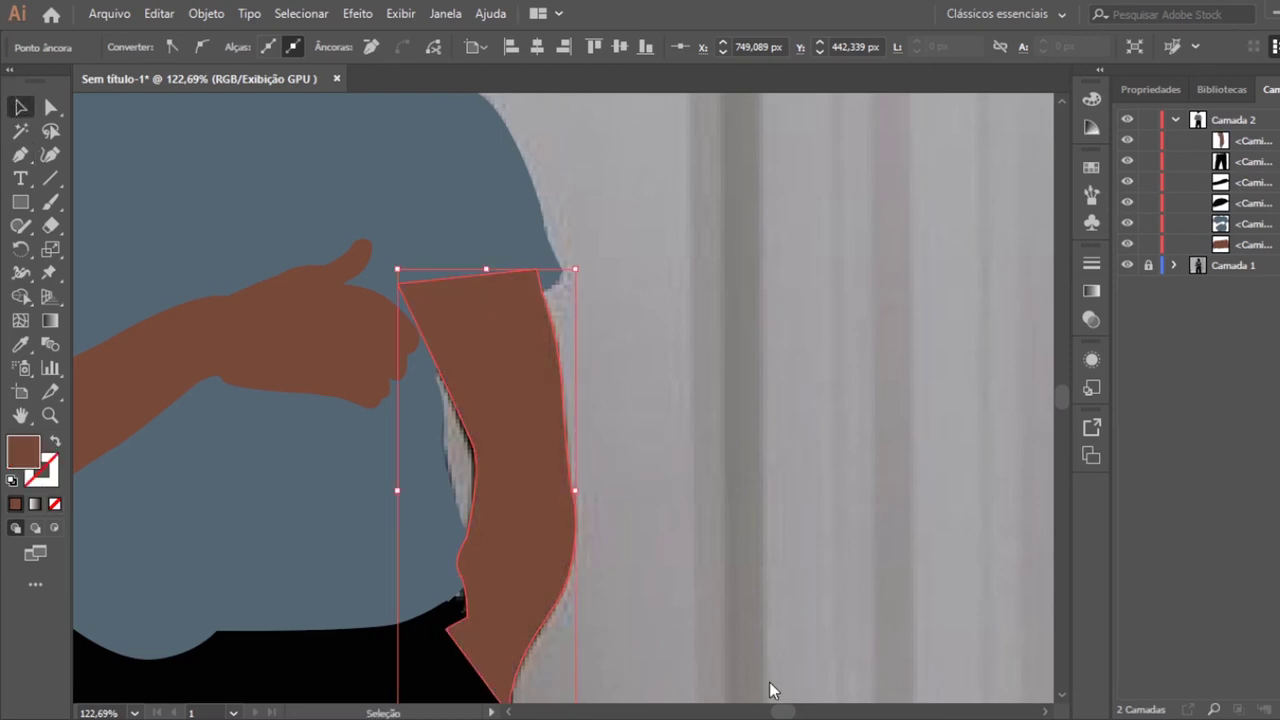
key("ctrl+shift+bracketleft")
left_click(748, 430)
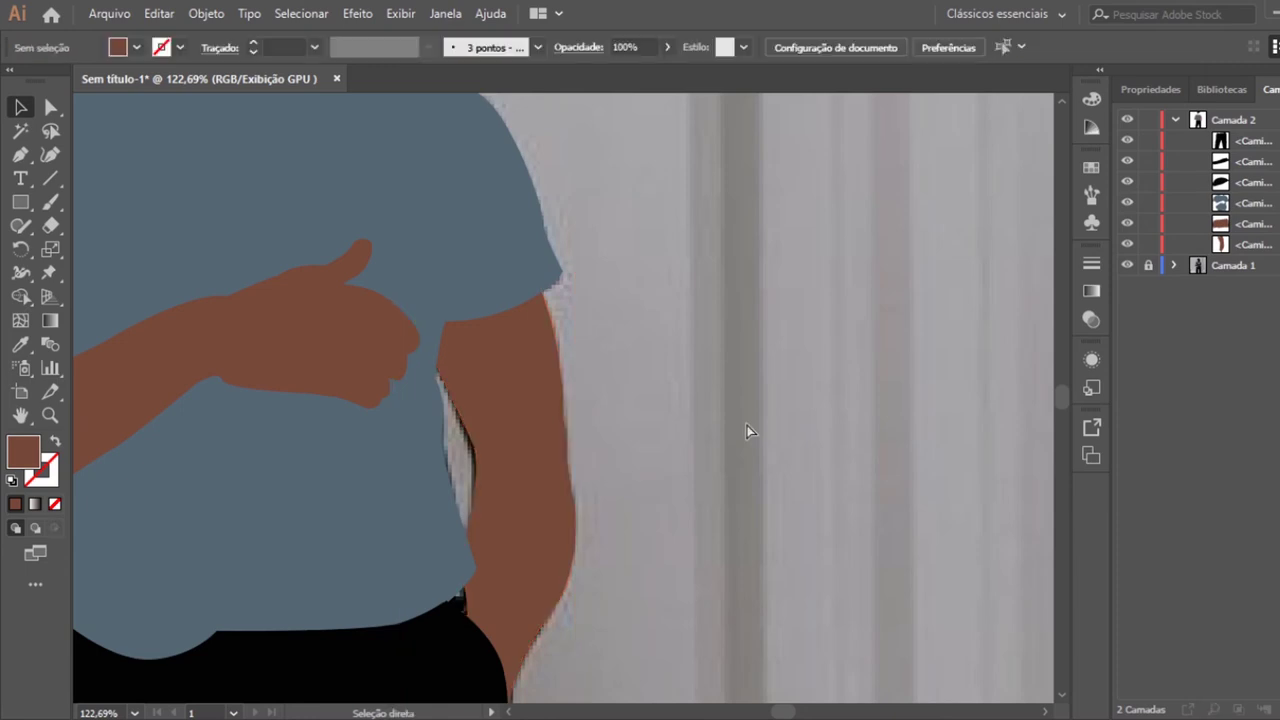
Zoom in on the head and pen-trace the back of the neck from hat brim to its base.
key("ctrl+minus")
key("ctrl+minus")
key("ctrl+minus")
key("ctrl+minus")
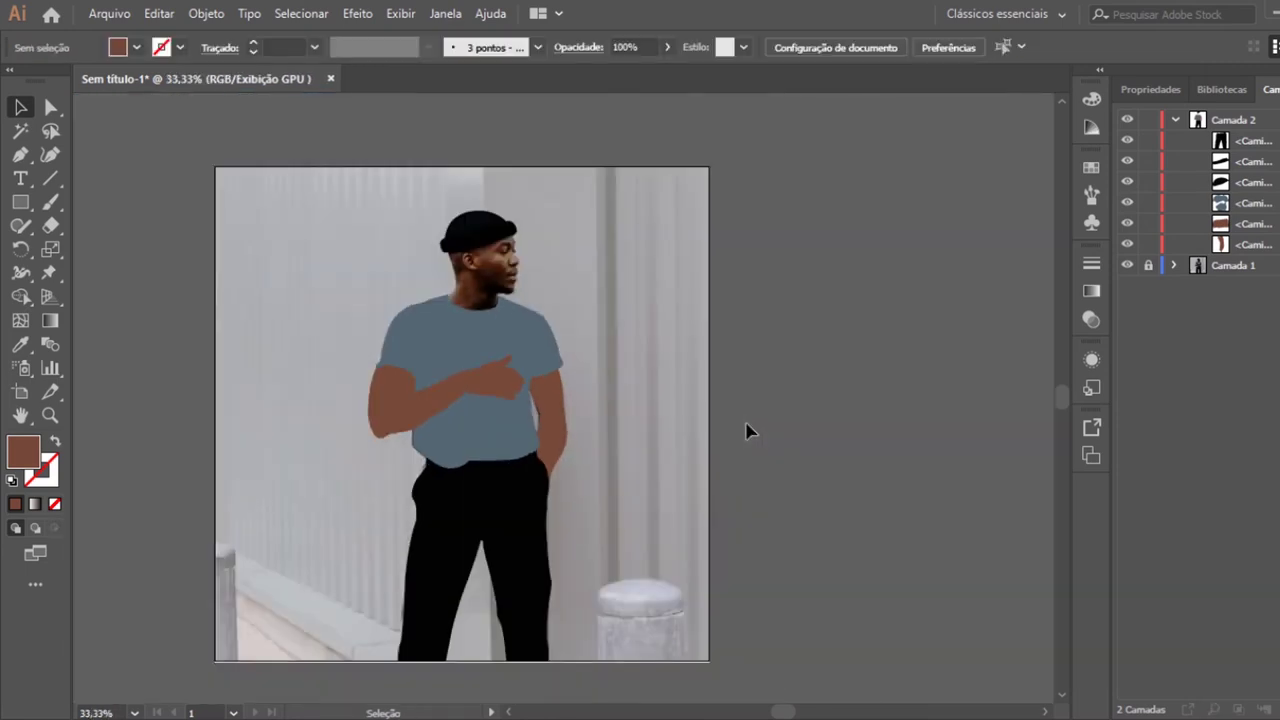
left_click(49, 419)
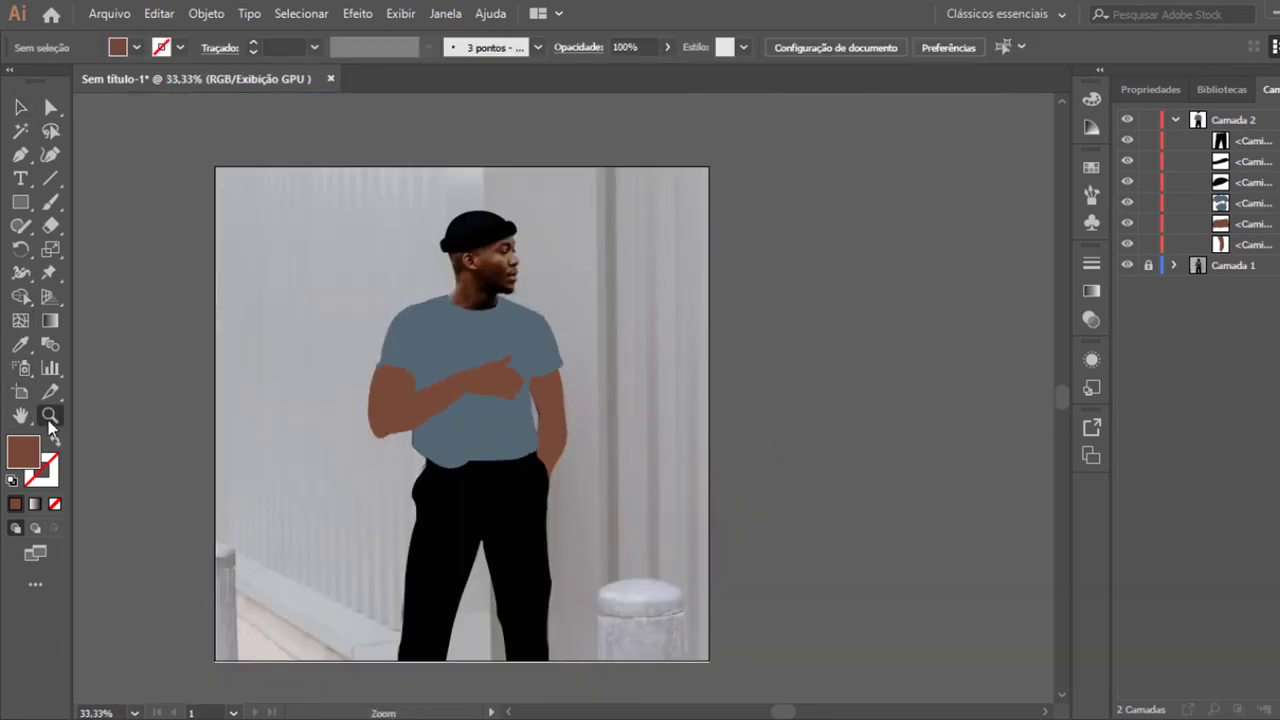
left_click_drag(441, 252, 560, 374)
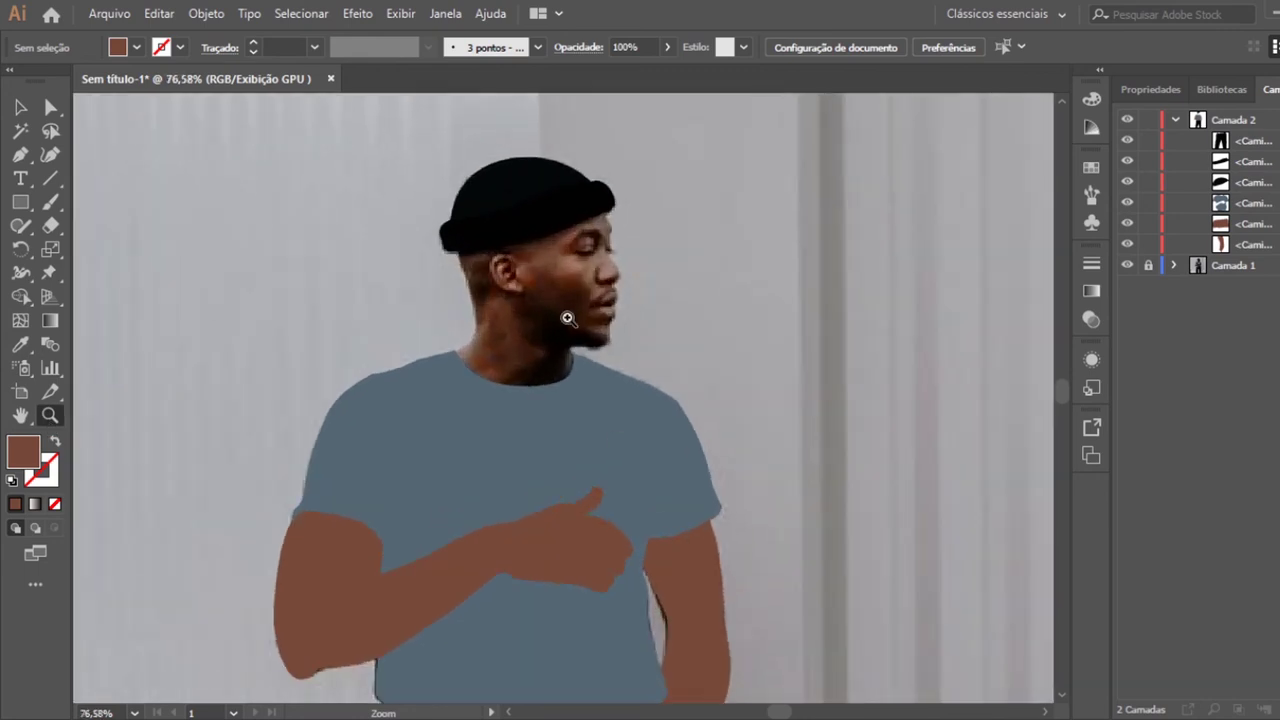
left_click_drag(666, 477, 559, 221)
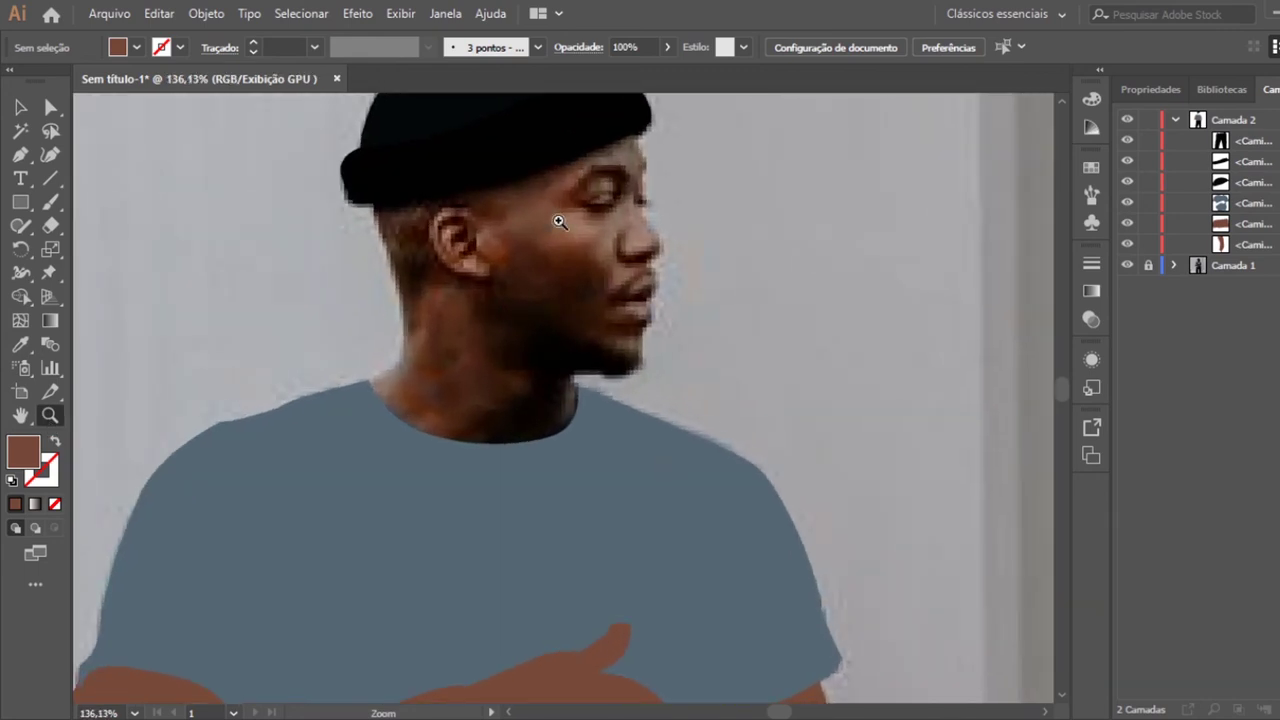
left_click(1063, 101)
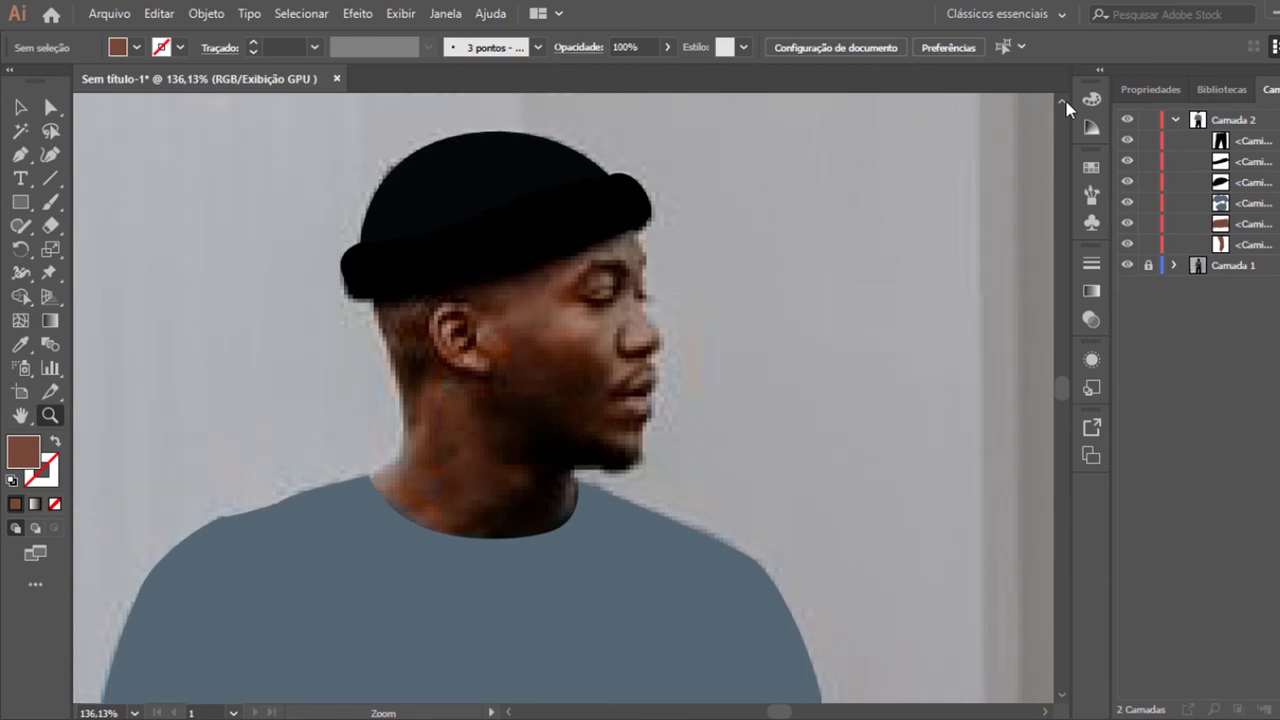
left_click(20, 154)
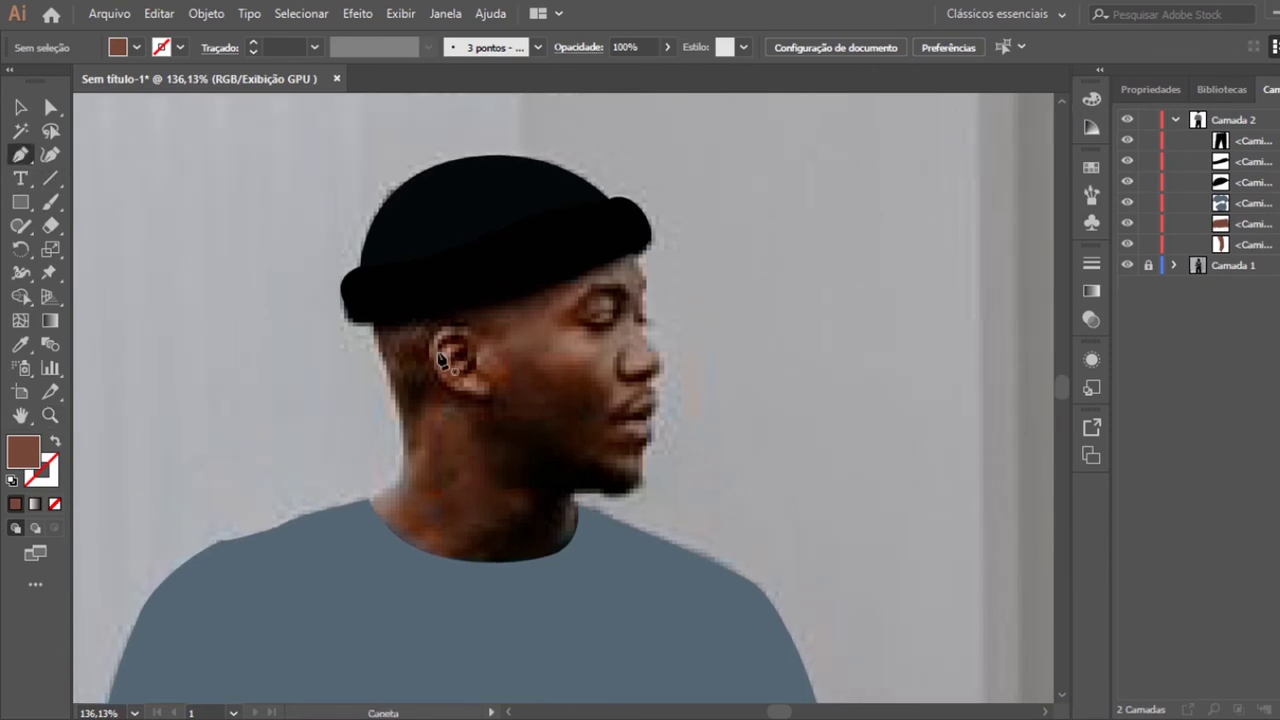
left_click(376, 316)
left_click(386, 368)
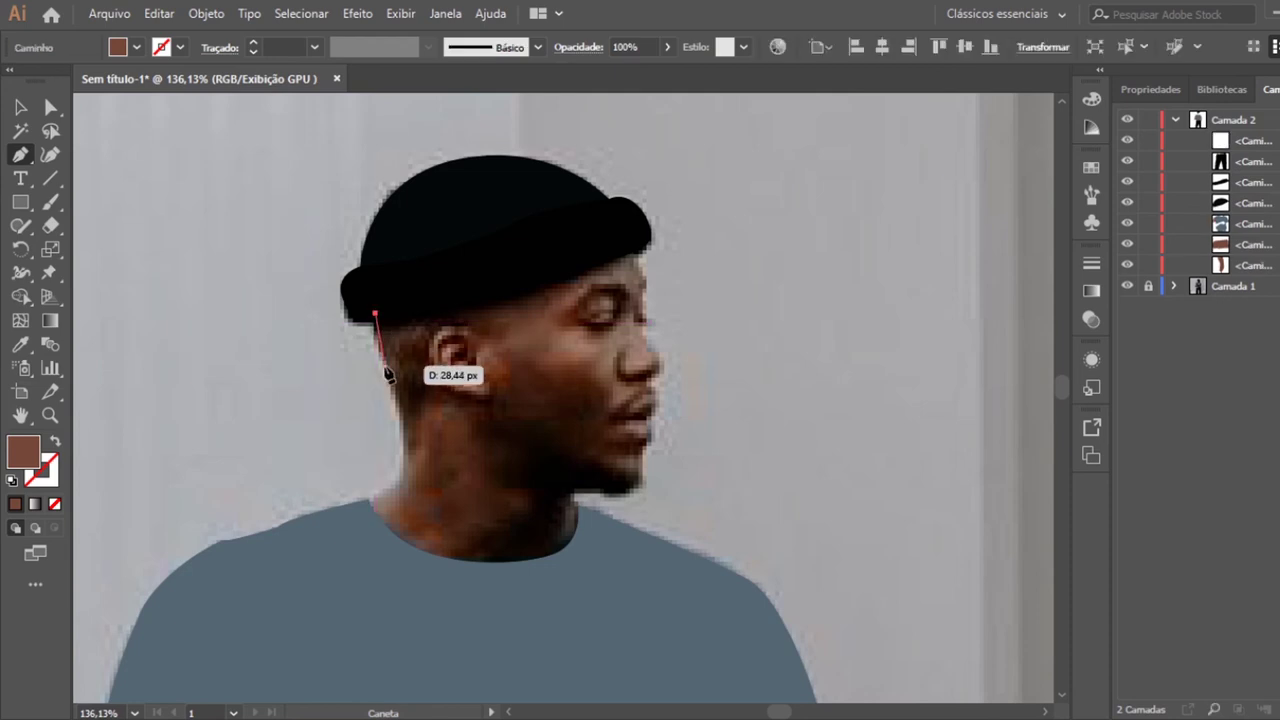
left_click(396, 380)
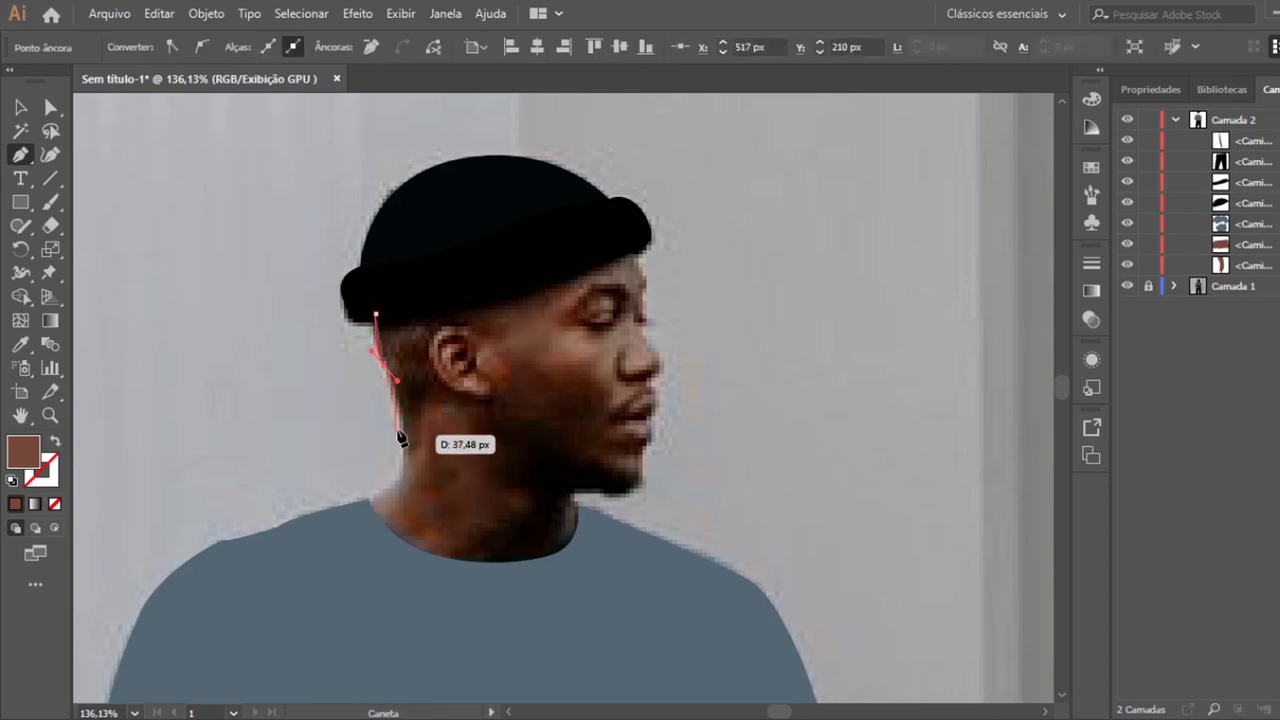
left_click(401, 414)
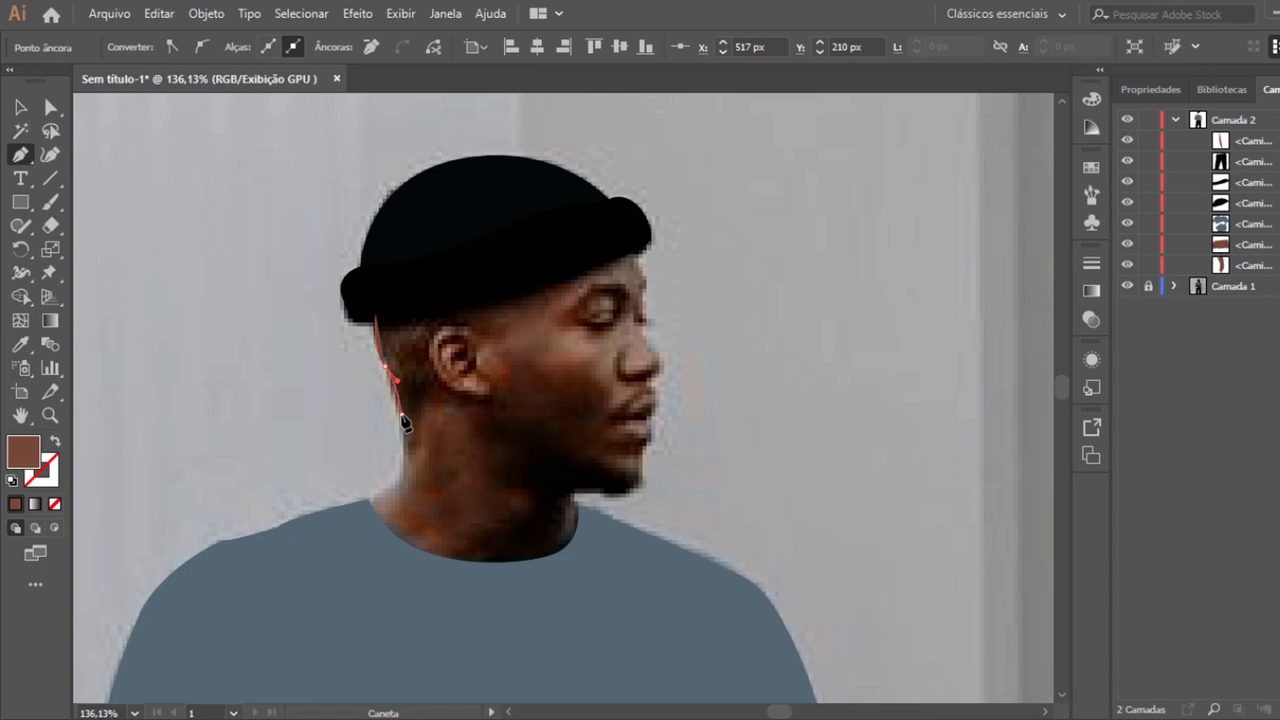
left_click(406, 477)
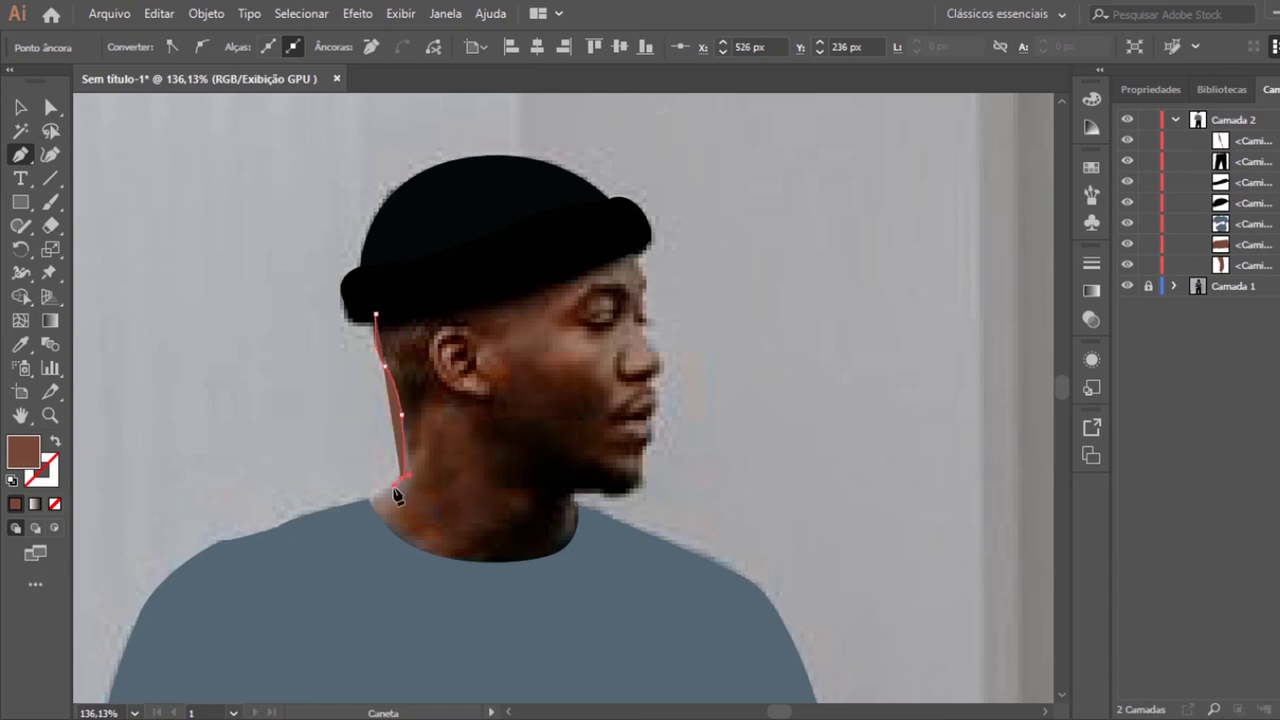
Continue the outline along the shoulder, shirt collar, jaw and around the chin, fill removed.
left_click(331, 528)
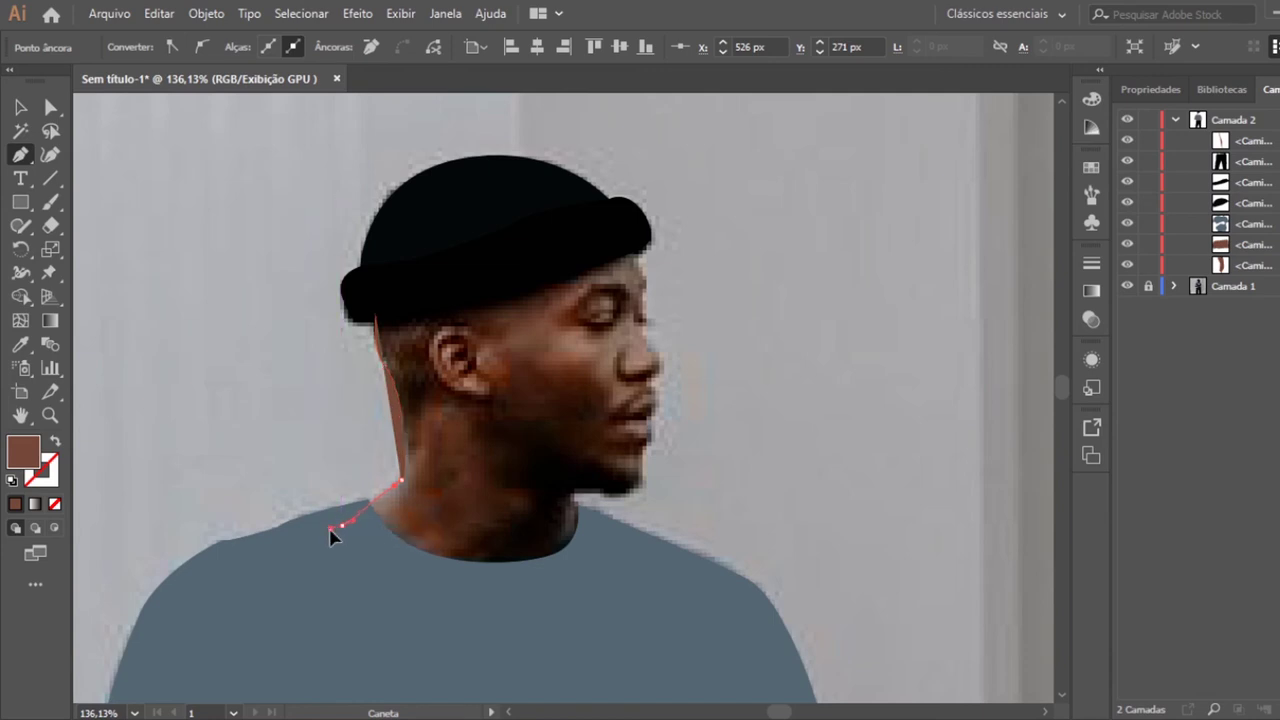
left_click(501, 610)
left_click(596, 531)
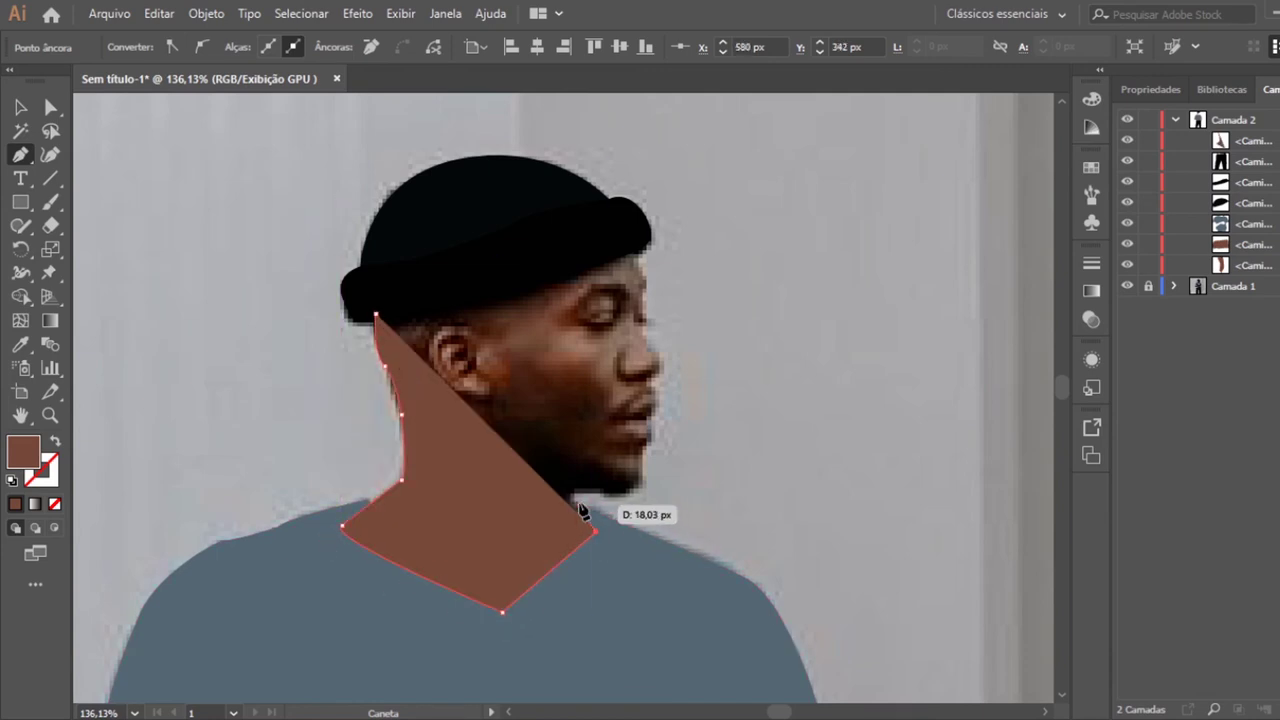
left_click(55, 441)
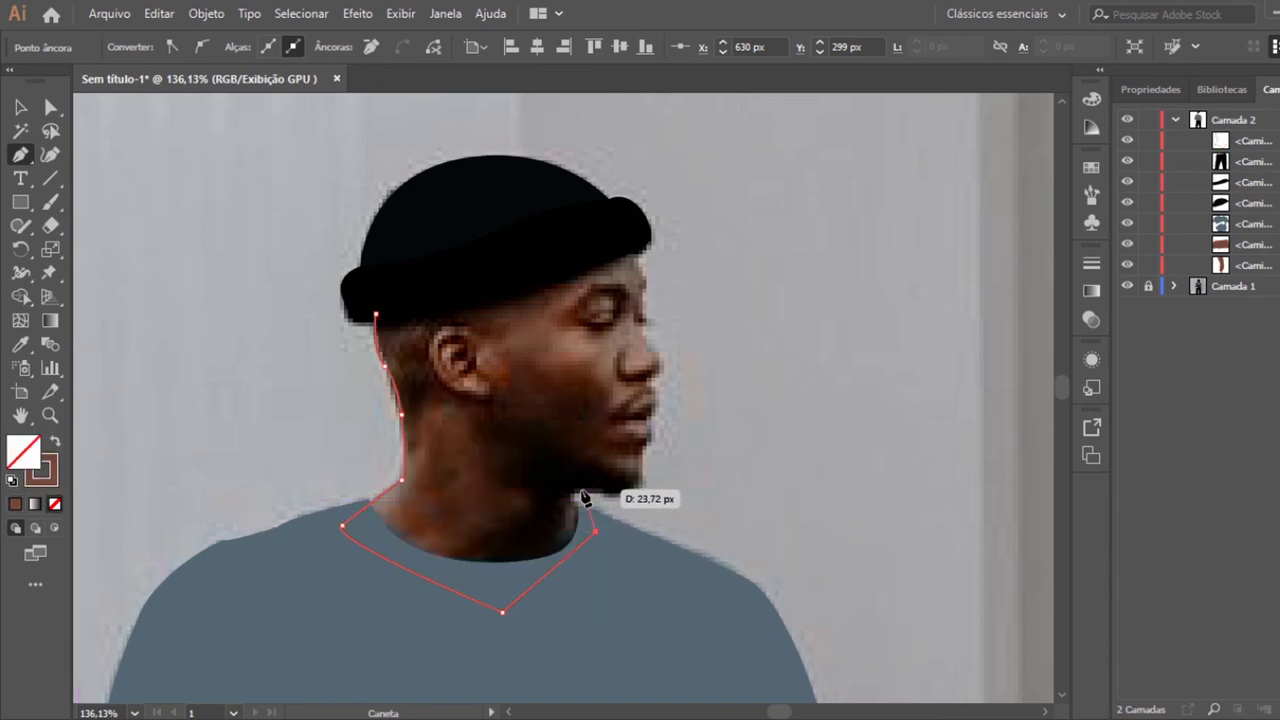
left_click_drag(577, 492, 589, 492)
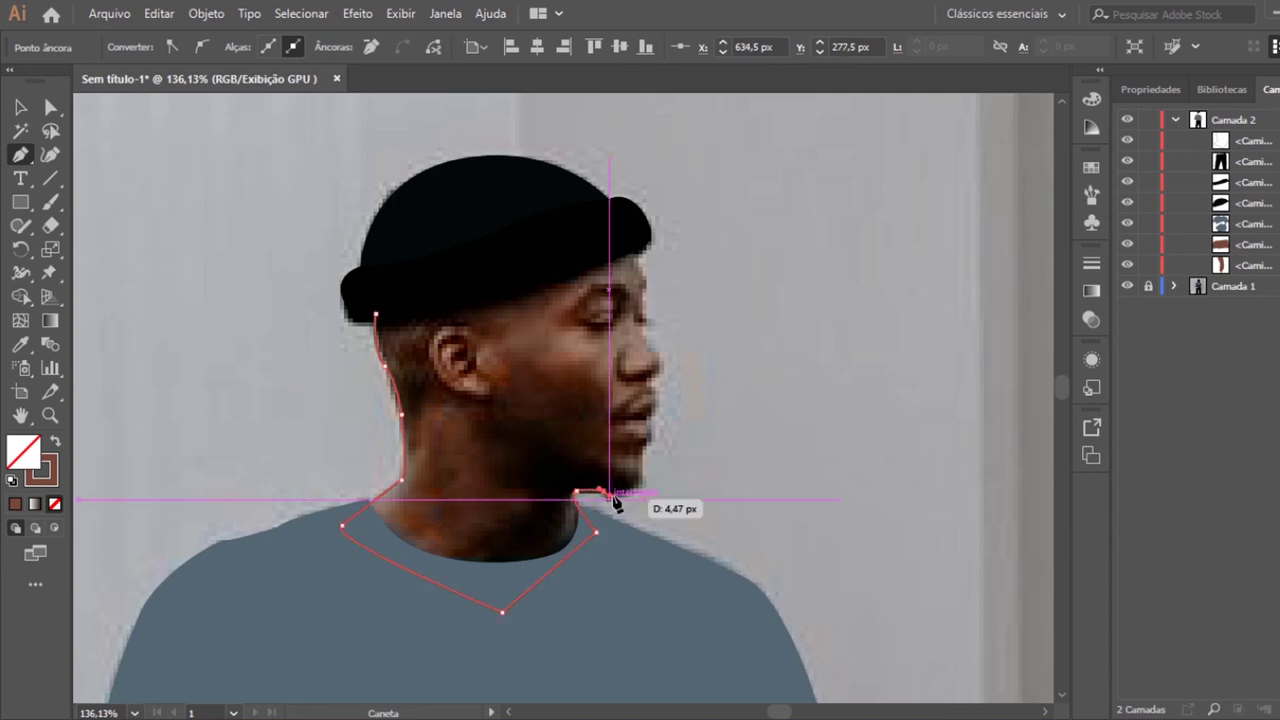
left_click(607, 493)
left_click_drag(642, 494, 636, 458)
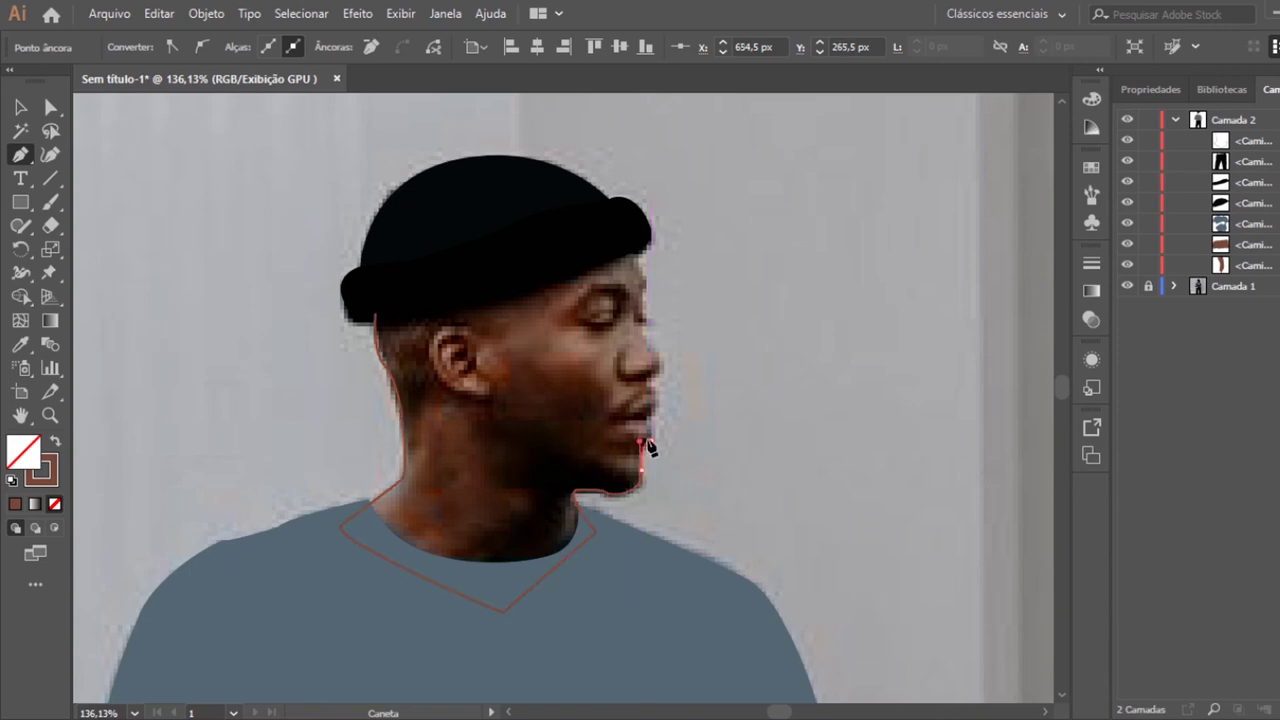
Trace the profile over the lips, nose and forehead back to the beanie brim to close it.
left_click(643, 441)
left_click(643, 422, "ctrl")
left_click_drag(643, 411, 652, 418)
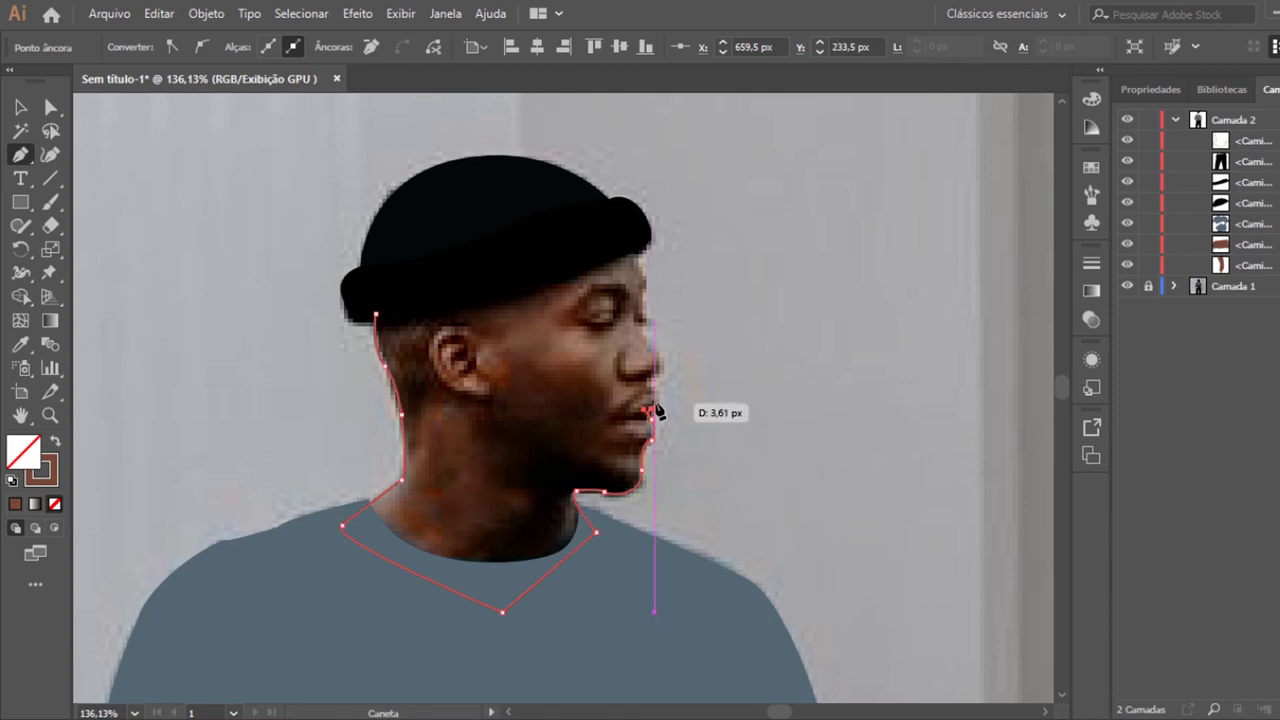
mouse_move(652, 418)
left_mouse_down()
mouse_move(662, 360)
mouse_move(650, 326)
mouse_move(645, 340)
mouse_move(648, 297)
left_mouse_up()
left_click(645, 392, "ctrl")
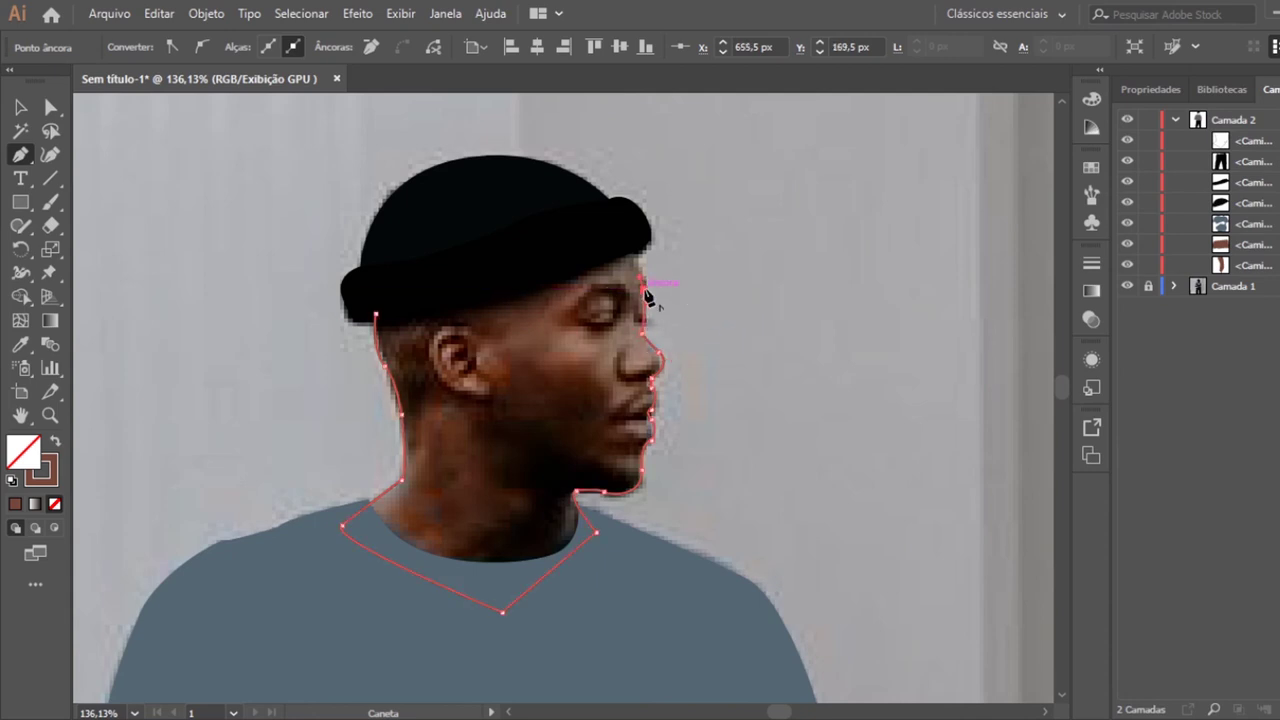
mouse_move(621, 250)
left_mouse_down()
mouse_move(640, 258)
mouse_move(377, 315)
left_mouse_up()
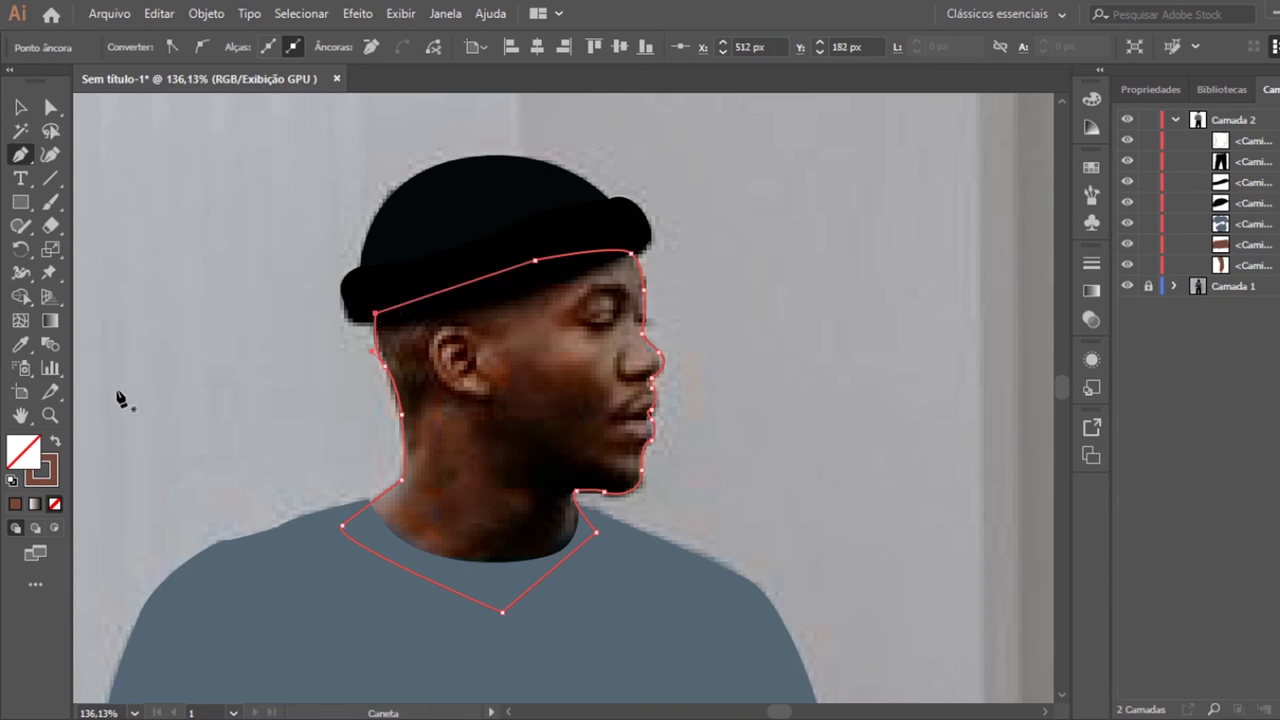
Fill the head shape brown and move it below the shirt and beanie in Layers.
left_click(57, 441)
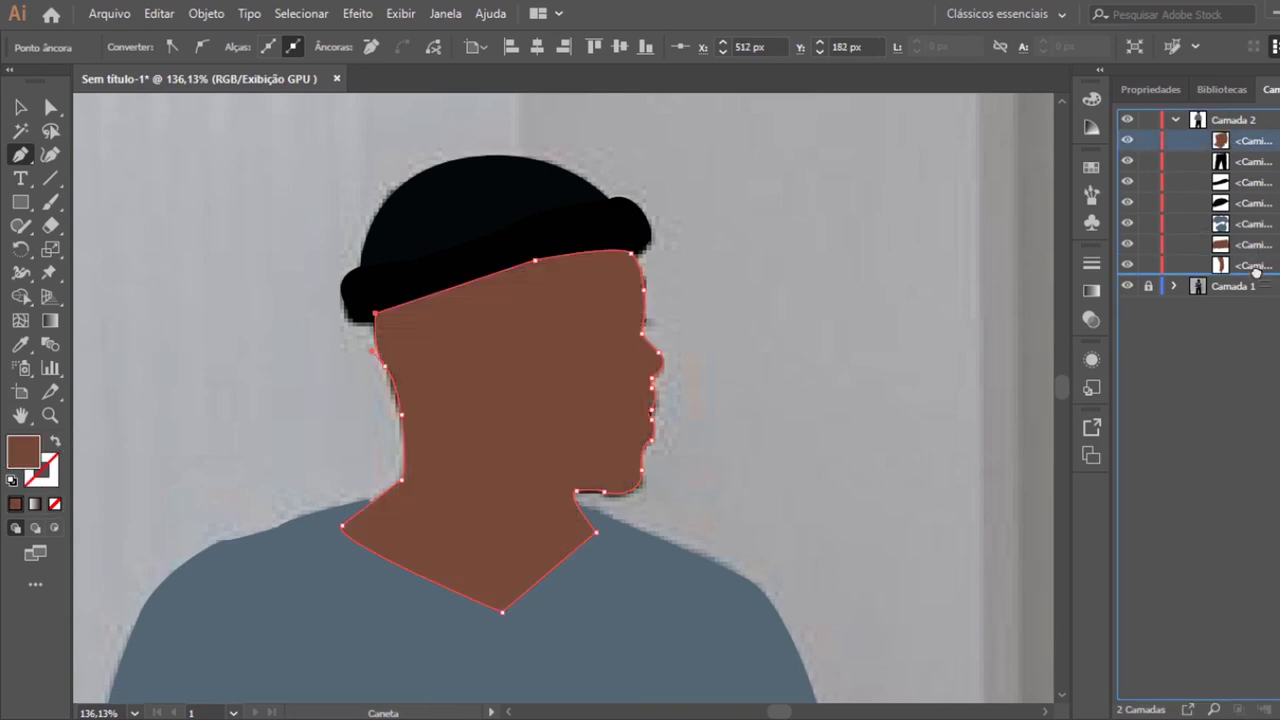
left_click_drag(1238, 141, 1240, 272)
left_click(20, 107)
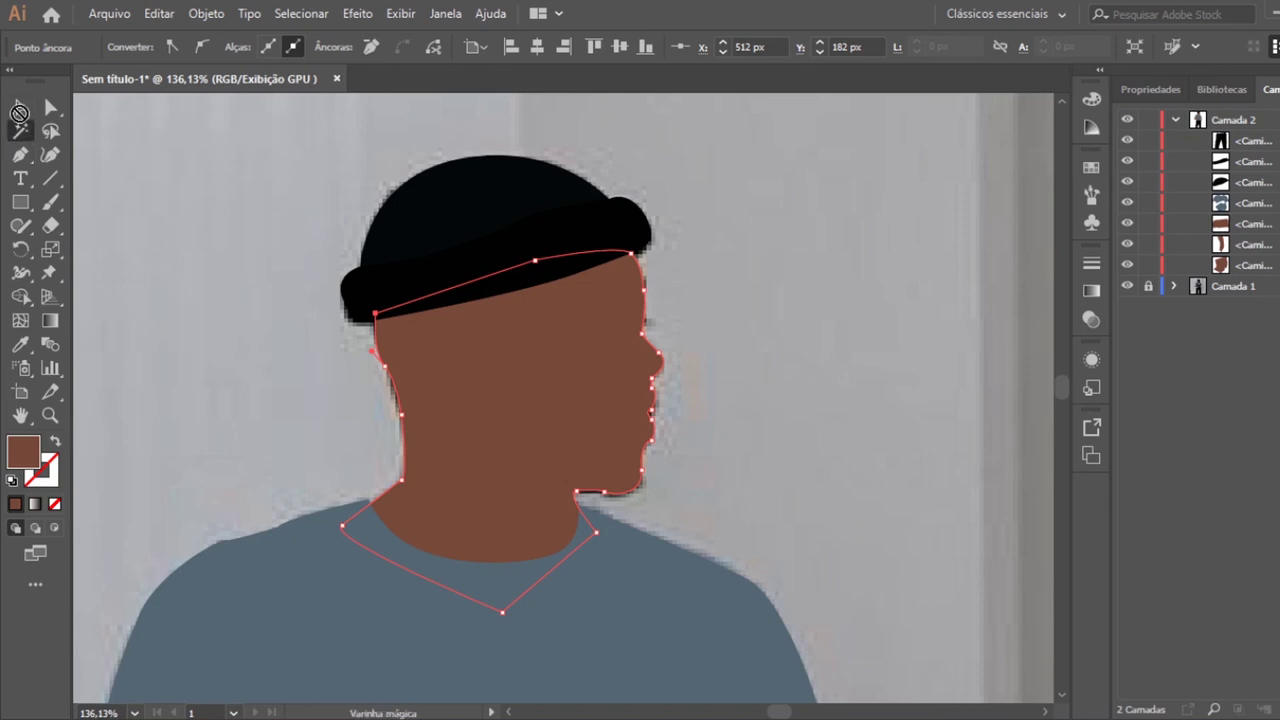
left_click(950, 367)
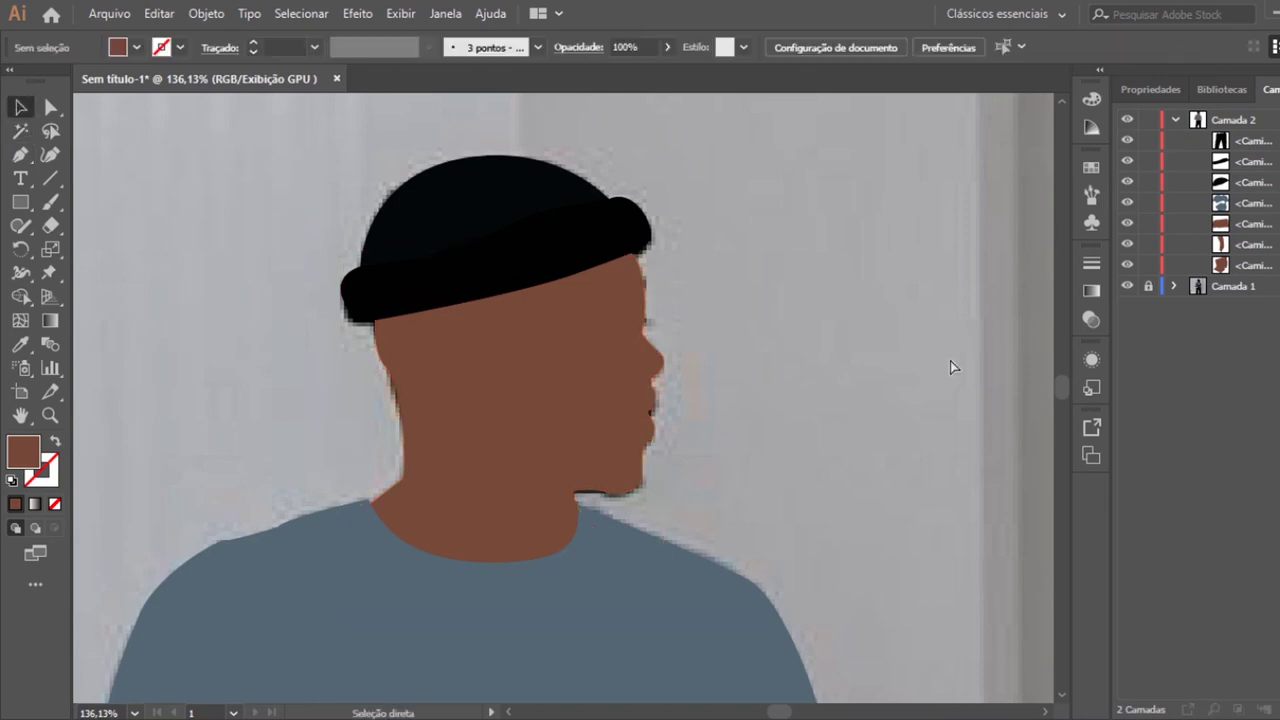
Draw a brown rectangle, snap it exactly over the artboard and send it behind the figure.
key("ctrl+0")
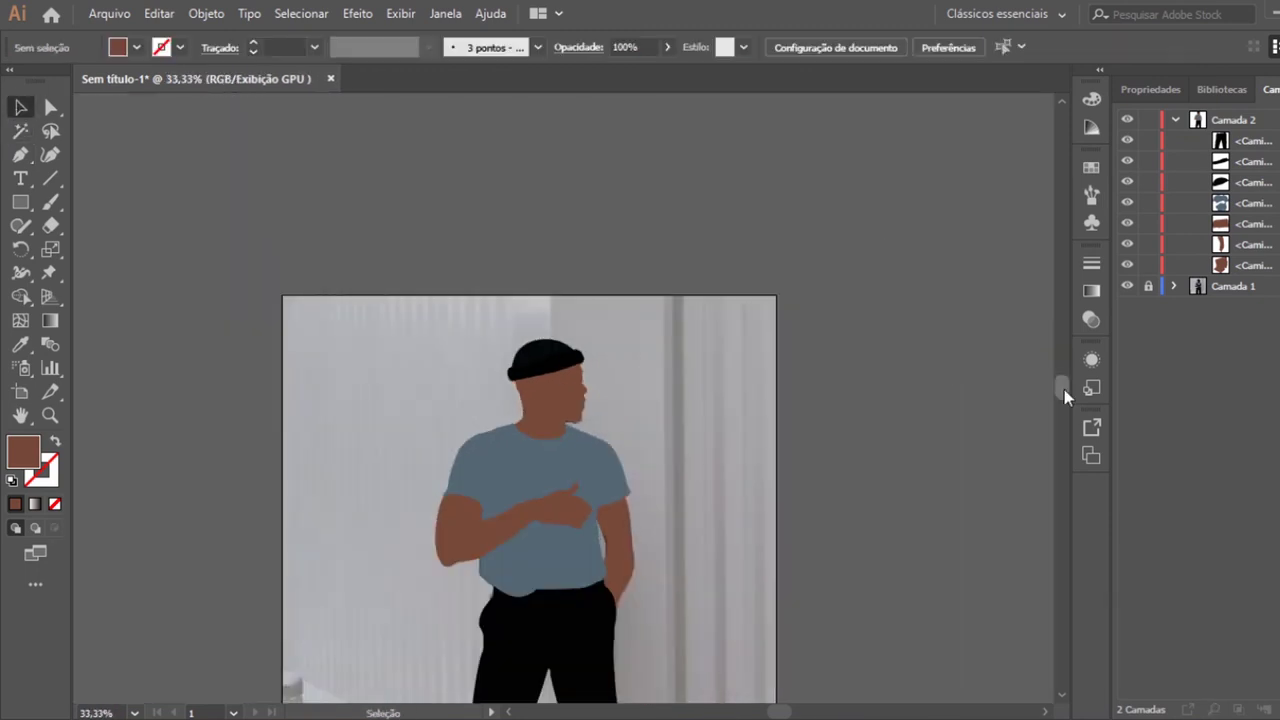
left_click_drag(1061, 393, 1062, 405)
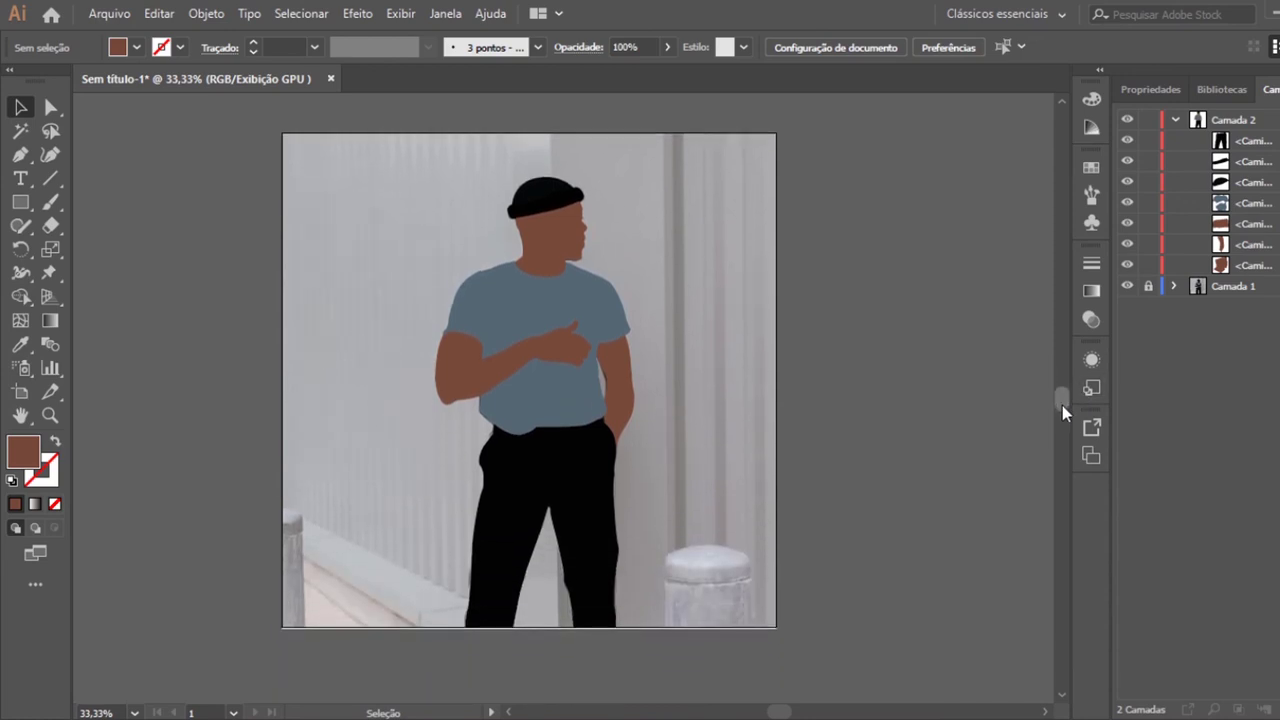
left_click(20, 204)
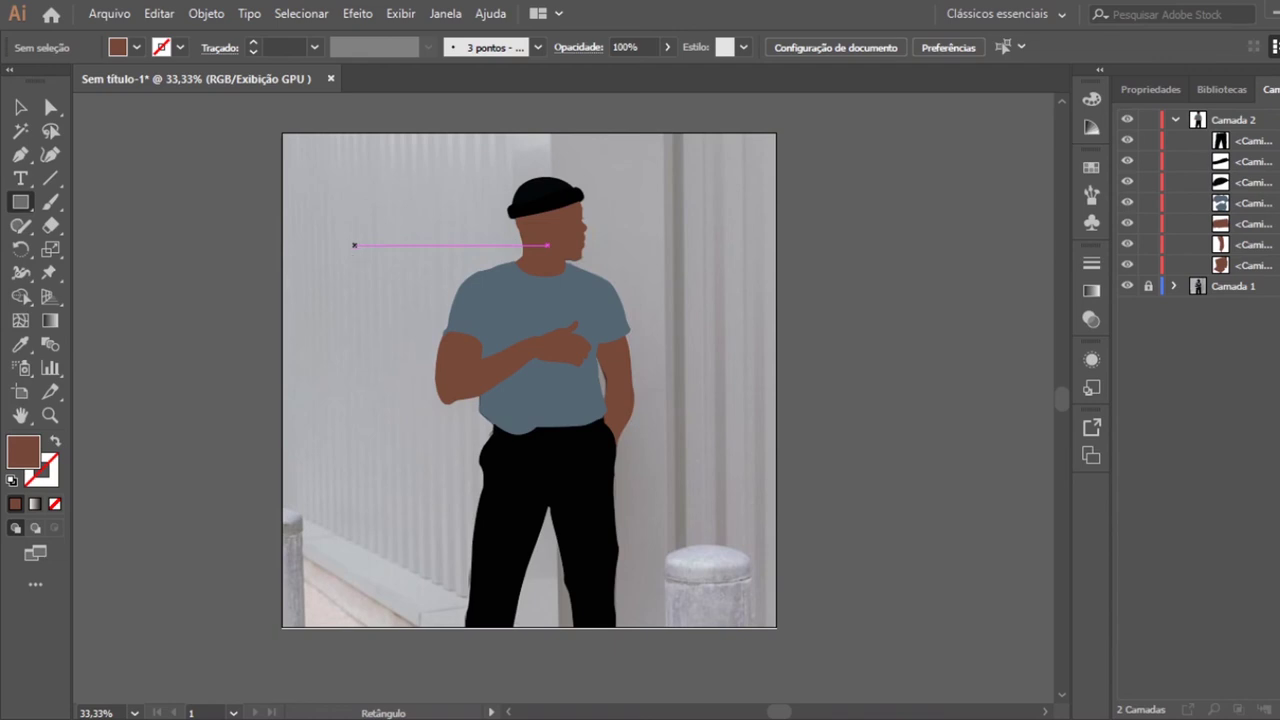
left_click_drag(355, 245, 849, 719)
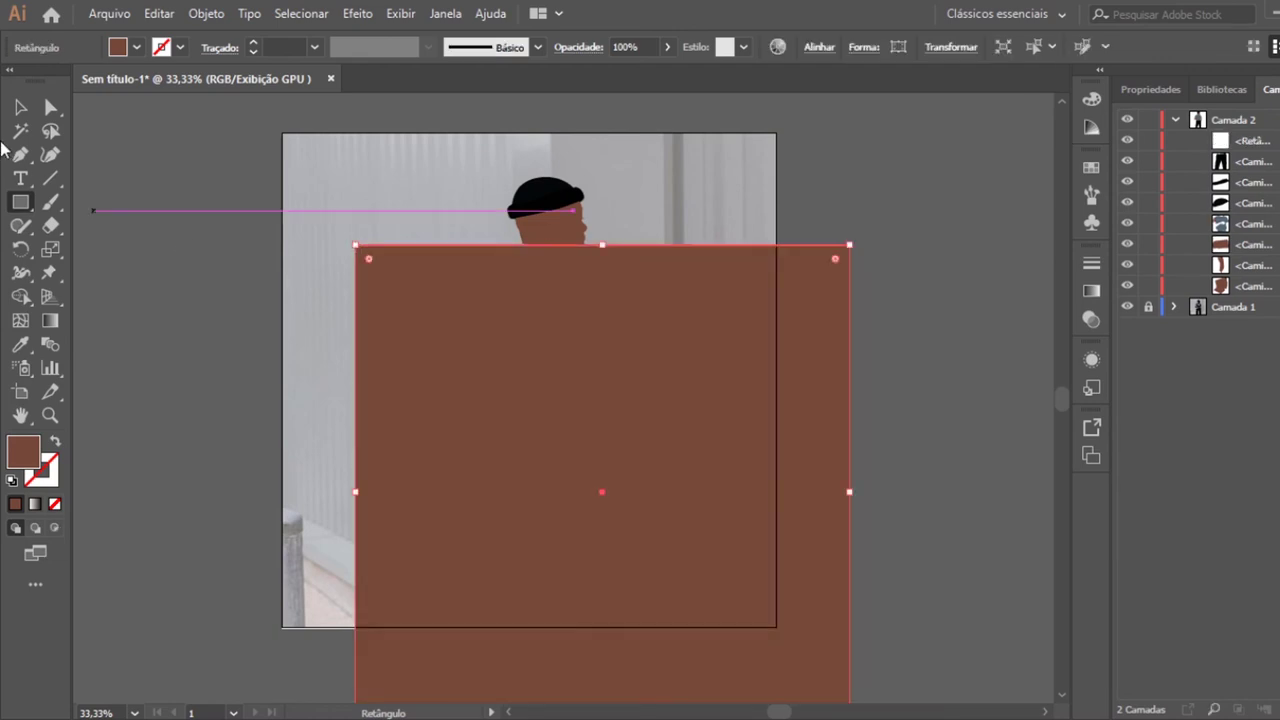
left_click(20, 110)
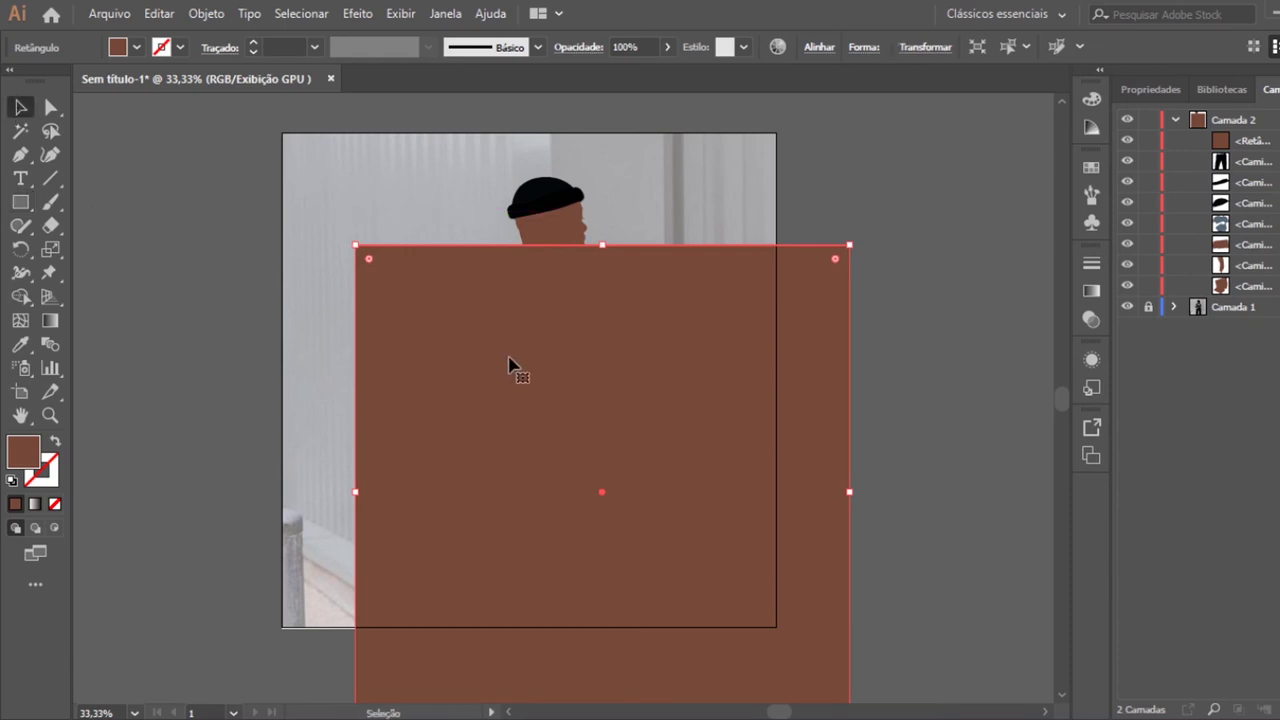
left_click_drag(490, 338, 437, 255)
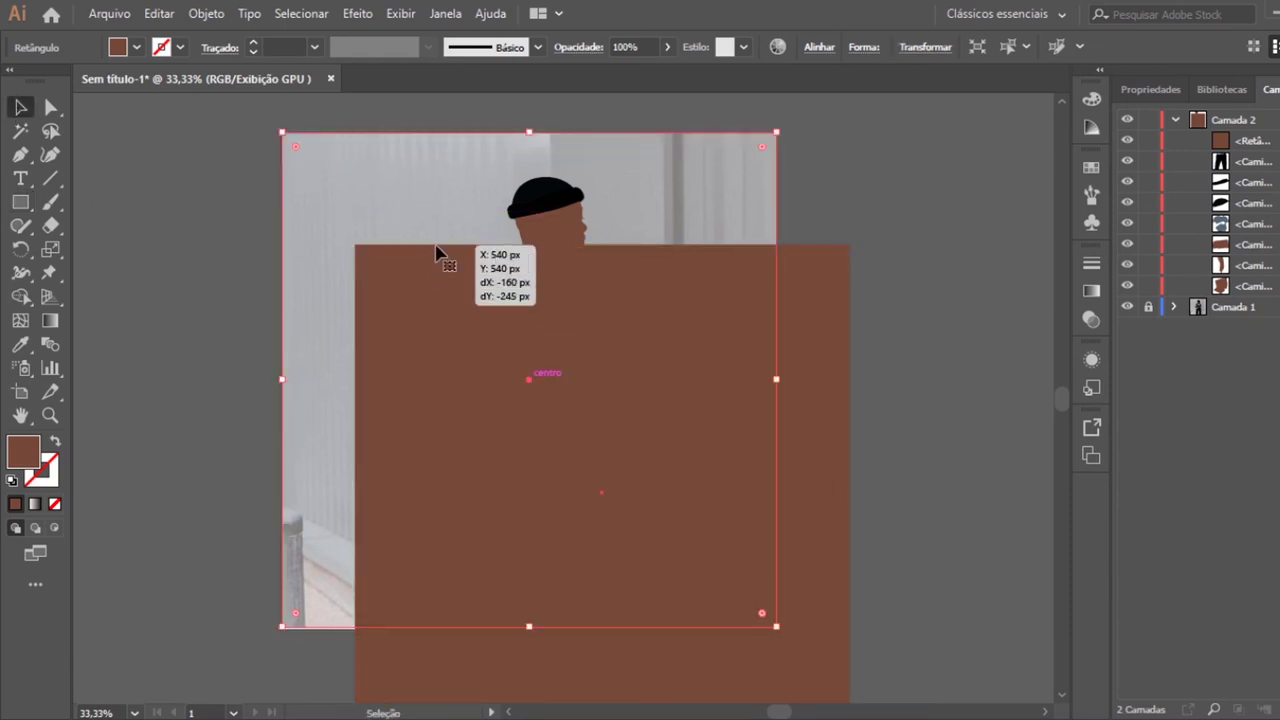
left_click_drag(437, 255, 437, 255)
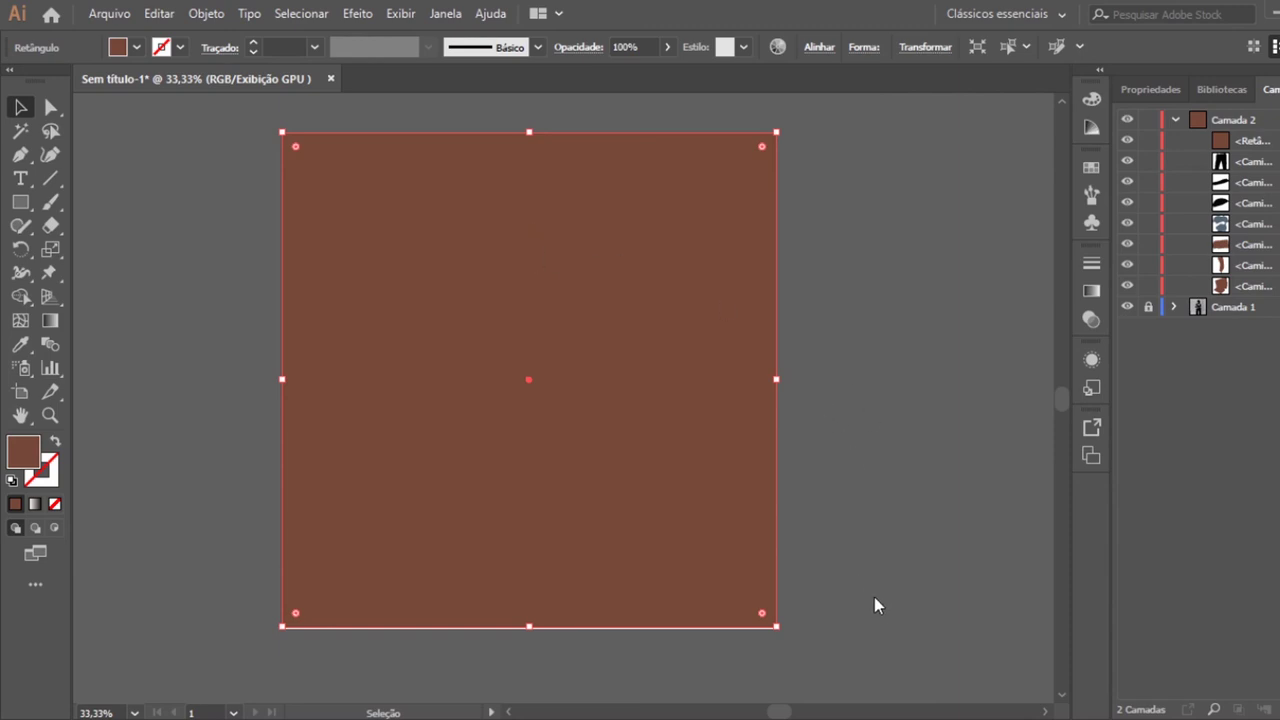
key("ctrl+shift+bracketleft")
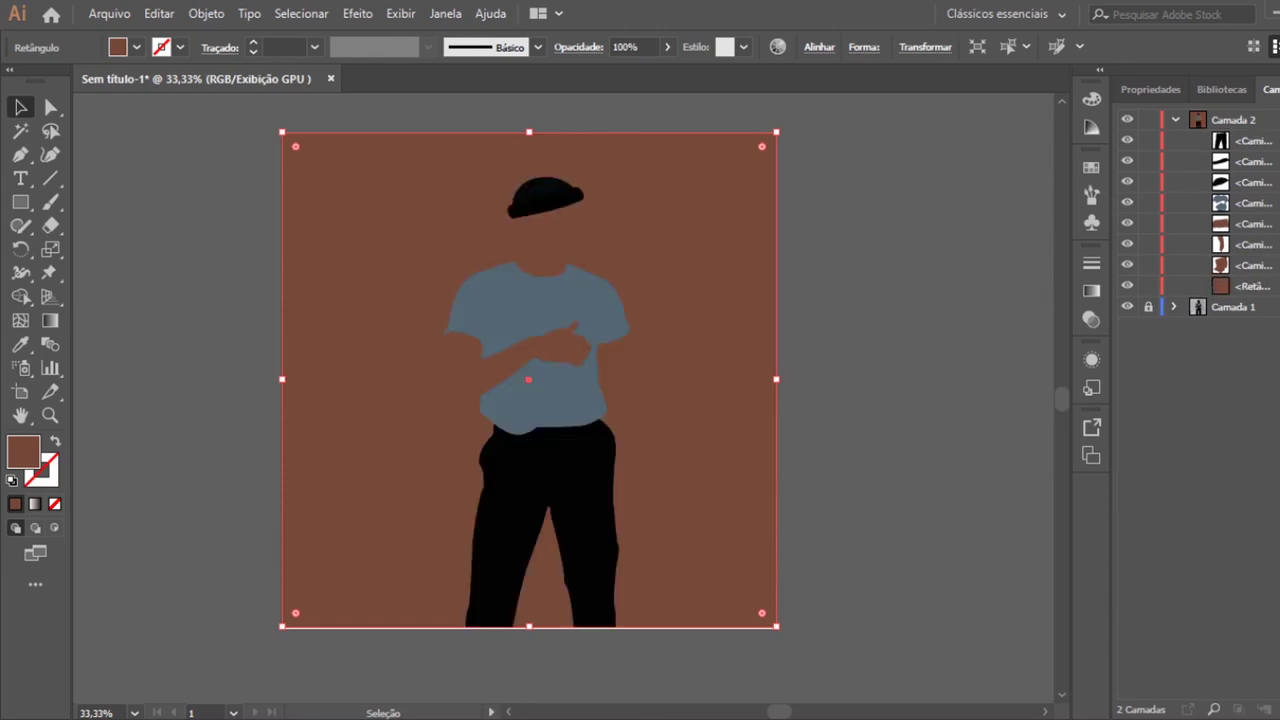
Change the background rectangle's fill to light blue, then to pale green.
left_click(540, 370)
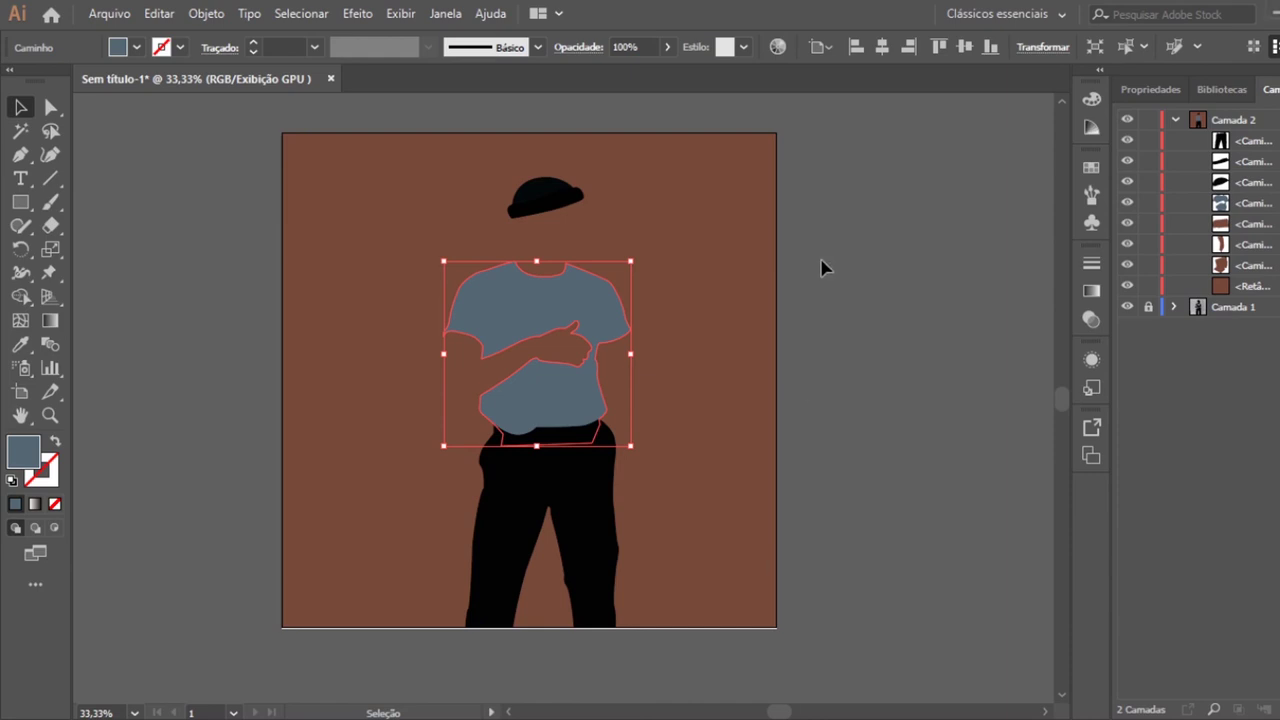
left_click(785, 282)
left_click(770, 283)
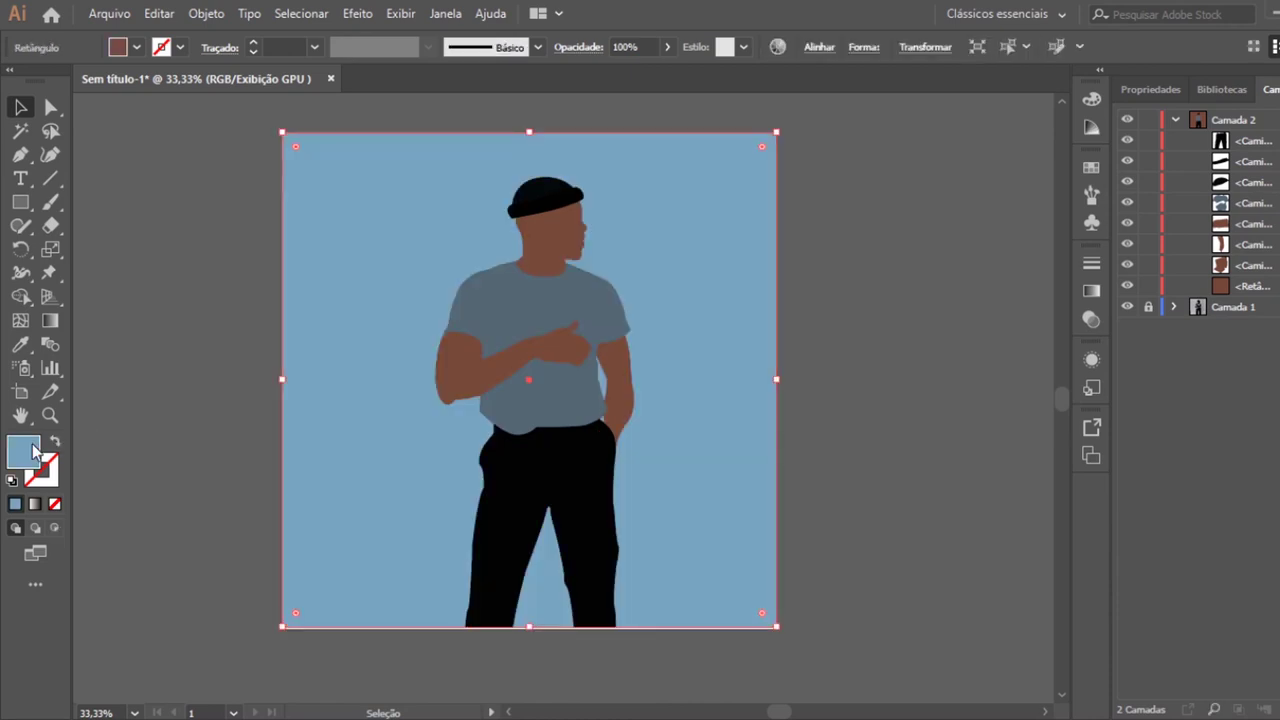
left_click(805, 323)
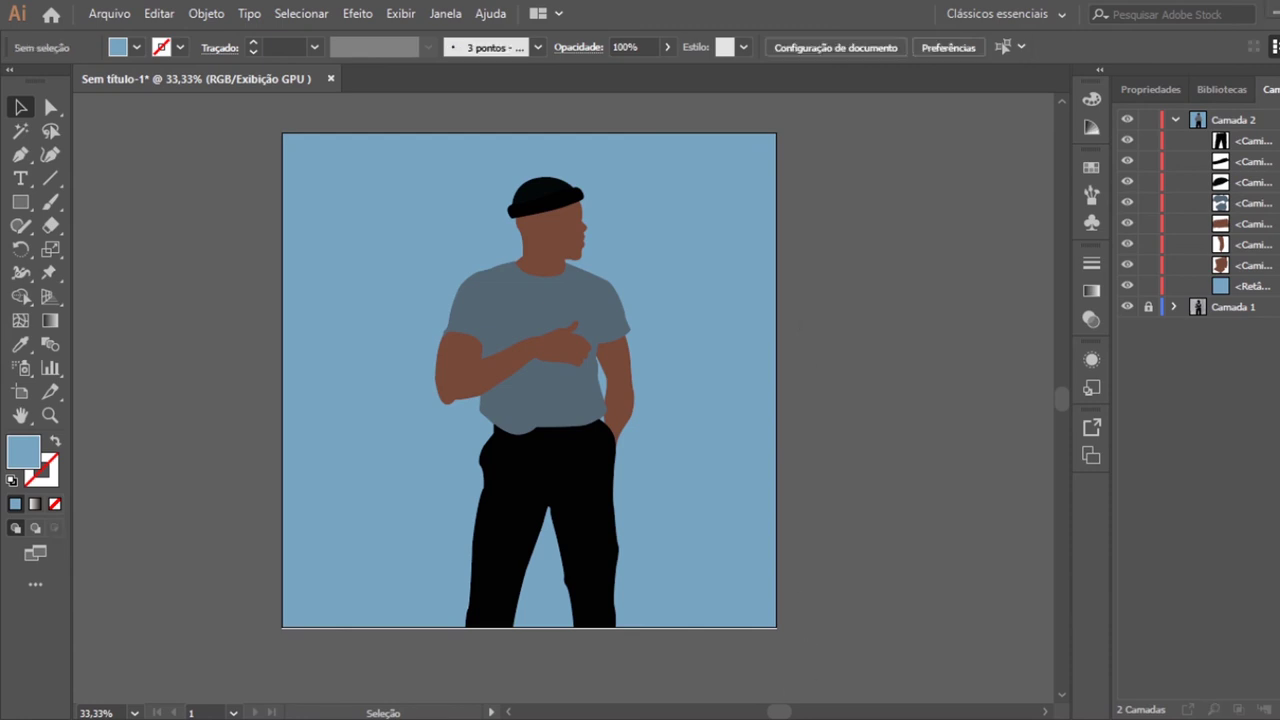
left_click(323, 523)
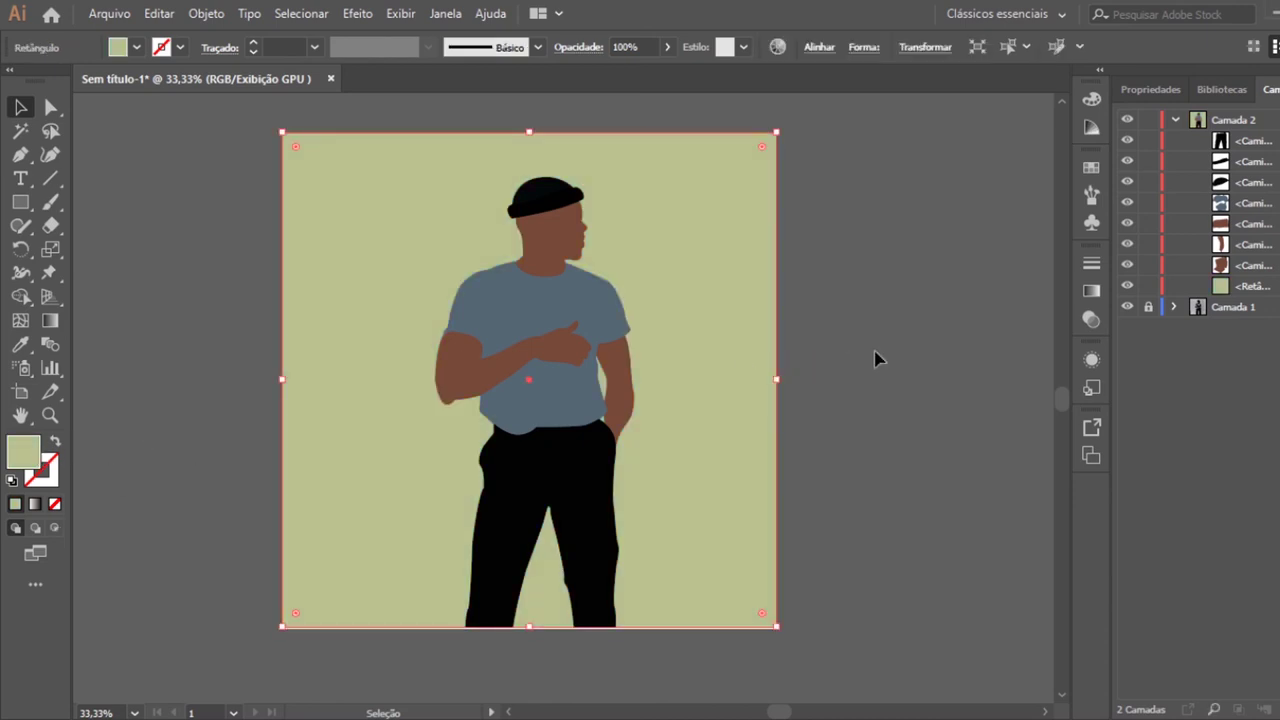
left_click(874, 358)
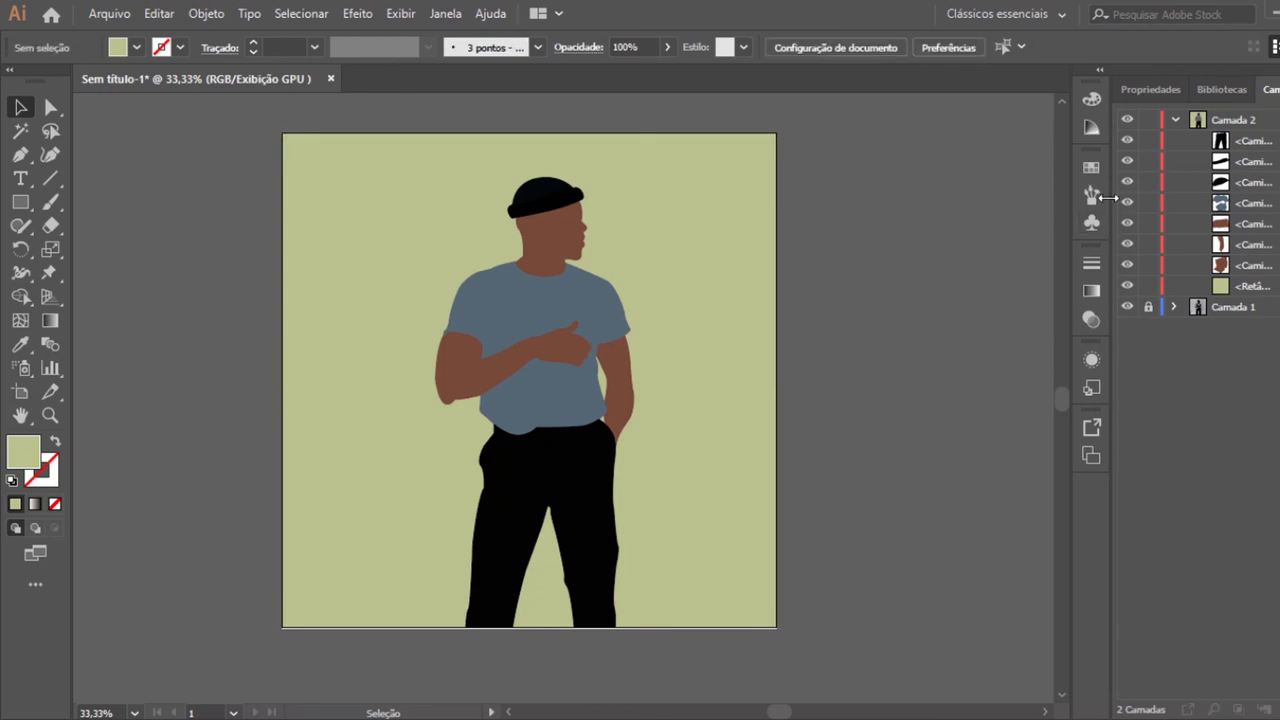
left_click(1128, 120)
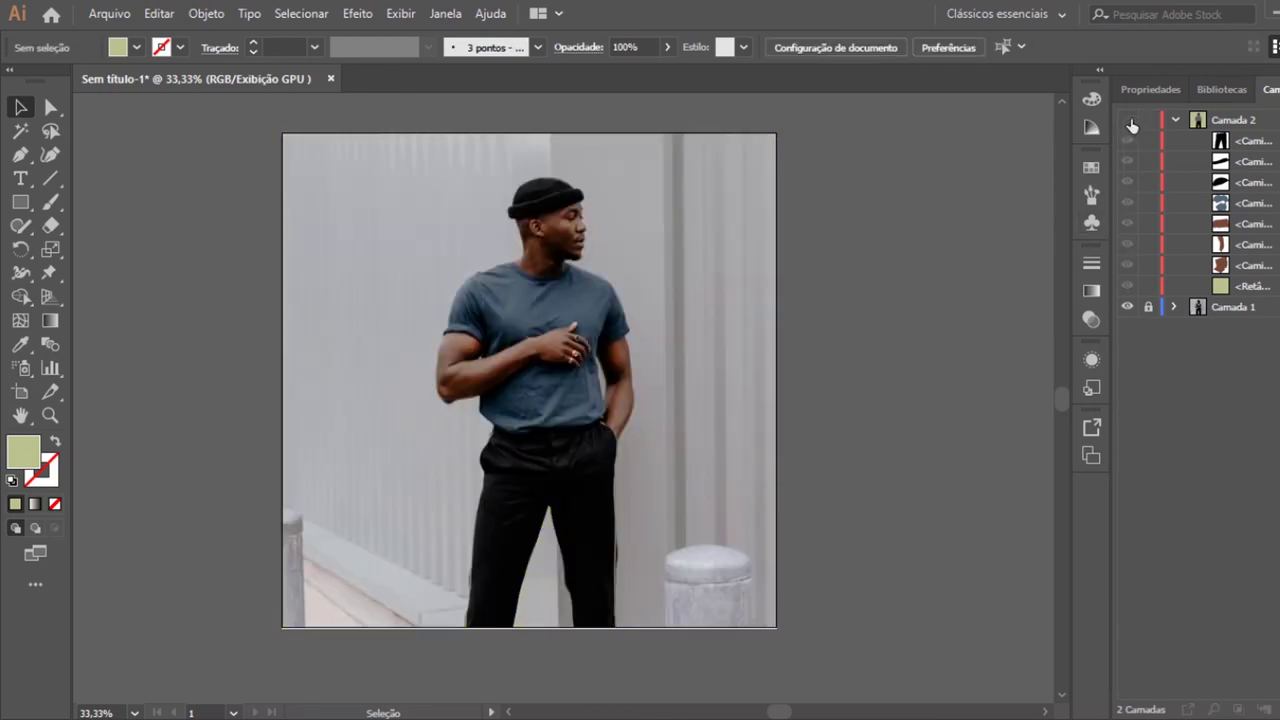
left_click(1128, 120)
left_click(1128, 120)
left_click(1128, 120)
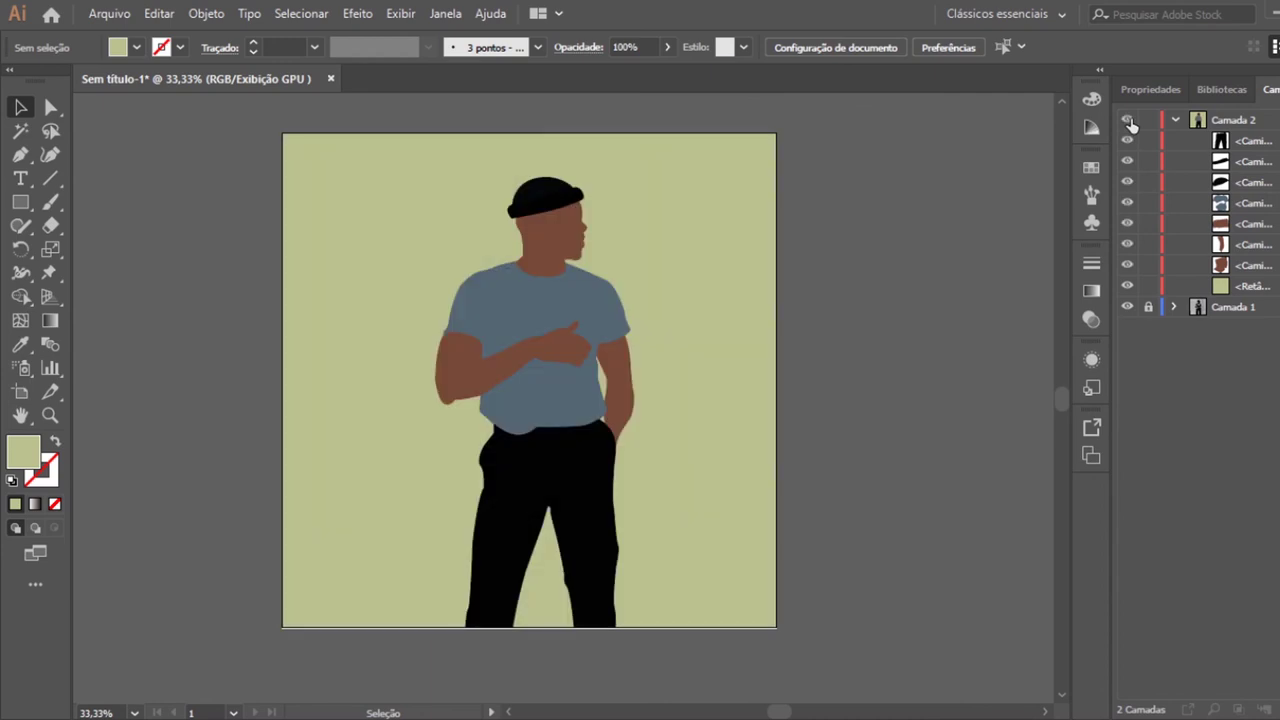
left_click(1128, 120)
left_click(1128, 120)
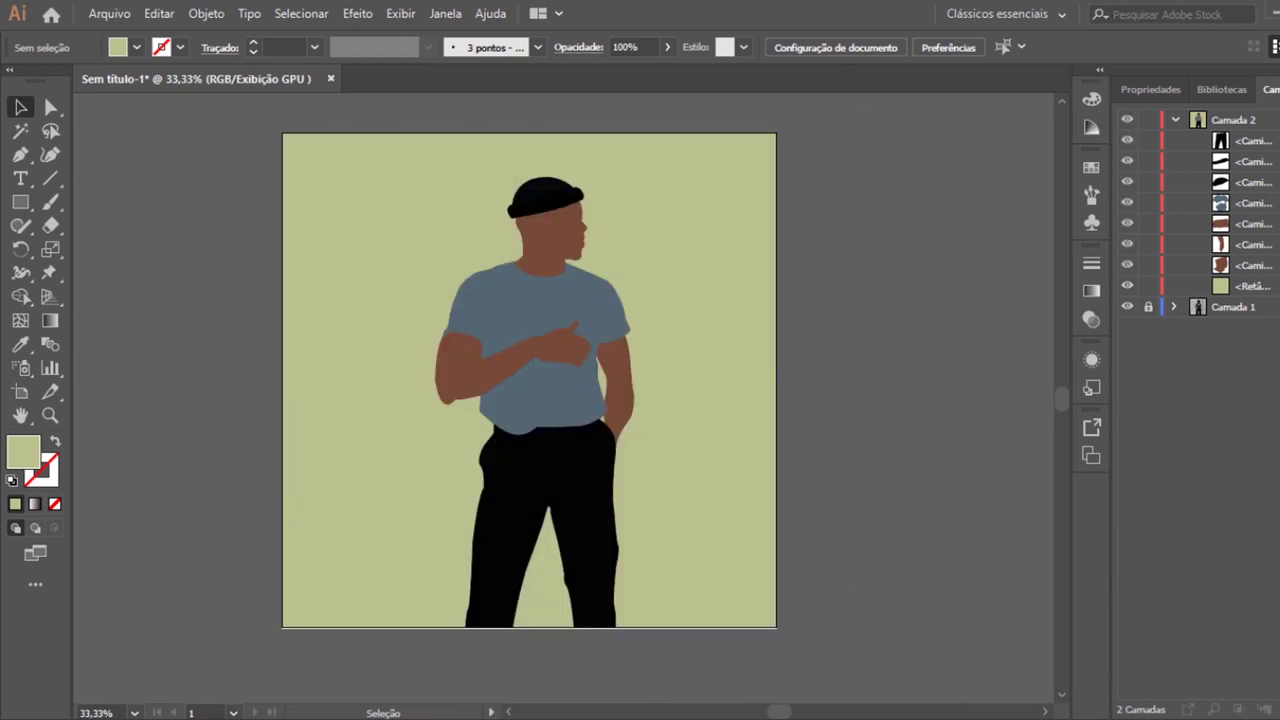